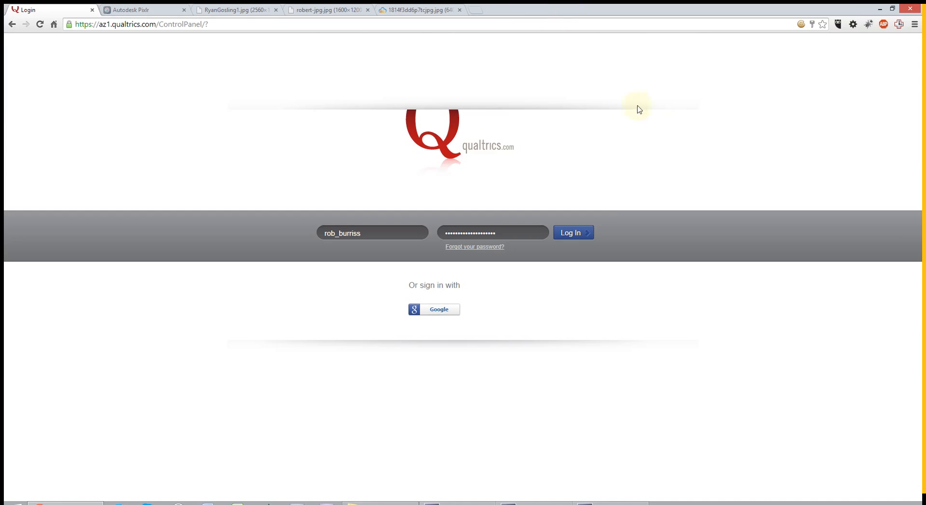
Log in to the survey account and permanently delete the existing survey "face study", confirming with "delete"
click(592, 232)
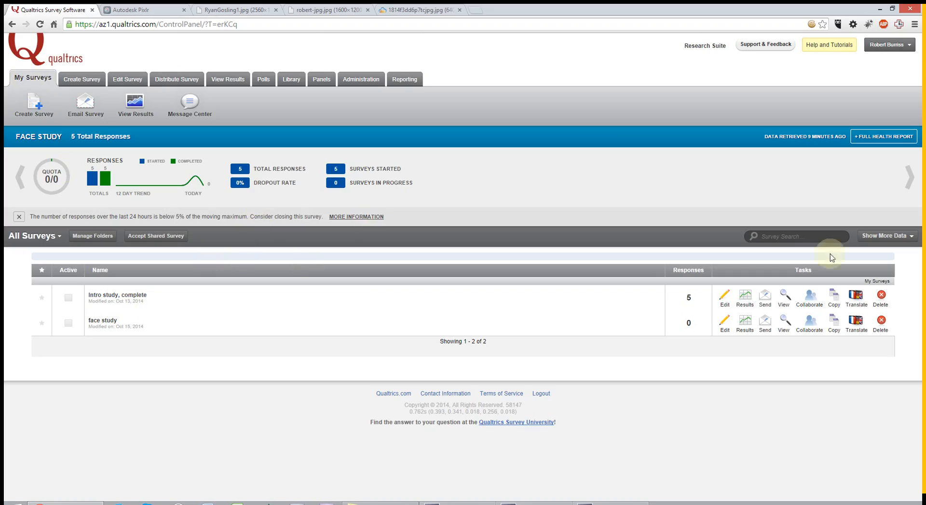
click(881, 324)
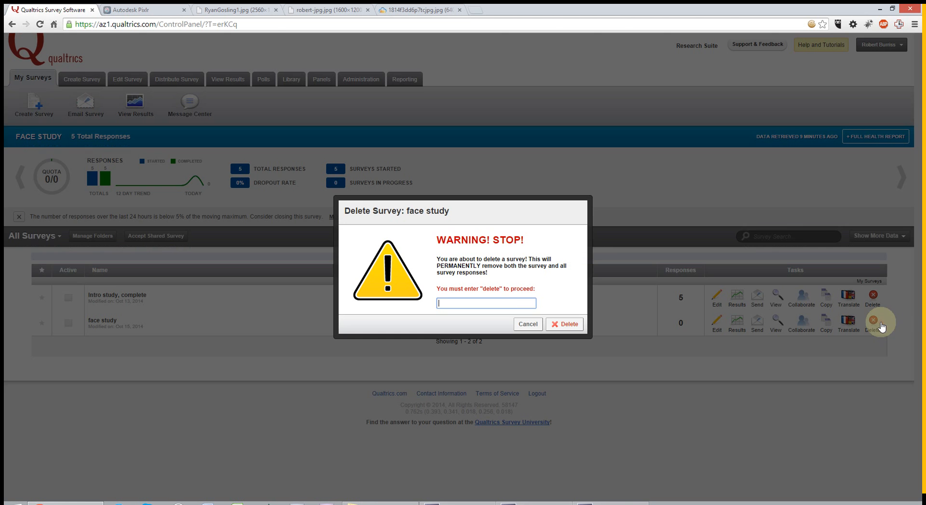
click(515, 300)
text(delete)
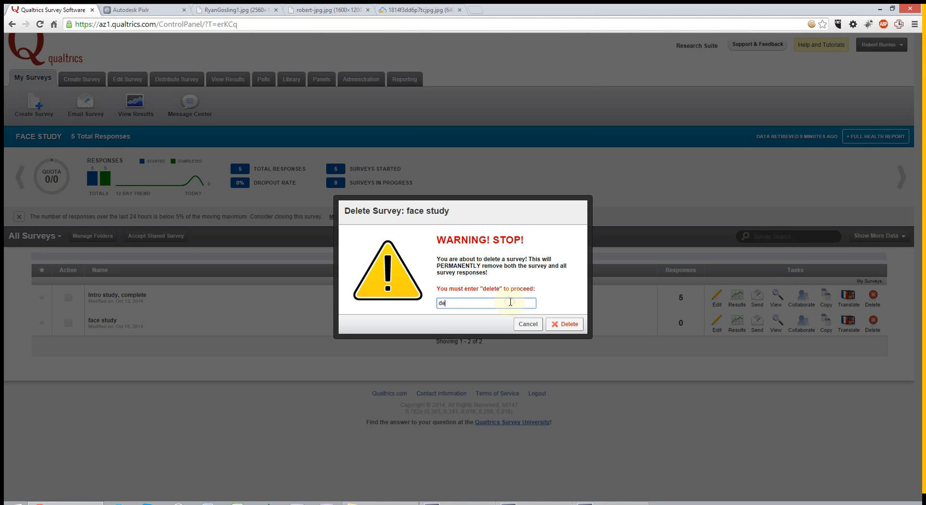
key(Return)
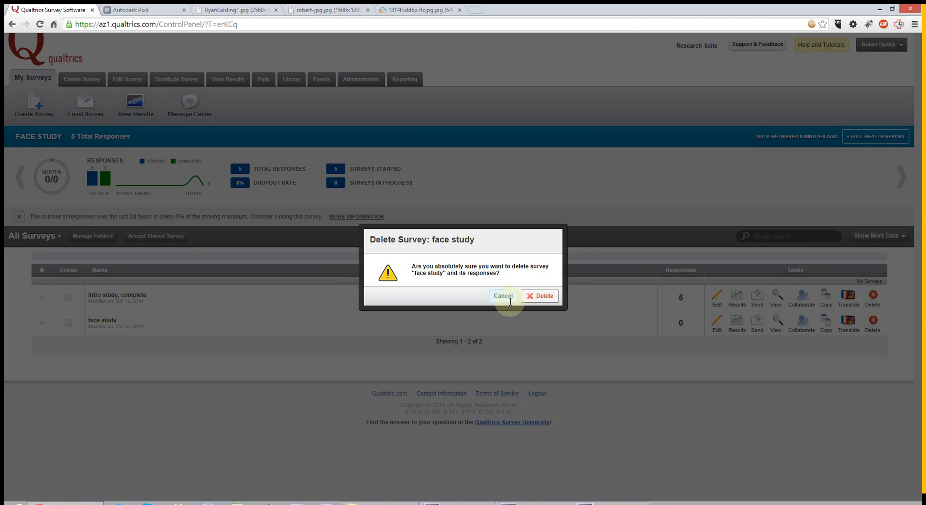
click(540, 296)
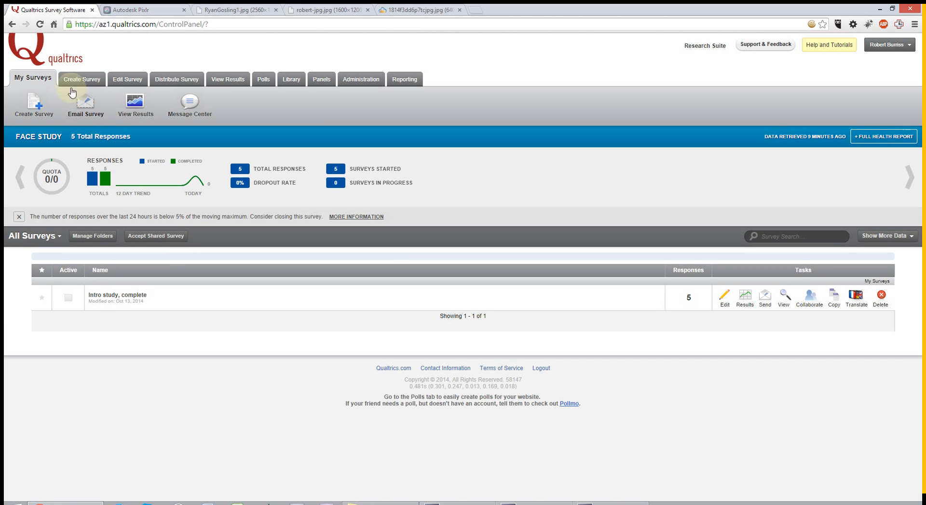
Create a new survey named "face study" with the Quick Survey Builder
click(72, 83)
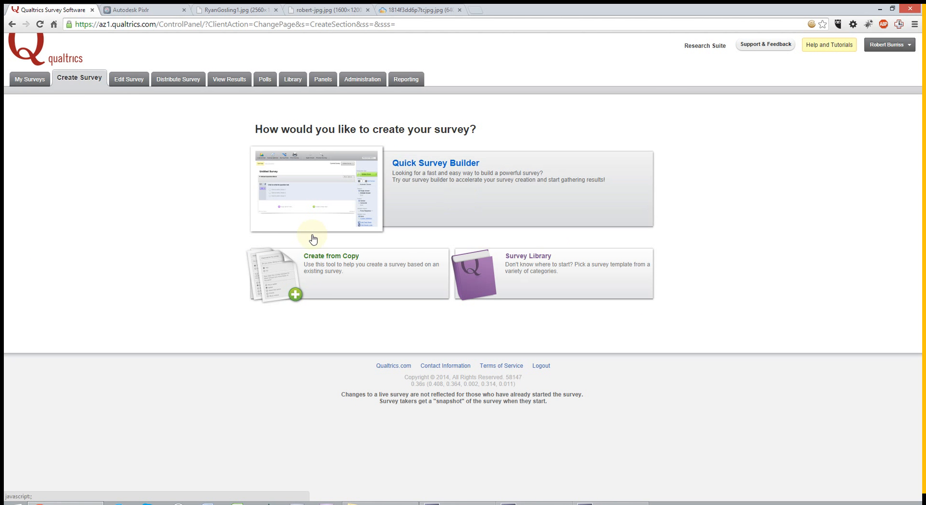
click(441, 168)
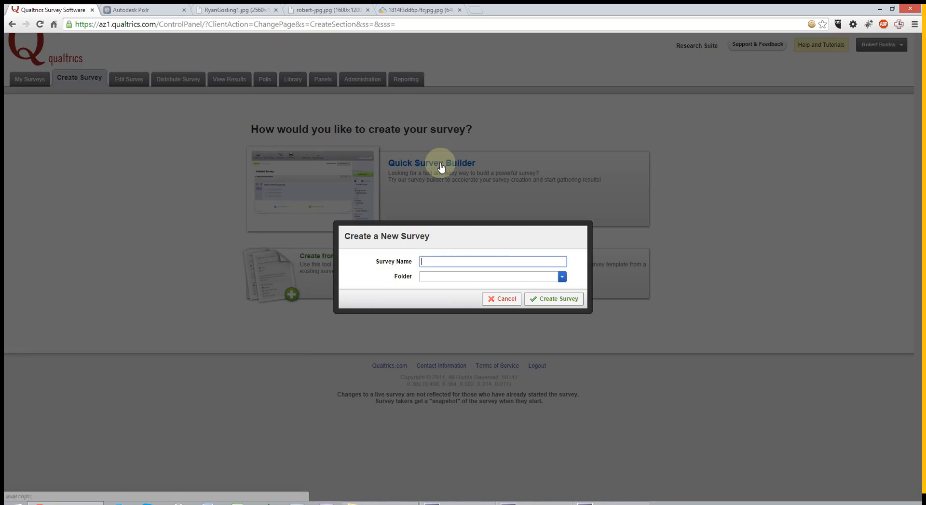
text(face)
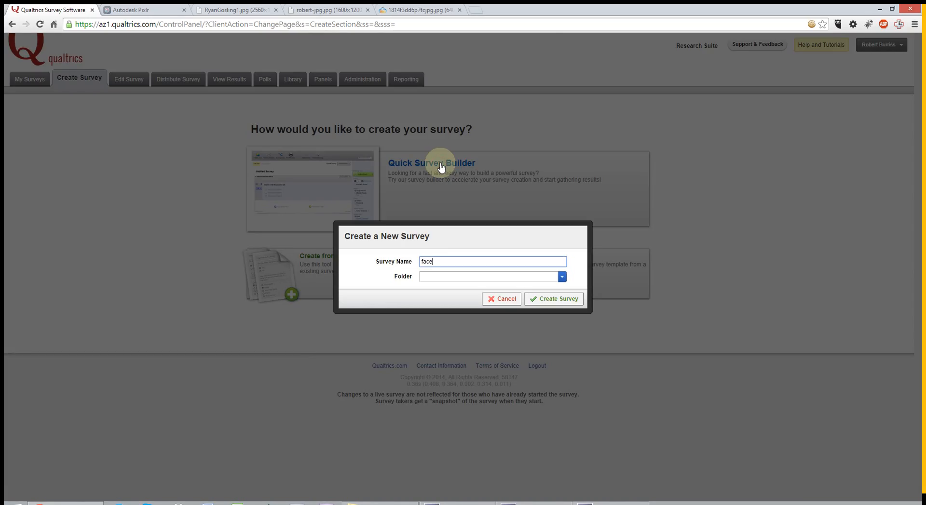
text( study)
click(558, 301)
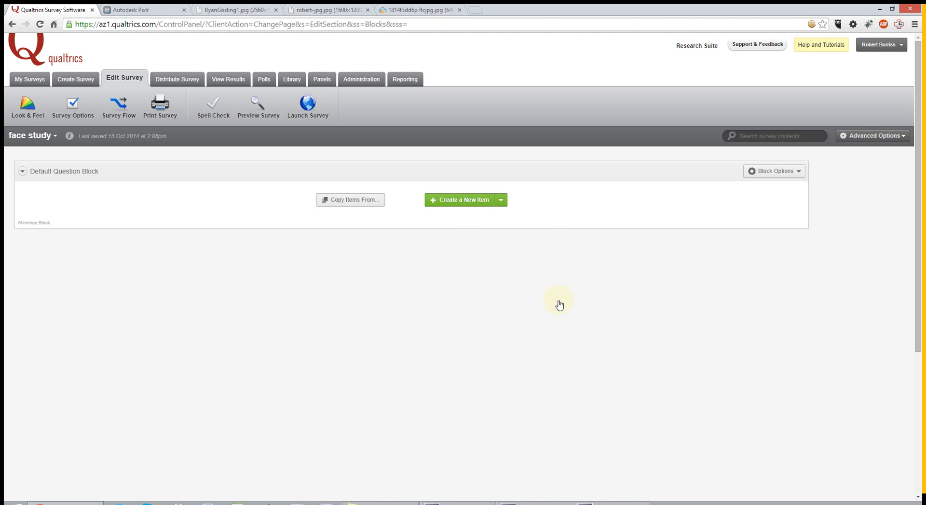
Compare the open images RyanGosling1.jpg and robert-jpg.jpg, view the day-and-night tree picture, and return to the survey editor
click(236, 12)
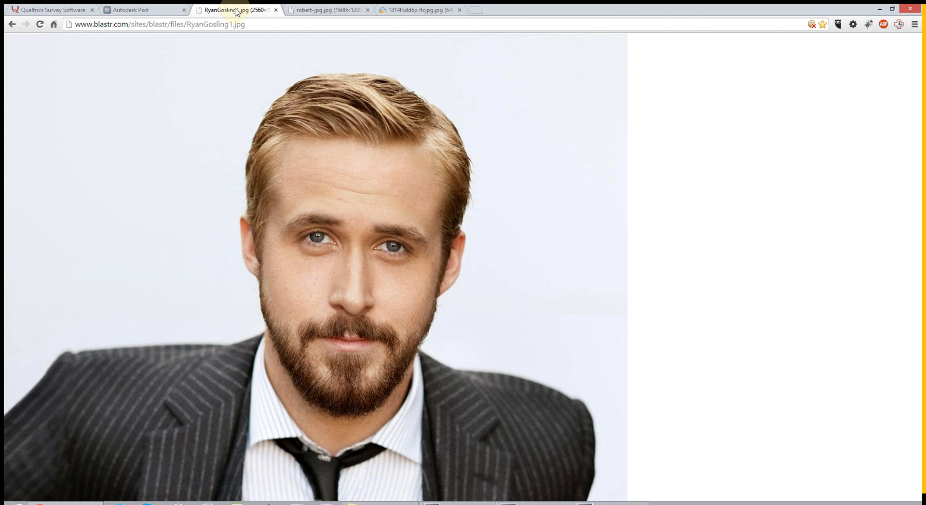
click(307, 10)
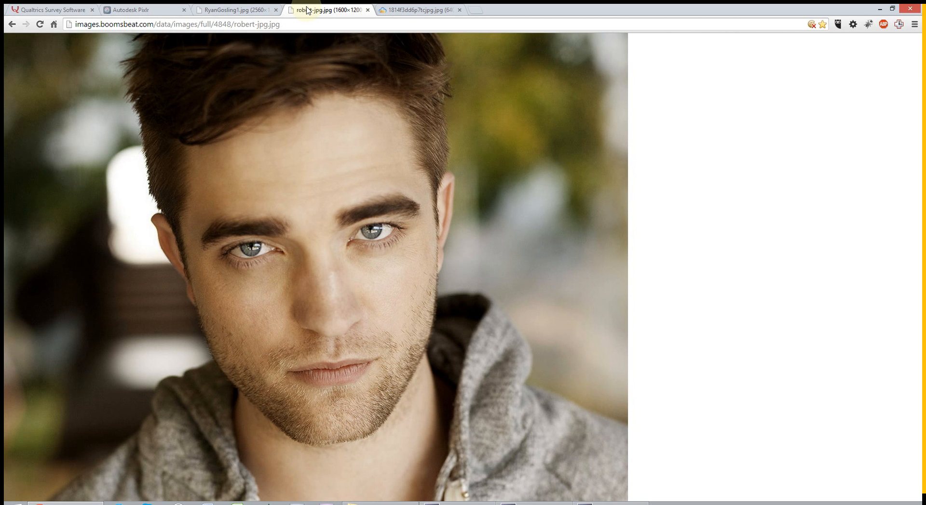
click(244, 11)
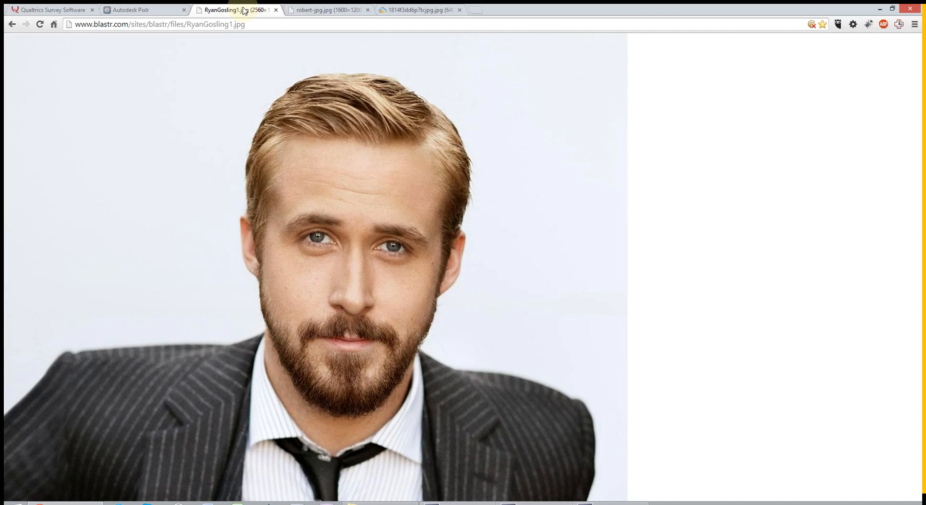
click(328, 14)
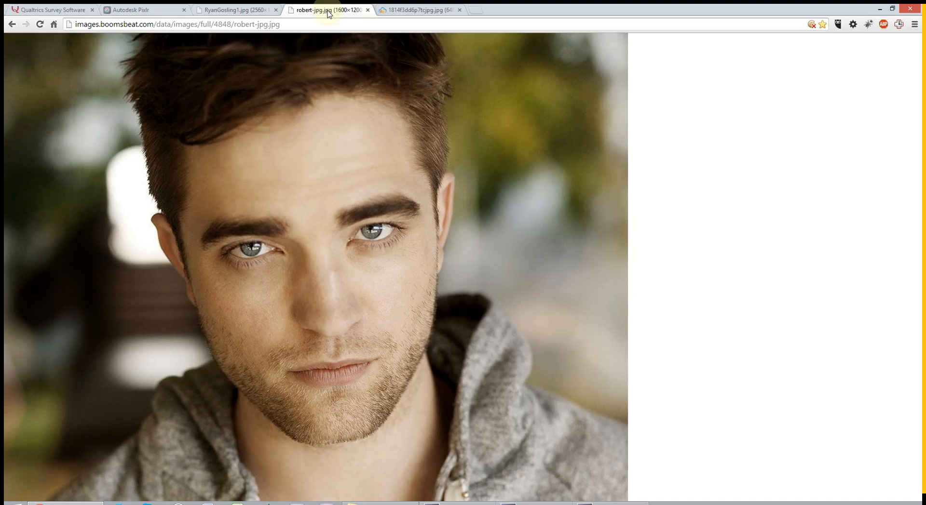
click(256, 14)
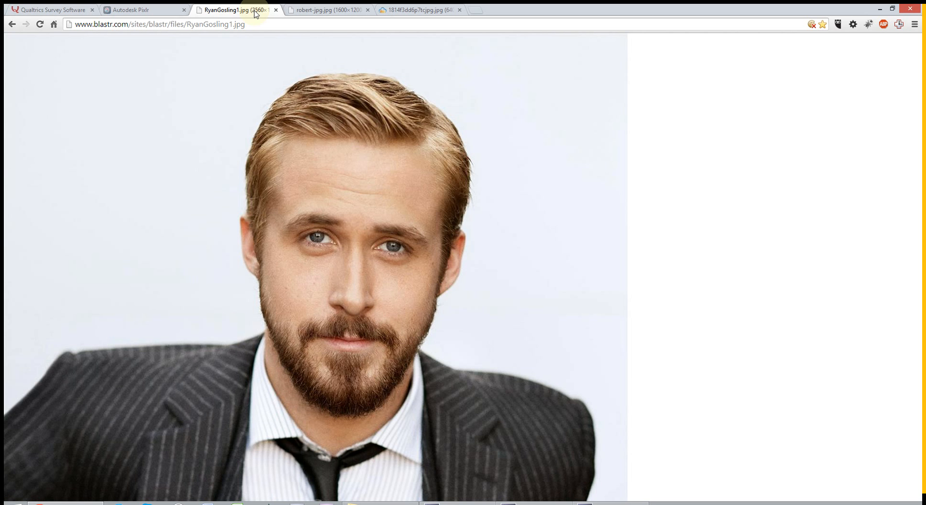
click(400, 9)
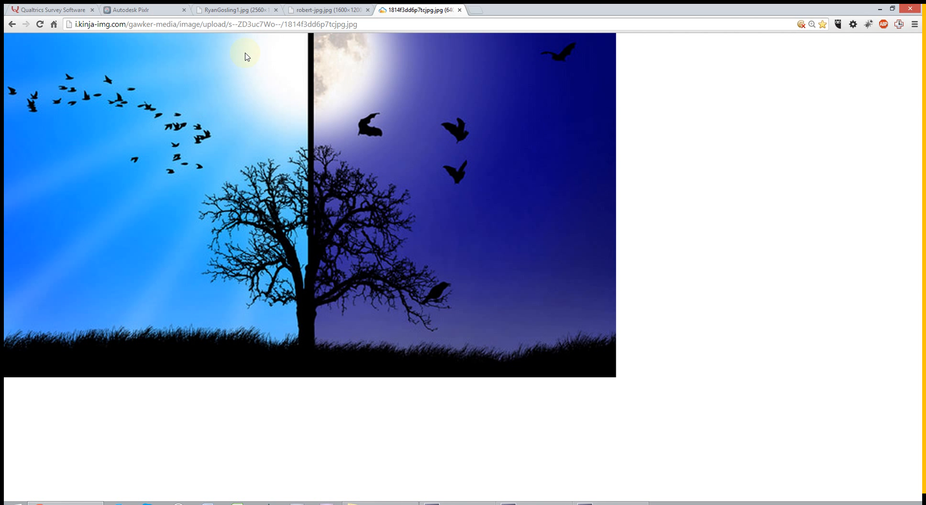
click(243, 10)
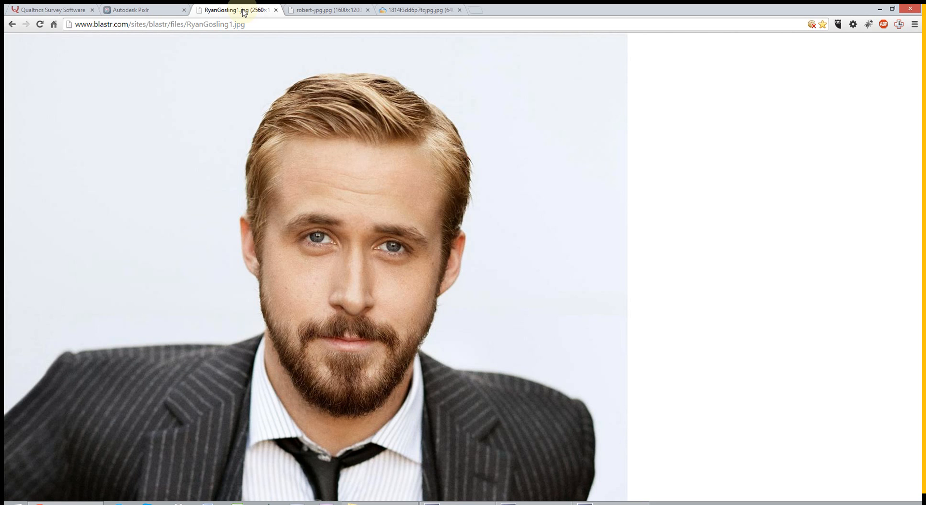
click(318, 11)
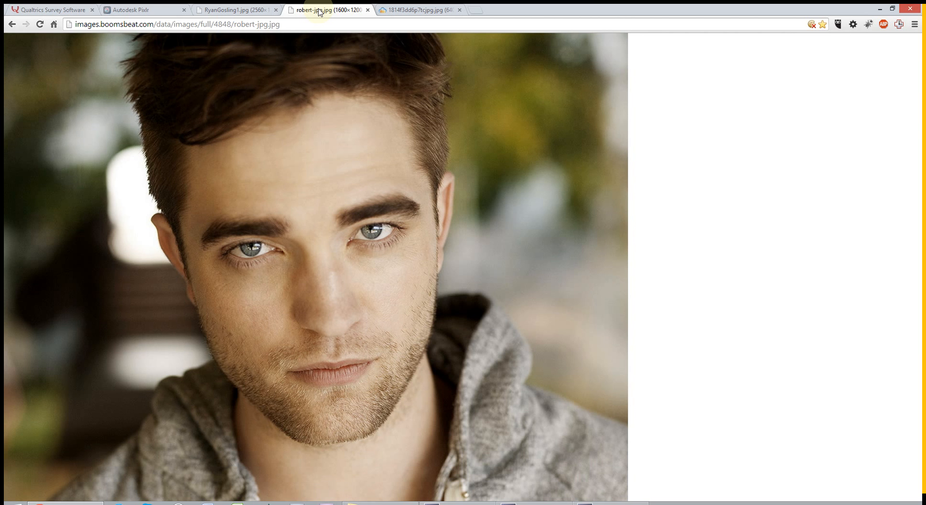
click(37, 7)
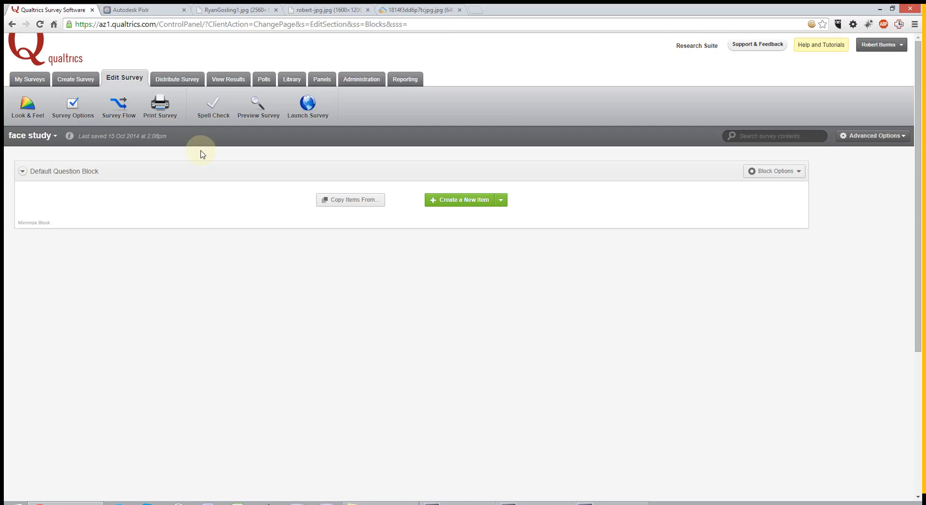
click(57, 137)
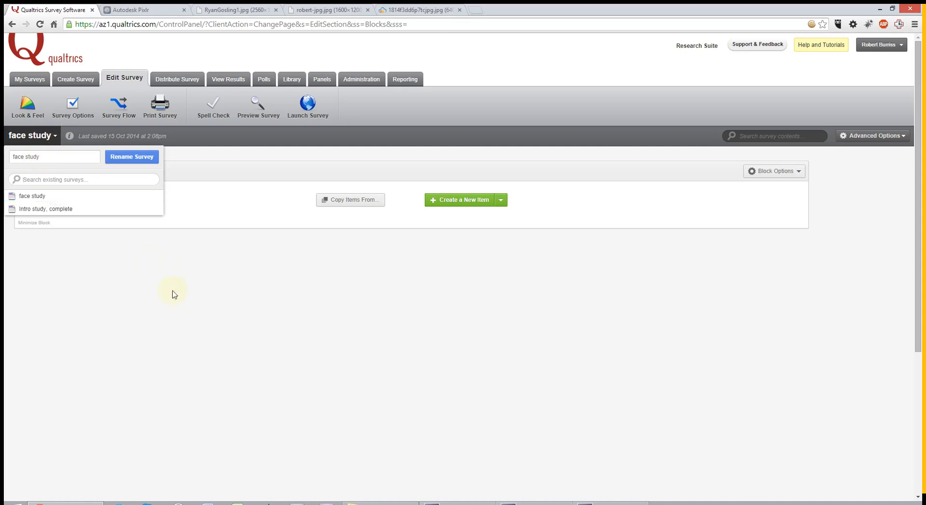
click(149, 260)
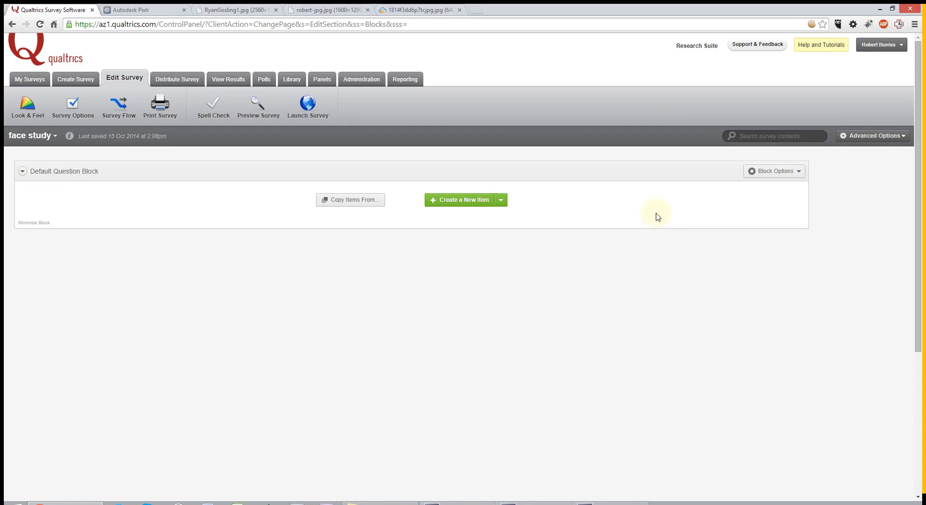
Rename the default question block as "information sheet"
click(68, 172)
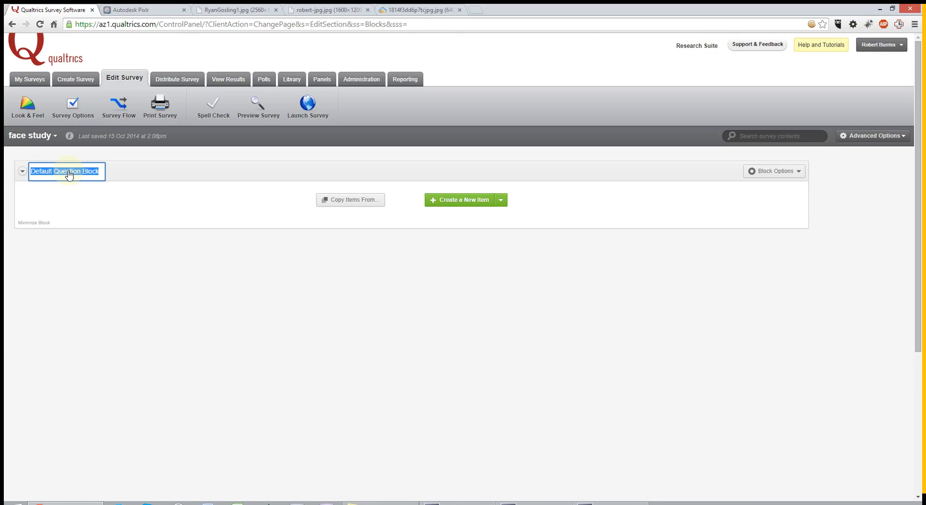
text(informa)
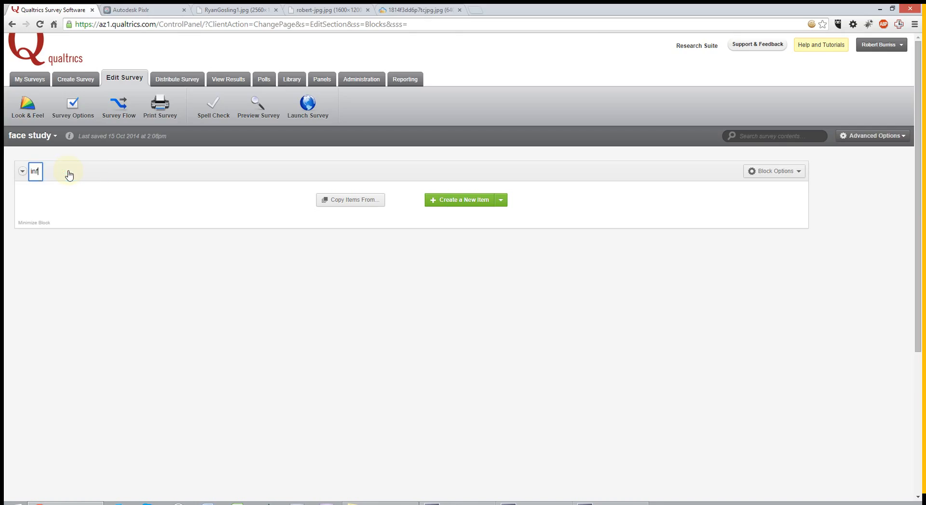
text(sheet)
click(87, 257)
Add a new item to the information sheet block and set its type to Descriptive Text
click(464, 202)
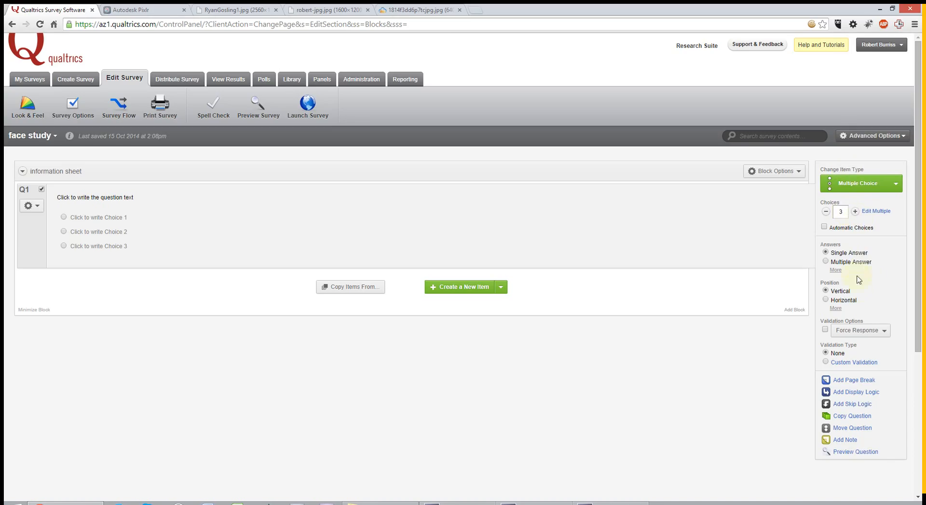
click(877, 187)
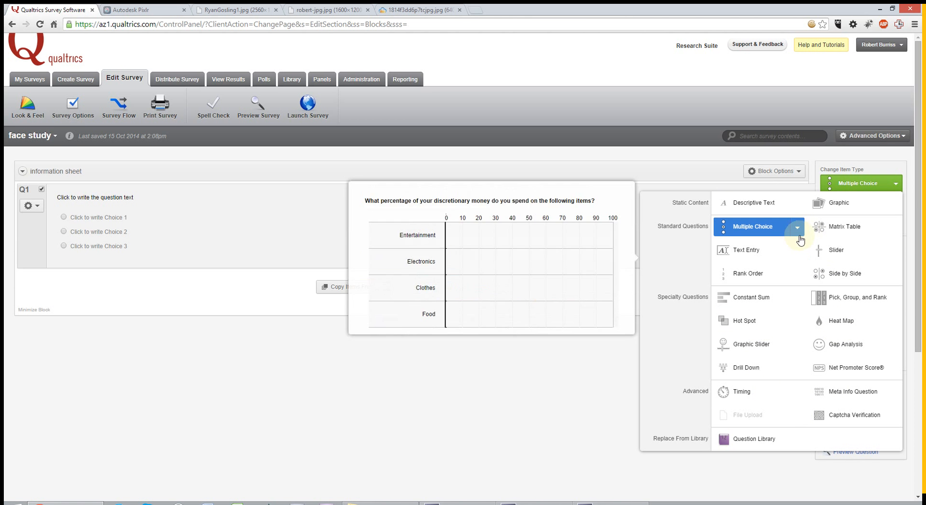
click(754, 208)
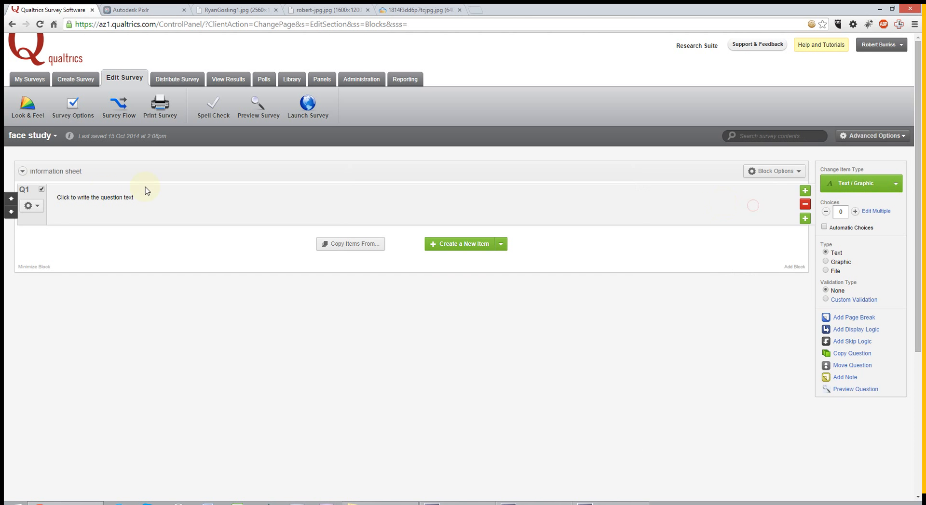
Replace Q1's placeholder text with the full contents of information sheet.txt and check it in the Rich Content Editor
click(97, 201)
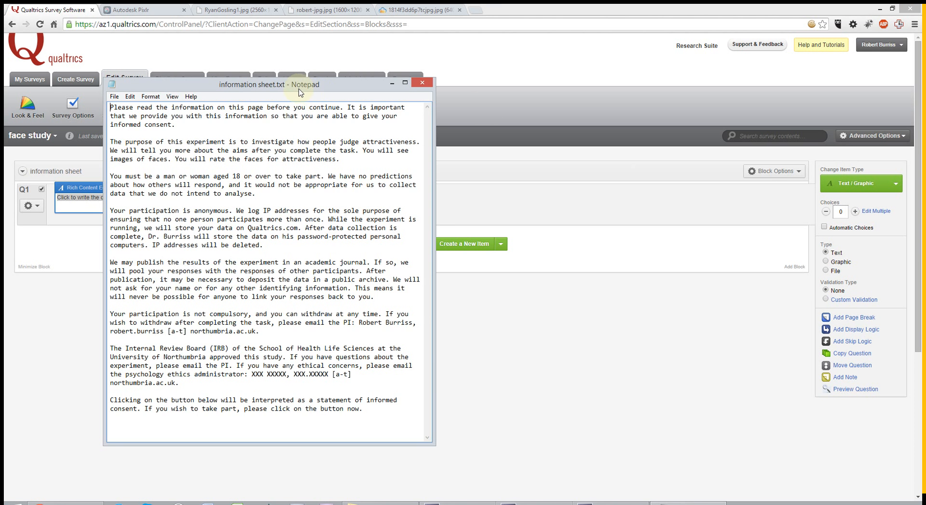
drag(298, 85, 644, 99)
key(ctrl+a)
key(ctrl+c)
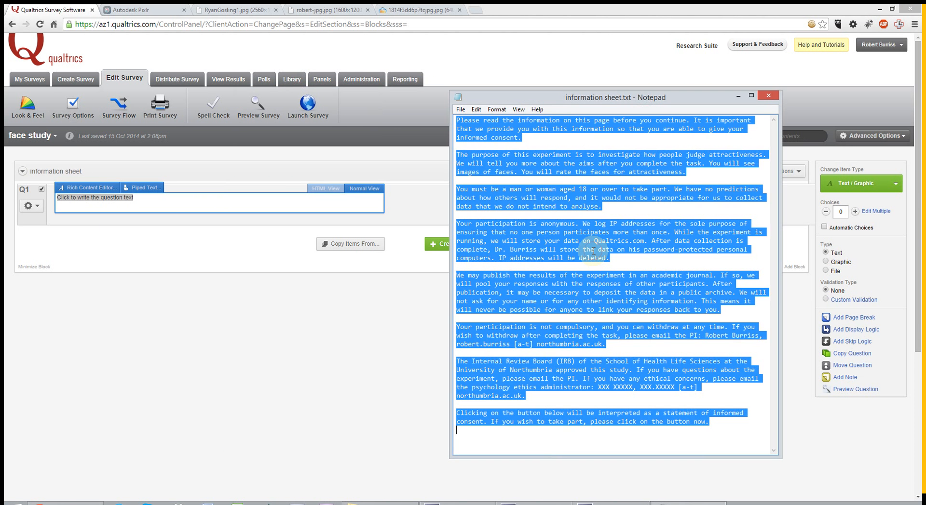
click(164, 198)
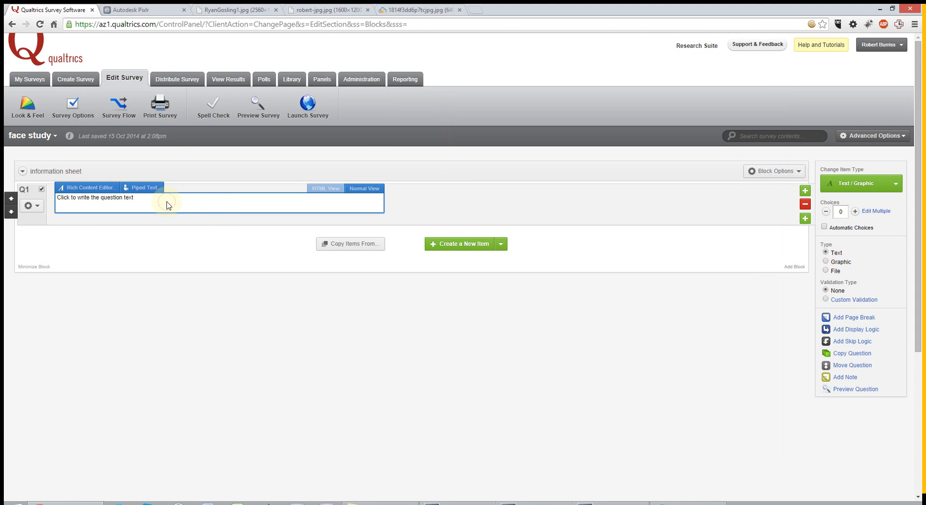
triple_click(129, 196)
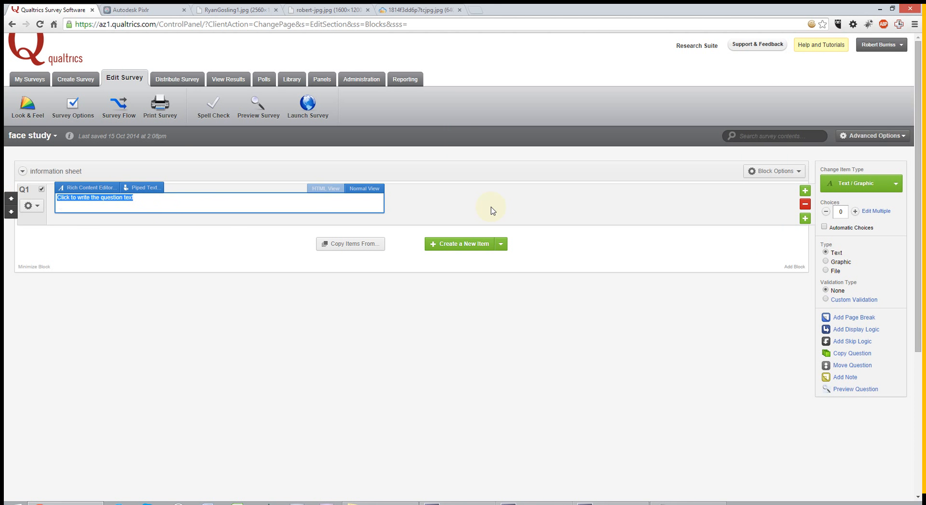
key(ctrl+v)
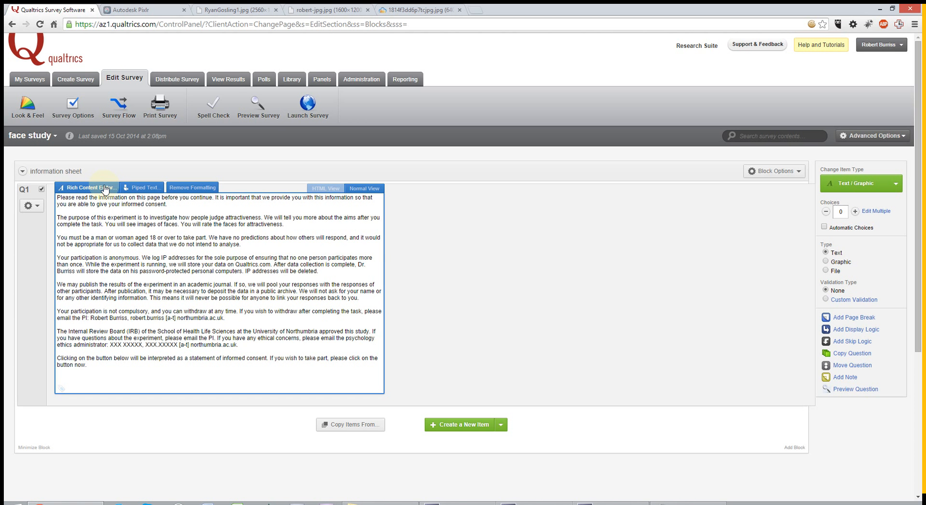
click(105, 188)
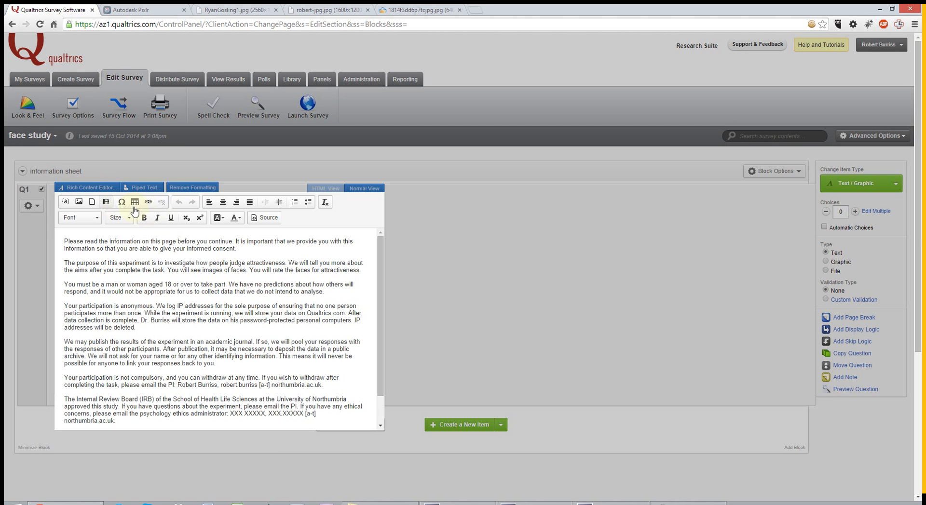
click(456, 232)
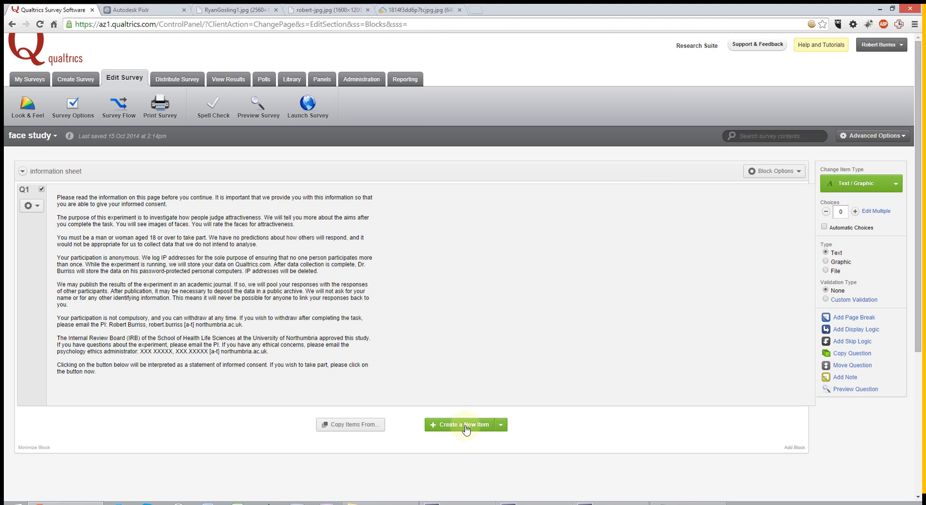
Add a new block below the information sheet block and name it "demographics"
click(794, 448)
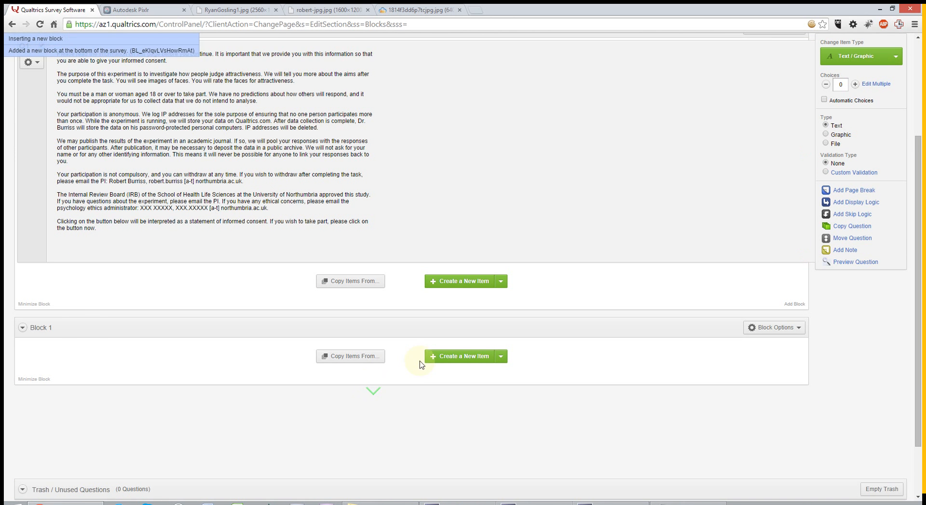
click(47, 331)
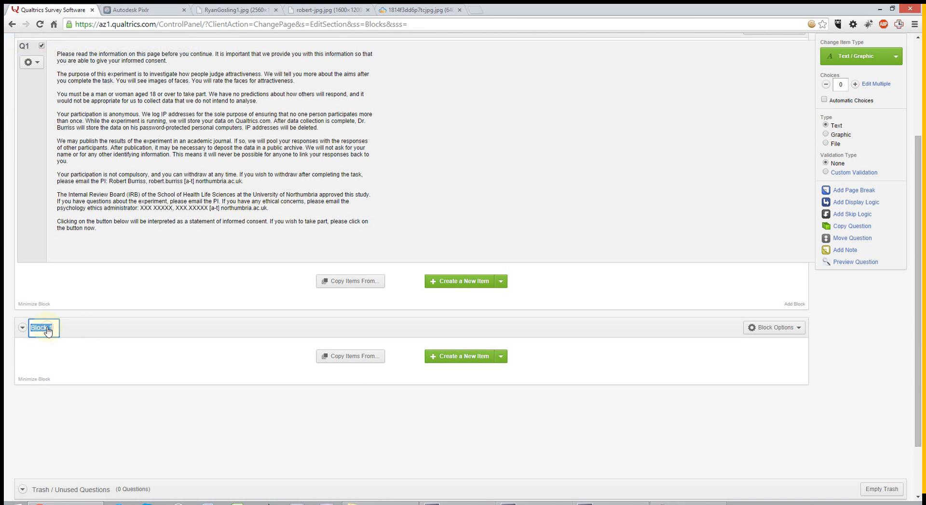
text(demographics)
click(191, 437)
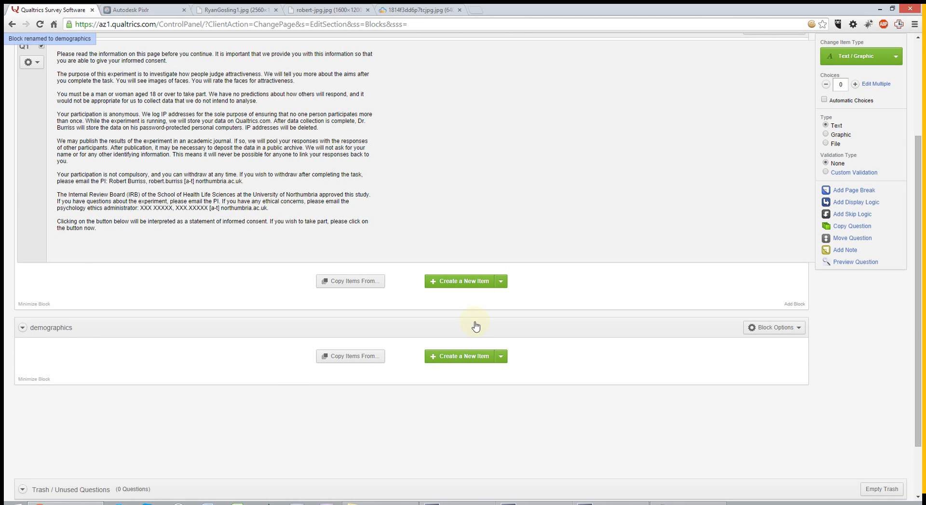
Add a new question to the demographics block with the text "How old are you in years?"
click(469, 363)
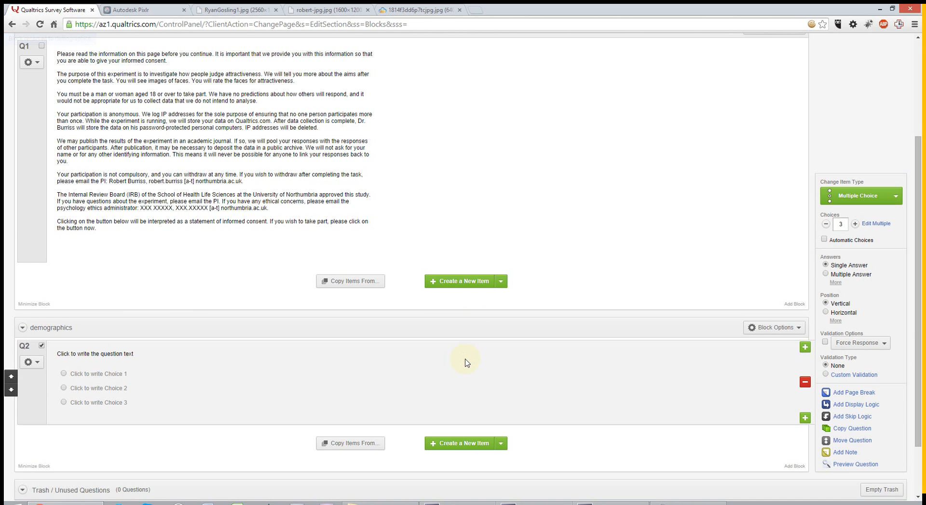
click(126, 360)
text(How old ar)
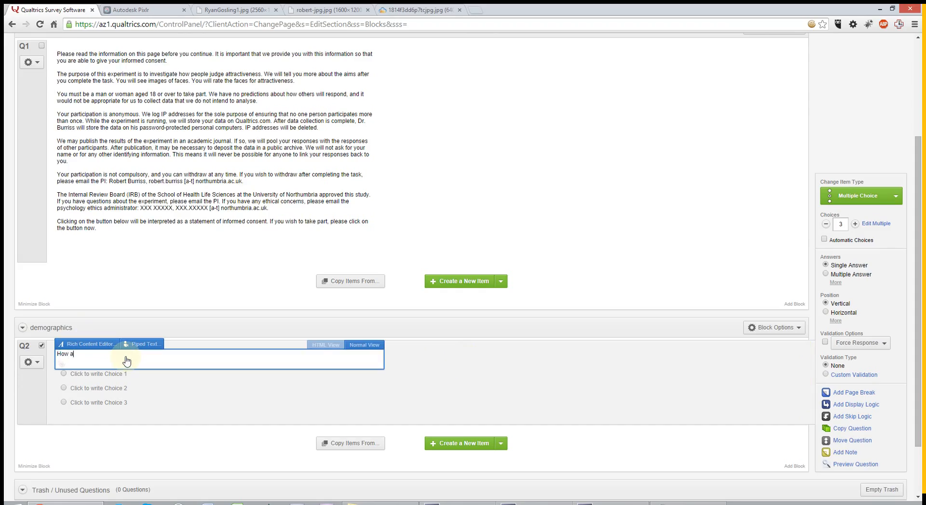
text(e you in years?)
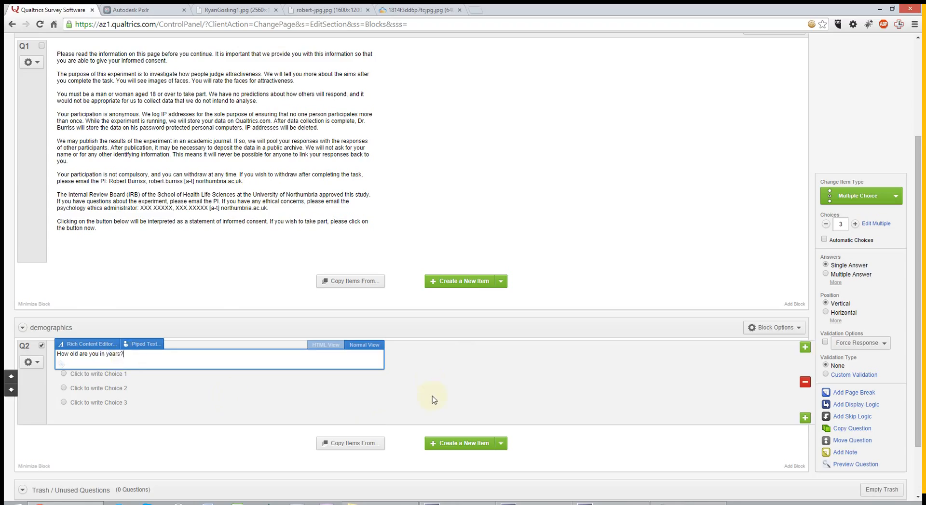
click(431, 383)
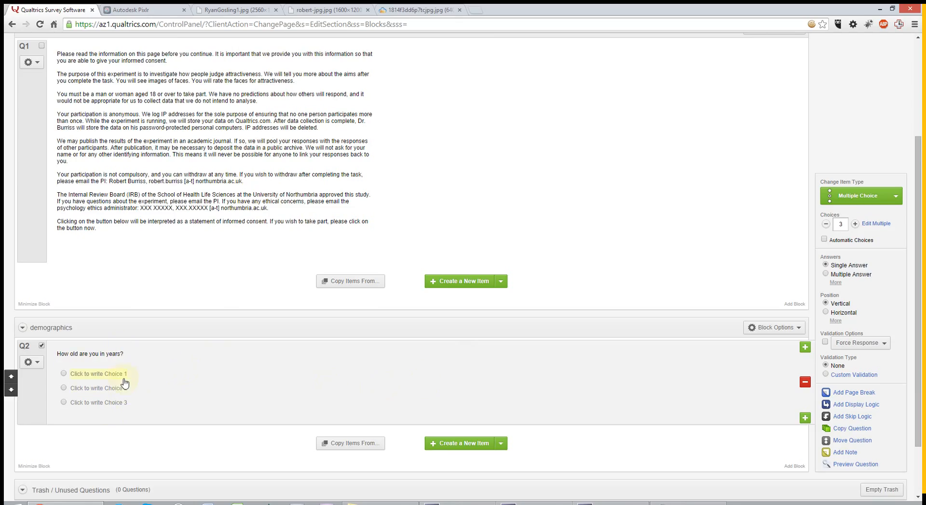
Change the age question's item type from Multiple Choice to Text Entry
click(872, 202)
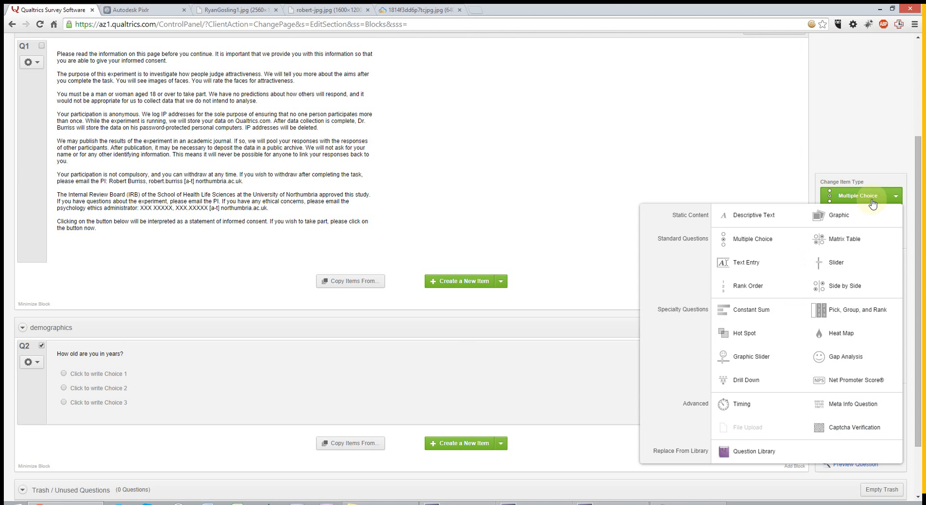
mouse_move(757, 268)
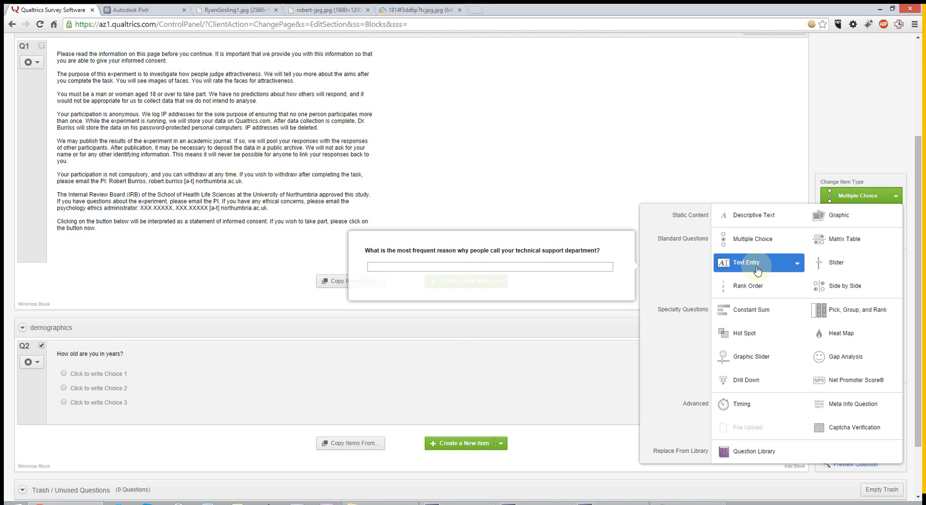
click(757, 267)
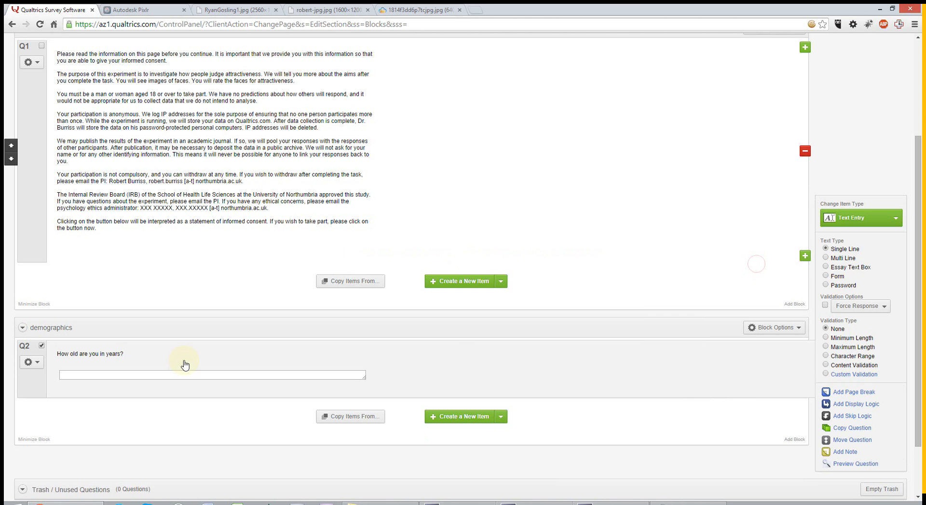
Try the sample answers "23" and "twenty three" in the age question's answer field
click(143, 375)
text(23)
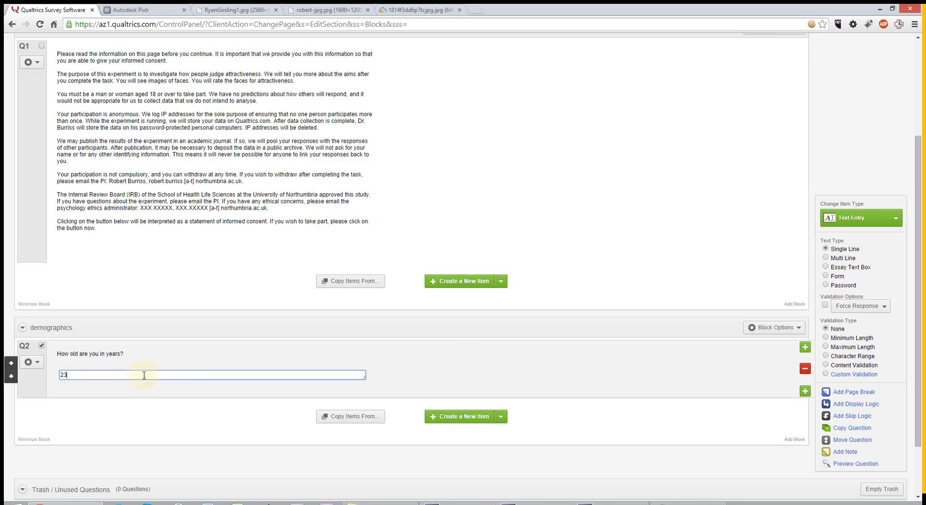
click(427, 383)
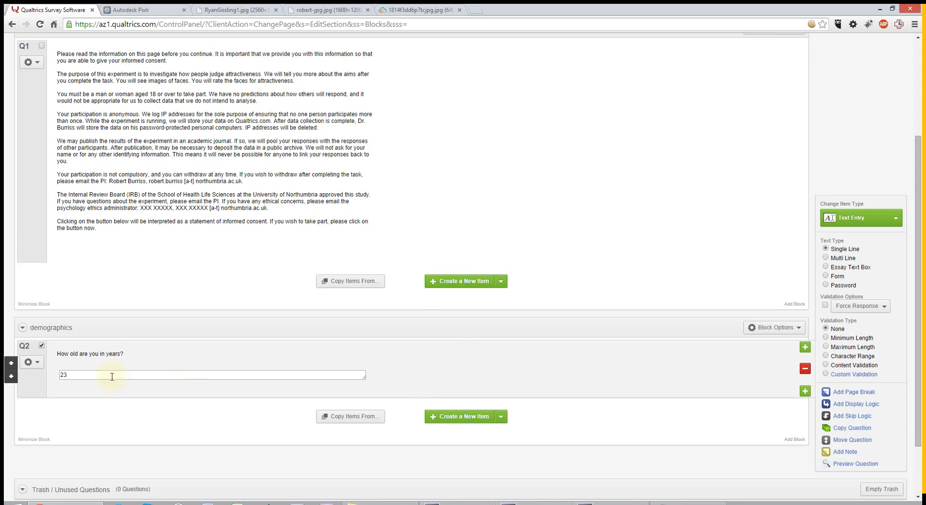
drag(112, 376, 30, 376)
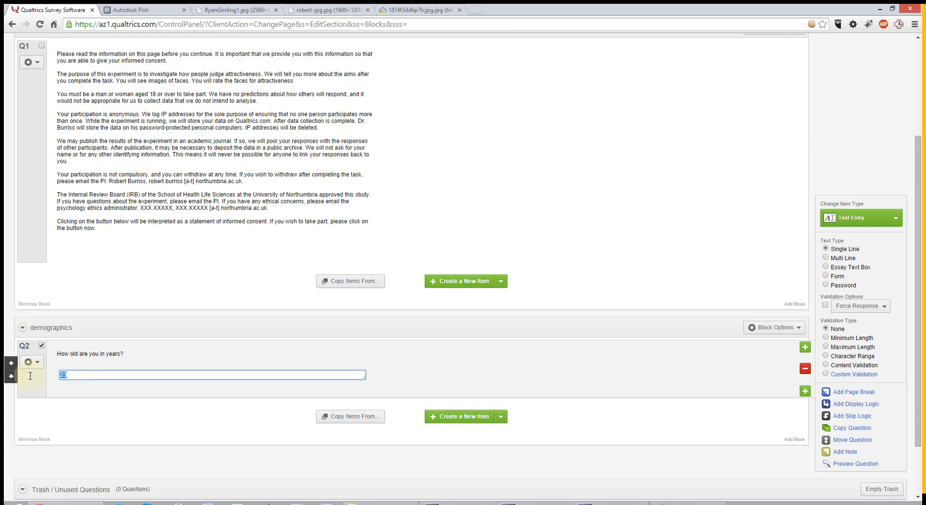
text(twenty three)
click(504, 381)
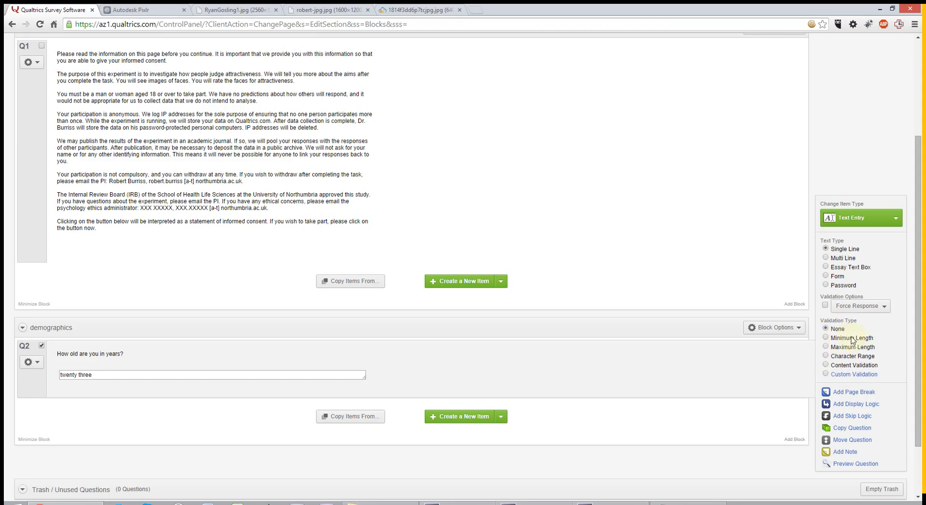
Apply Content Validation to the age question with Number as the content type
click(840, 366)
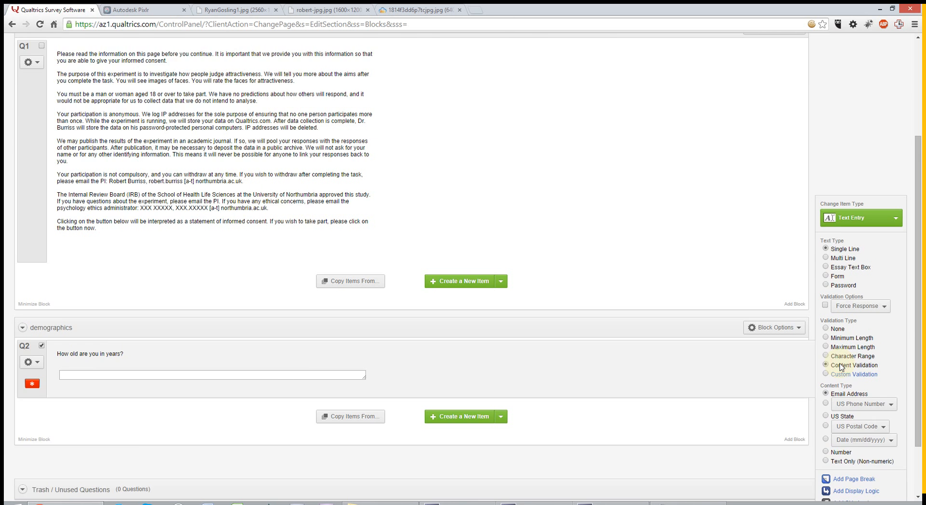
scroll(840, 366, down, 2)
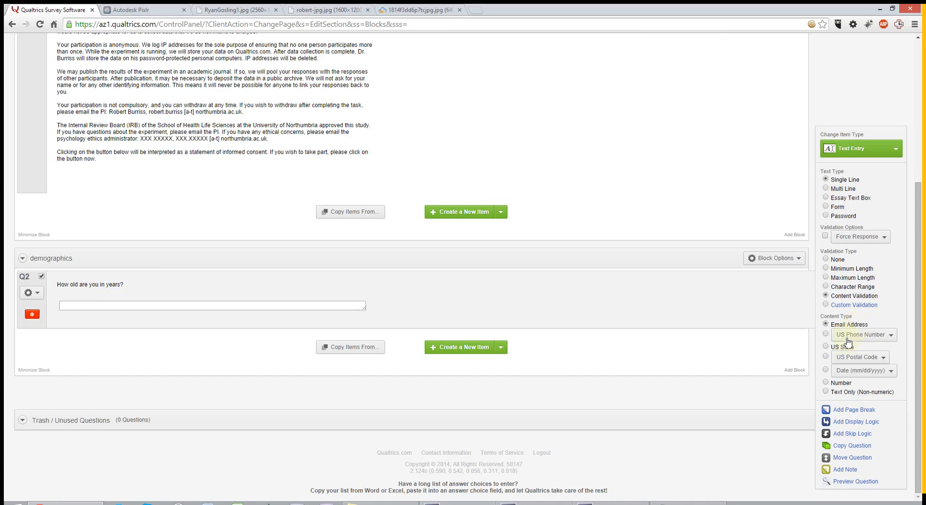
click(839, 384)
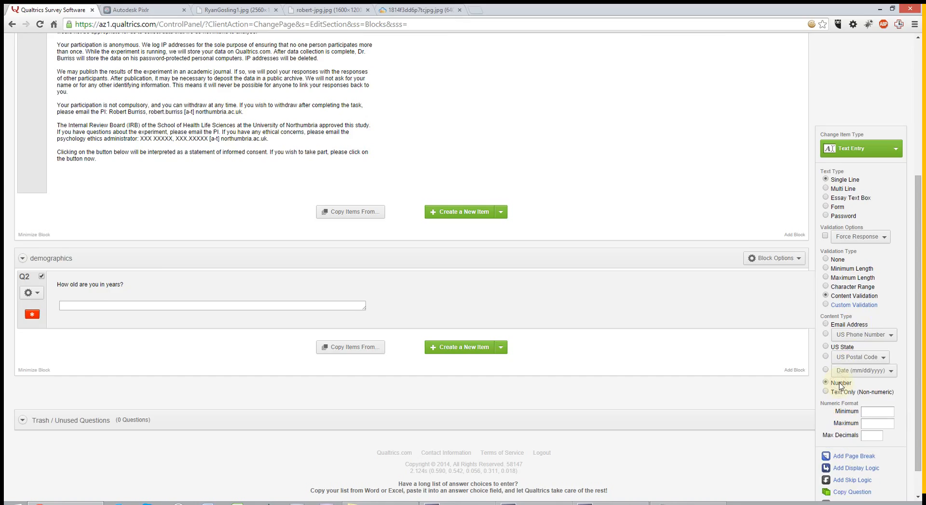
click(159, 307)
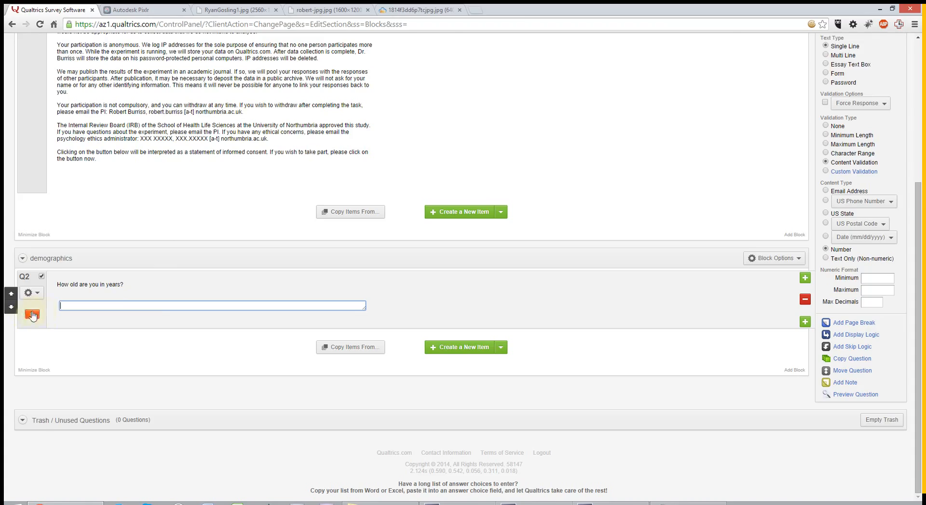
click(489, 309)
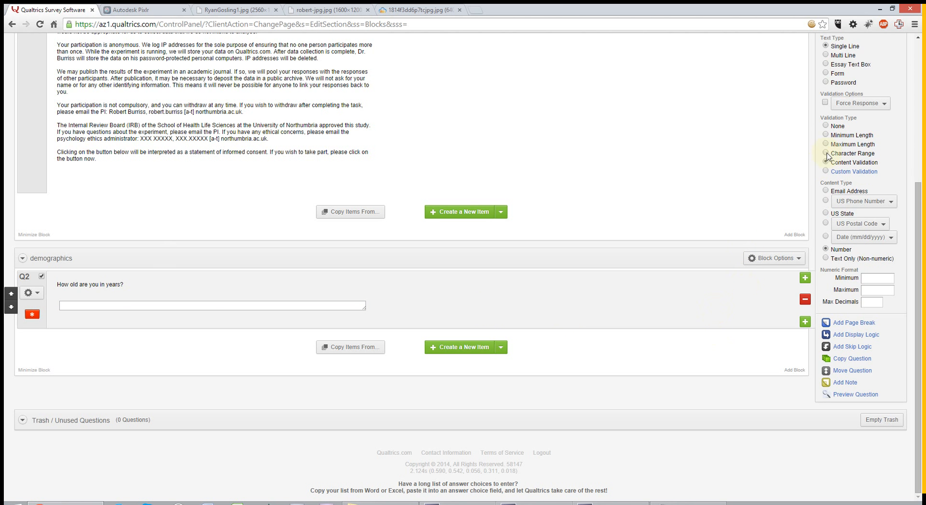
Enable the Force Response validation option for the age question
scroll(797, 209, up, 1)
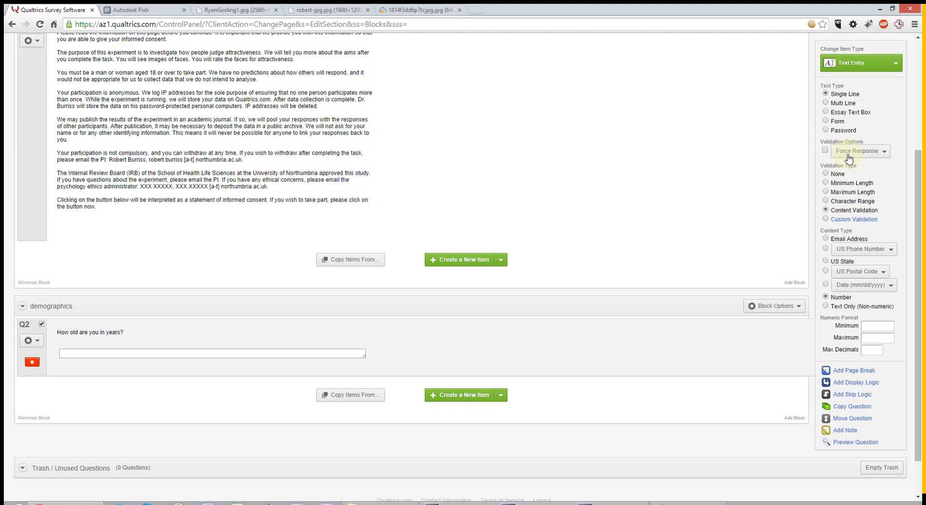
click(840, 155)
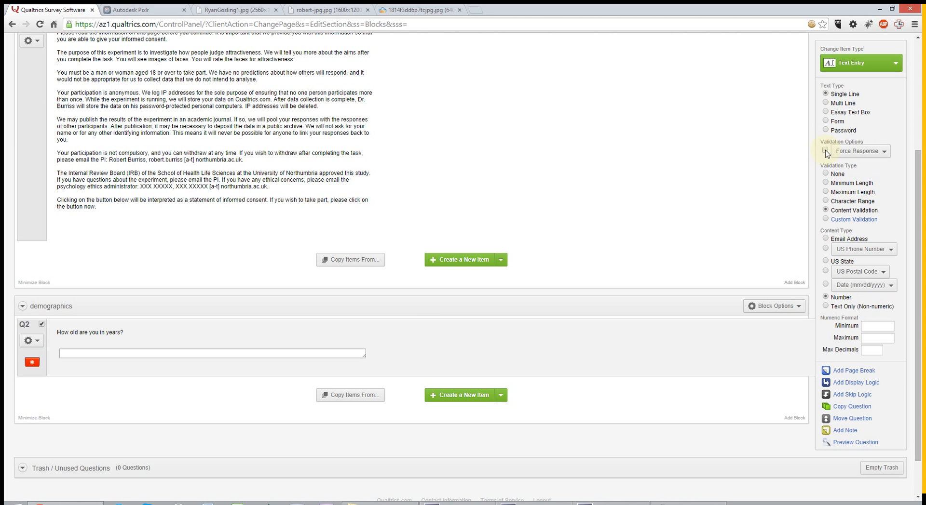
mouse_move(463, 343)
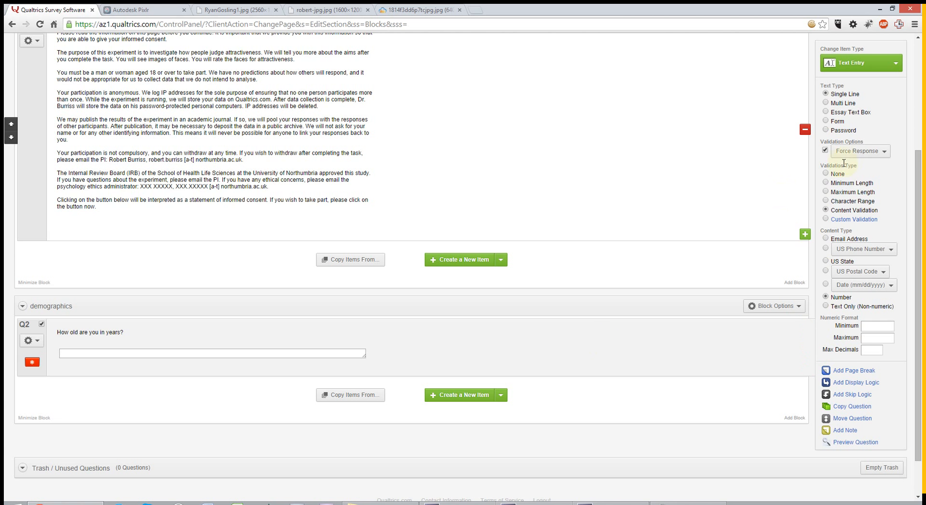
click(862, 157)
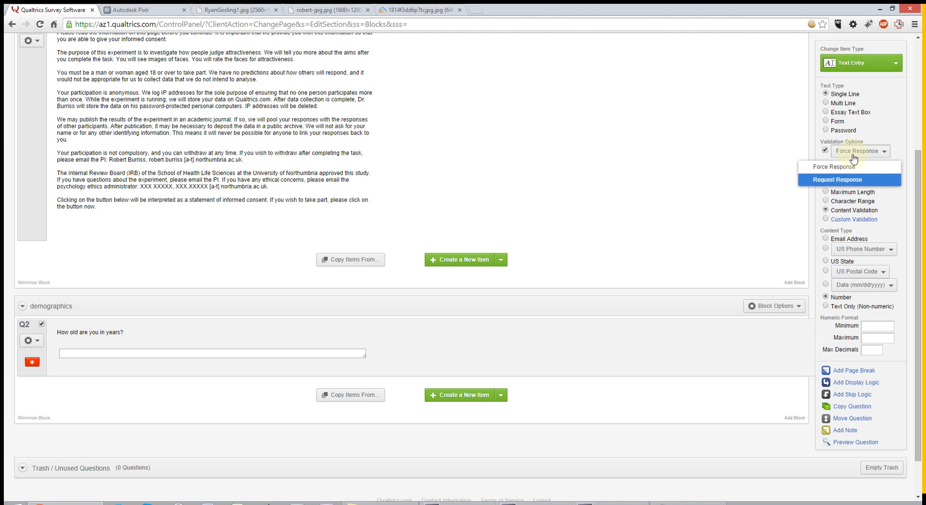
click(857, 153)
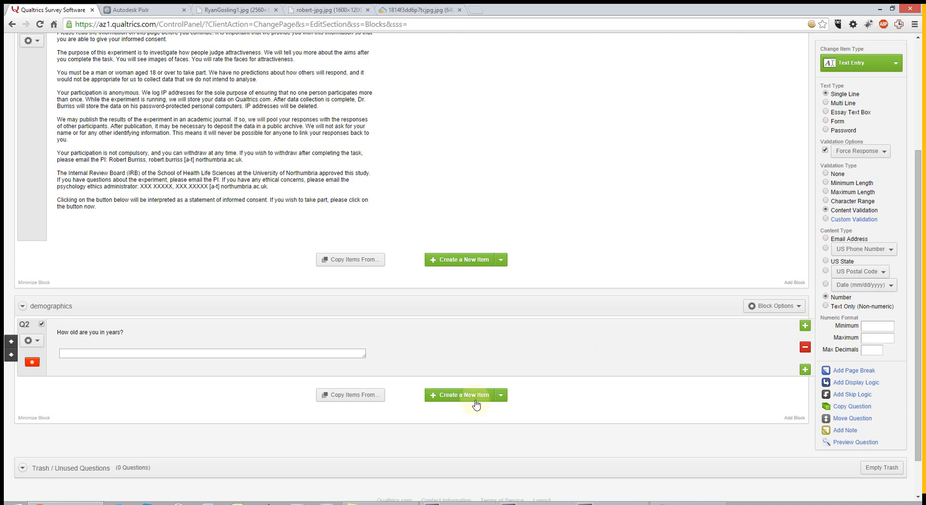
Add a multiple-choice question "What is your sex?" below the age question, using the automatic Male - Female choices
click(475, 396)
click(113, 397)
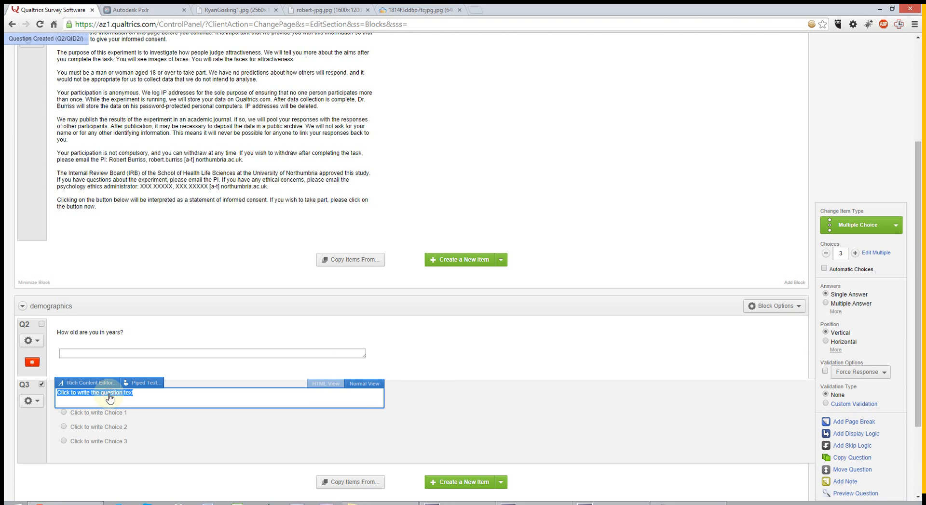
text(What is)
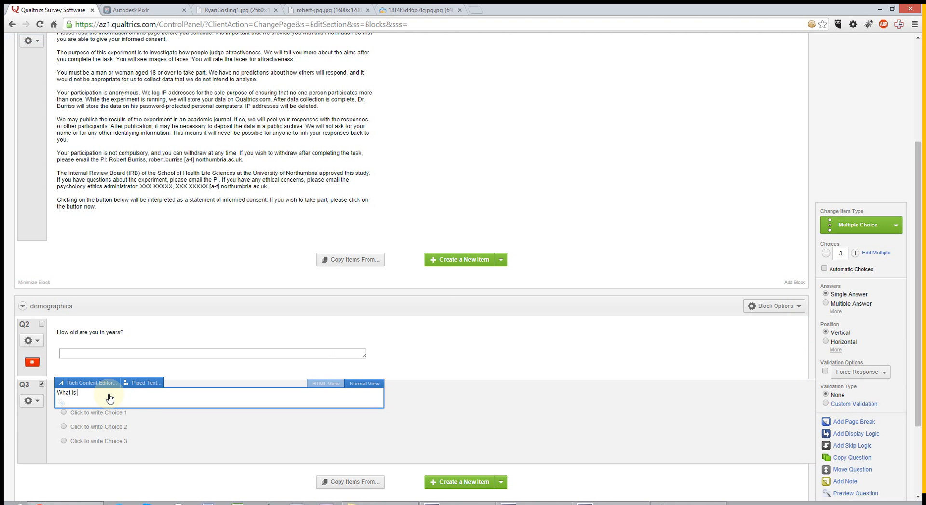
text( your sex?)
click(425, 419)
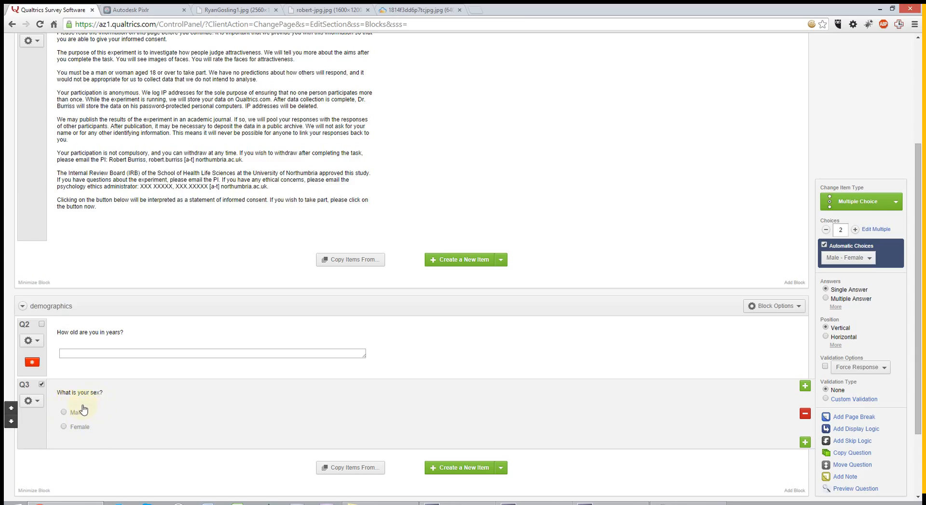
Set the choice randomization of the sex question to randomize the order of all choices
click(37, 404)
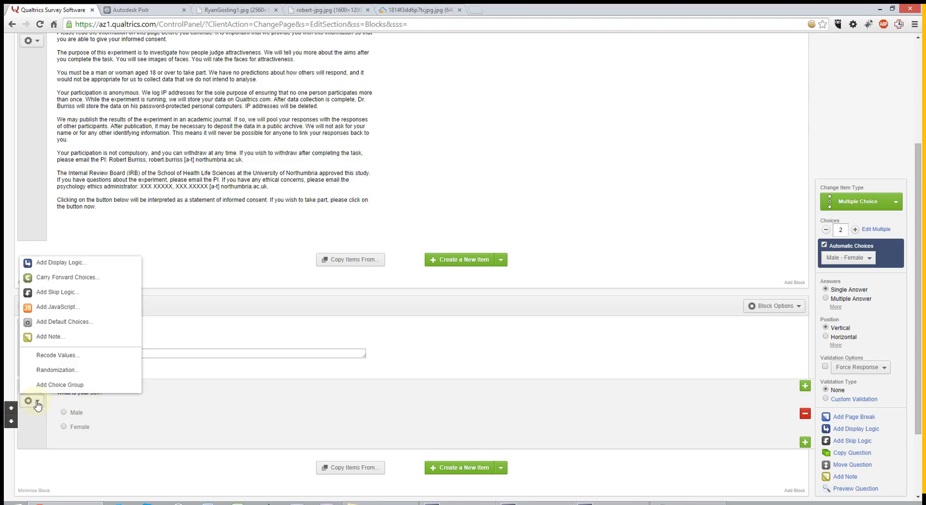
click(54, 371)
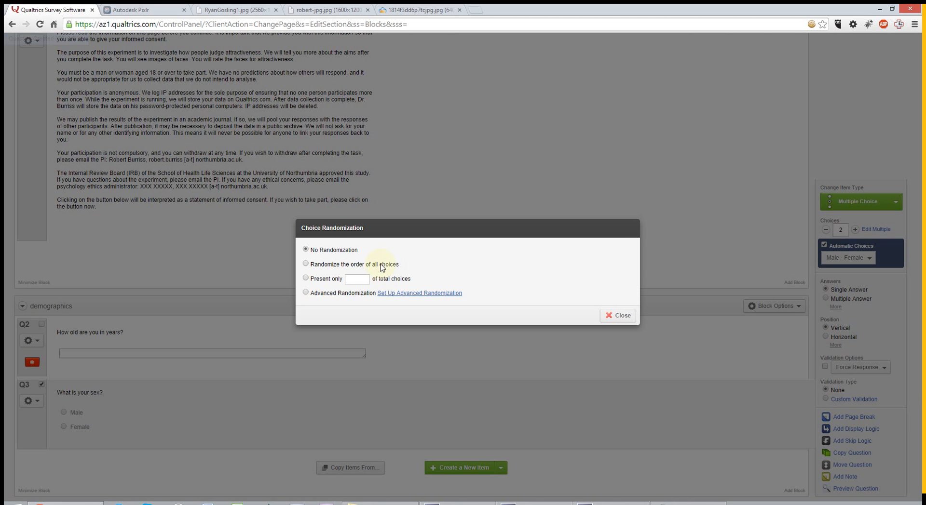
click(382, 266)
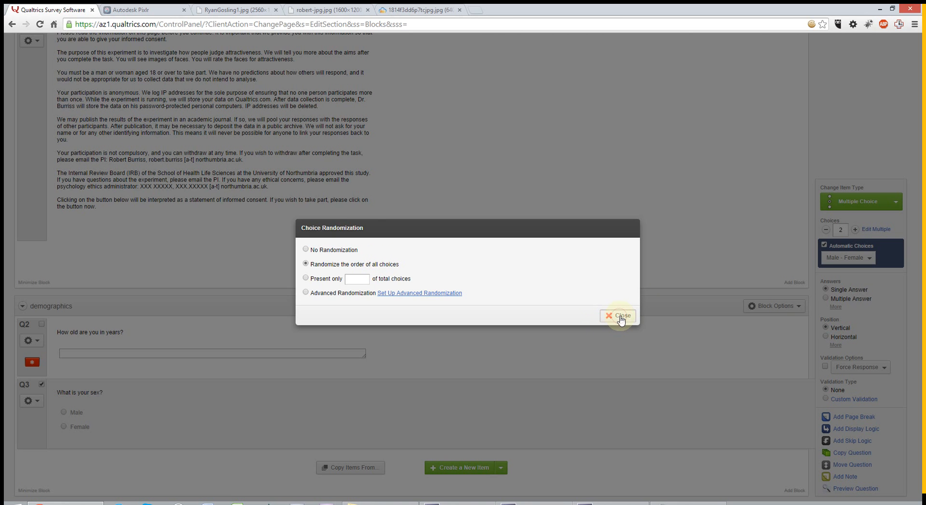
click(619, 316)
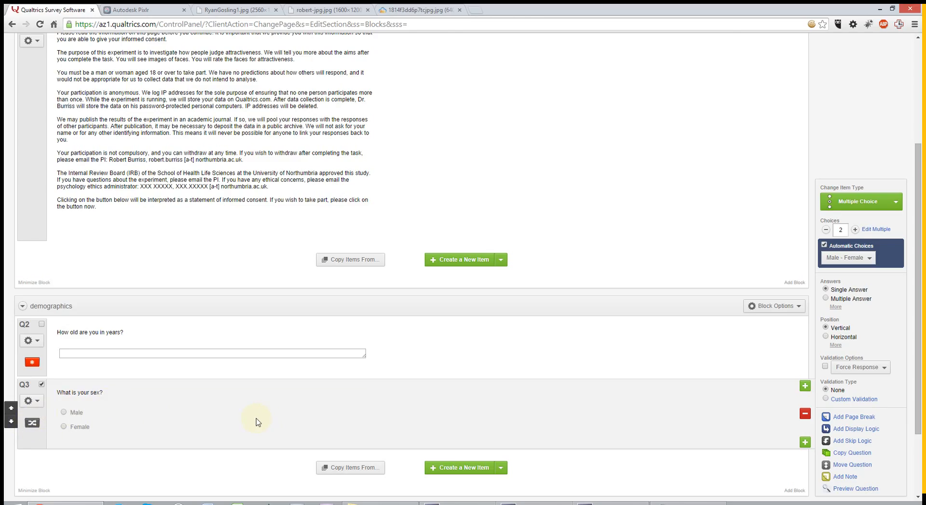
Preview the survey and advance past the information sheet to the demographics questions
scroll(261, 424, up, 4)
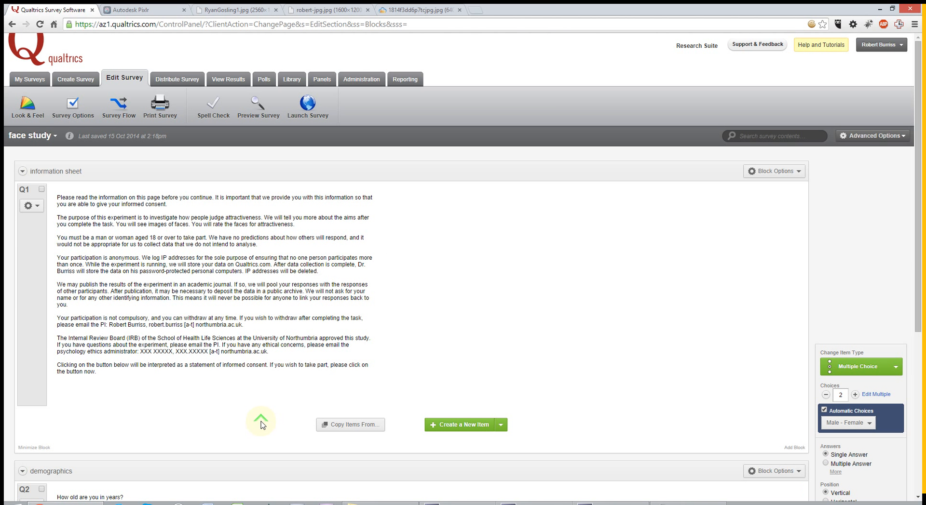
click(259, 110)
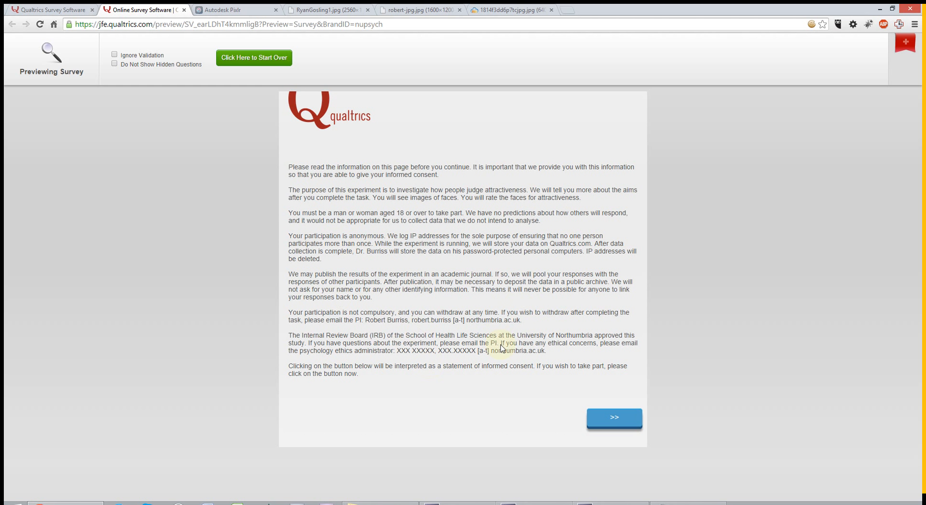
click(614, 418)
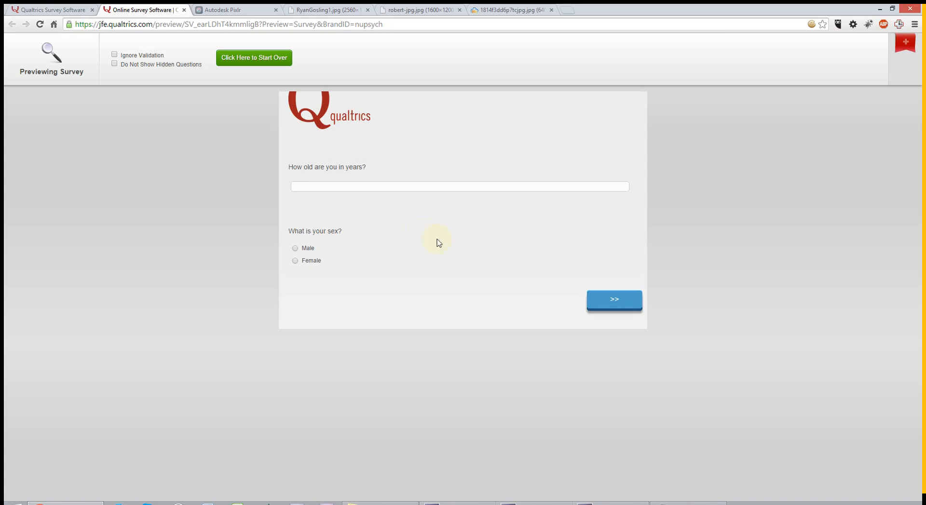
Test the age question's validation in the preview by submitting "ttenty", and replace that answer with 19
click(314, 187)
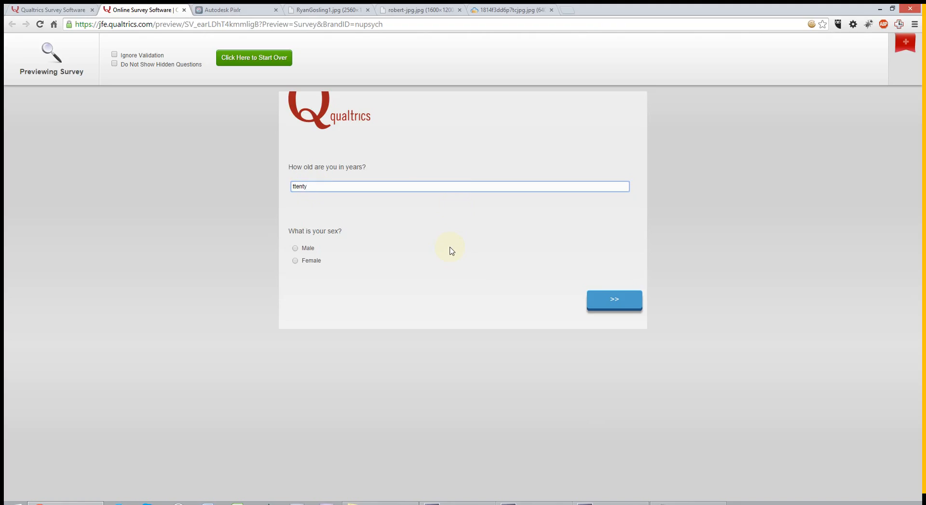
click(614, 299)
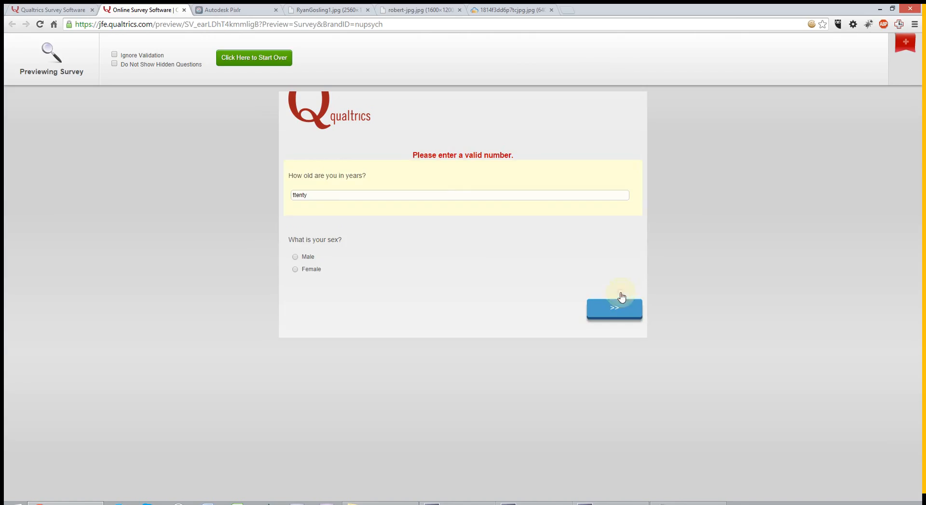
drag(326, 197, 72, 187)
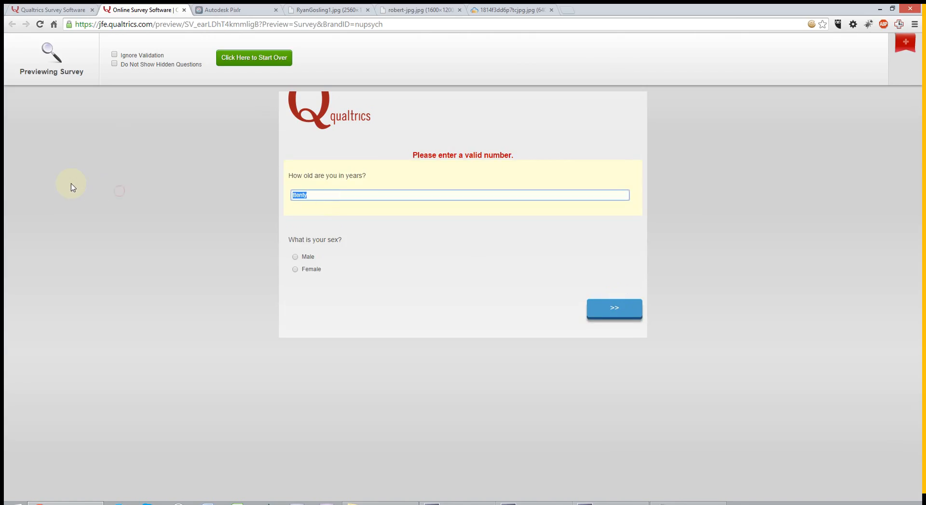
text(19)
click(420, 299)
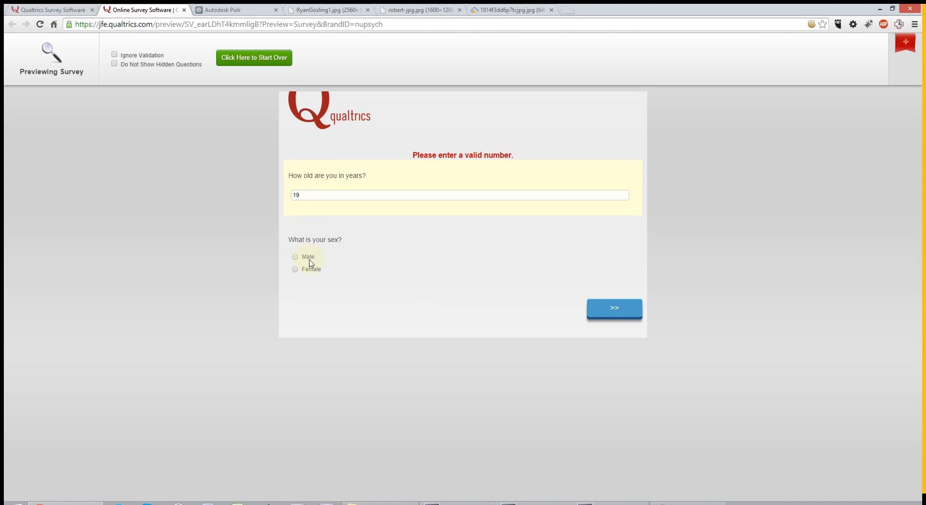
Reload the survey preview and advance to the demographics questions to check the sex question's choice order, then close the preview
click(189, 24)
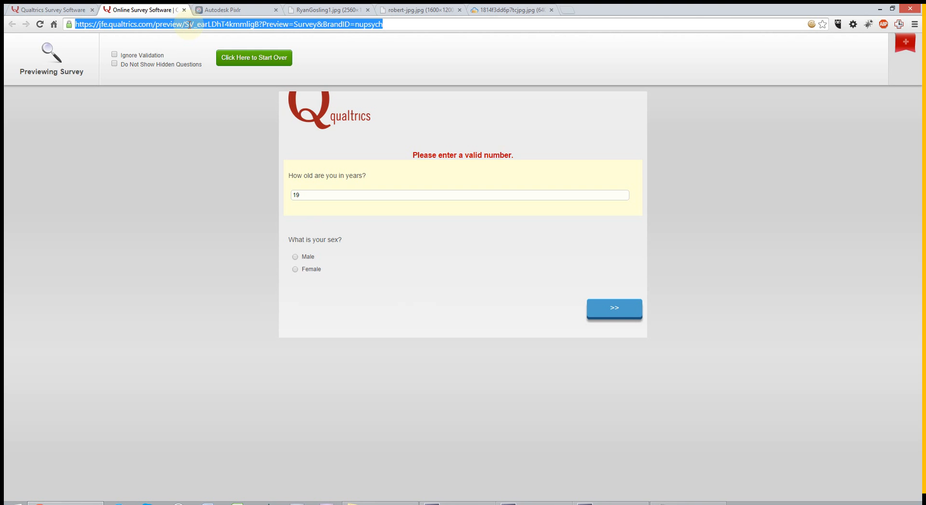
key(Return)
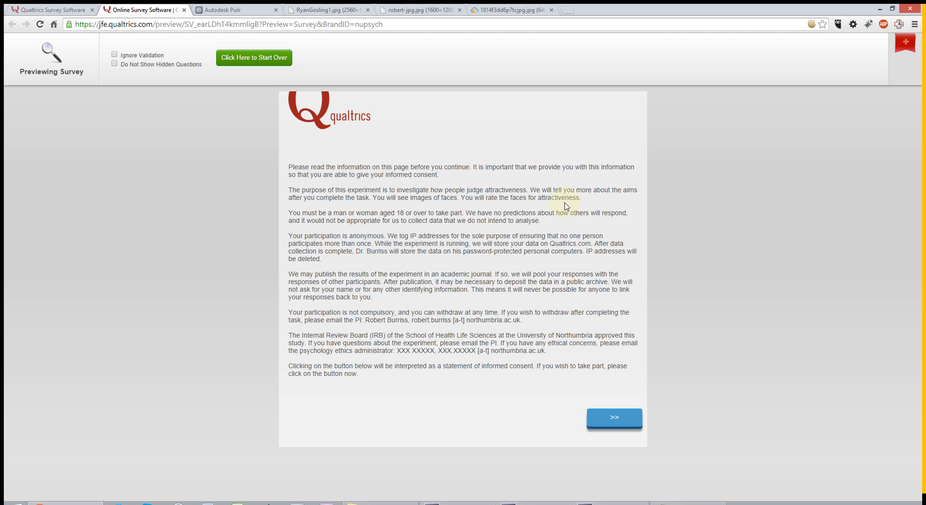
click(625, 426)
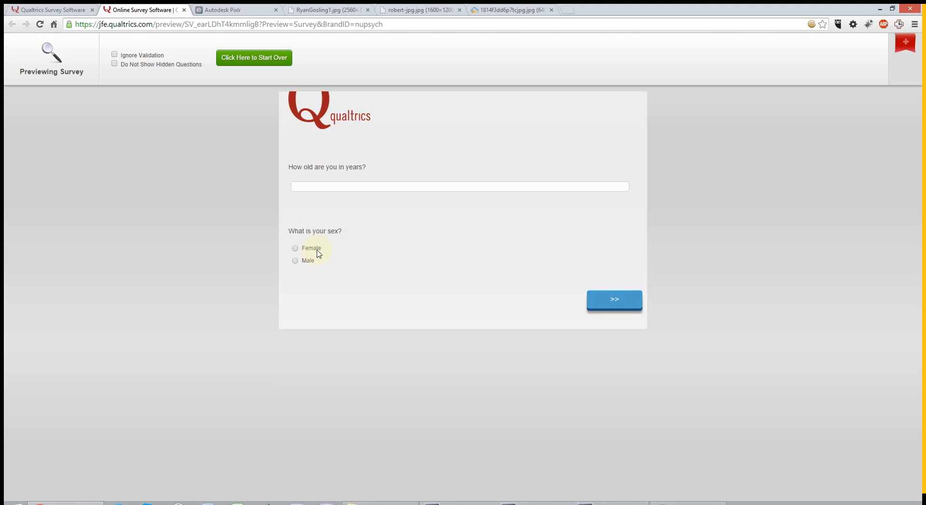
click(147, 25)
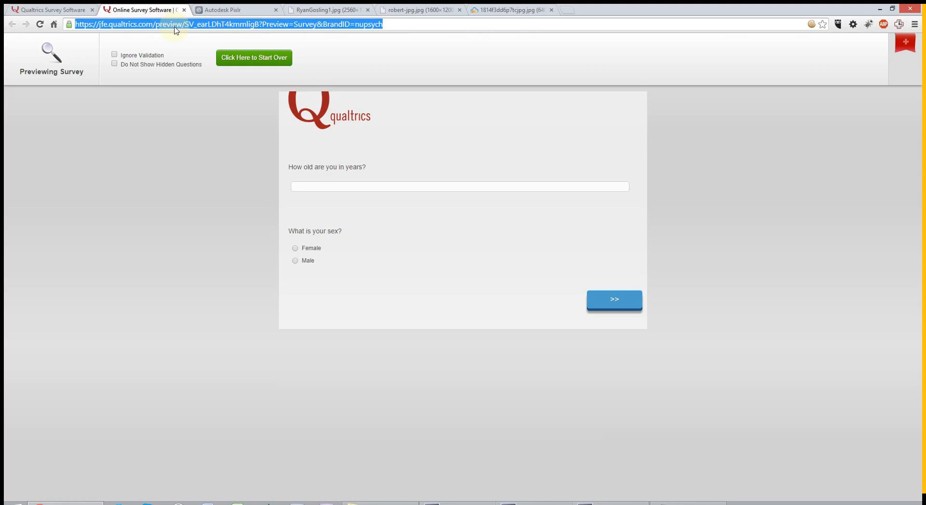
middle_click(124, 9)
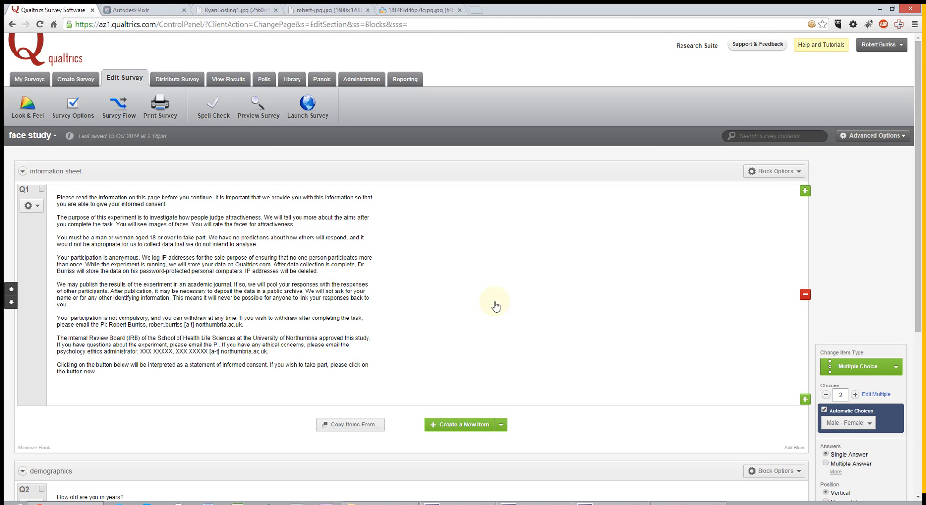
Preview only the demographics block, and close that preview to return to the survey editor
scroll(531, 325, down, 2)
scroll(531, 326, down, 2)
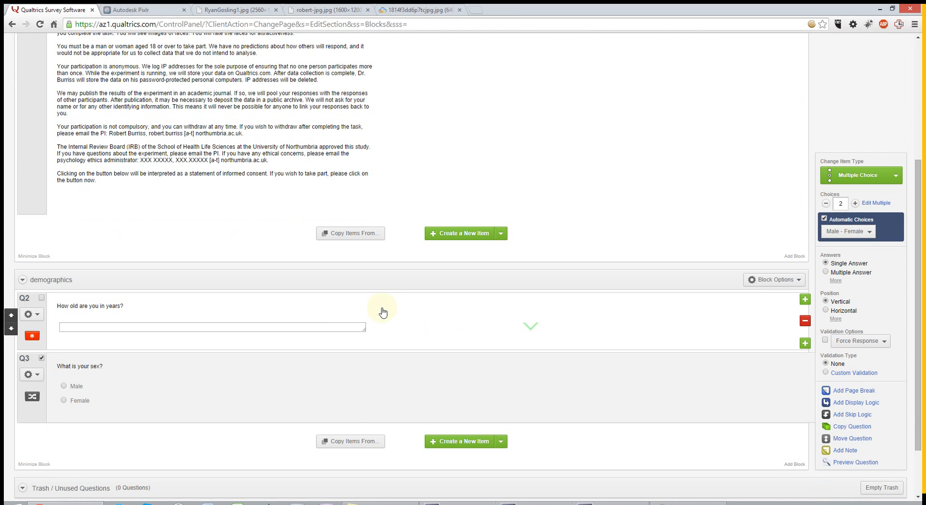
scroll(478, 113, up, 4)
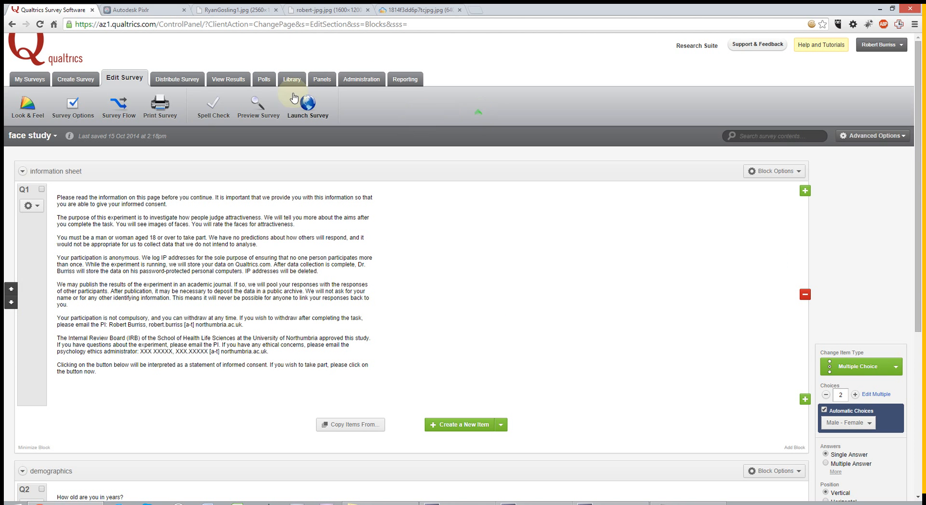
scroll(241, 122, down, 5)
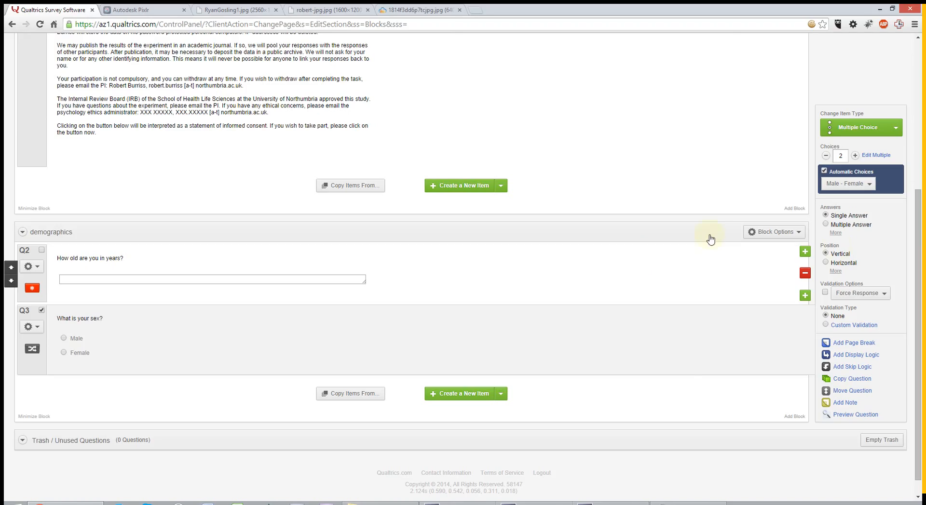
click(780, 238)
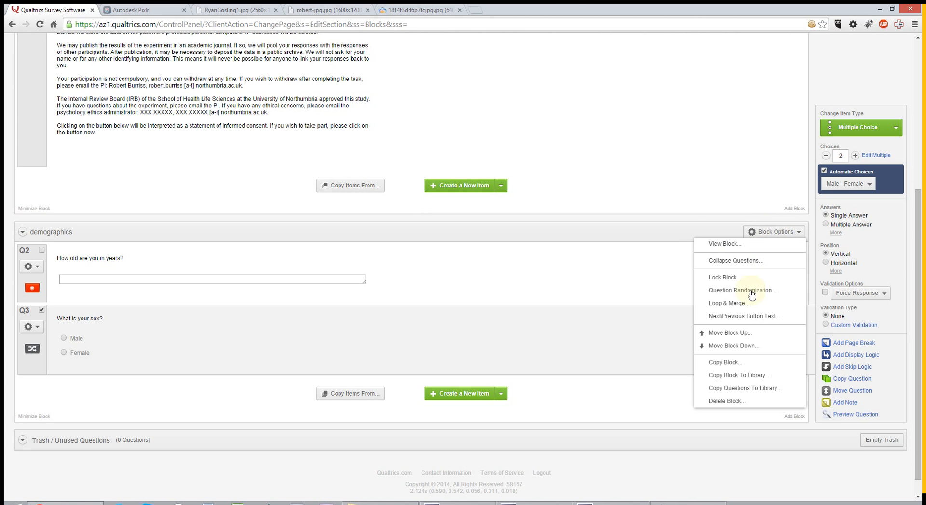
click(729, 244)
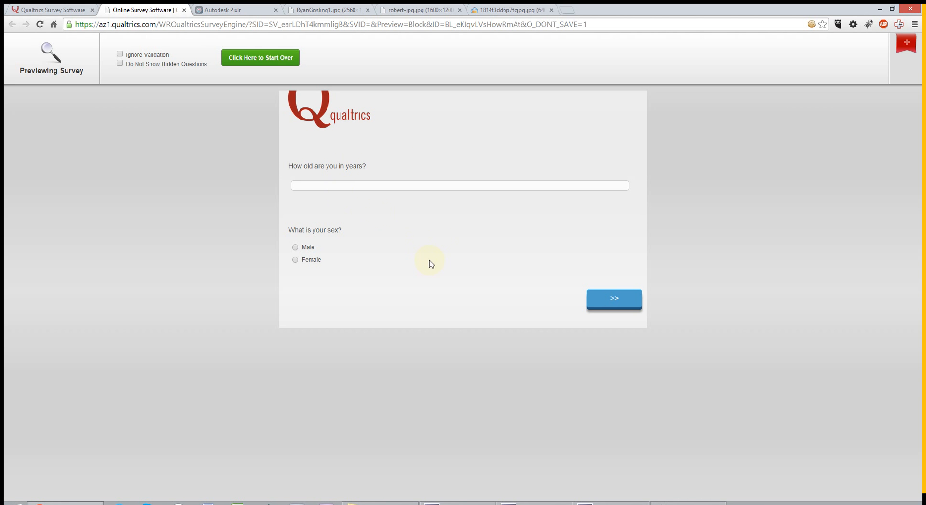
middle_click(142, 8)
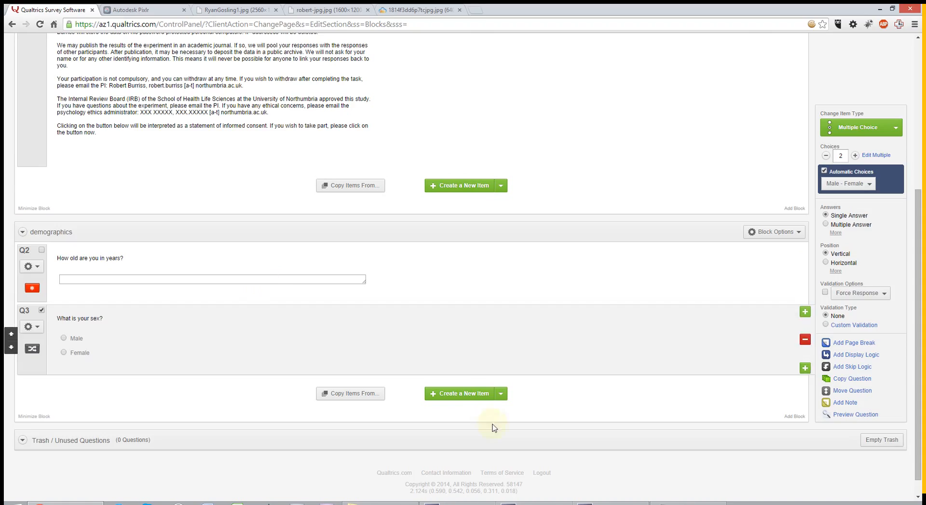
Add a multiple-choice question "Do you identify as:" below the sex question in the demographics block
click(461, 395)
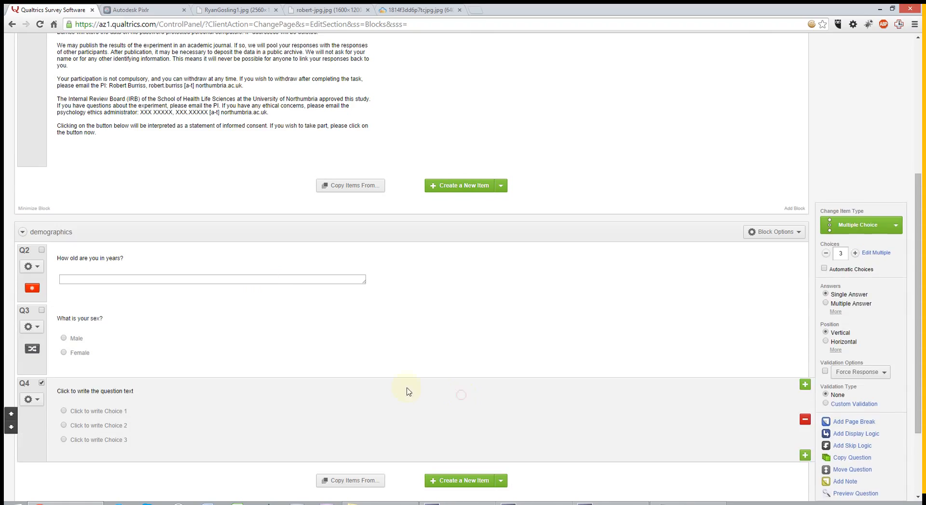
click(104, 394)
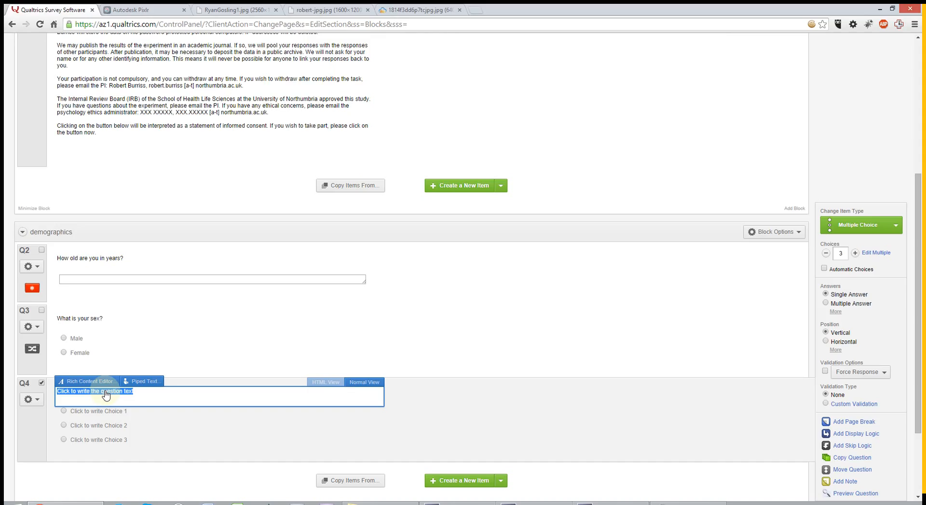
text(Do you ident)
click(210, 428)
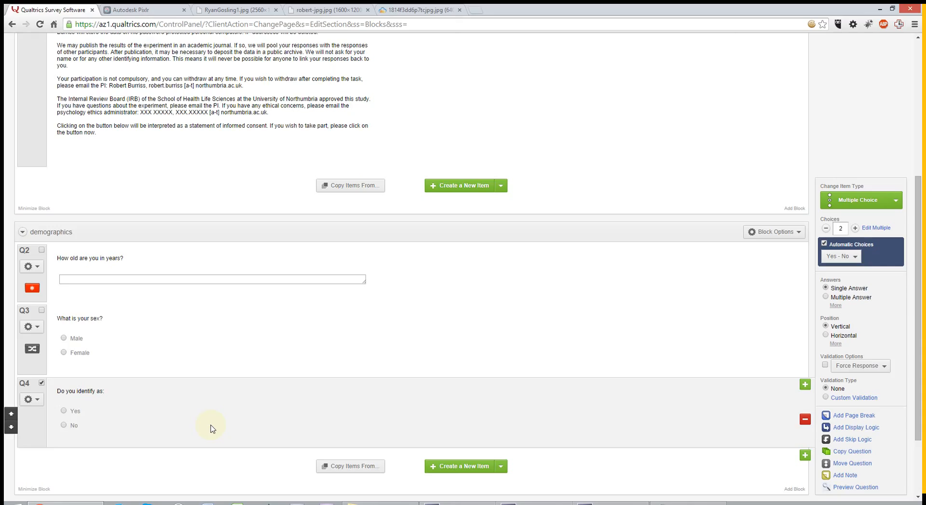
Set the first two choices of the identity question to "Heterosexual or straight" and "Gay or lesbian"
click(73, 411)
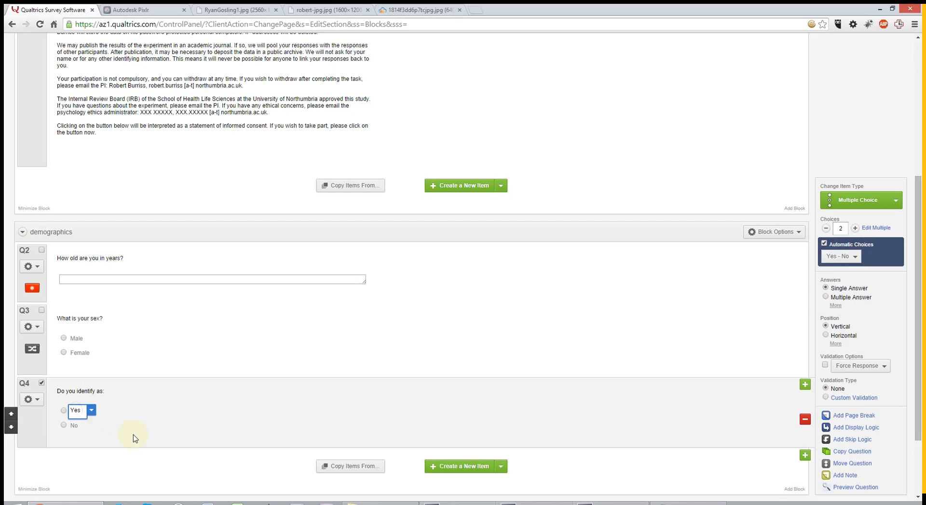
text(Y)
key(BackSpace)
text(Heteros)
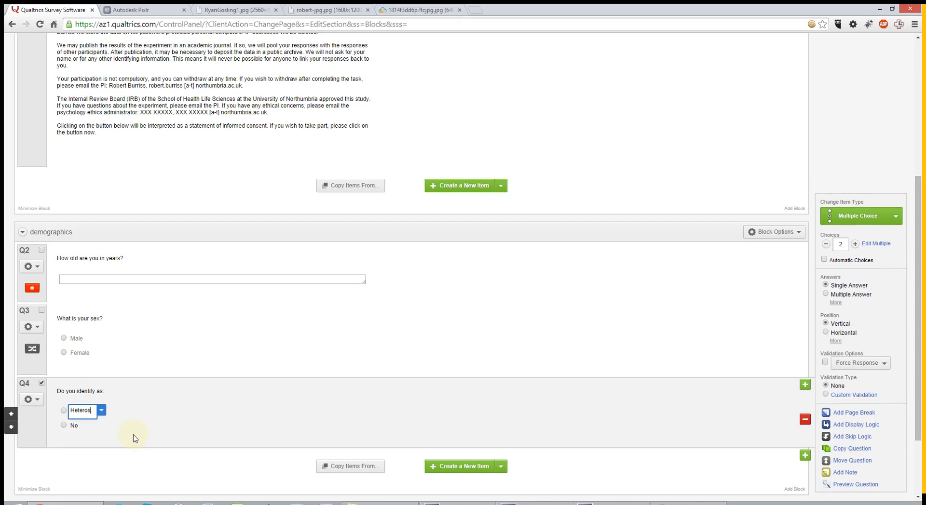
text(exual or straight)
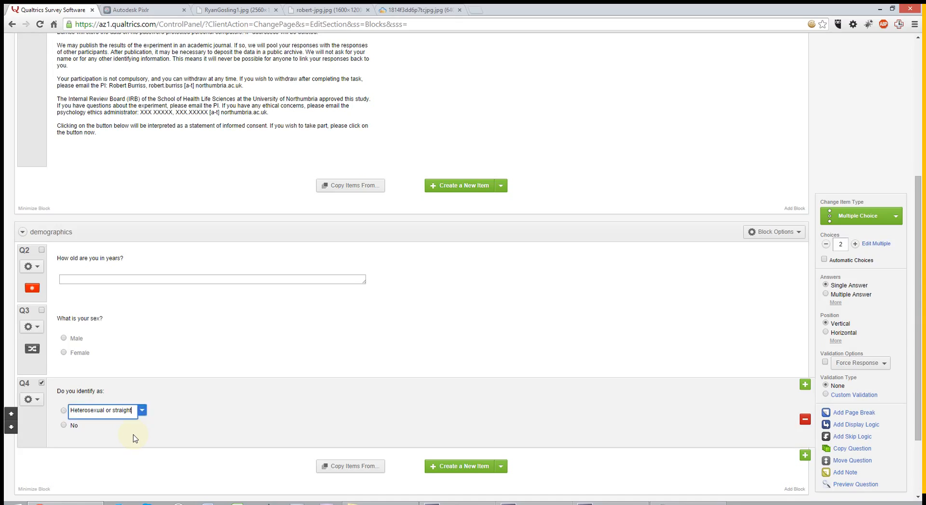
key(Tab)
text(Gay or lesbian)
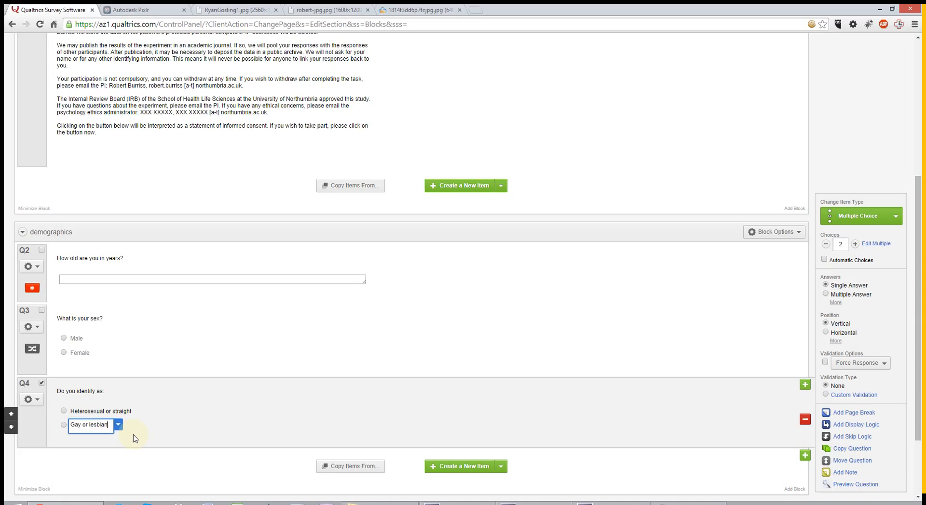
click(206, 423)
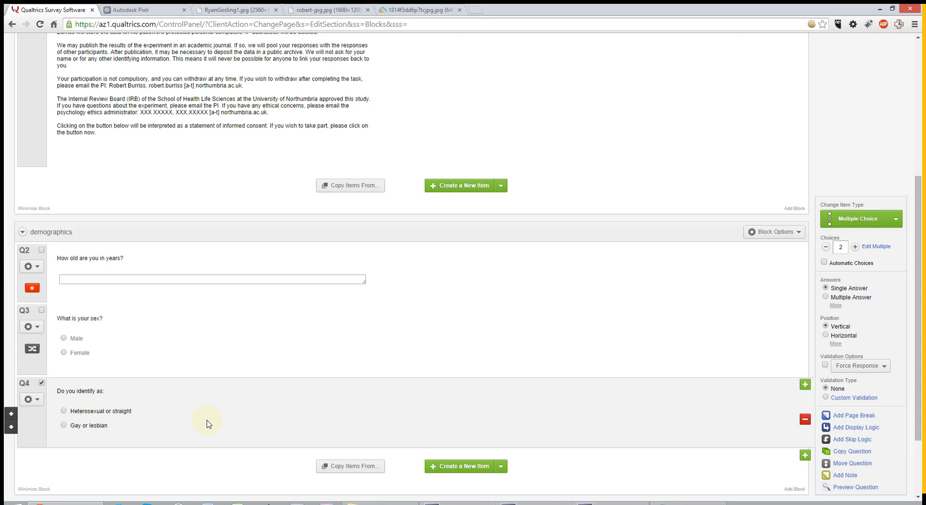
Add a third choice "Bisexual" to the "Do you identify as:" question
click(854, 247)
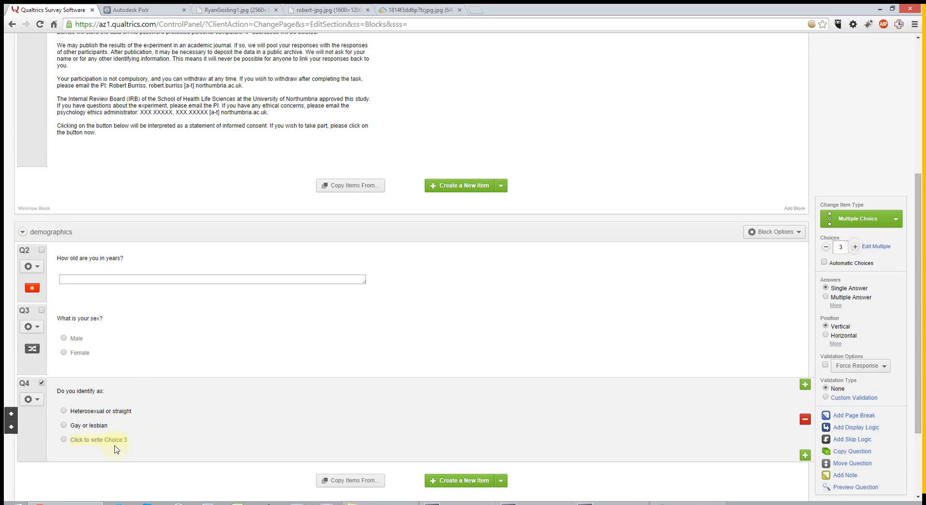
click(115, 441)
text(Bisexual)
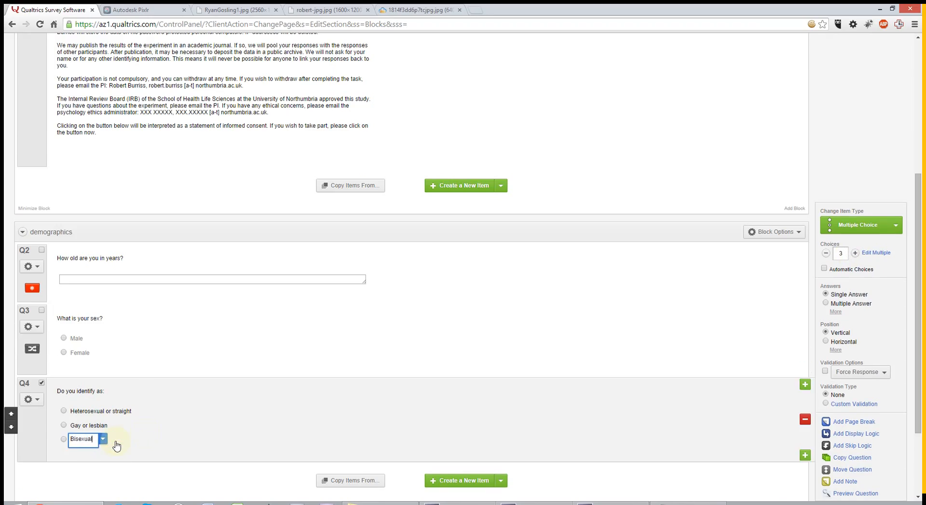
click(171, 427)
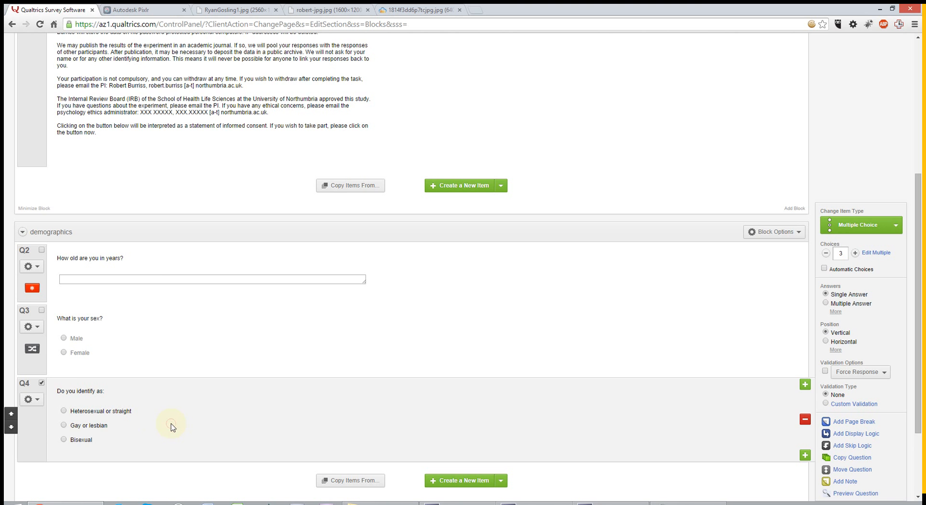
Add a multiple-choice question "What is your relationship status?" at the end of the demographics block, correcting the spelling of "relationship"
scroll(174, 424, down, 2)
click(462, 385)
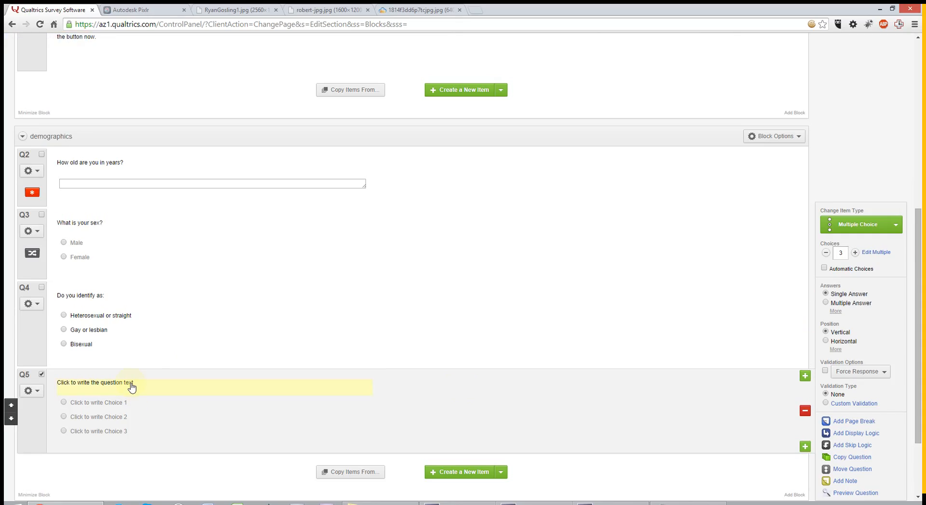
click(131, 387)
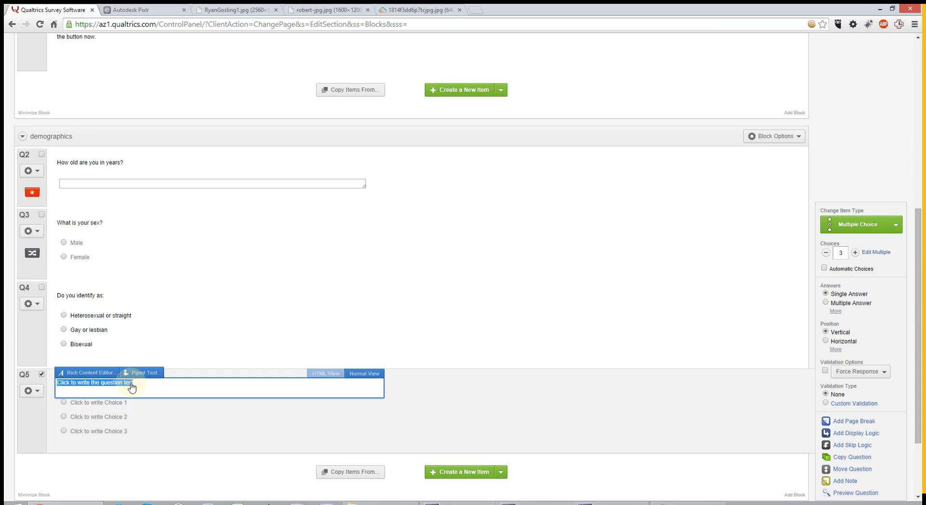
text(What is y)
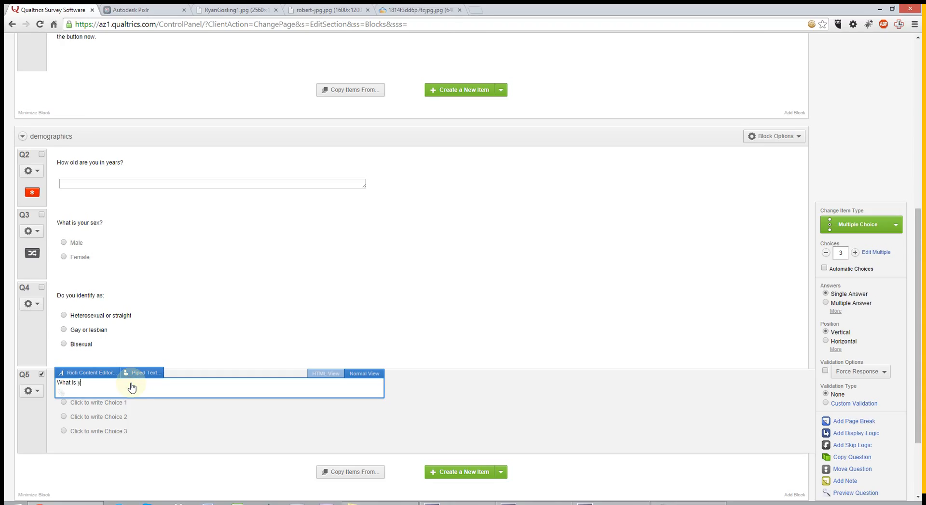
text(our relatiinship status)
double_click(104, 383)
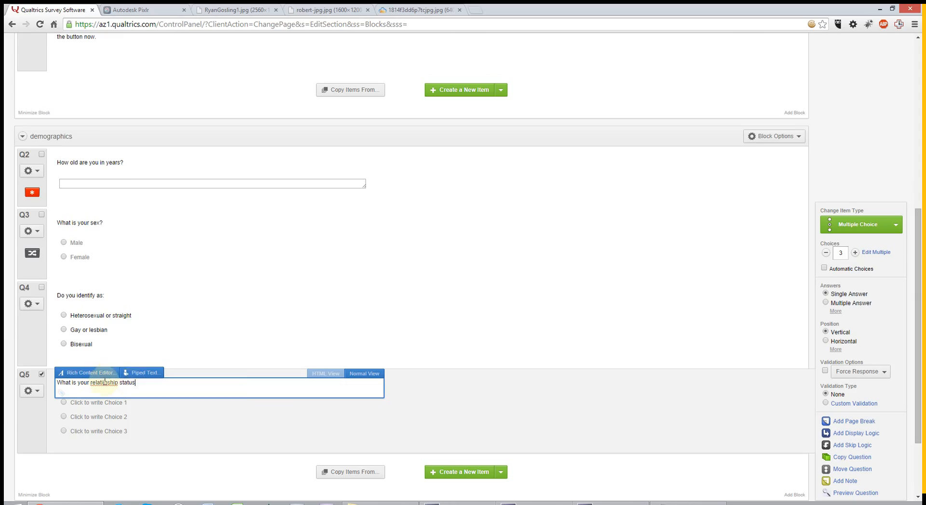
right_click(105, 382)
click(150, 139)
click(160, 383)
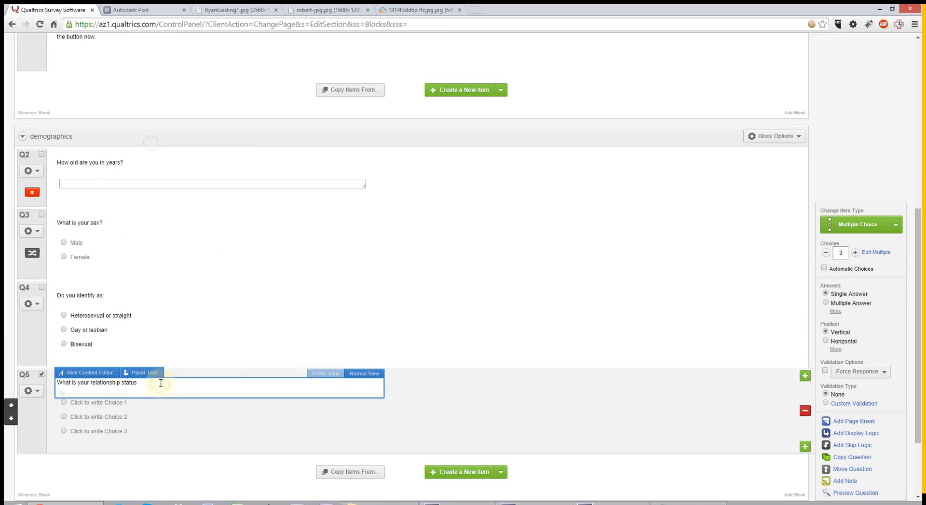
text(?)
key(Tab)
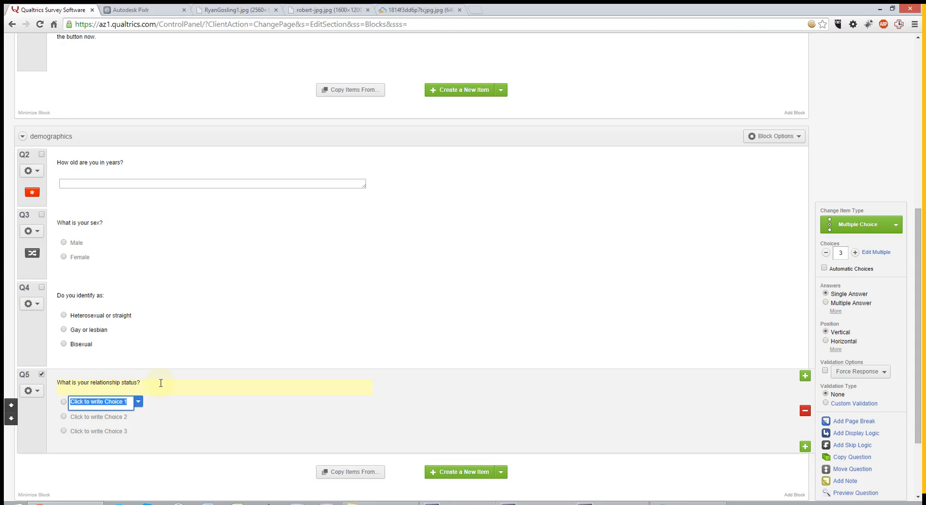
Give the relationship status question the choices "Partnered" and "Single", and reduce its number of choices to 2
text(Partnered)
key(Tab)
text(S)
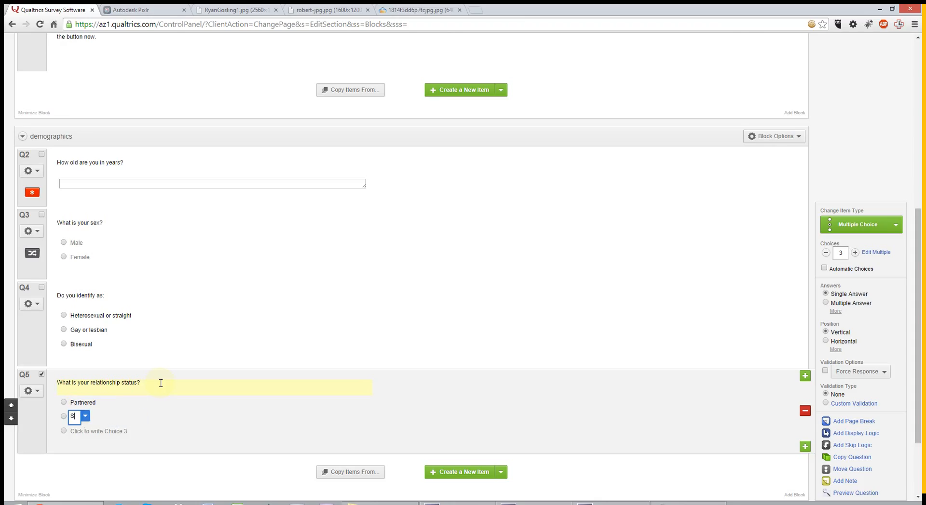
text(ignle)
key(BackSpace)
key(BackSpace)
key(BackSpace)
key(BackSpace)
text(ngle)
click(203, 420)
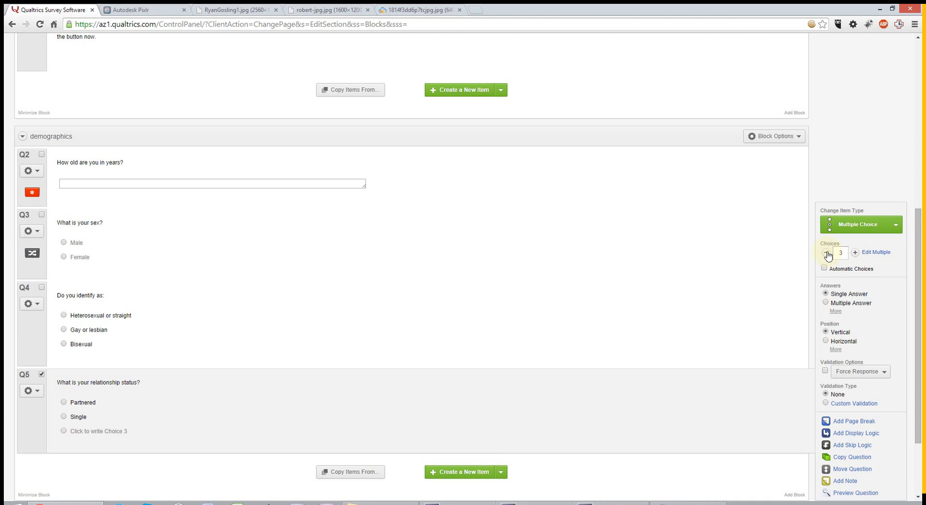
click(827, 254)
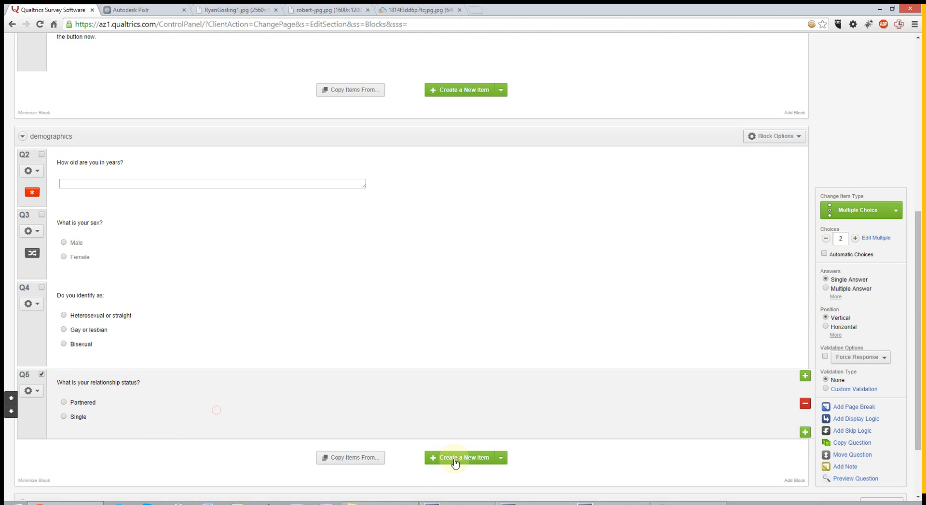
Add a question "How long have you been in this relationship?" below the relationship status question
click(455, 462)
click(98, 428)
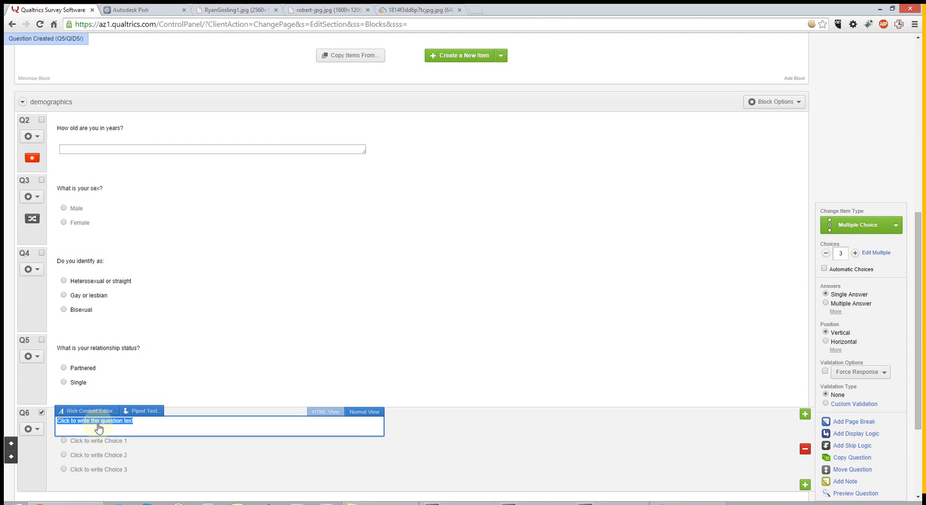
text(How long )
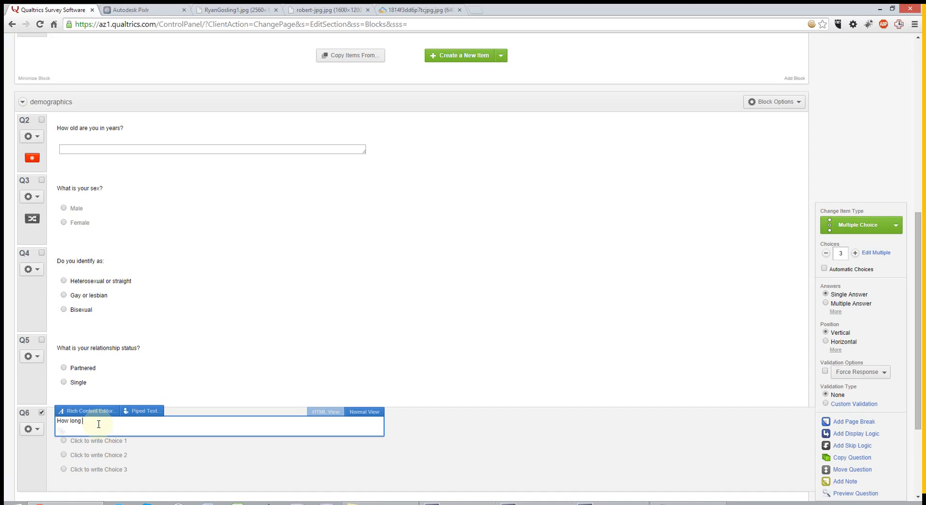
text(have you been)
text( inyour)
key(BackSpace)
key(BackSpace)
key(BackSpace)
key(BackSpace)
text(this relationship)
click(410, 440)
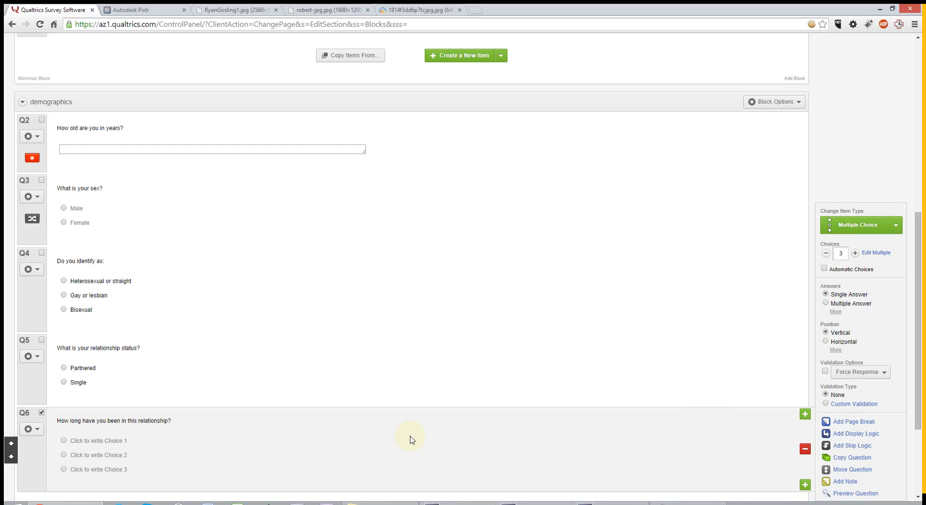
Change the "How long have you been in this relationship?" question to a Text Entry item of the Form type
click(856, 231)
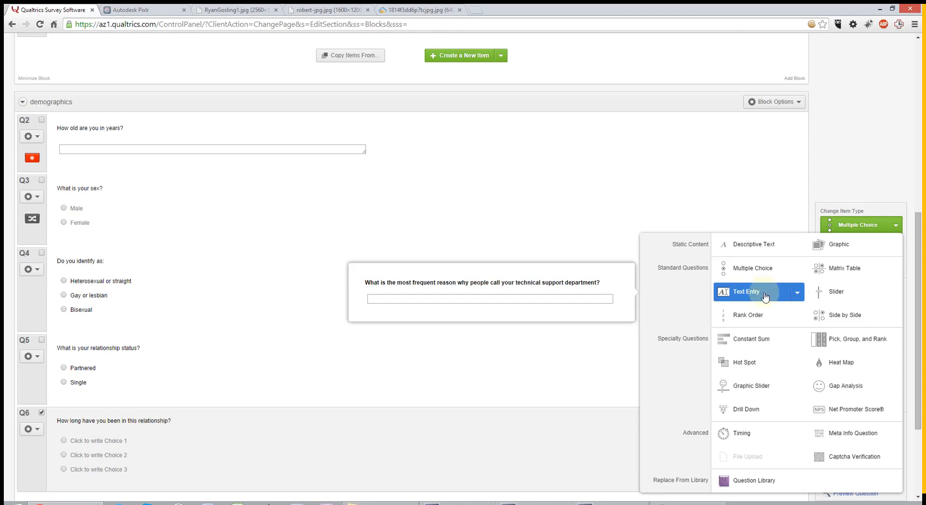
click(796, 298)
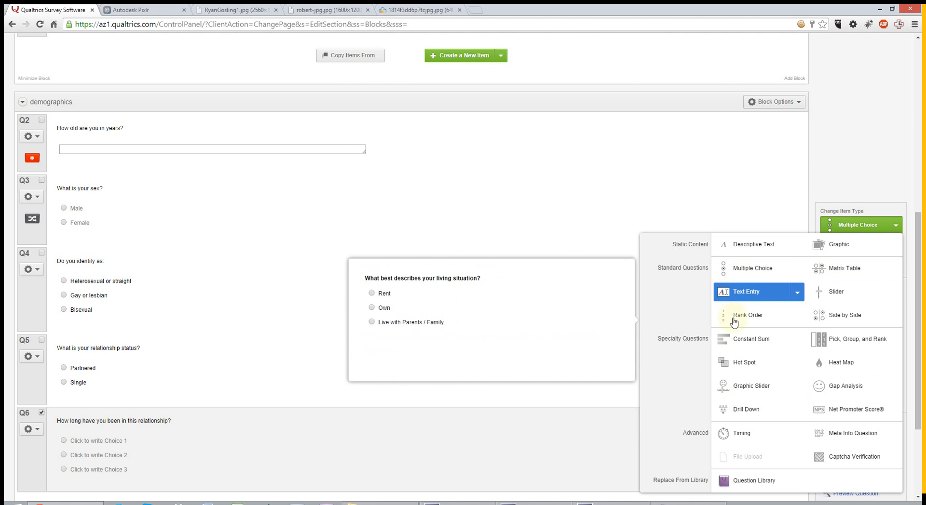
mouse_move(796, 300)
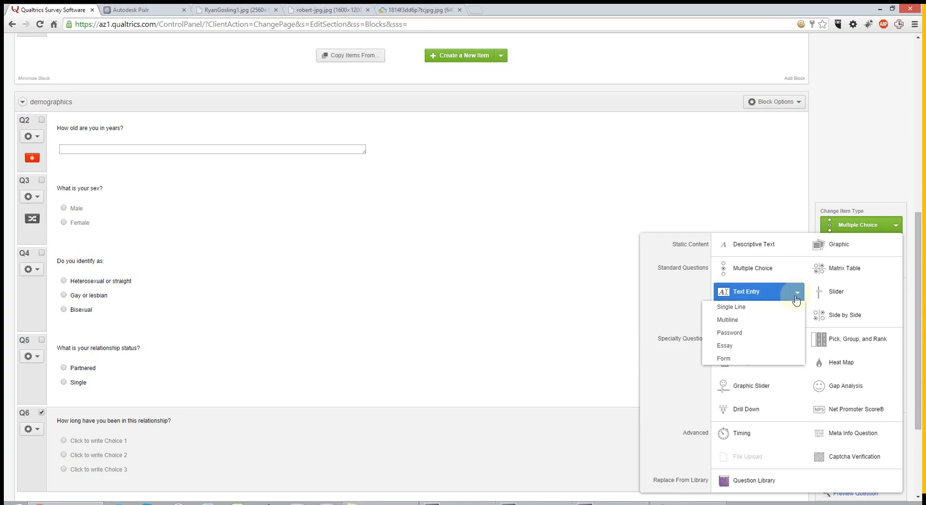
click(737, 362)
Label the relationship length question's form fields "Years" and "Months", and reduce its number of form fields to 2
click(115, 435)
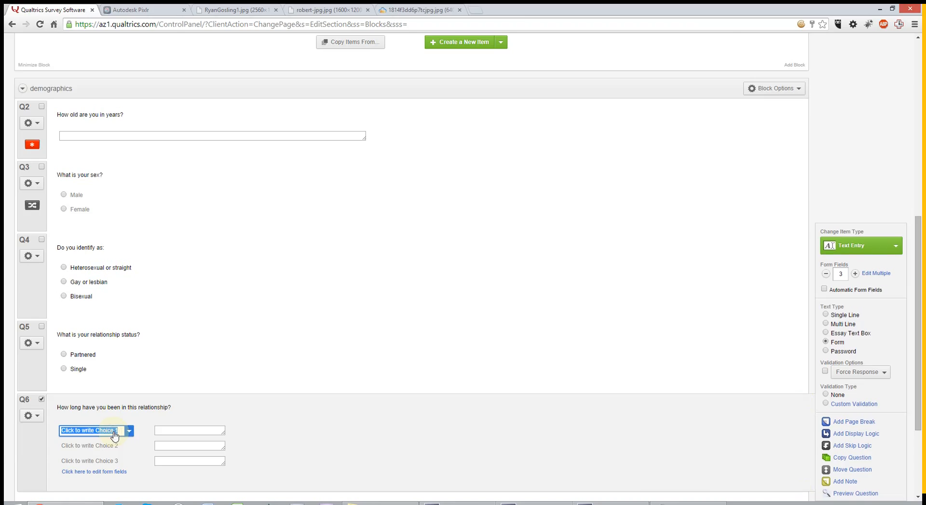
text(Years)
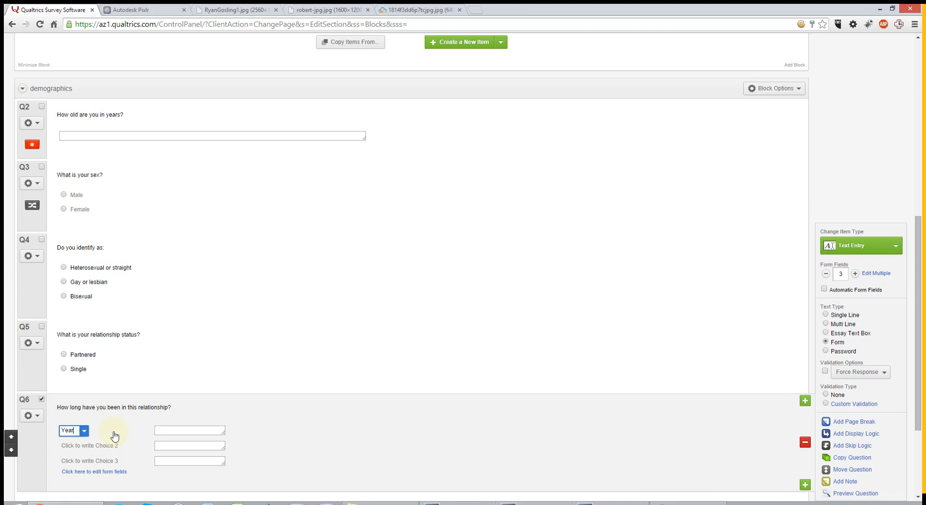
key(Tab)
text(Months)
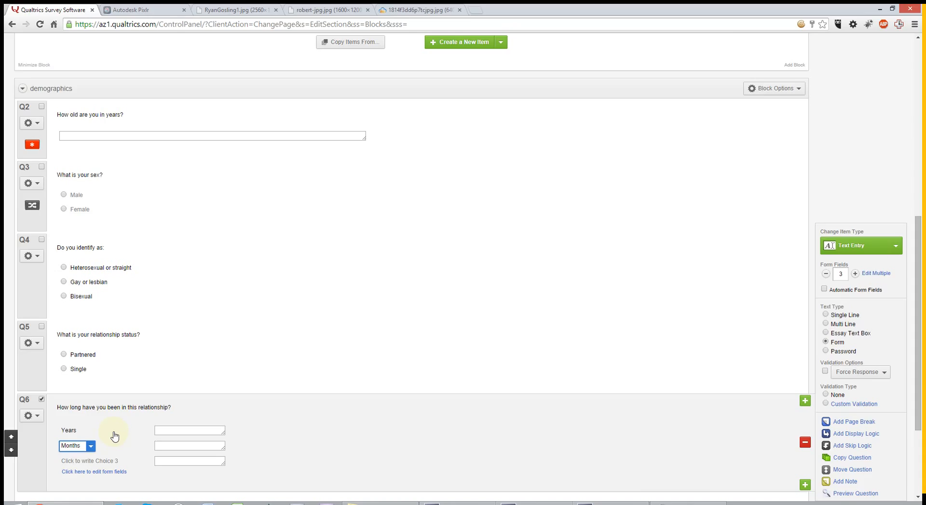
key(Tab)
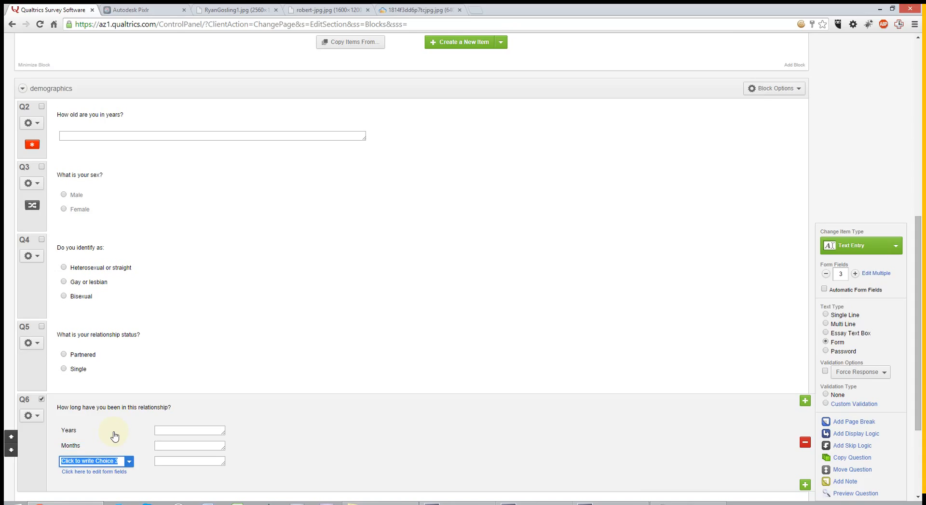
click(322, 463)
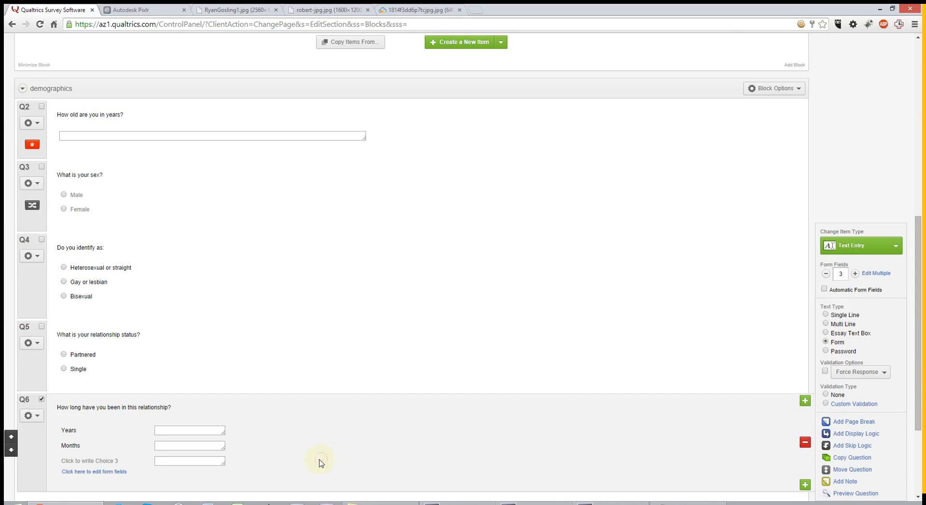
click(826, 274)
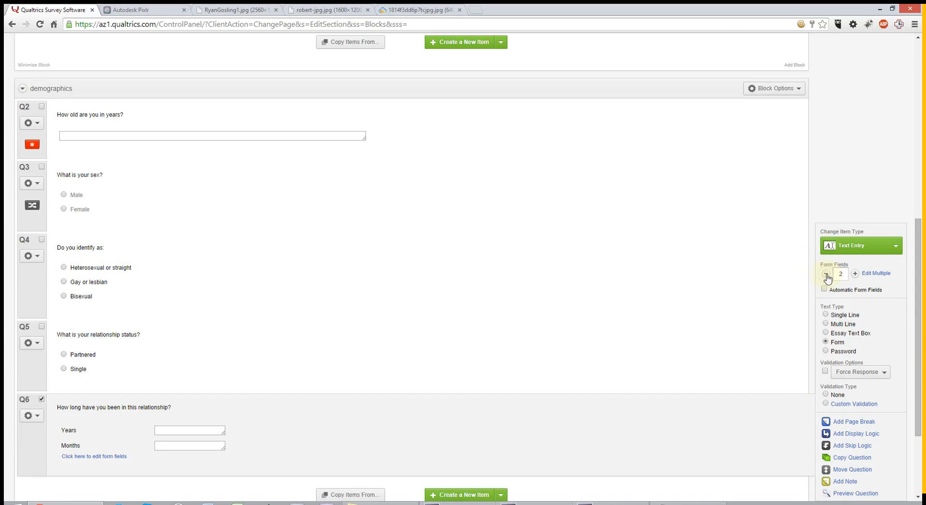
click(281, 447)
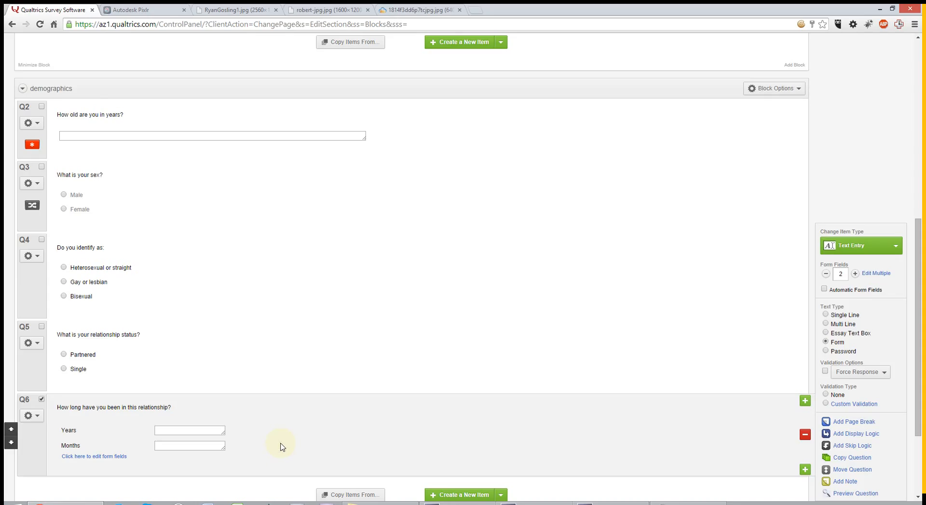
click(206, 432)
click(207, 446)
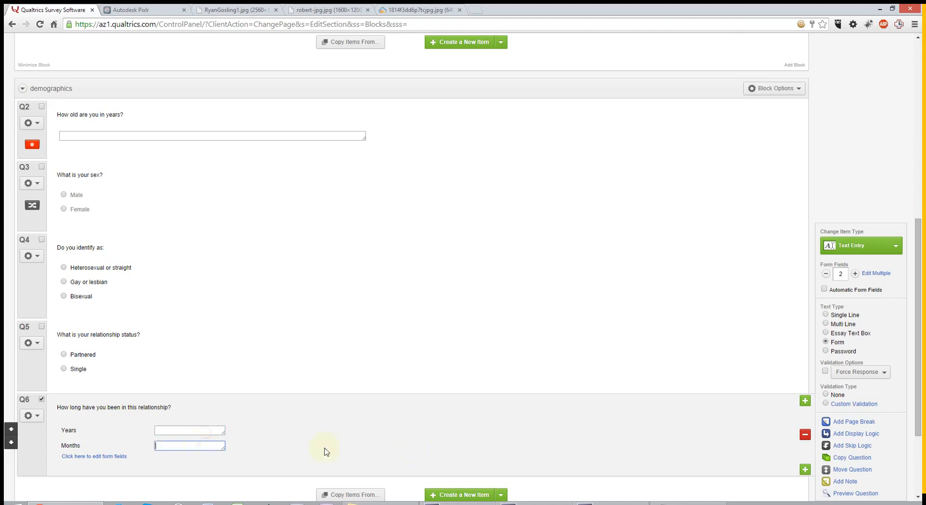
click(357, 449)
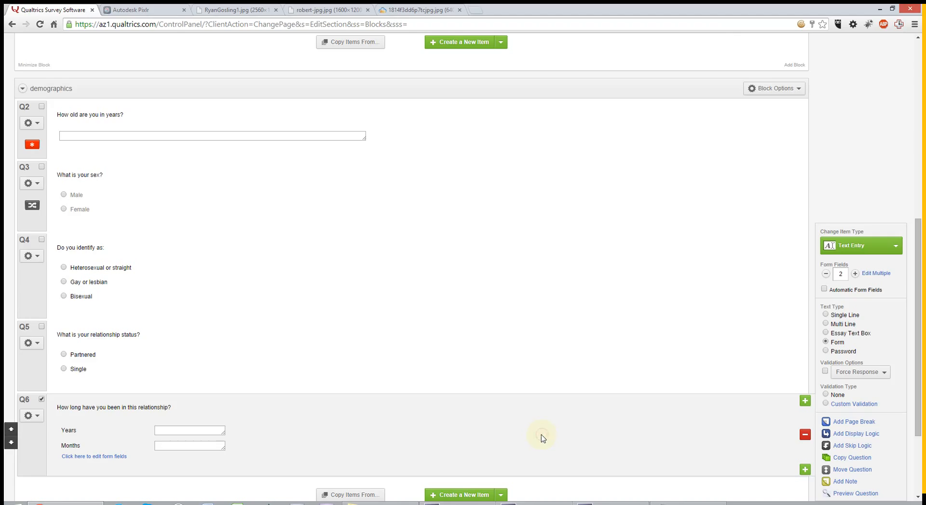
Add display logic to the relationship length question so it shows only if "Partnered" is selected for "What is your relationship status?"
click(849, 436)
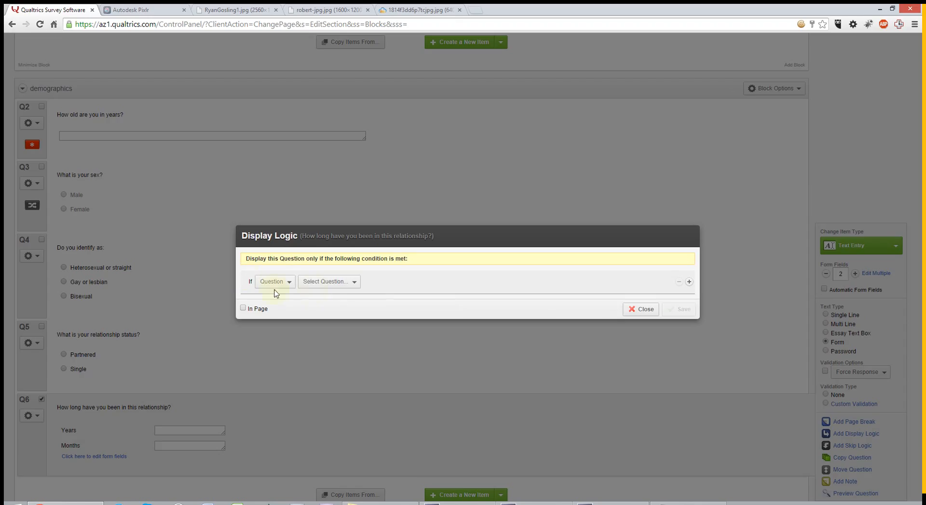
click(344, 285)
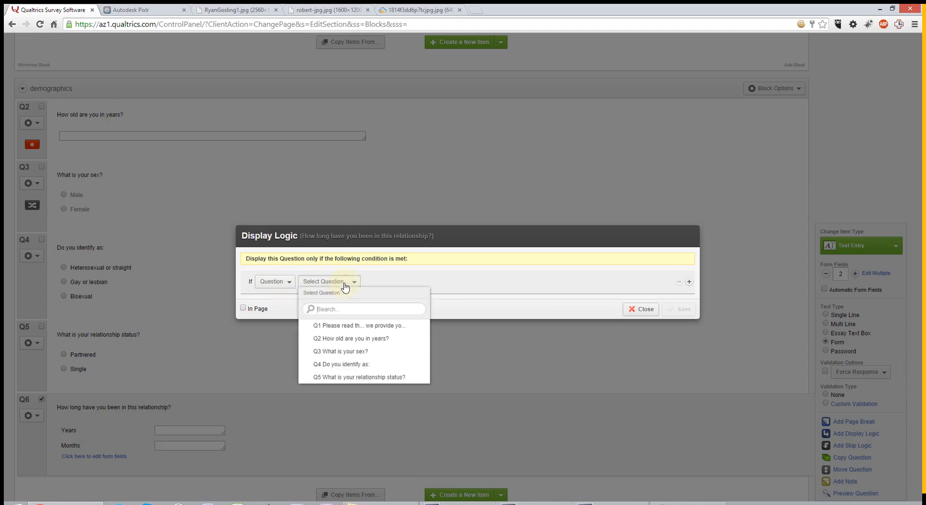
click(348, 379)
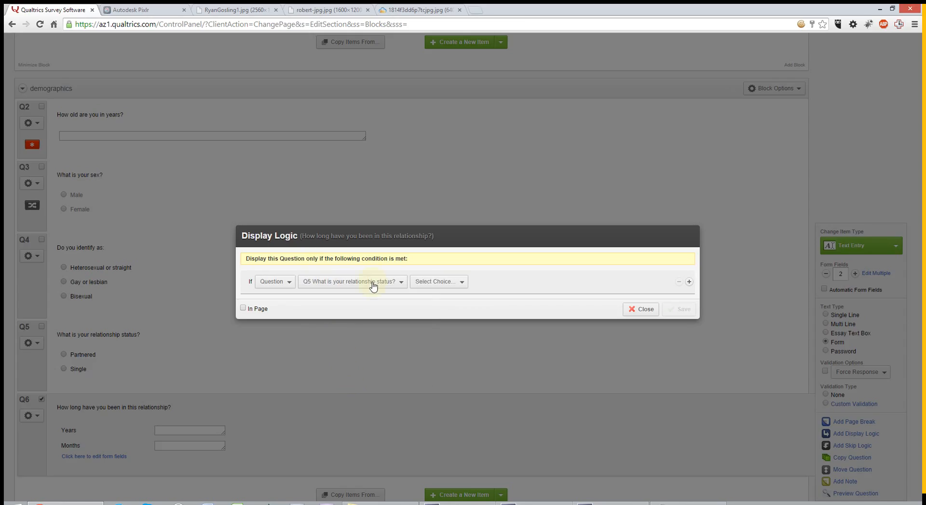
click(446, 284)
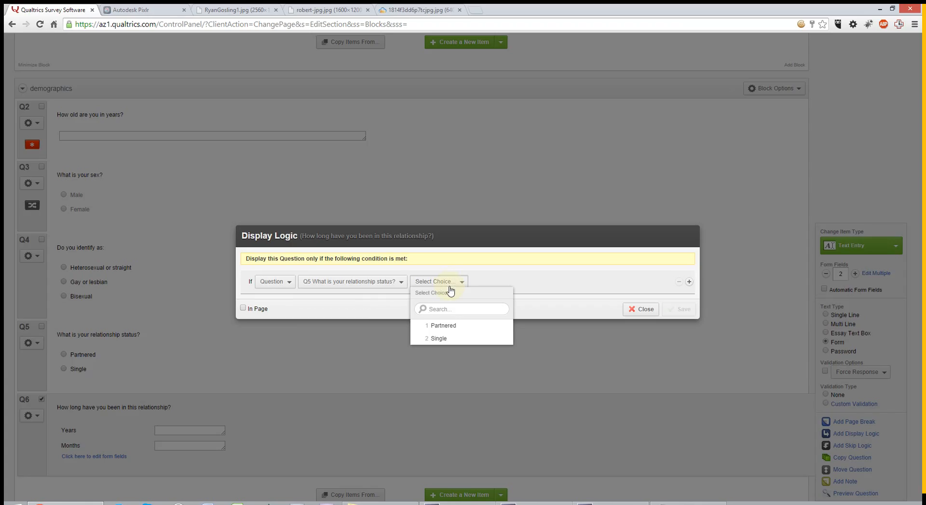
click(444, 327)
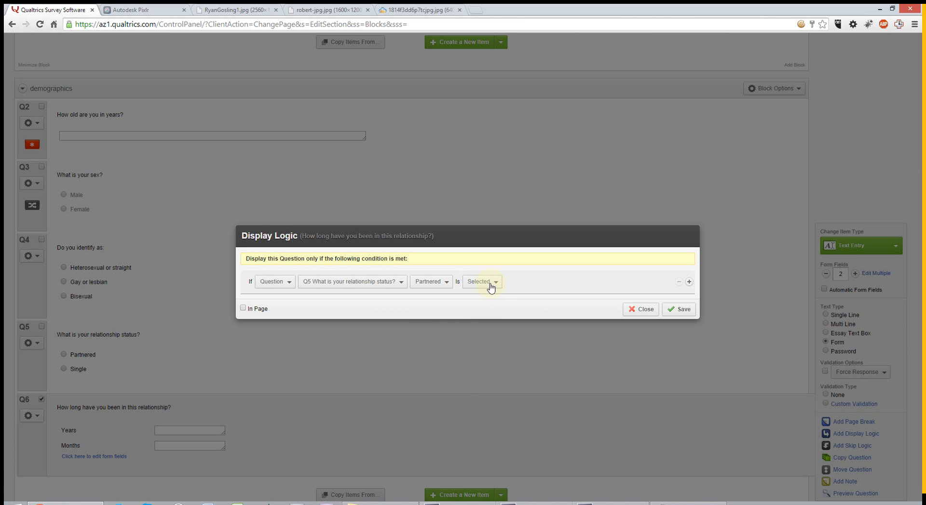
click(682, 310)
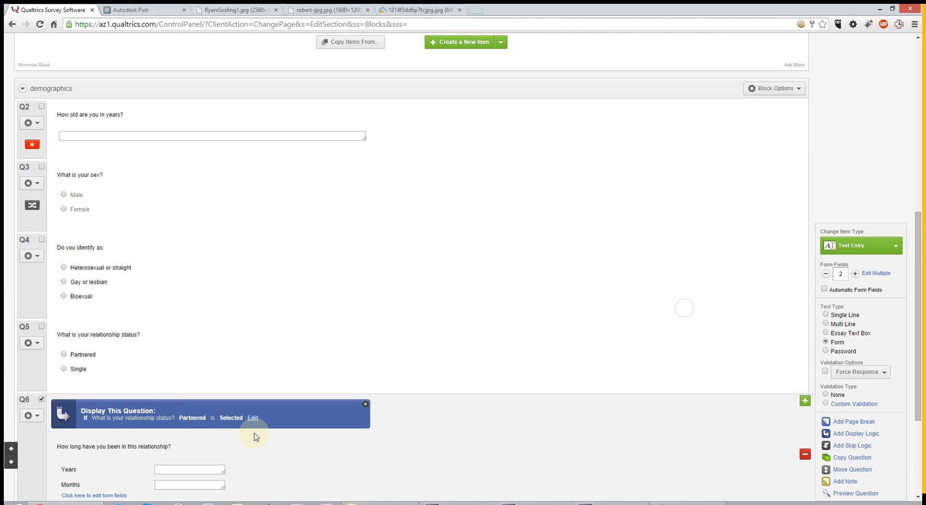
Try skip logic on the relationship status question that skips to End of Block if "Single" is selected, and remove it again
scroll(260, 425, down, 2)
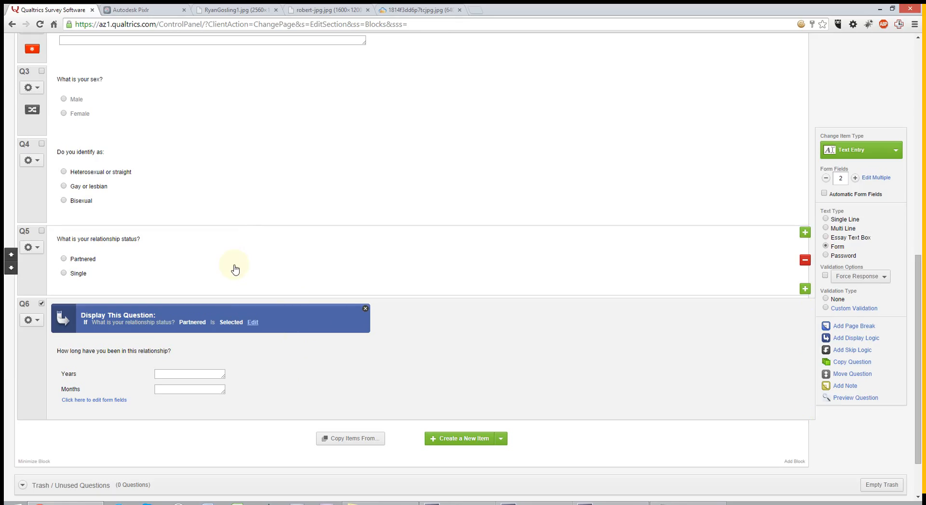
click(236, 260)
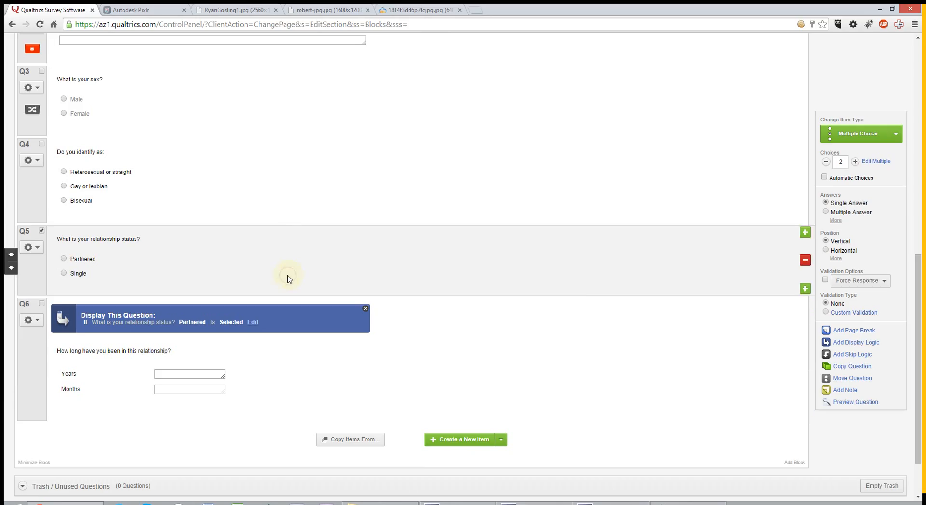
click(834, 354)
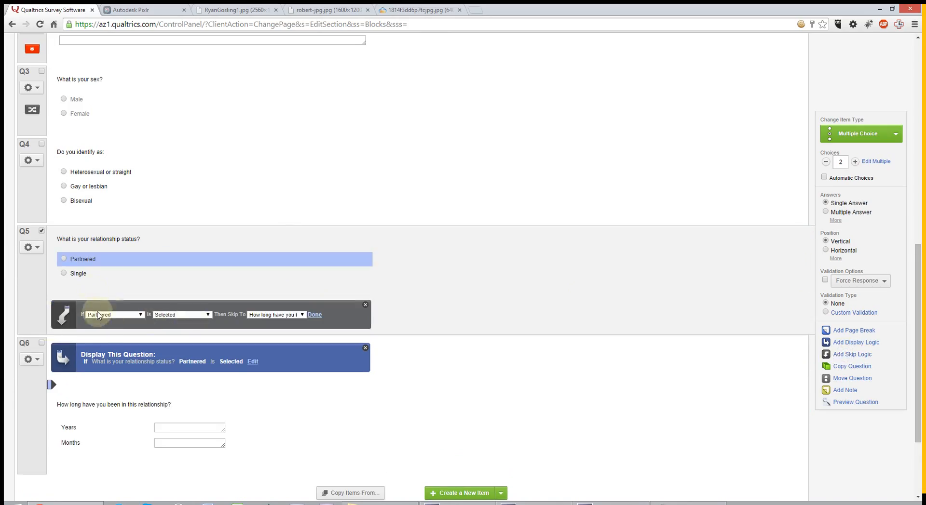
click(141, 315)
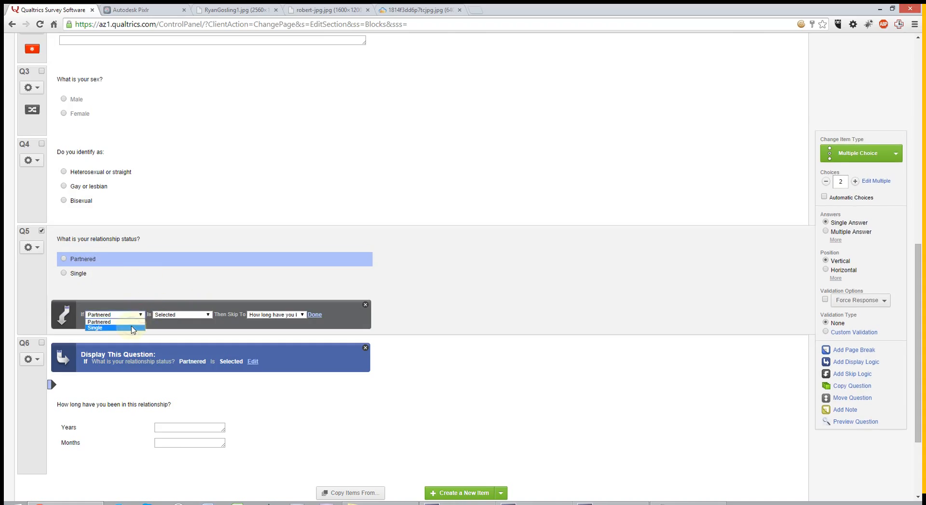
click(104, 328)
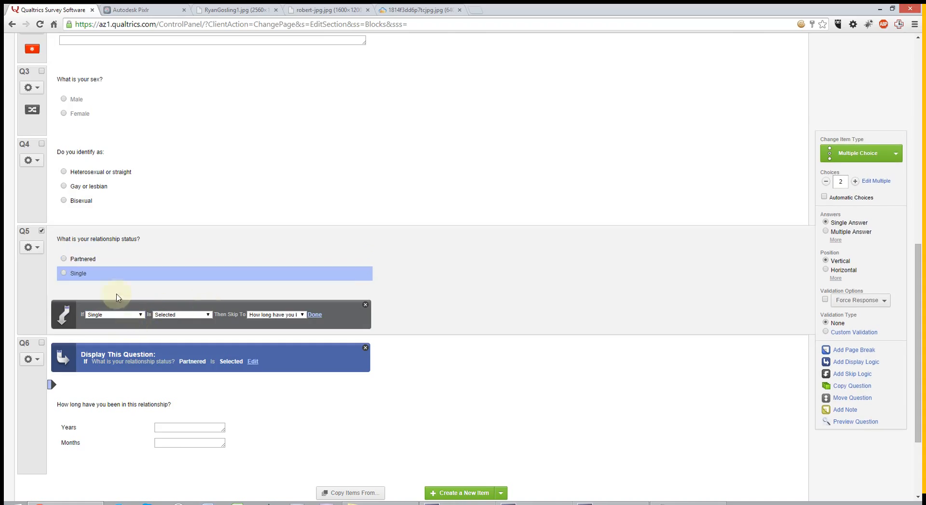
click(265, 315)
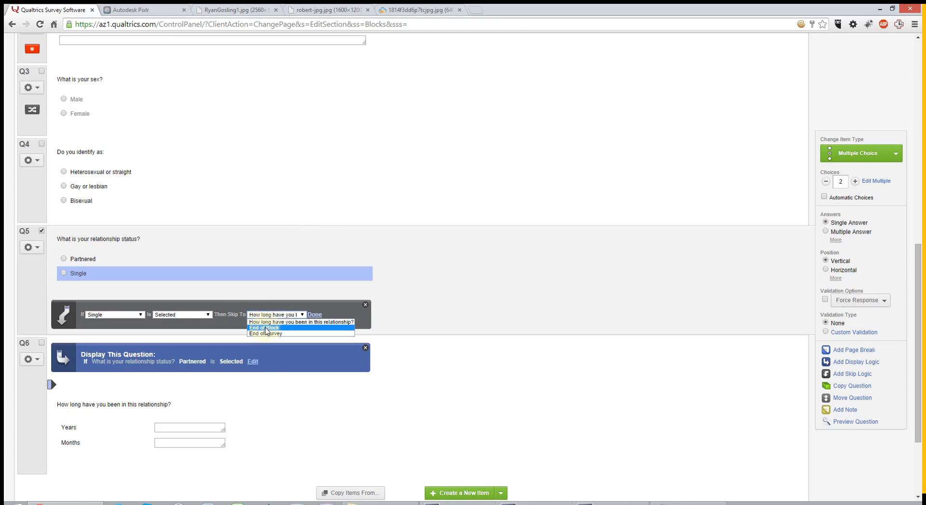
click(266, 328)
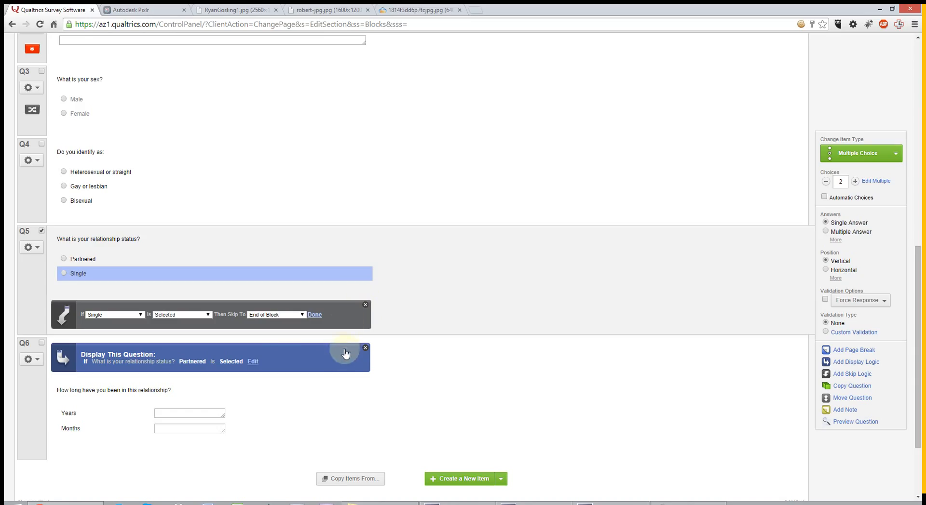
click(365, 306)
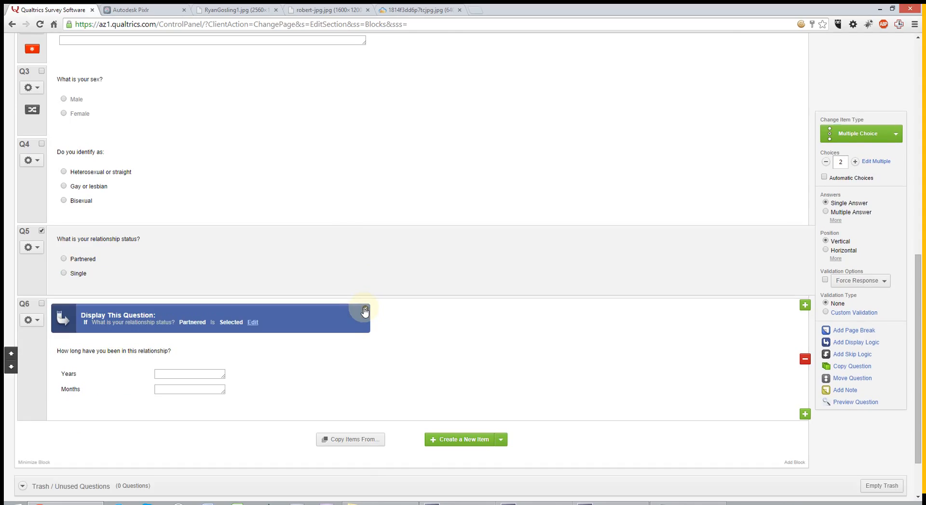
Add a new block below the demographics block and name it "morningness eveningness Qs"
scroll(397, 343, down, 1)
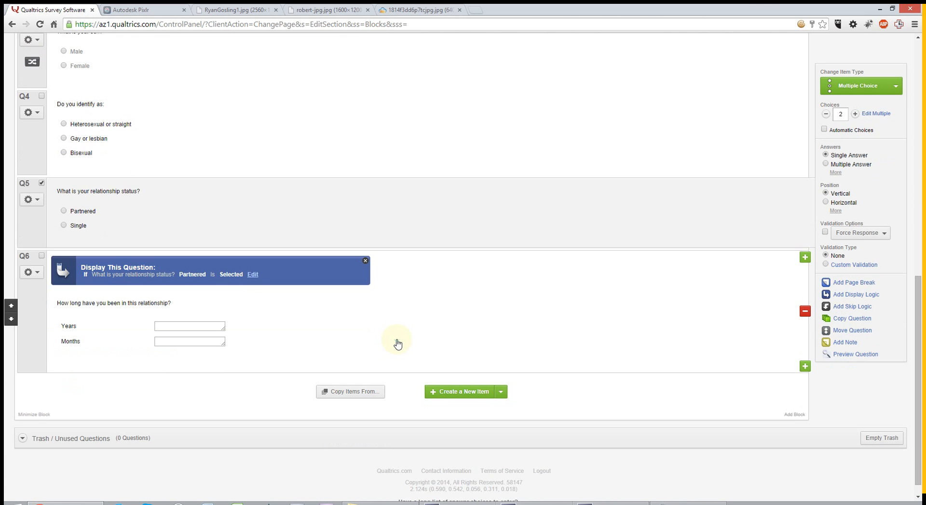
click(793, 415)
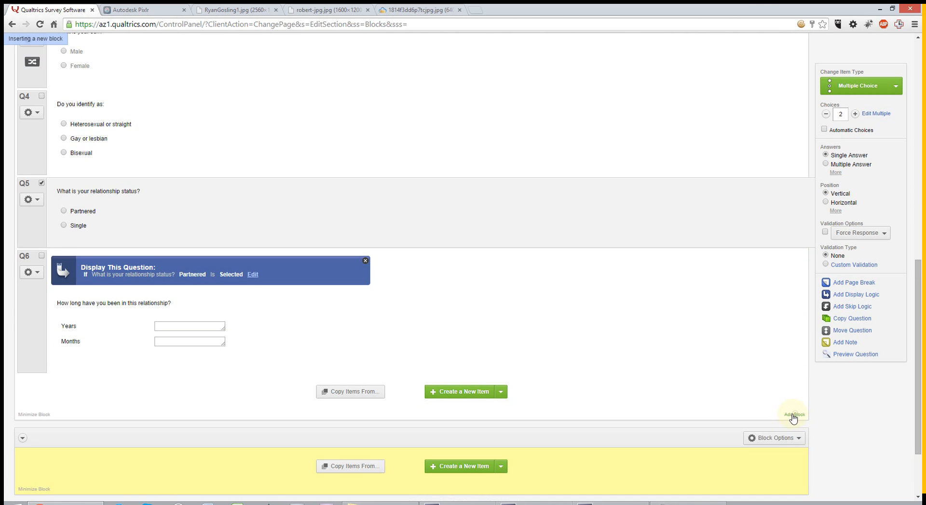
click(48, 346)
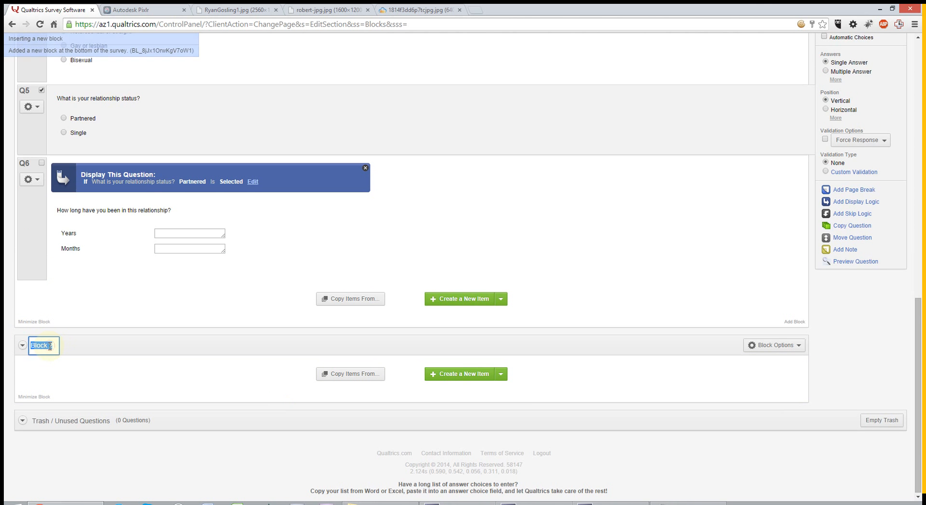
text(morni)
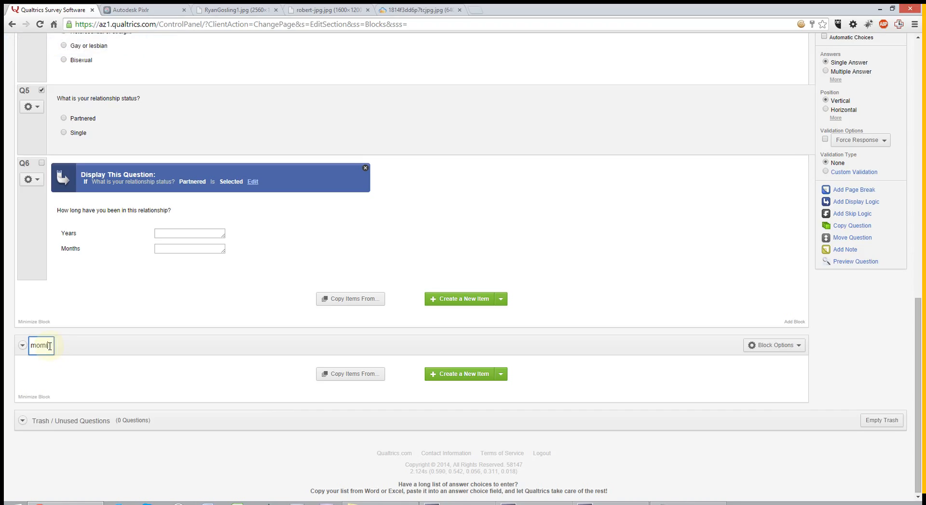
text(ngness evenin)
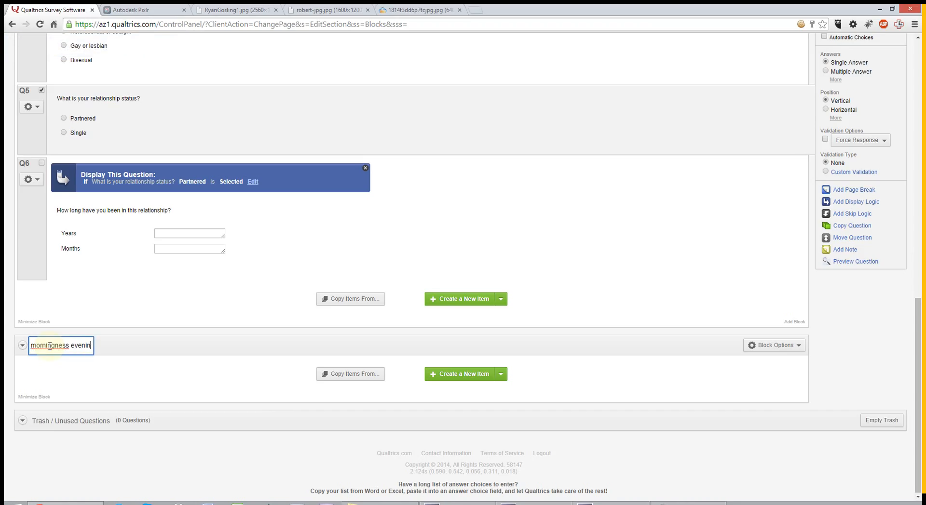
text(gness )
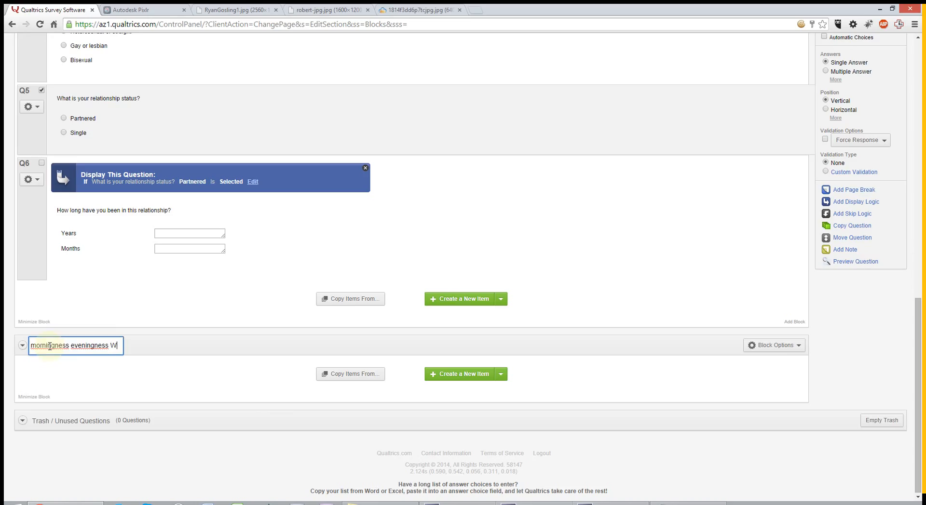
text(Qs)
click(134, 378)
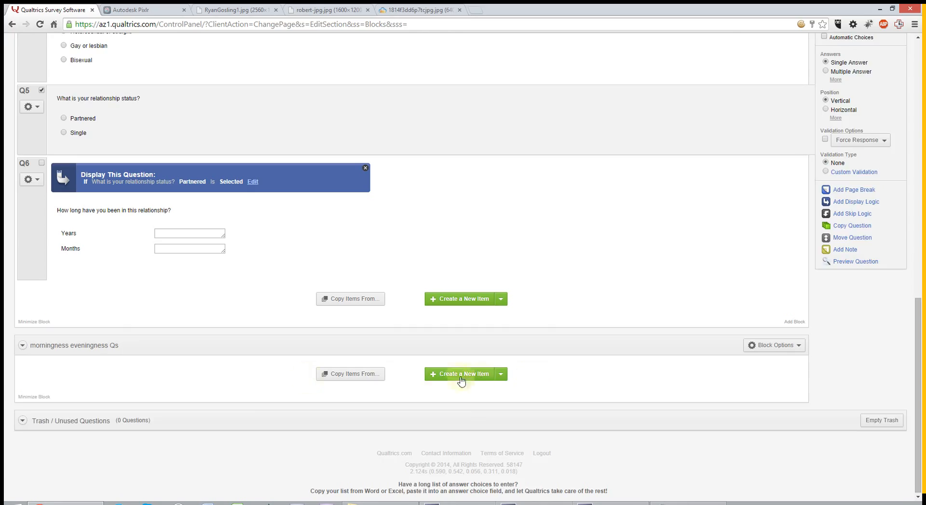
Create a question in the "morningness eveningness Qs" block reading "If you had a free choice of wake up times, which would you choose?"
click(479, 376)
click(115, 377)
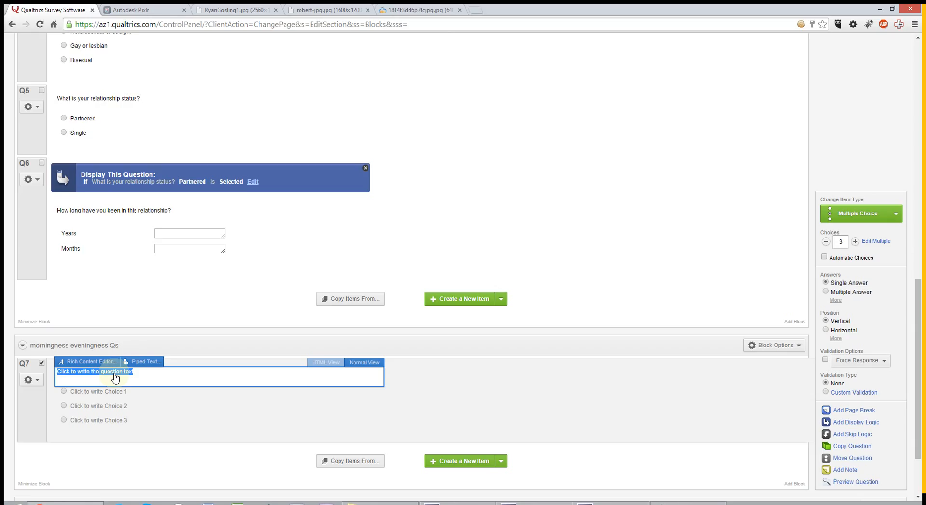
text(If you had a fre)
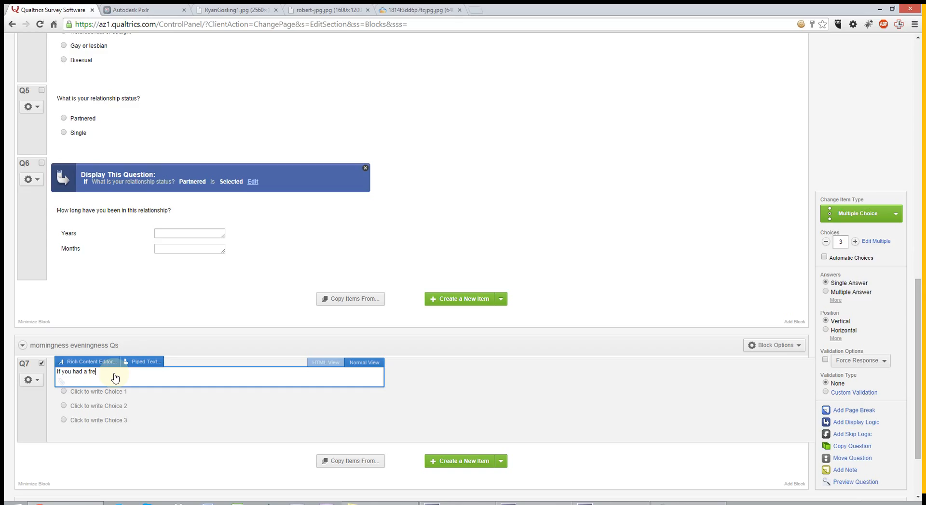
text(e choice of wake up times, which would you choose)
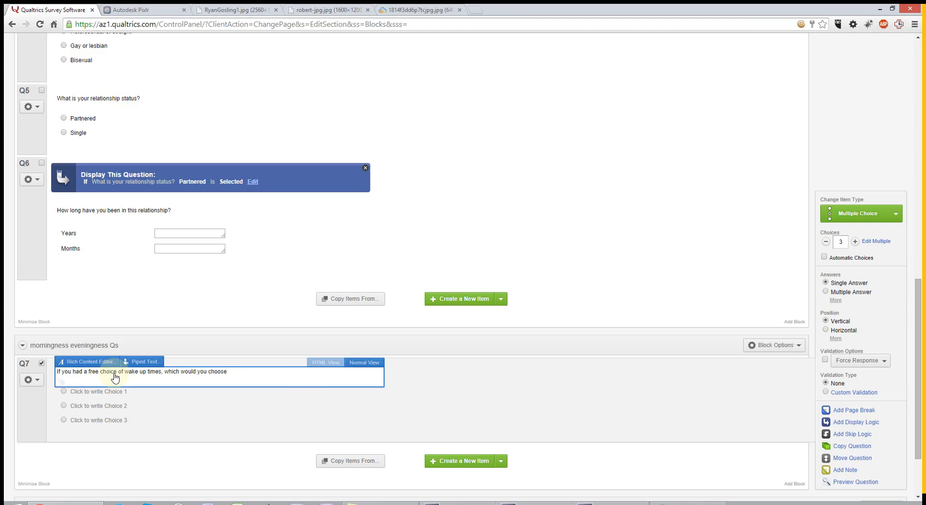
text(?)
click(460, 385)
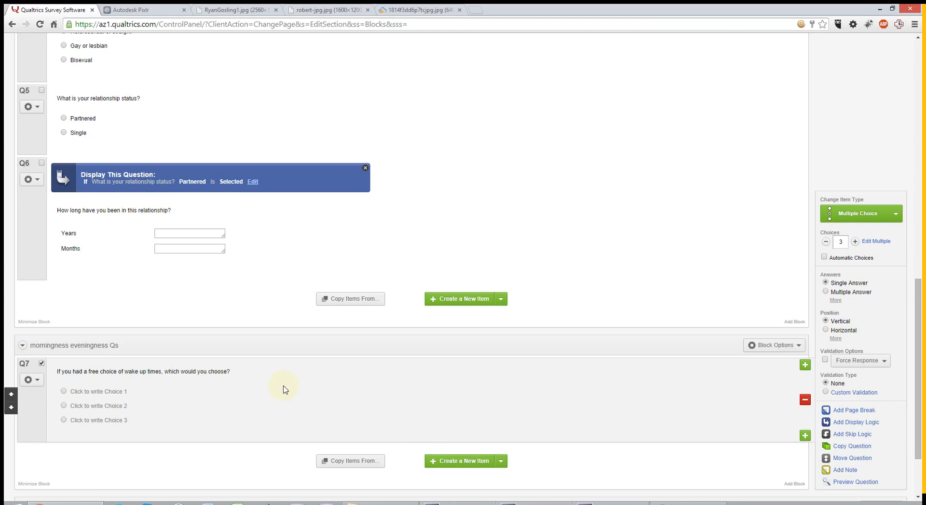
Change the wake-up time question to the Dropdown List variant of Multiple Choice
scroll(285, 389, down, 2)
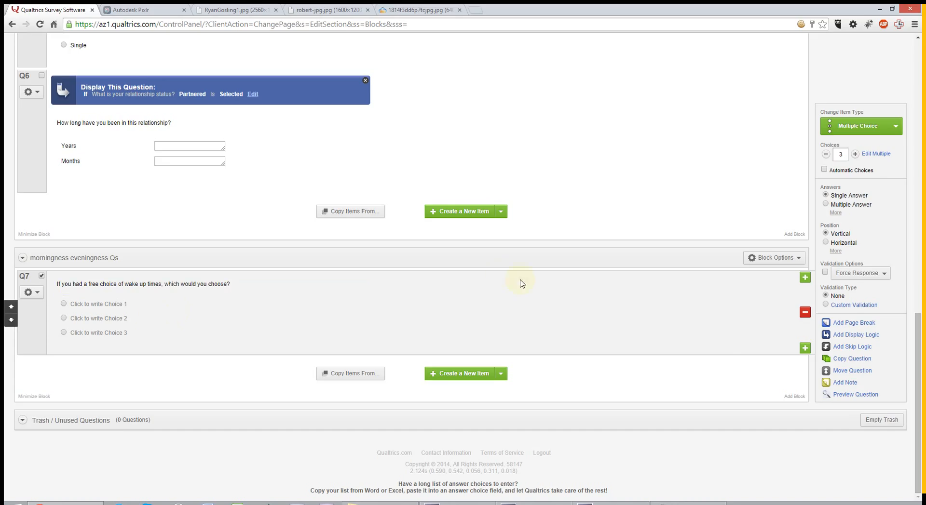
click(883, 132)
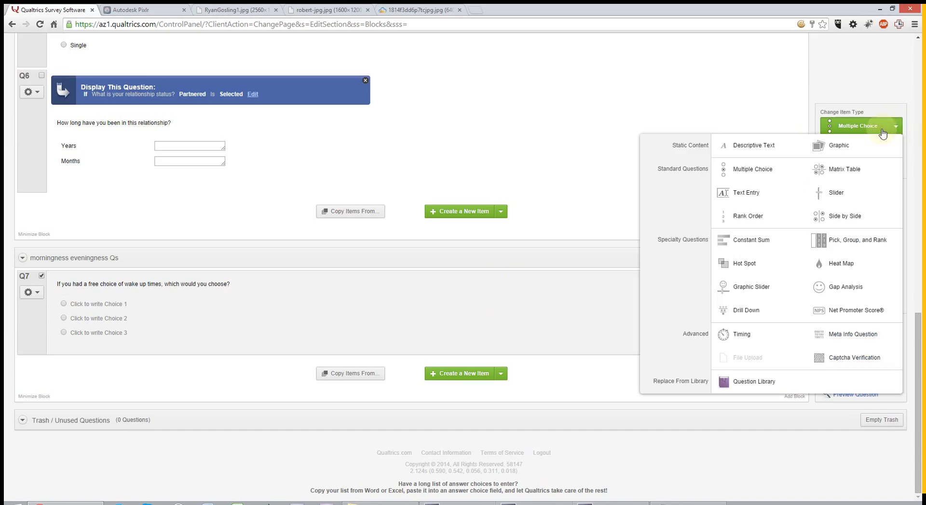
click(795, 173)
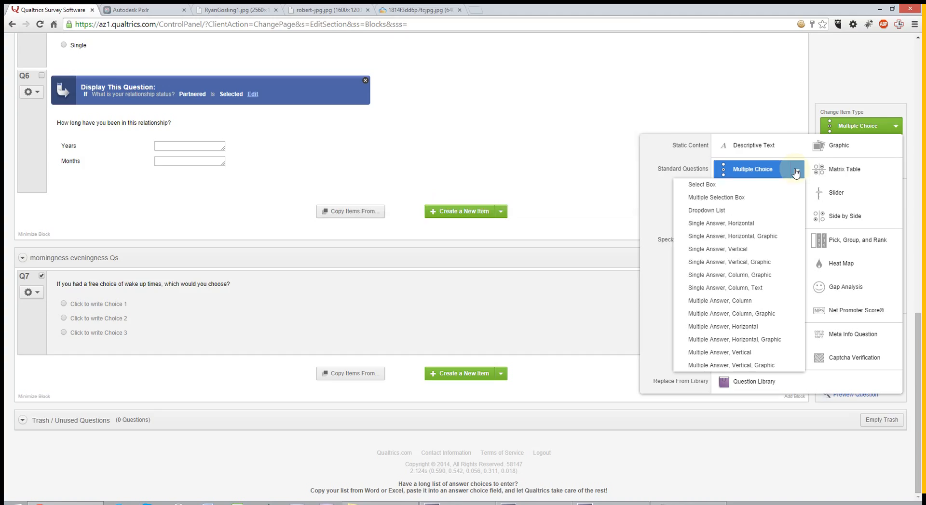
click(707, 210)
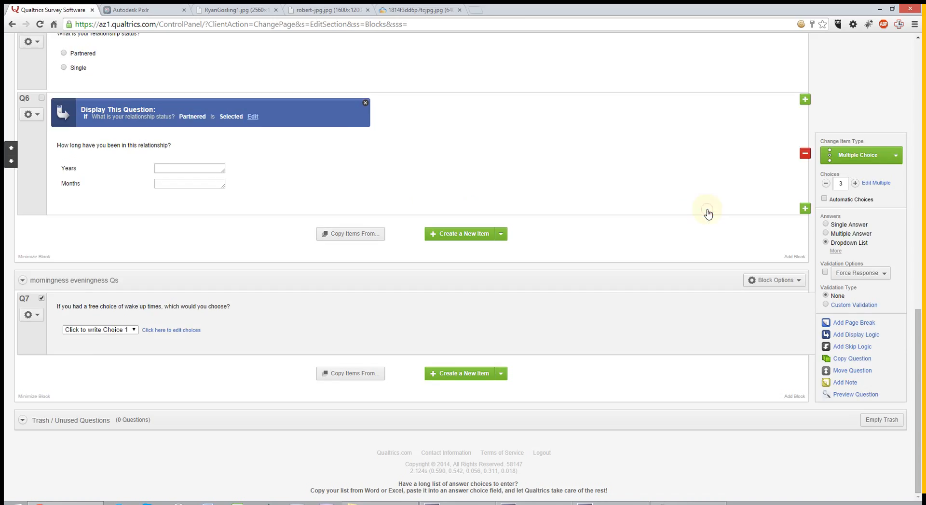
Edit the dropdown's three choices to read 0.00, 0.15 and 0.30
click(173, 336)
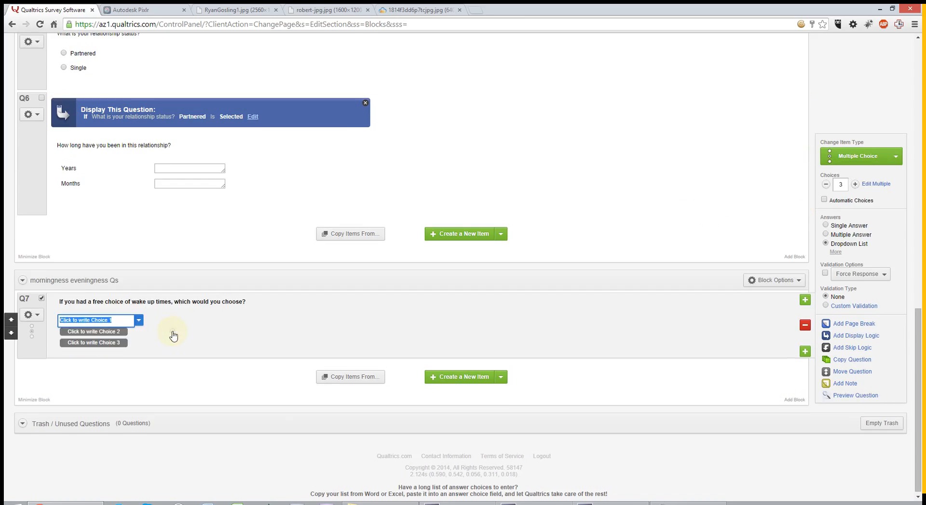
text(0.00)
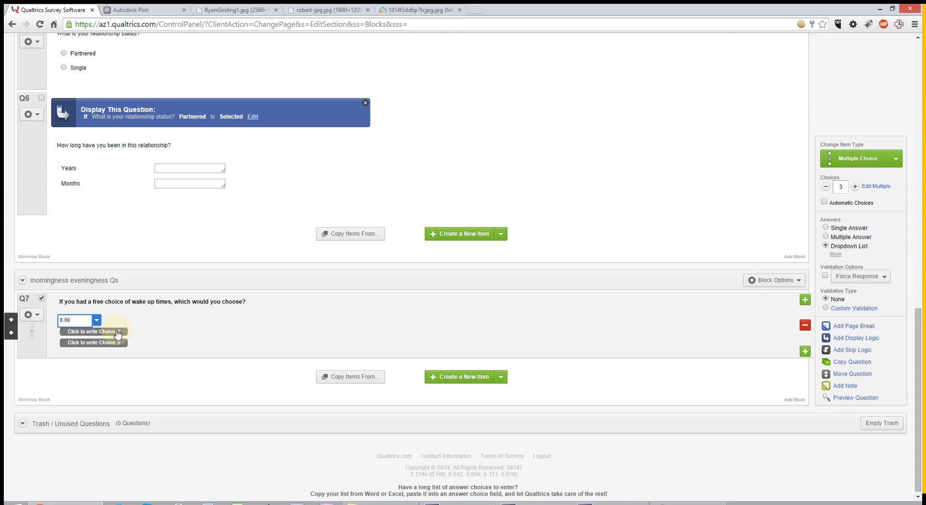
click(118, 333)
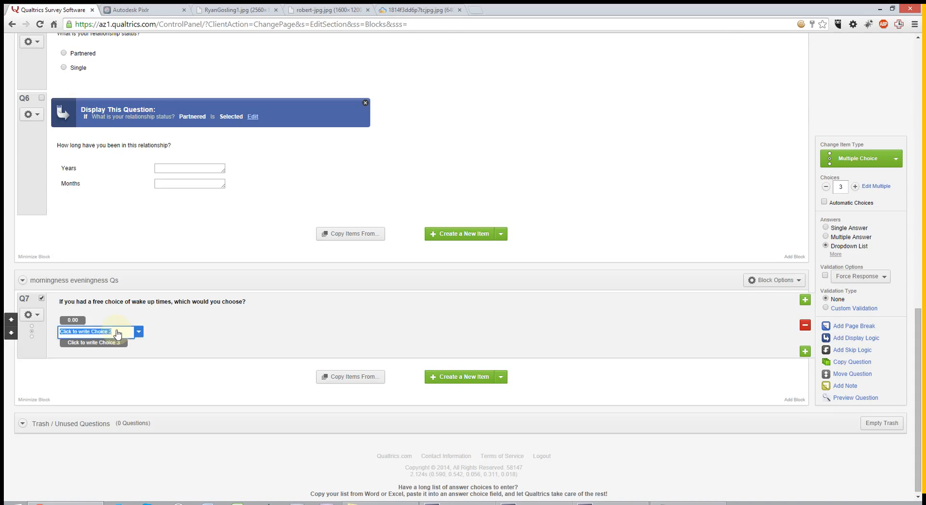
text(0.15)
key(Tab)
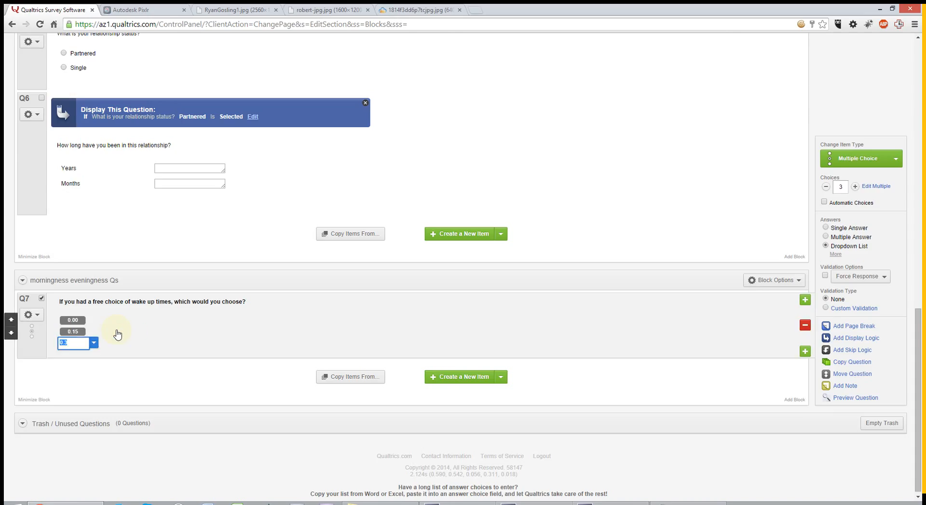
text(0.30)
click(120, 339)
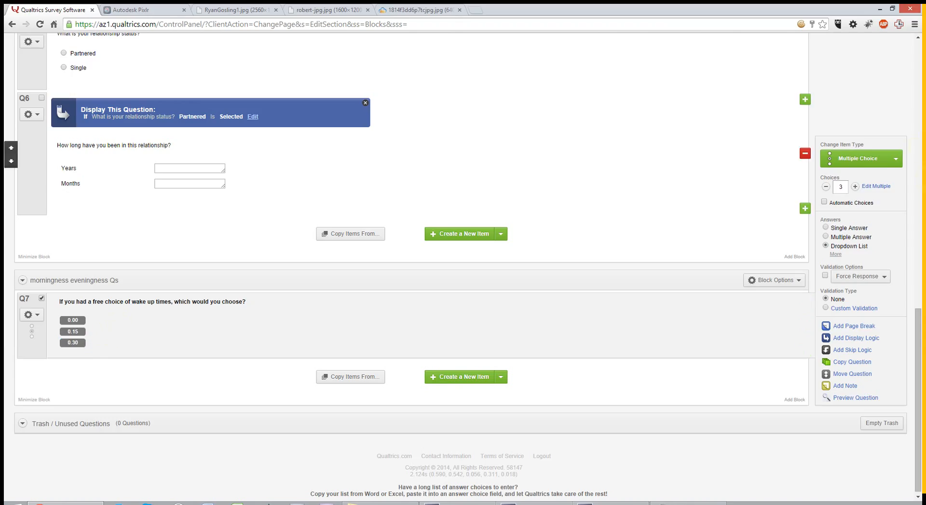
Increase the wake-up time question to 9 choices, and set the fourth and fifth to 0.45 and 1.00
click(855, 186)
click(854, 186)
click(854, 187)
click(854, 186)
click(855, 187)
click(854, 186)
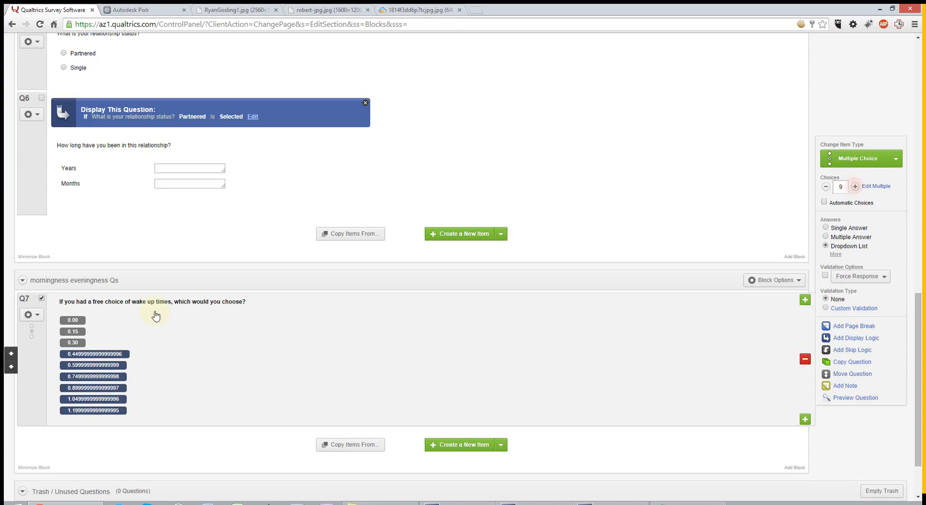
click(102, 355)
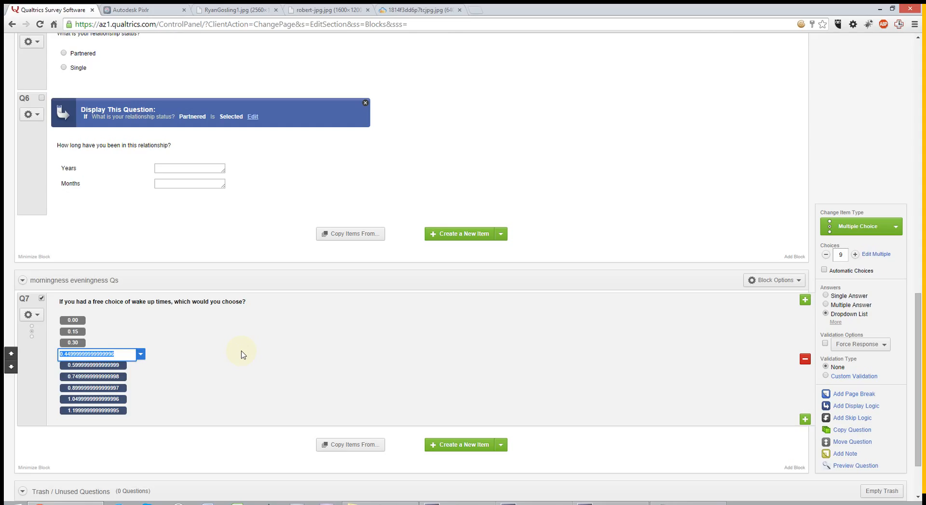
text(0.45)
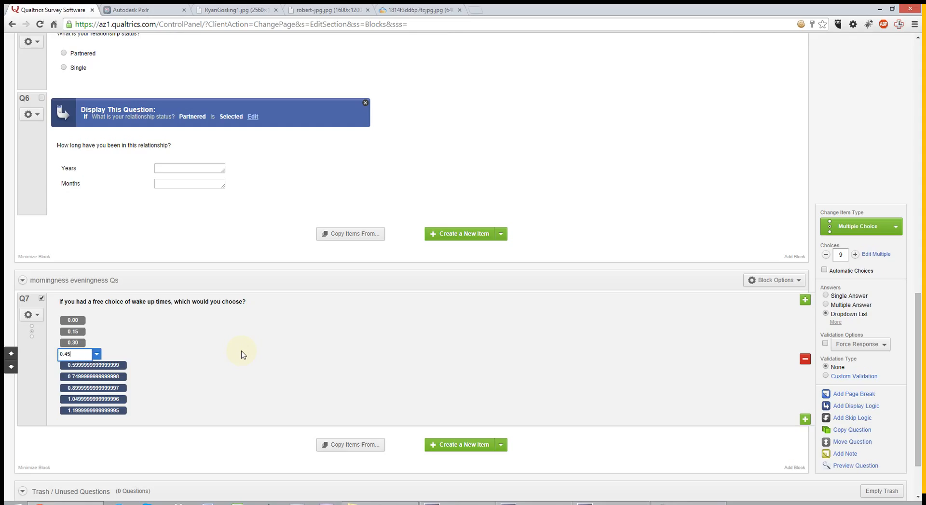
key(Tab)
text(1.00)
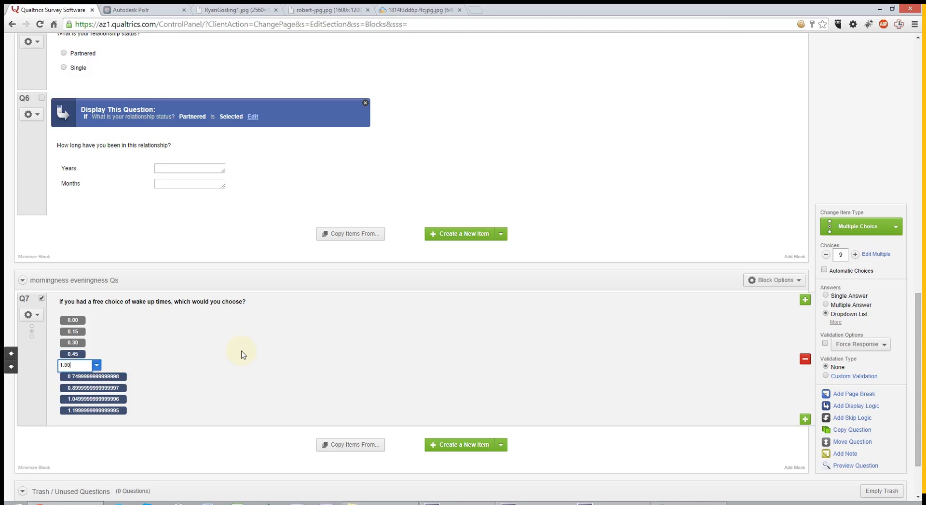
key(Tab)
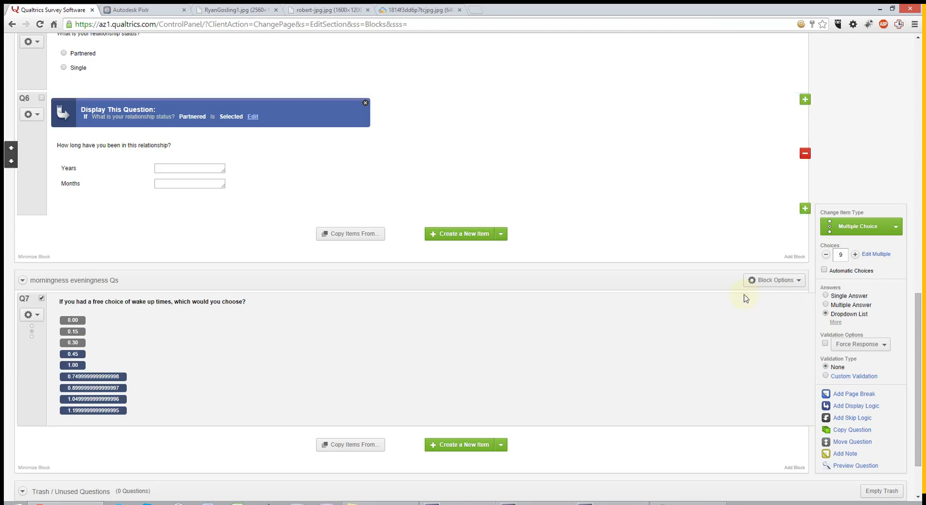
Edit the wake-up time choices in bulk, replacing the last four entries with 1.15 and 1.30
click(875, 256)
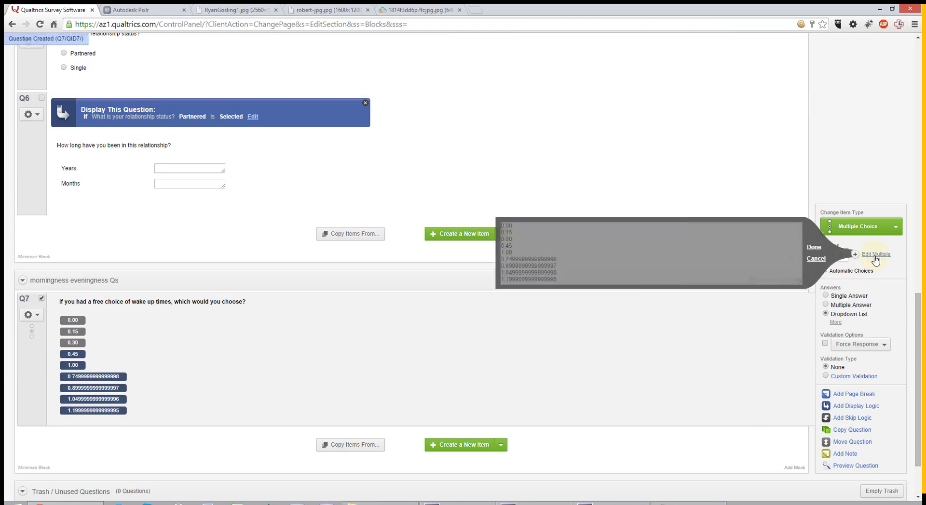
drag(567, 278, 501, 222)
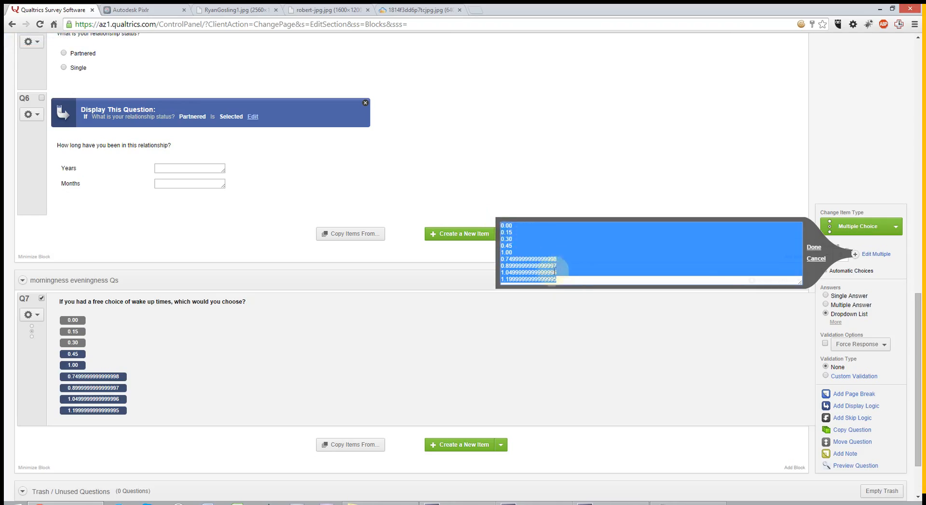
drag(559, 280, 485, 258)
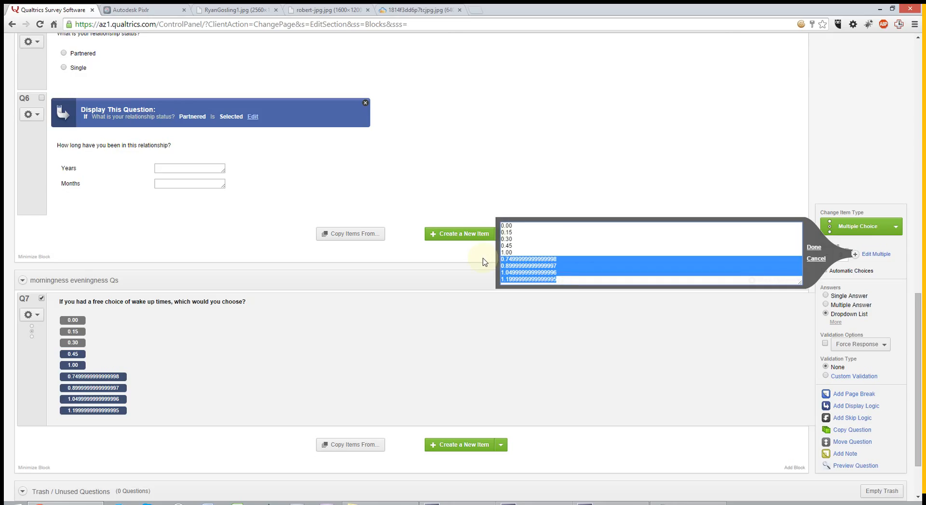
text(1.15)
key(Return)
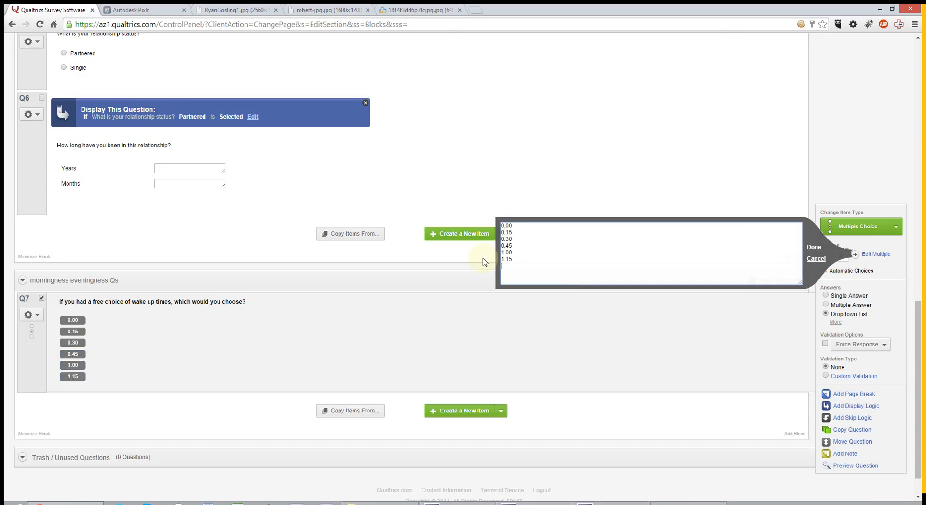
text(1.30)
key(Return)
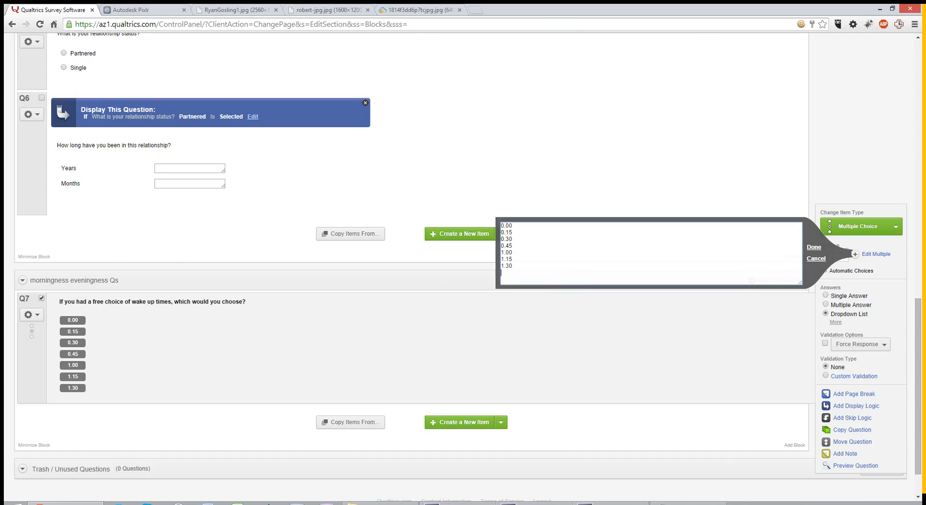
Copy all the times from times of the day.txt in Notepad and replace the question's whole choice list with them
drag(921, 86, 330, 85)
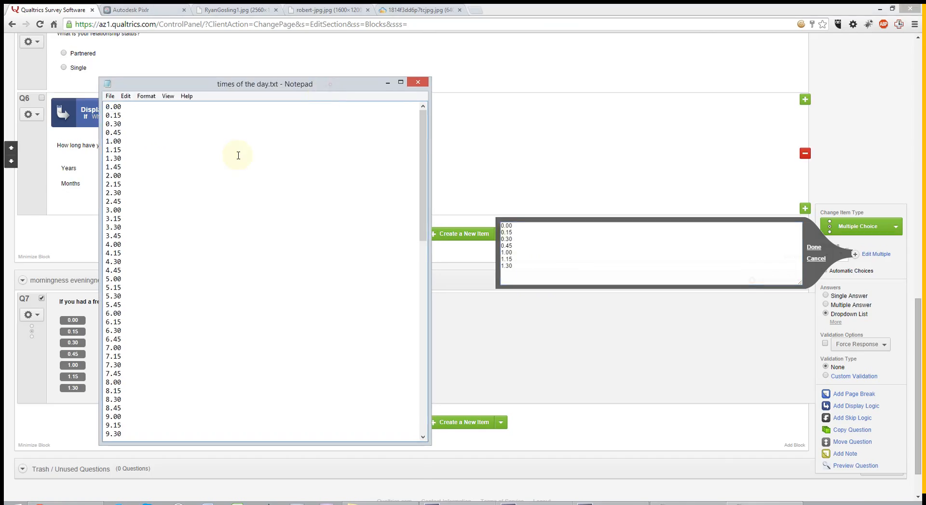
click(238, 155)
key(ctrl+a)
key(ctrl+c)
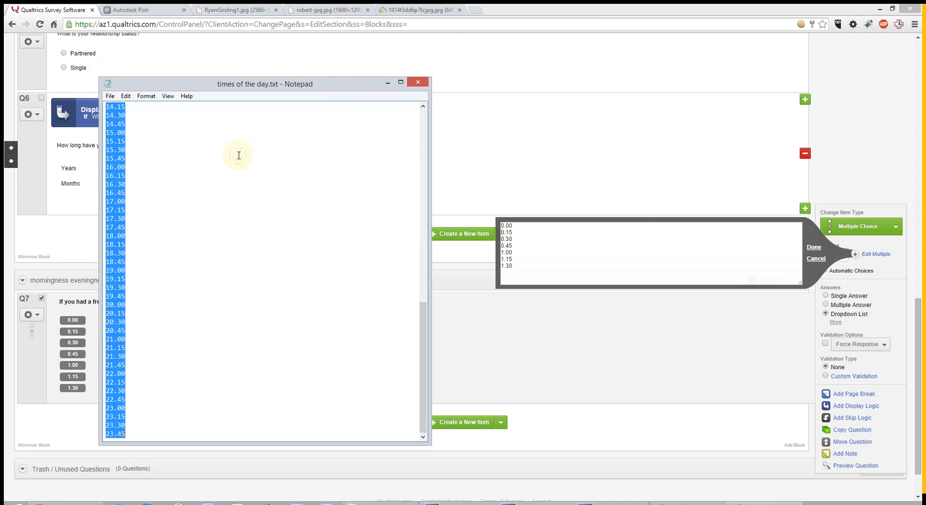
click(390, 86)
click(554, 252)
key(ctrl+a)
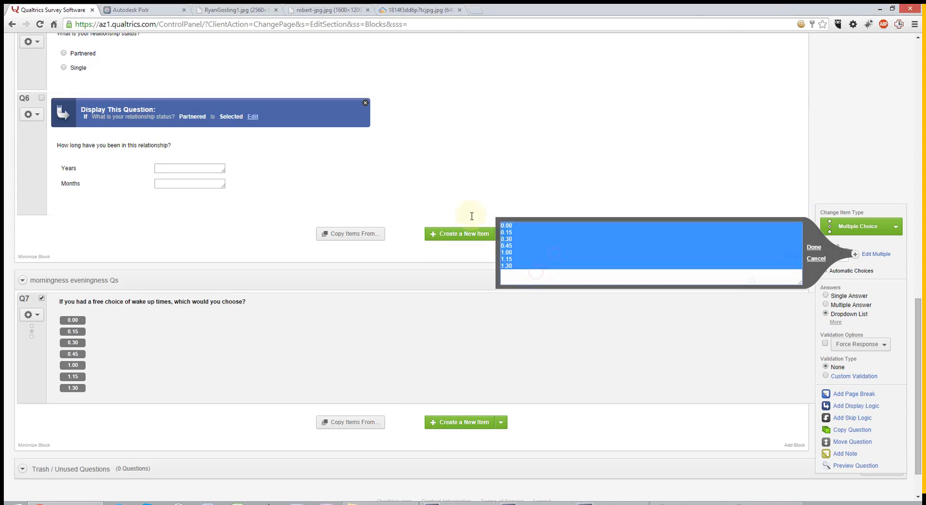
key(ctrl+v)
click(814, 247)
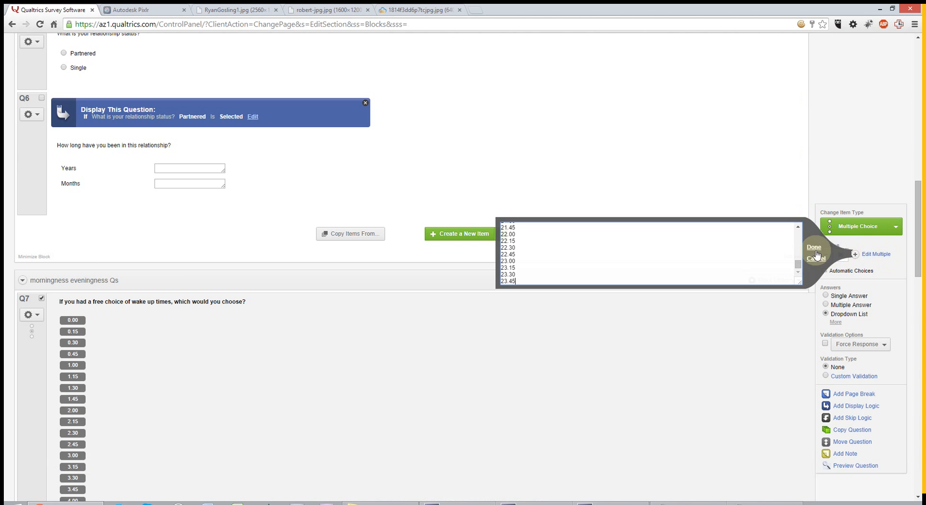
Look through the full list of time choices, and reload the survey editing page
scroll(127, 322, down, 19)
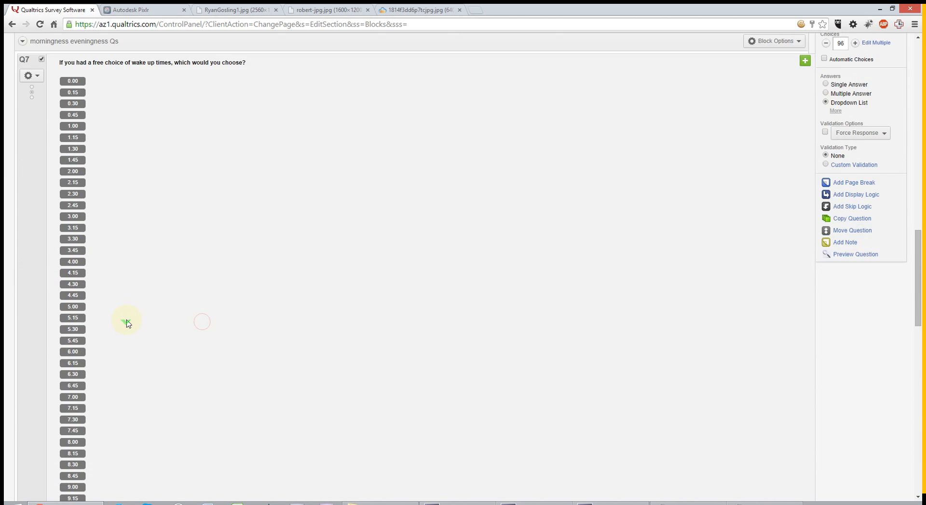
scroll(126, 322, down, 4)
scroll(127, 323, up, 20)
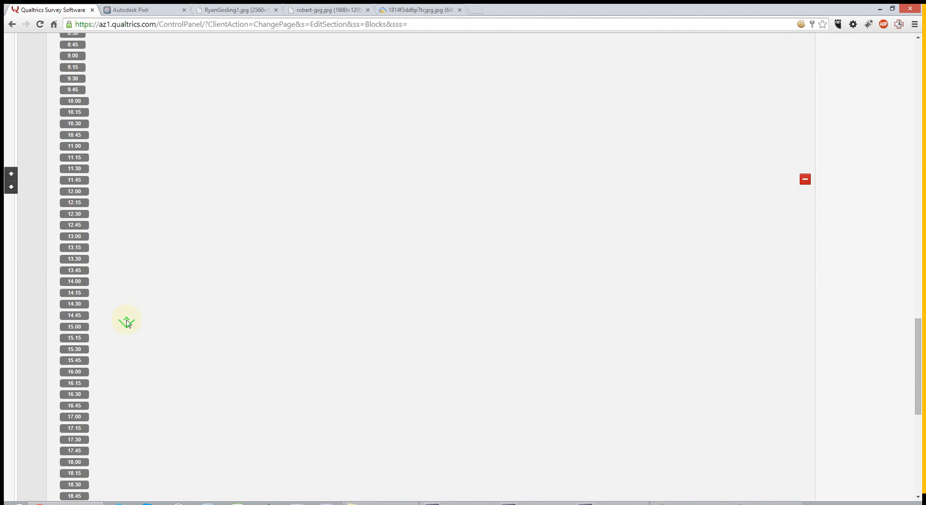
scroll(127, 323, down, 6)
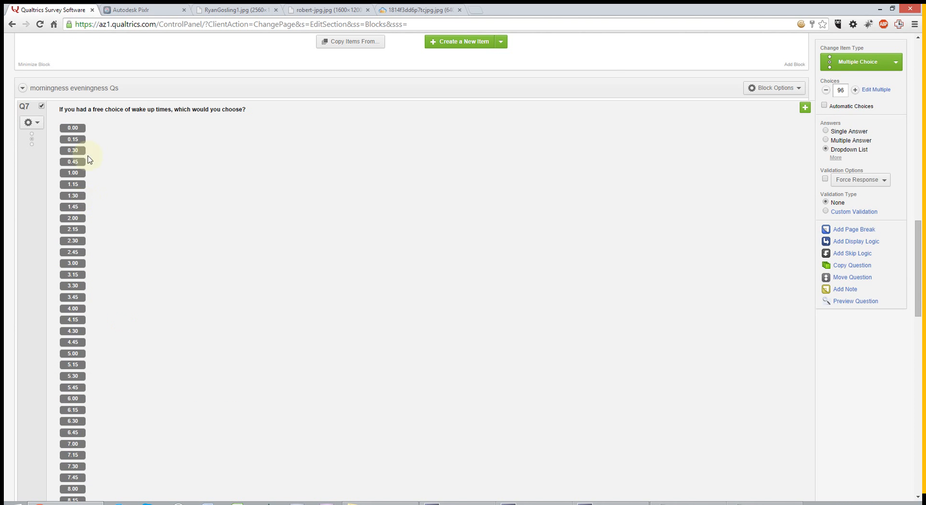
scroll(125, 226, up, 2)
scroll(124, 226, up, 4)
click(197, 26)
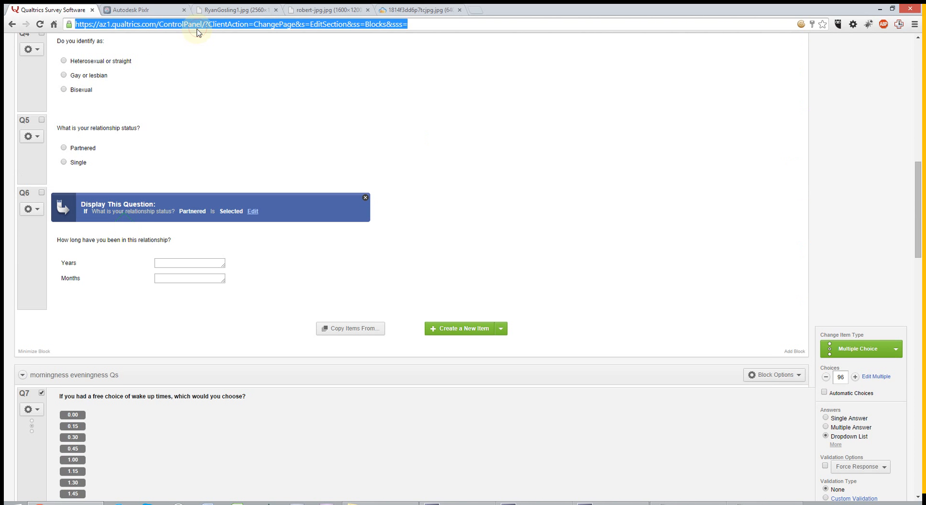
key(Return)
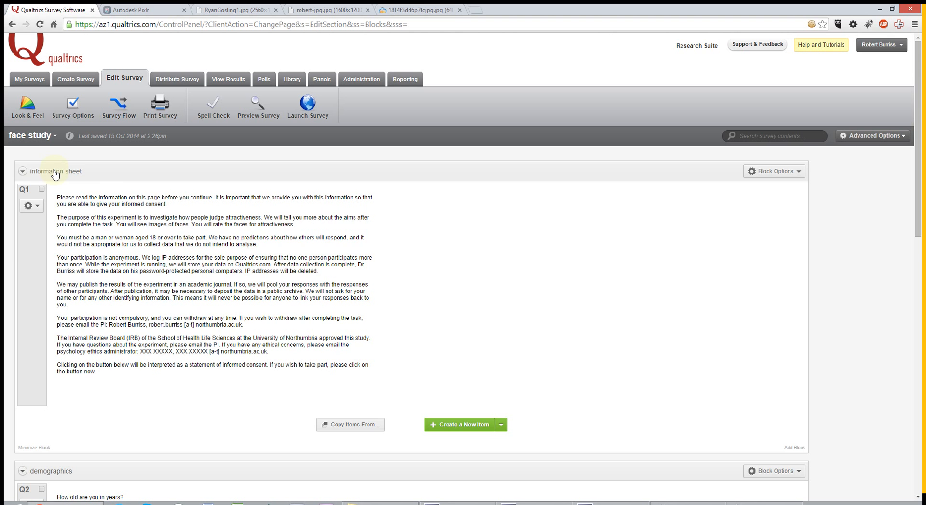
Collapse the information sheet and demographics blocks, and open the wake-up question's dropdown to check its times
click(22, 171)
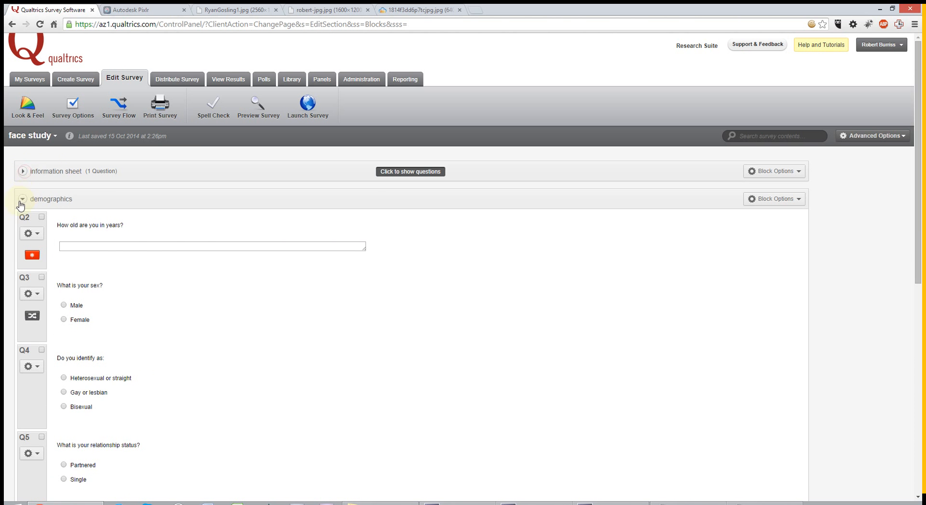
click(22, 199)
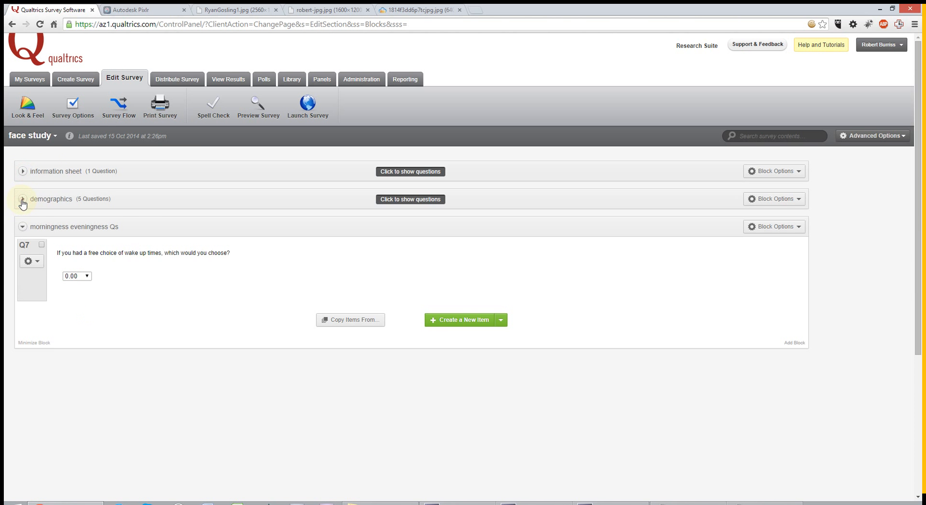
click(87, 276)
drag(88, 310, 94, 285)
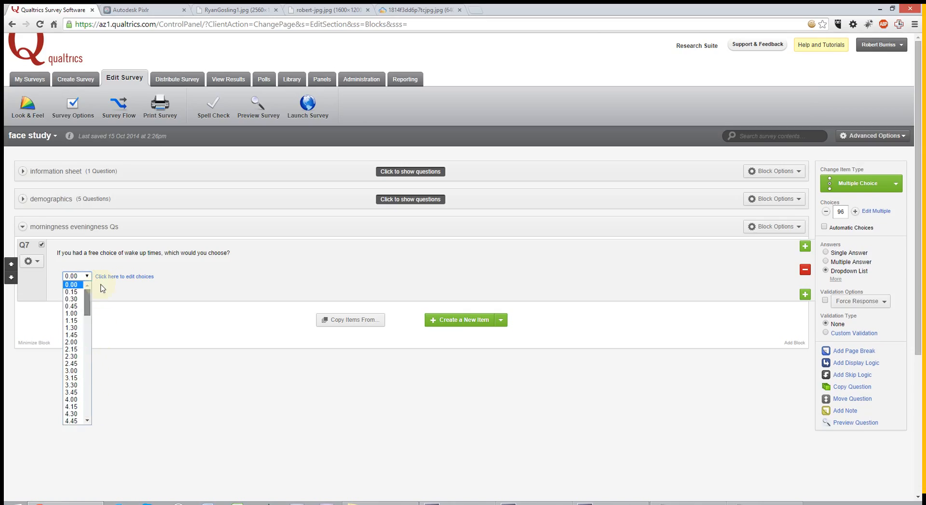
Copy the wake-up question and reword the copy to "If you had a free choice of bed times, which would you choose?"
click(339, 278)
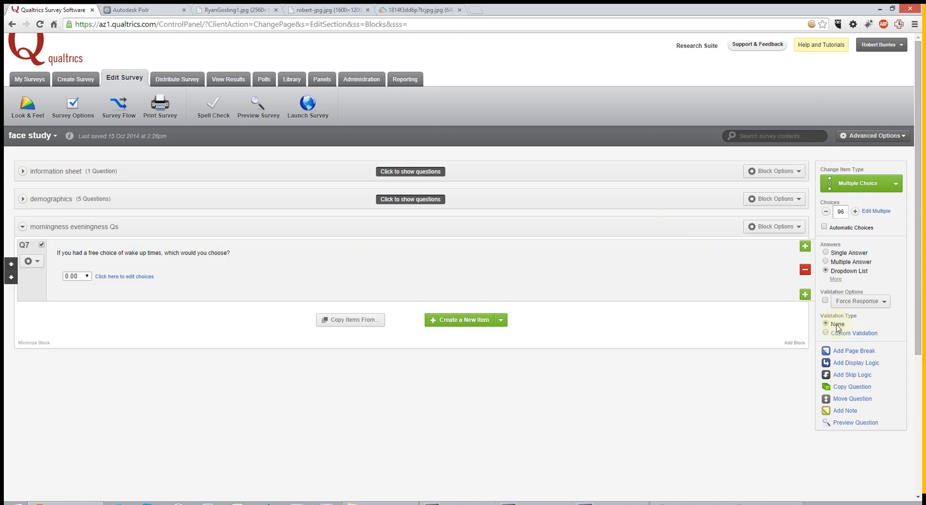
click(850, 389)
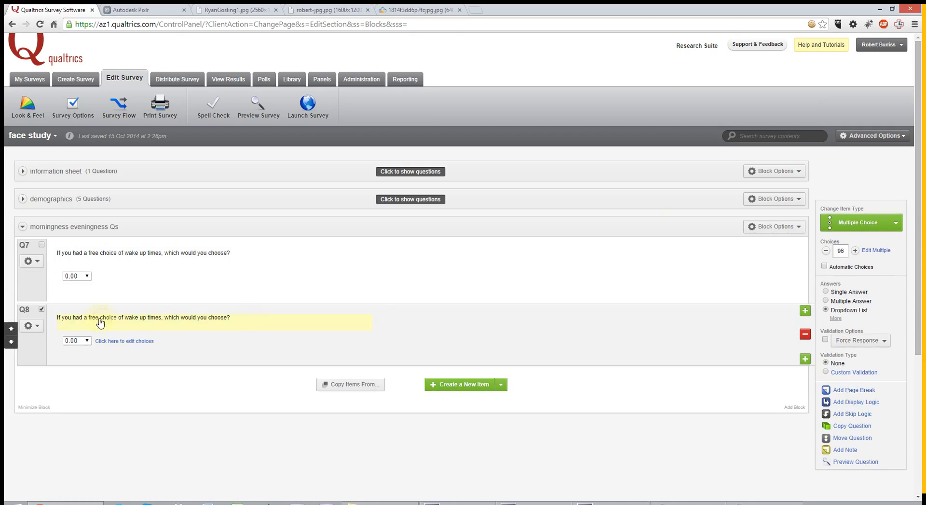
click(140, 324)
drag(125, 318, 146, 318)
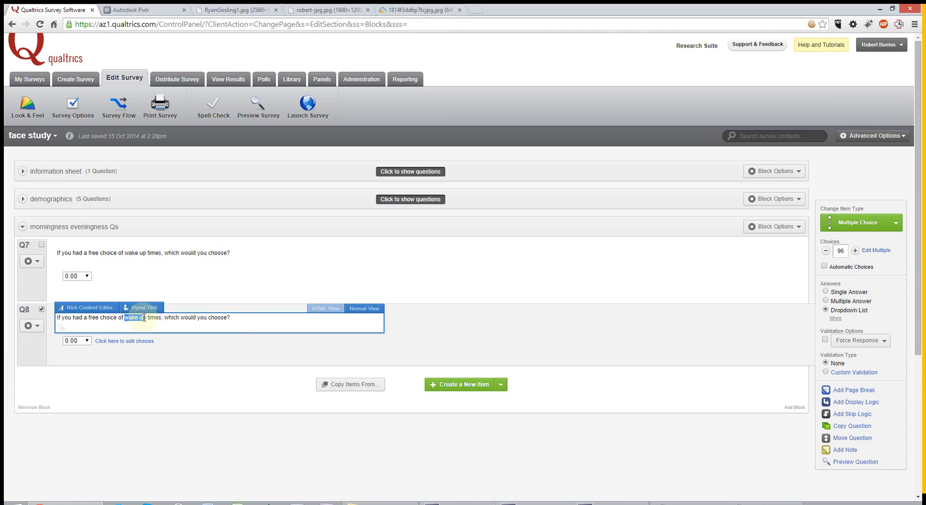
text(bed)
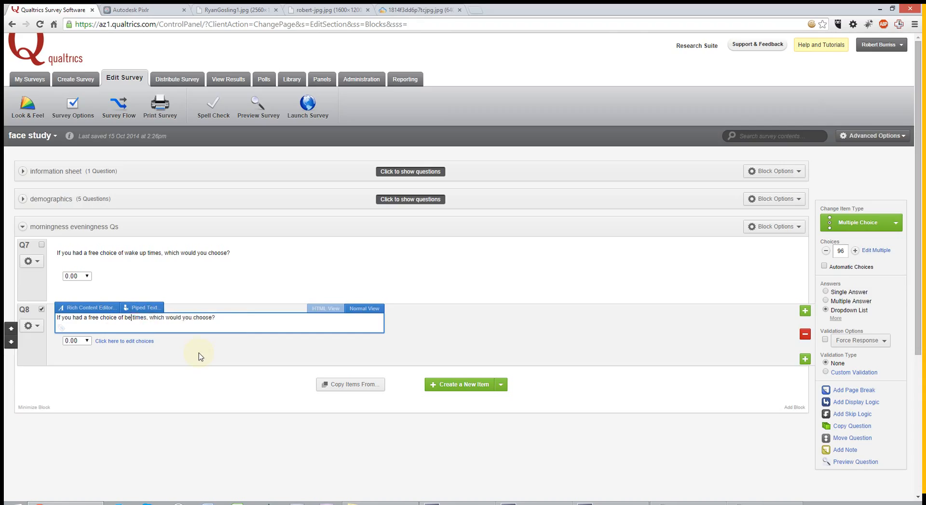
click(440, 335)
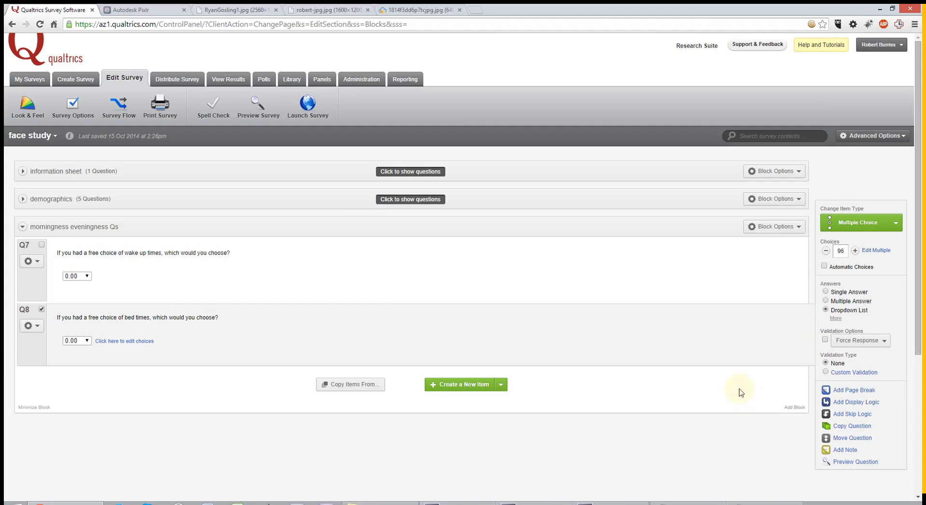
click(786, 408)
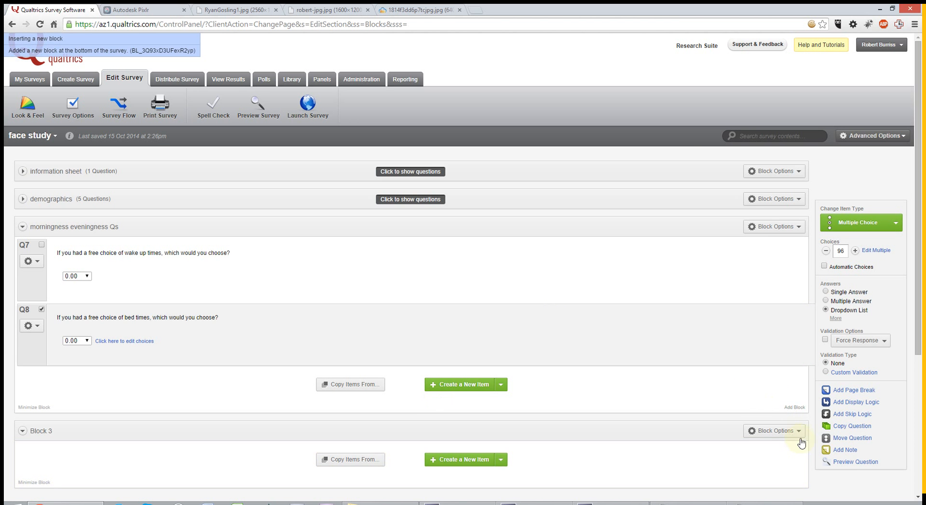
click(785, 431)
click(737, 418)
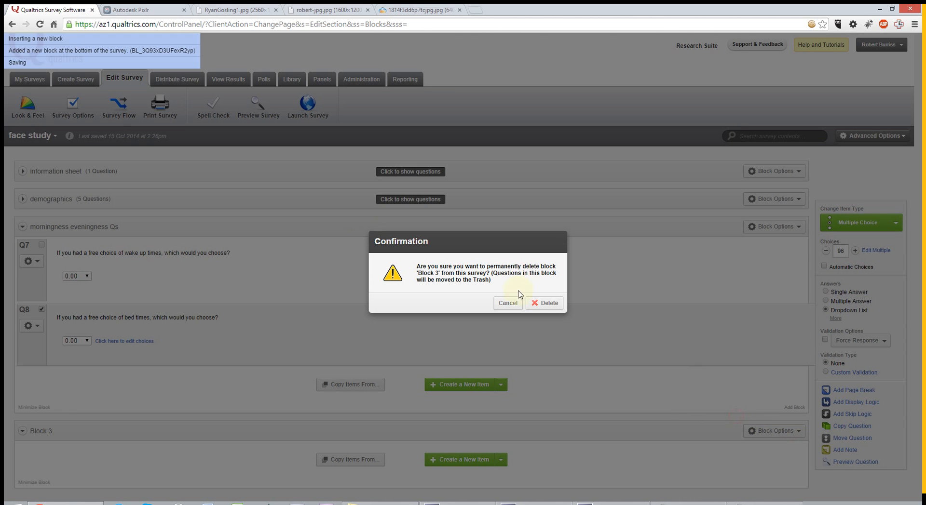
click(549, 303)
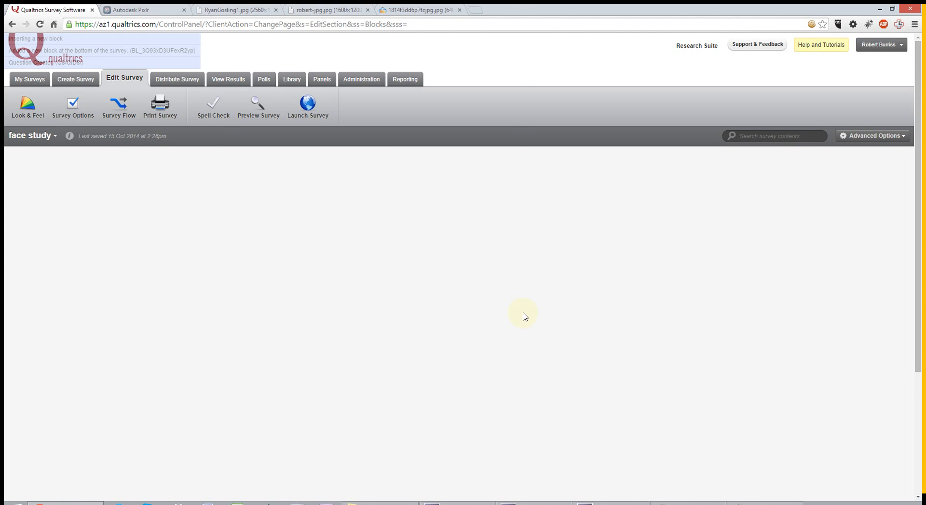
Add a new question below the bed times question with the text "How tired/alert do you feel at these times?"
scroll(470, 296, down, 15)
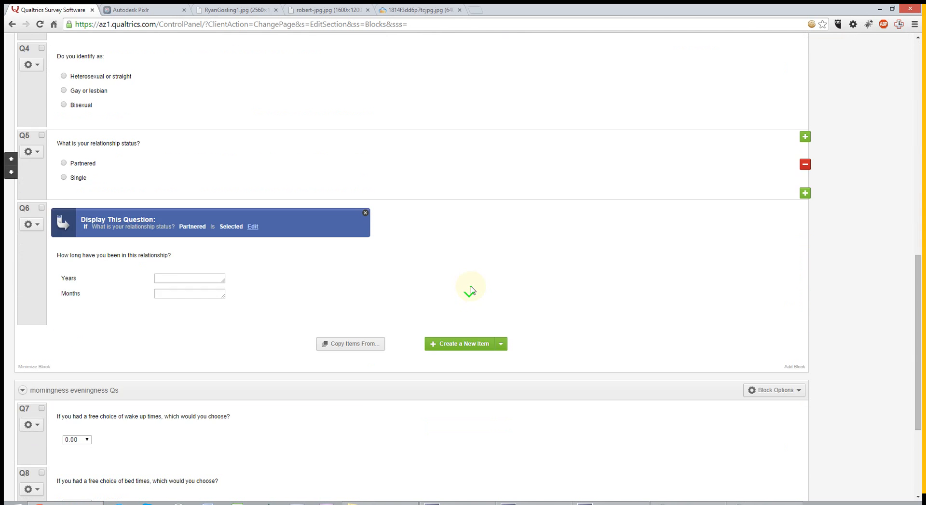
click(474, 381)
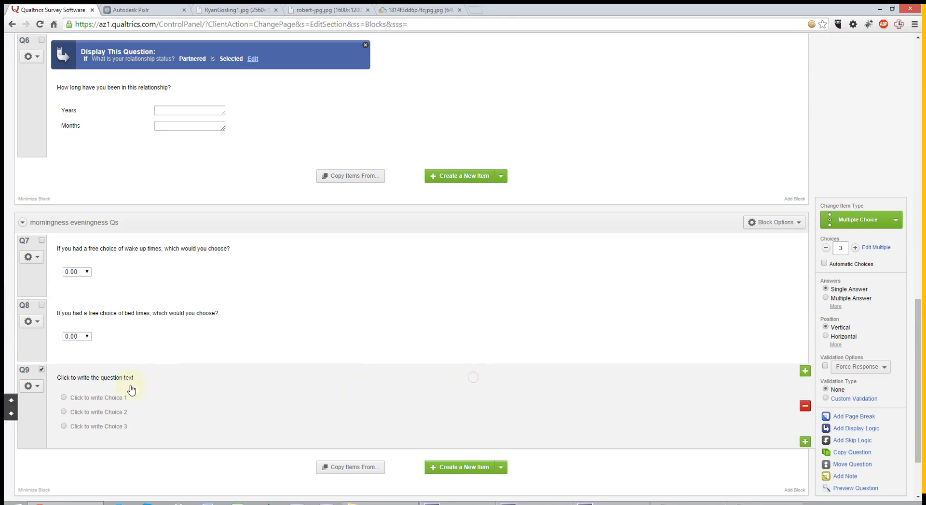
click(122, 380)
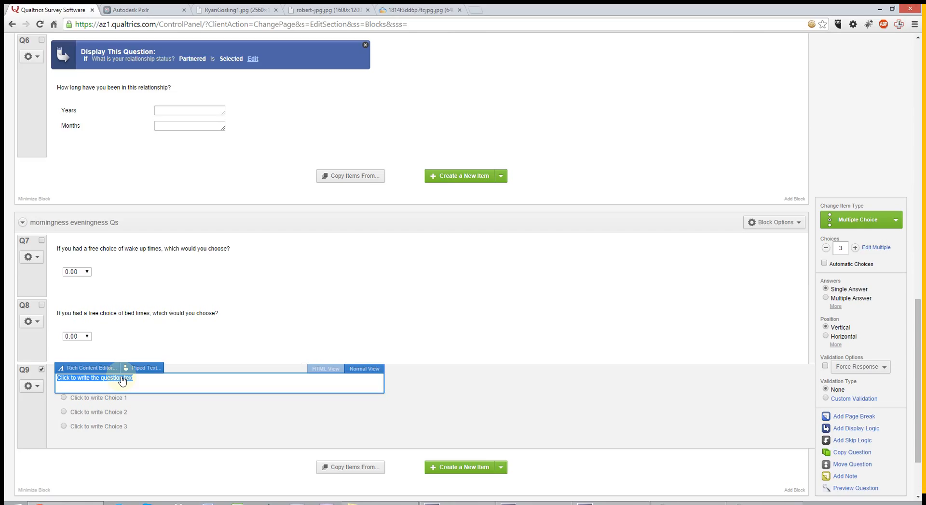
text(How )
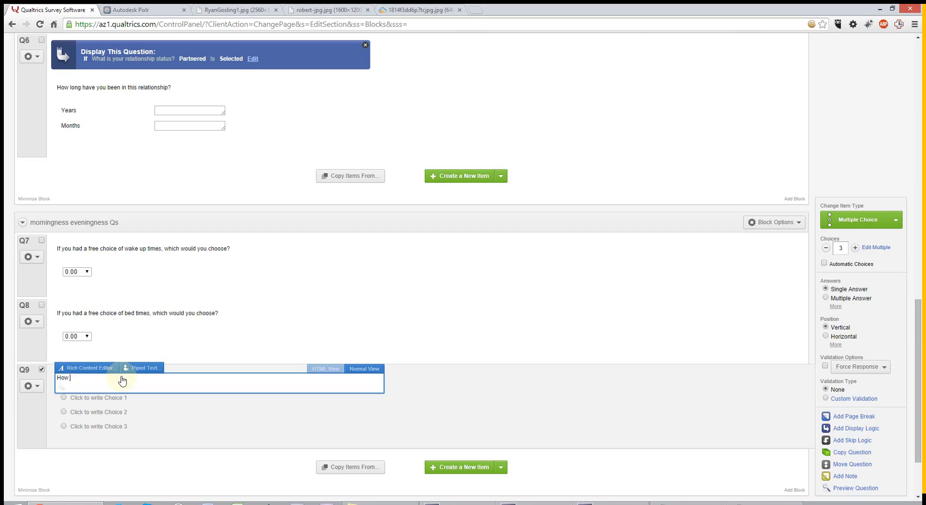
text(tired/alert do you feel at these times?)
click(432, 411)
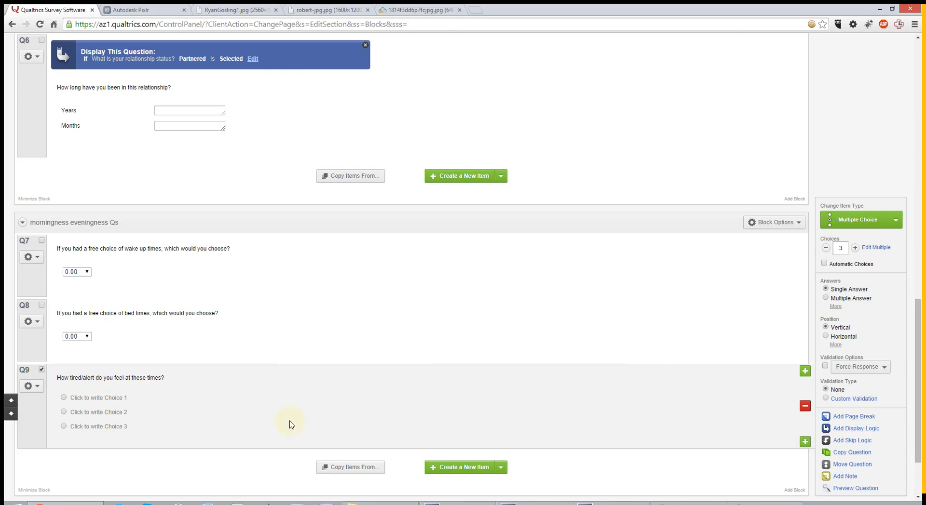
Convert the tired/alert question to a matrix table with the statements 9am, noon and 9pm
click(883, 225)
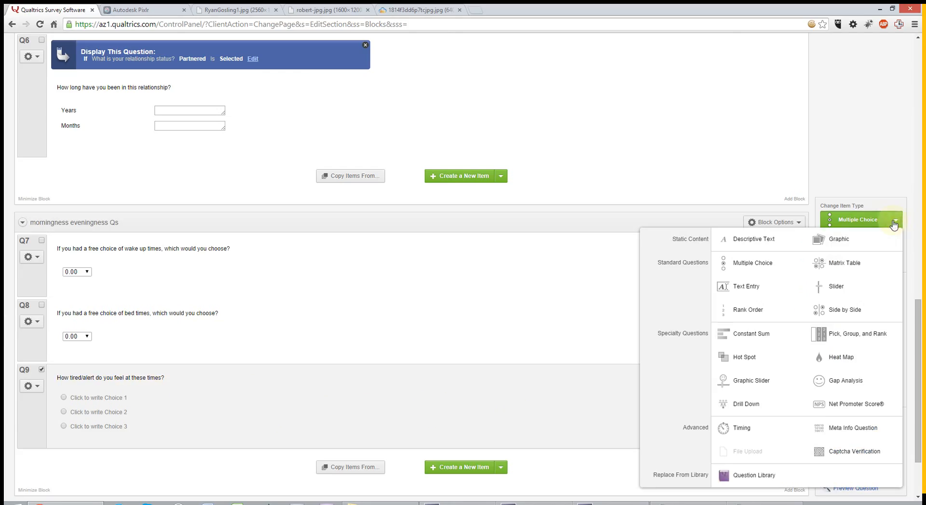
click(840, 269)
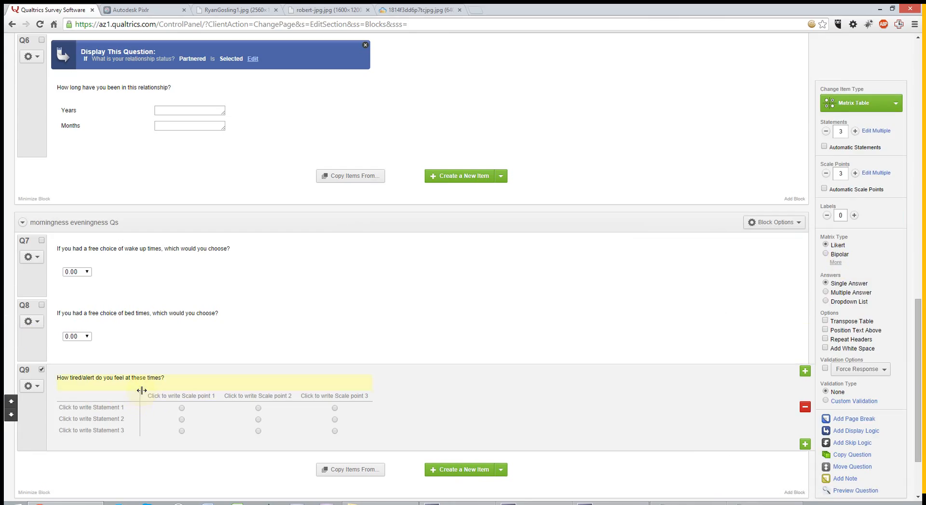
click(106, 412)
text(9am)
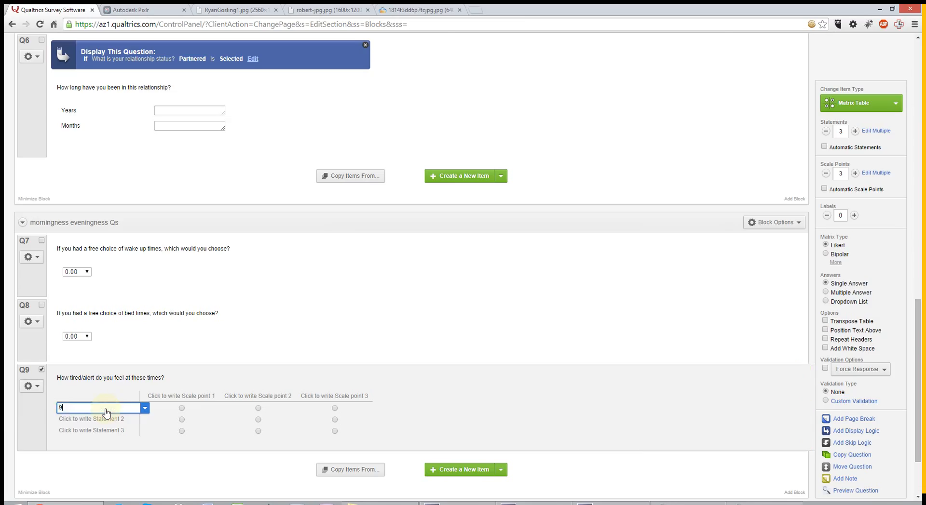
key(Return)
text(noon)
key(Return)
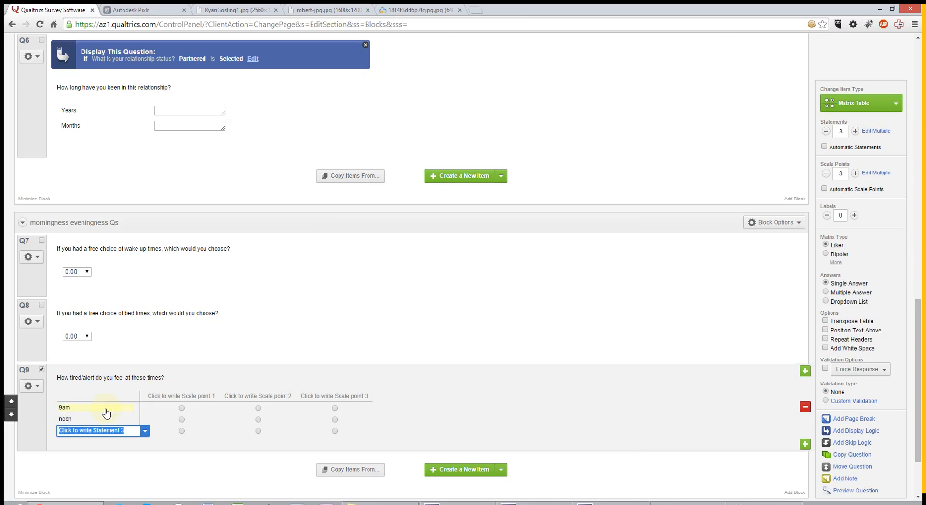
text(9pm)
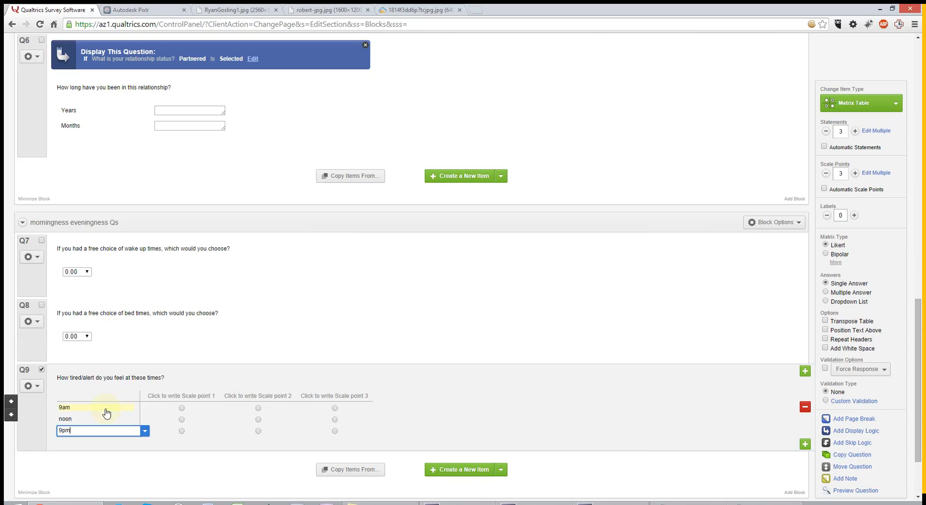
Label the matrix table's three scale points tired, neither and alert
click(173, 396)
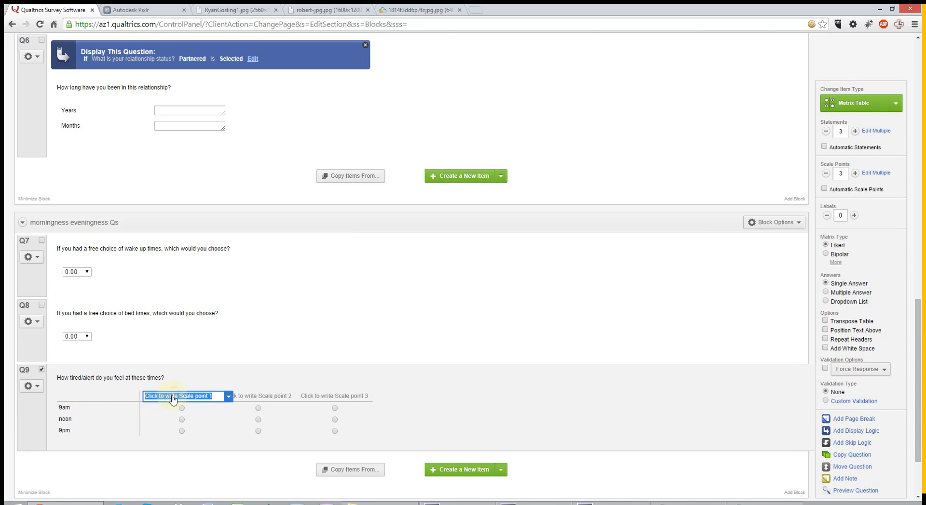
text(tired)
key(Return)
text(netiher)
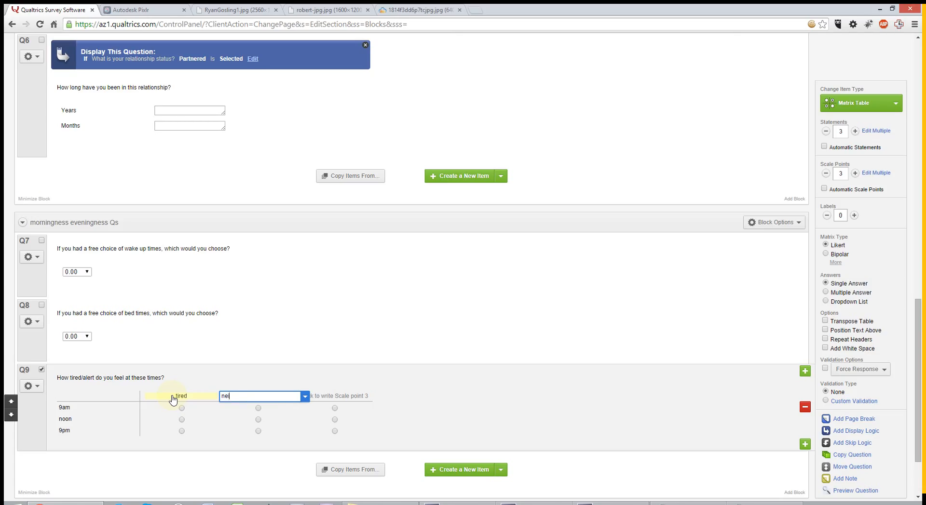
text(ther)
key(Return)
text(alert)
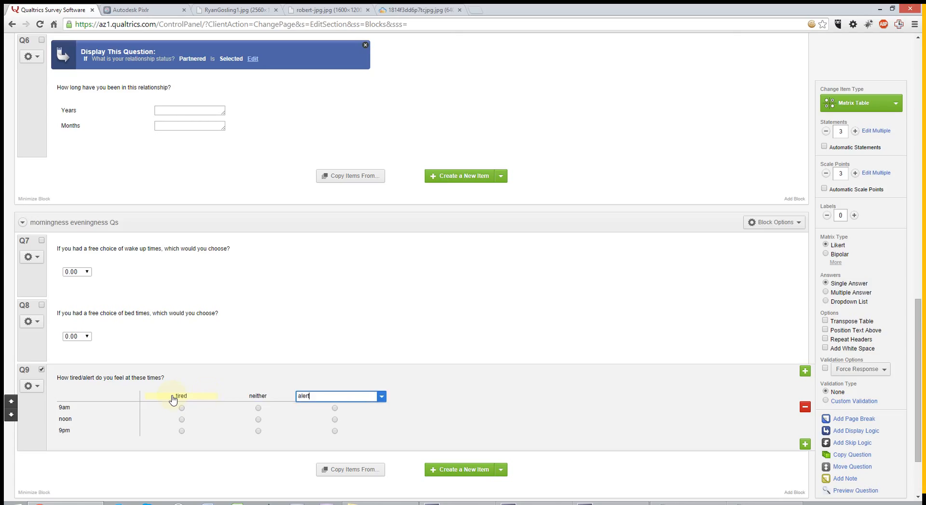
click(446, 424)
Try out the matrix answers by choosing tired for 9am, and neither for 9am, noon and 9pm
click(181, 408)
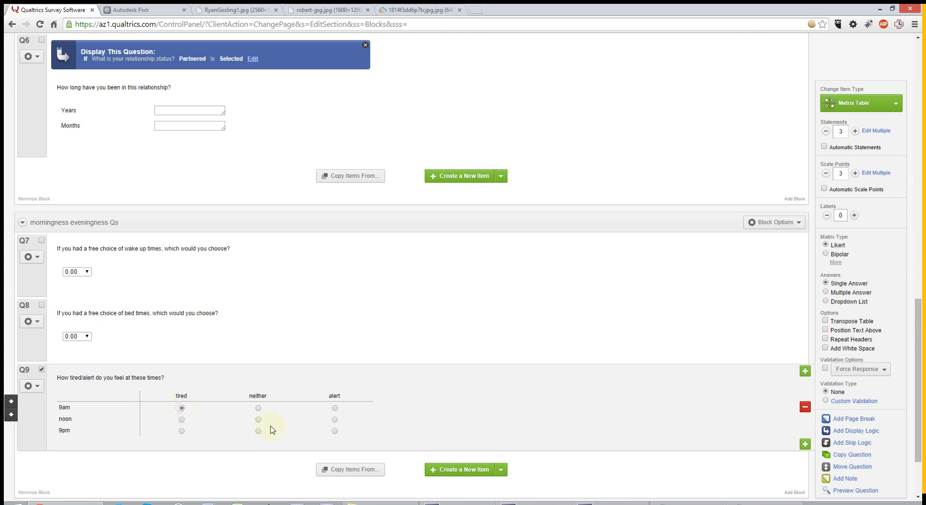
click(258, 408)
click(258, 420)
click(259, 432)
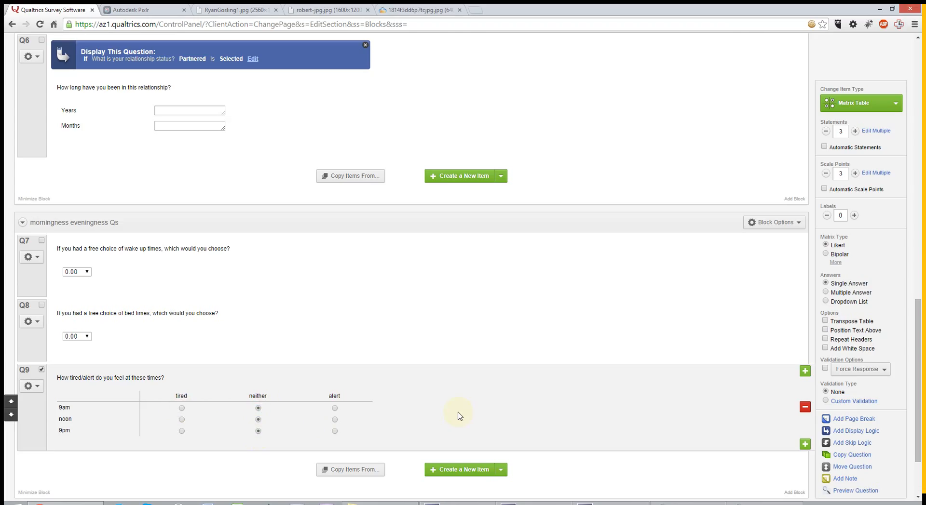
click(855, 132)
click(853, 132)
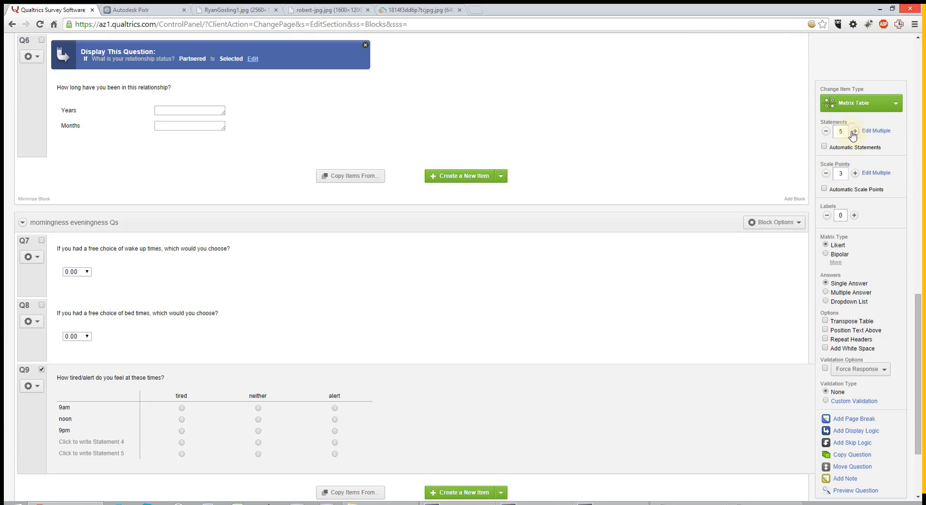
click(855, 173)
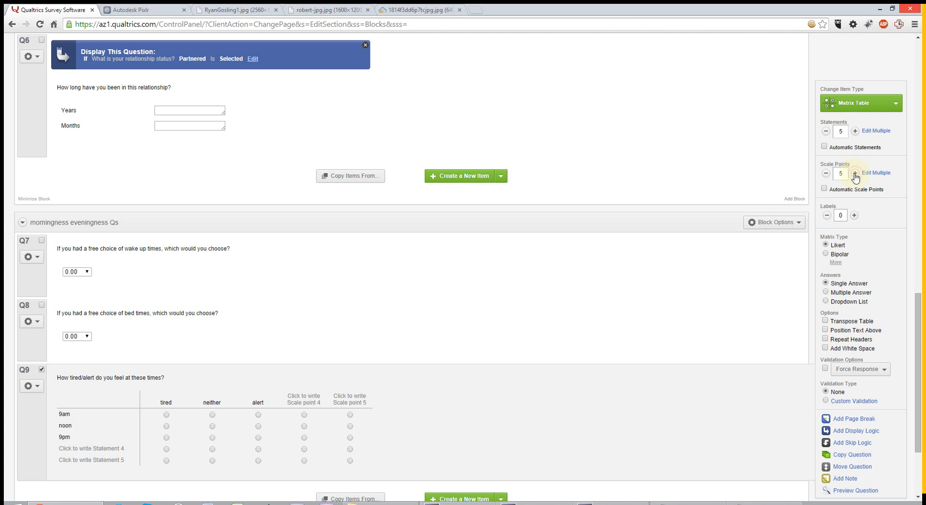
click(826, 173)
click(826, 173)
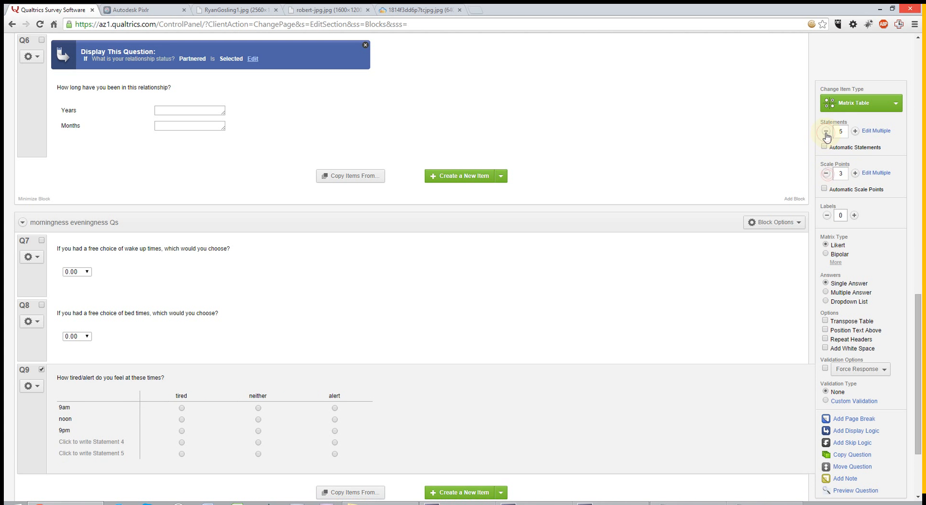
click(826, 131)
click(825, 131)
Add a new block after the morningness eveningness questions and name it "face info"
scroll(589, 378, down, 2)
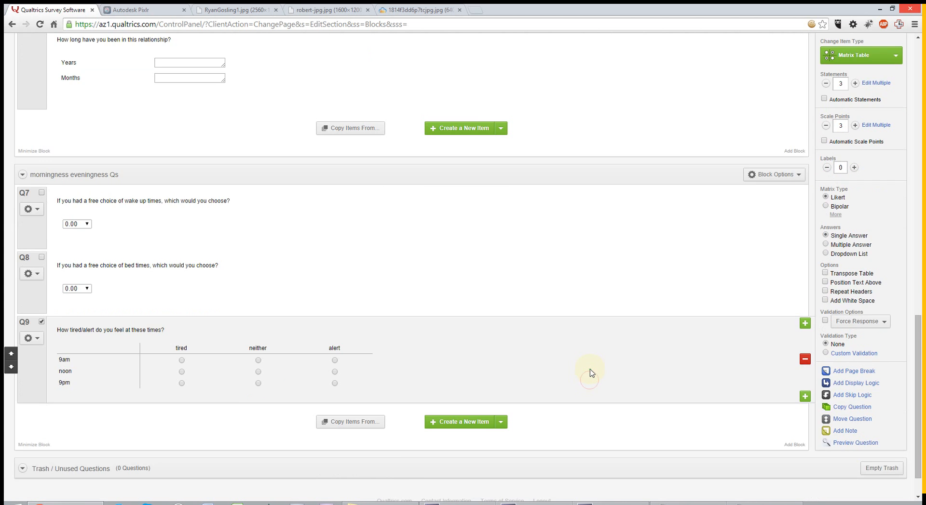
click(790, 403)
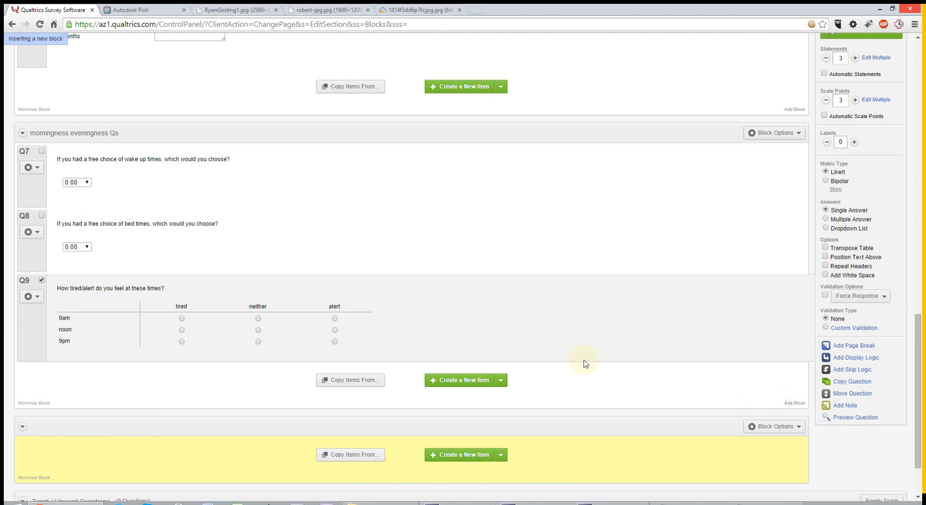
scroll(580, 359, down, 2)
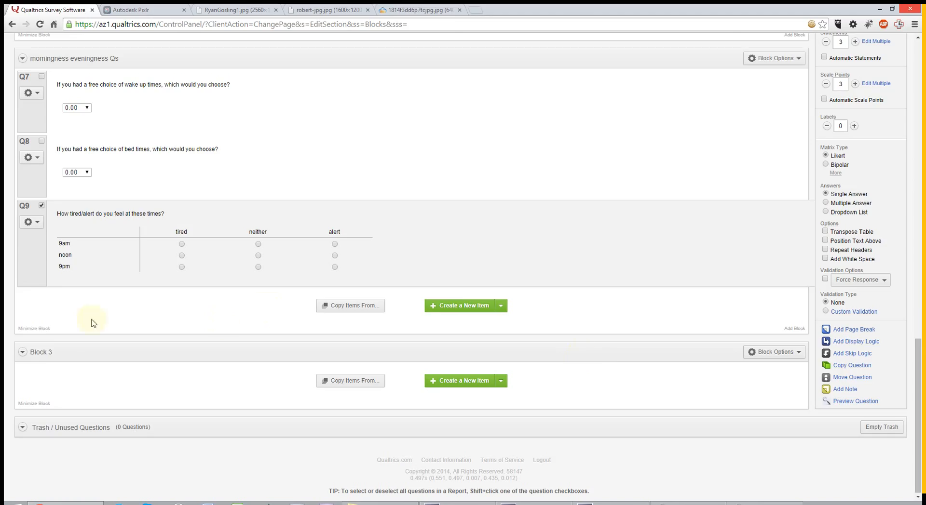
click(41, 353)
text(face info)
click(240, 404)
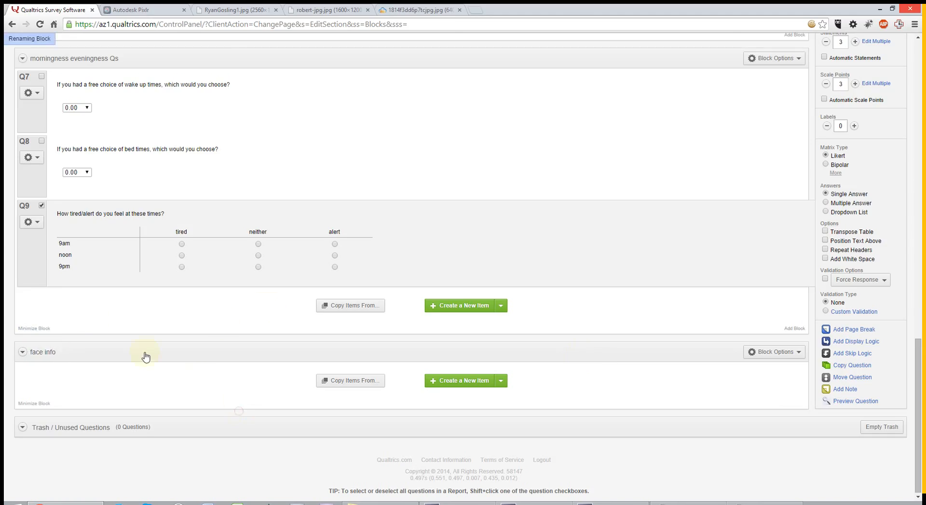
Add a new item to the face info block and make it descriptive text
click(449, 382)
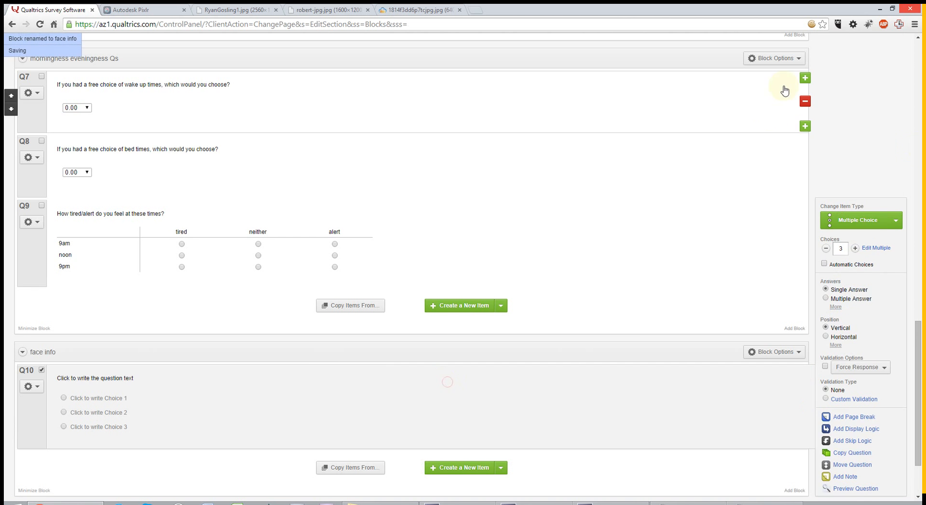
click(858, 220)
click(749, 245)
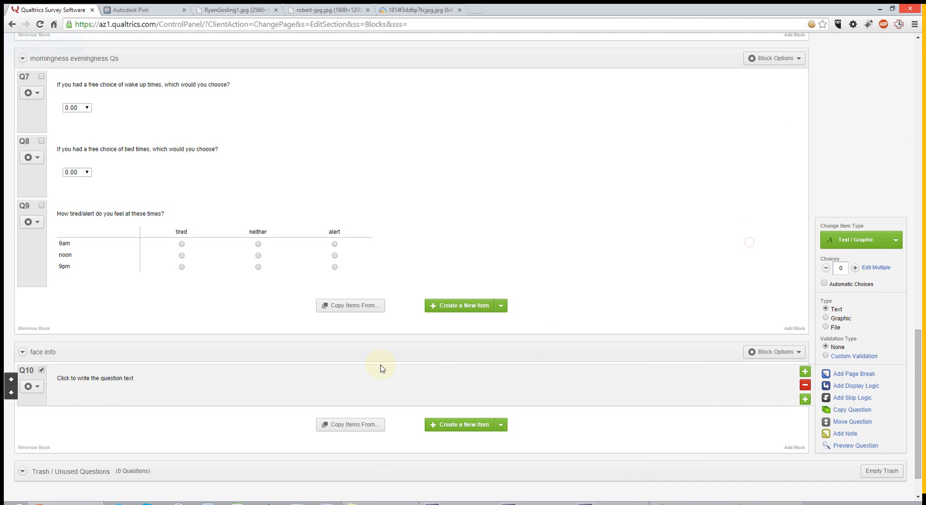
Write the face info text "You will rate some faces for attractiveness on the next page." with the spelling of attractiveness corrected
click(133, 379)
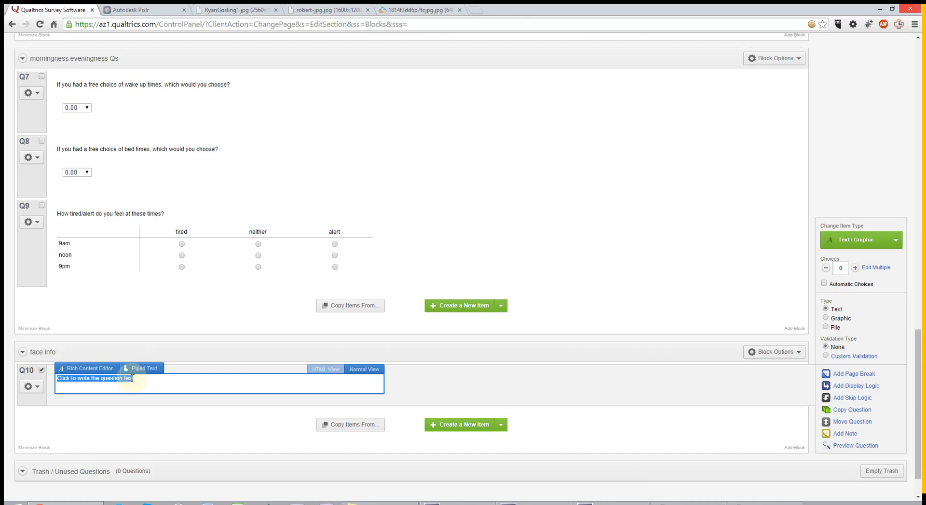
text(Yo)
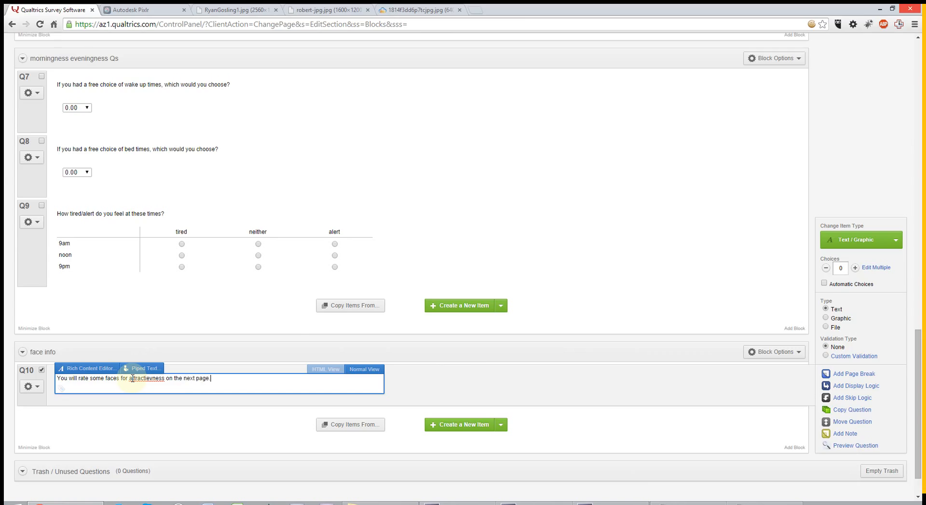
right_click(149, 378)
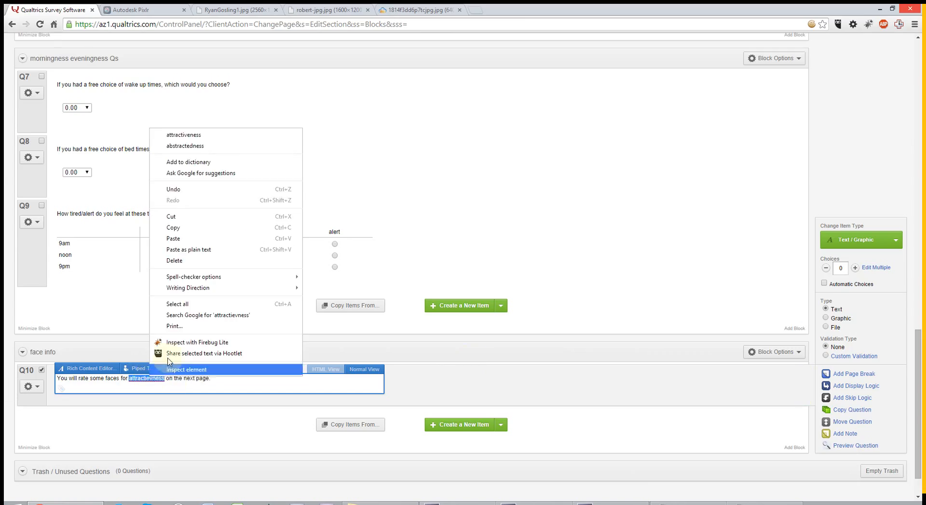
click(174, 135)
click(476, 382)
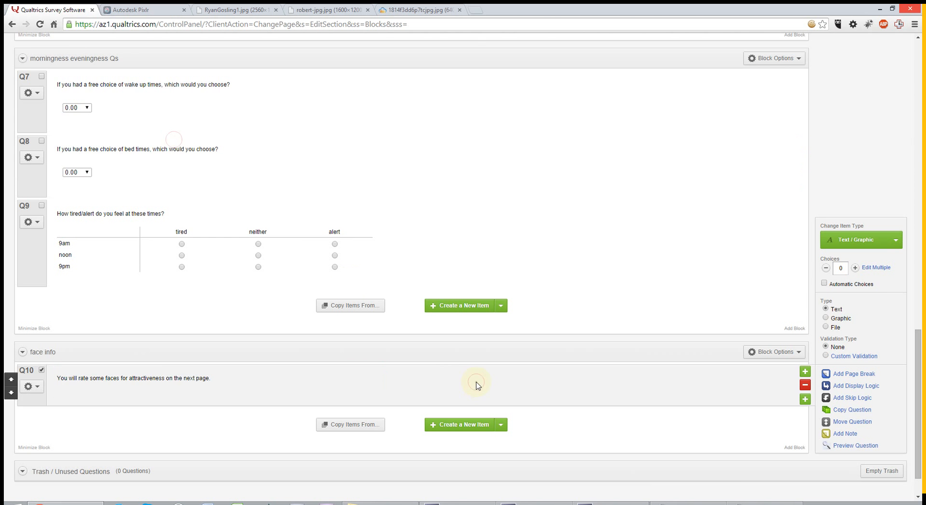
Add a new block after face info, name it "male faces" and create a question in it
click(795, 448)
scroll(440, 314, down, 3)
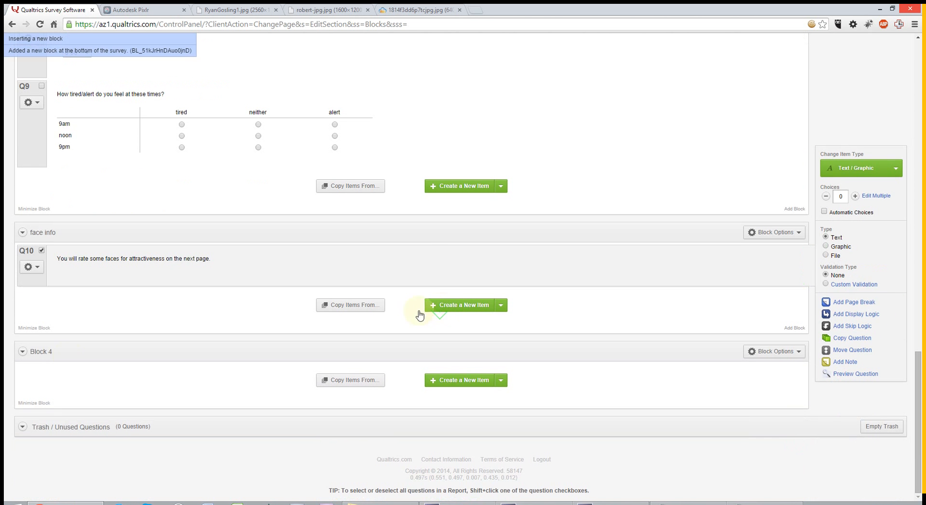
click(48, 352)
text(male)
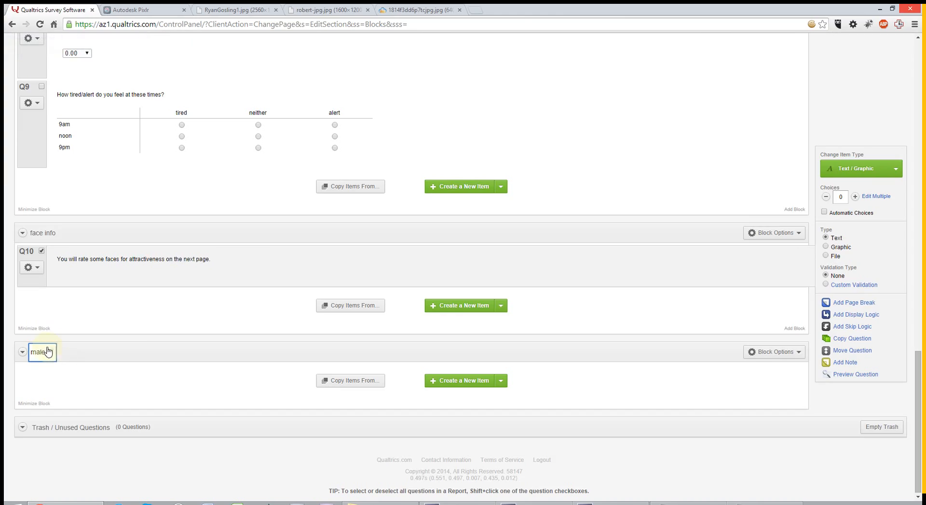
text( faces)
click(578, 388)
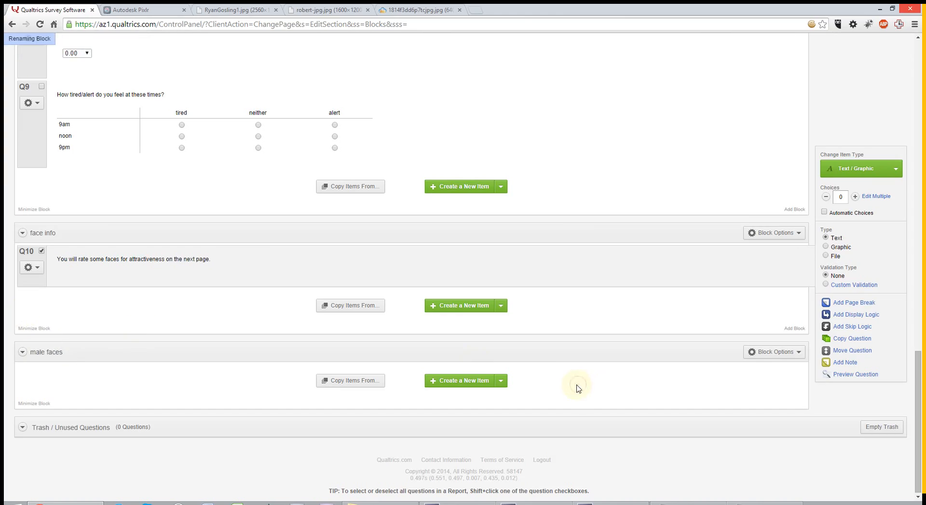
click(465, 383)
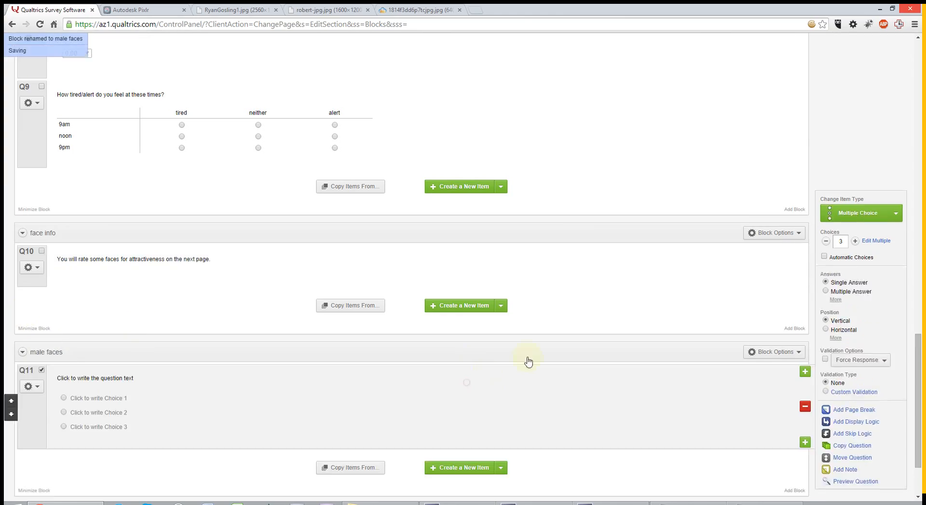
scroll(507, 388, down, 1)
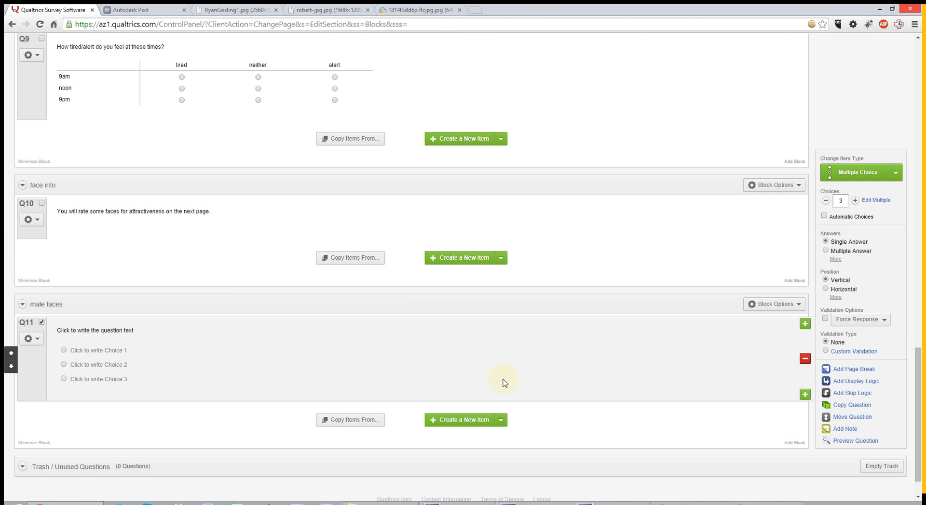
View the Ryan Gosling and Robert Pattinson photos open in the browser and return to the survey editor
click(254, 7)
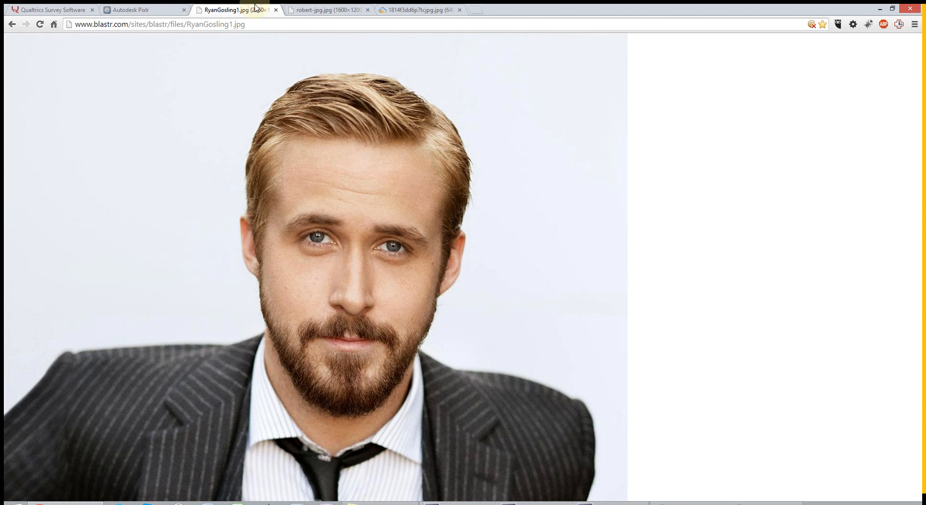
click(320, 11)
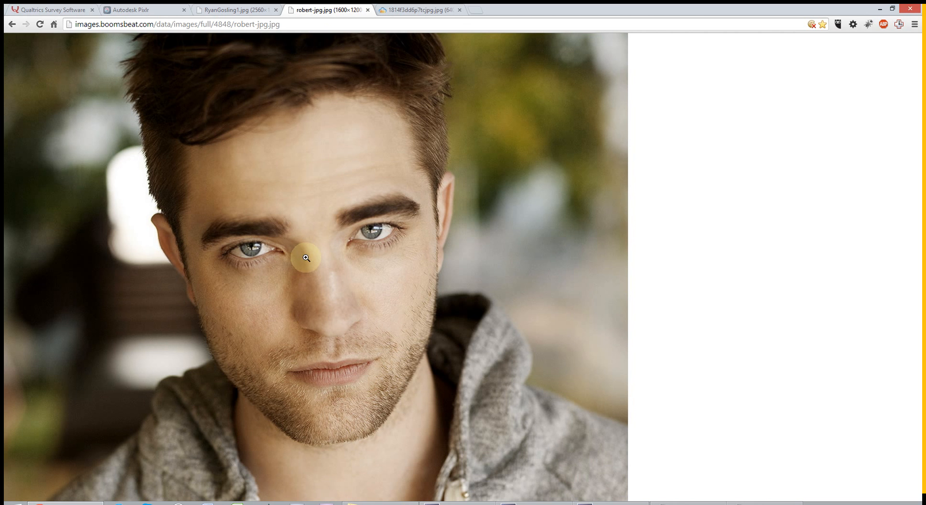
click(48, 10)
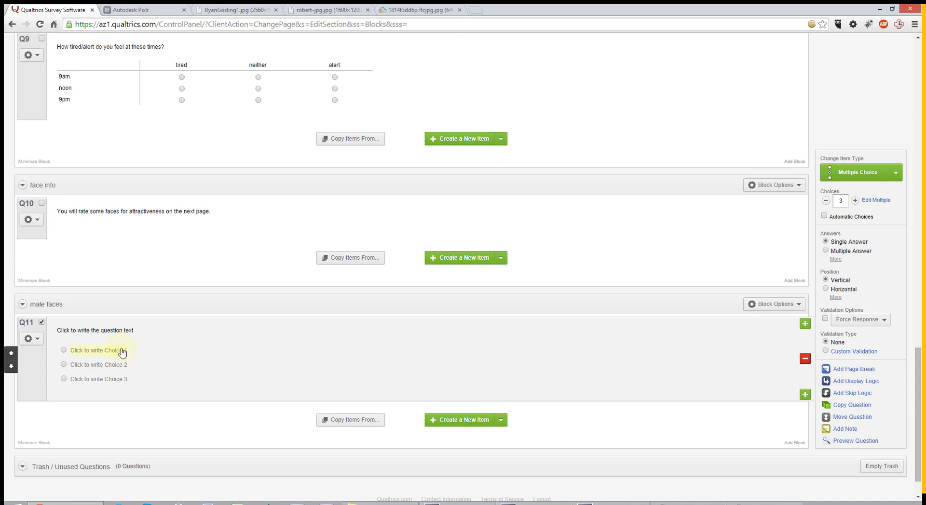
Reduce the male faces question to two choices and change it to Single Answer, Horizontal, Graphic
click(826, 202)
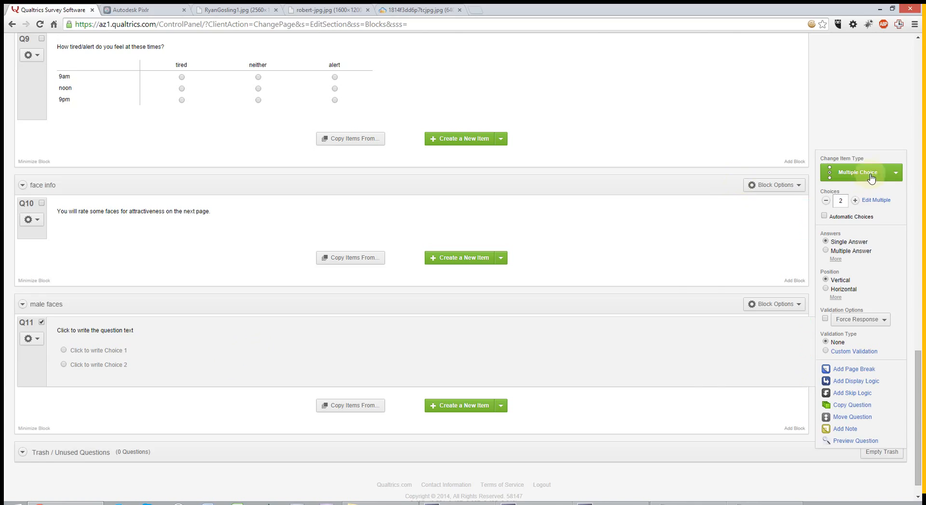
click(848, 174)
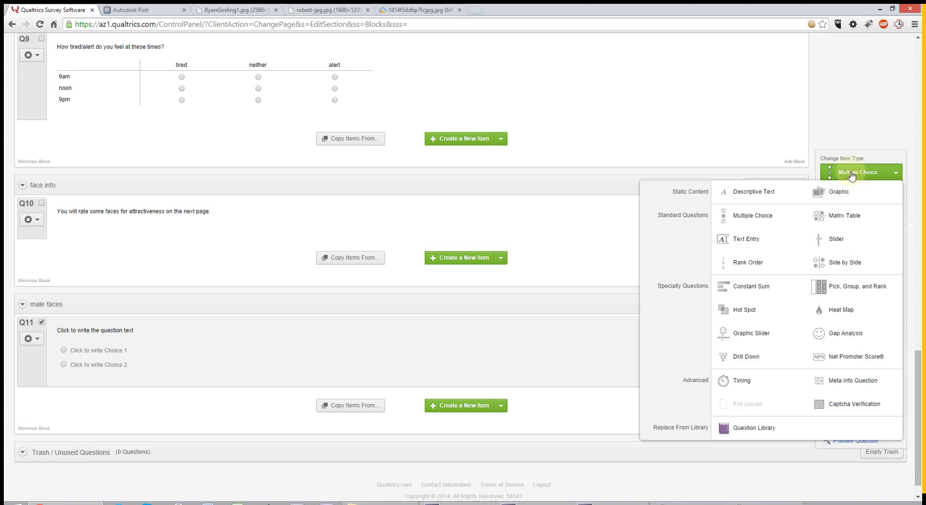
click(798, 220)
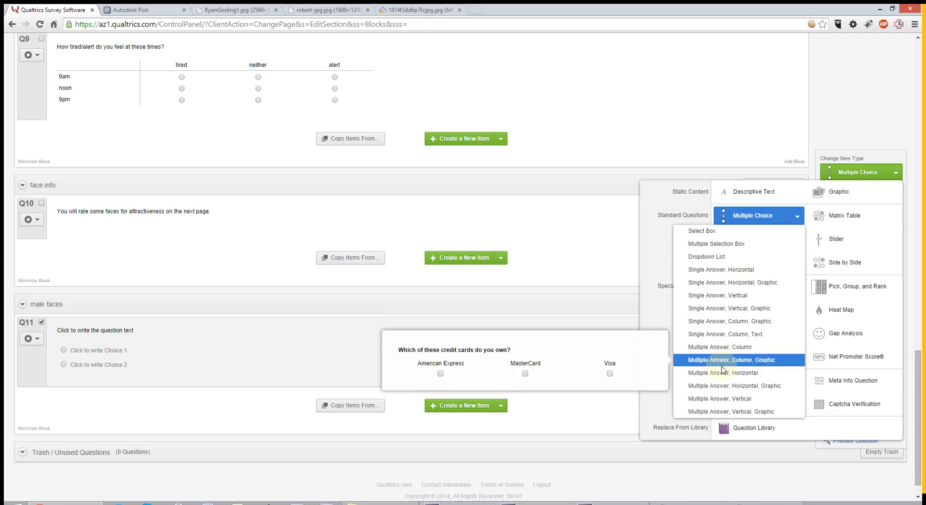
click(730, 285)
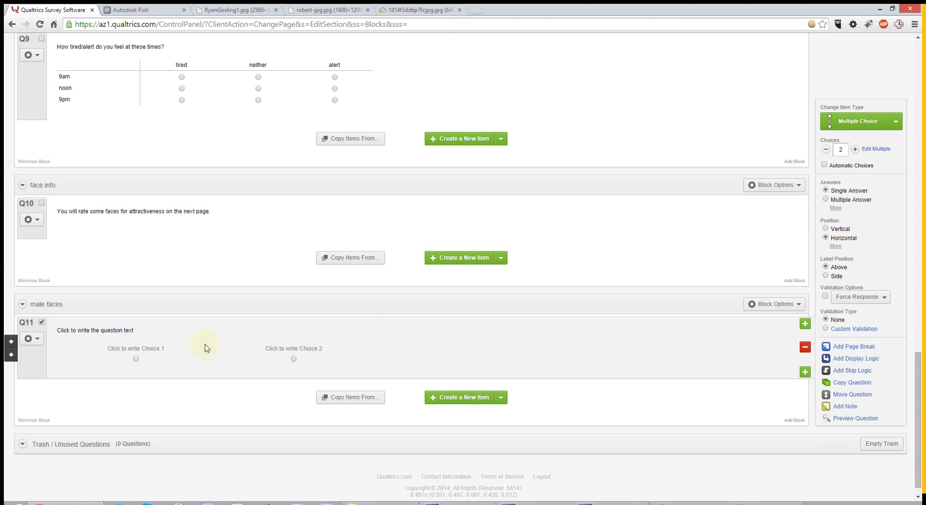
Open the graphic library for inserting an image into the male faces question's first choice
click(144, 355)
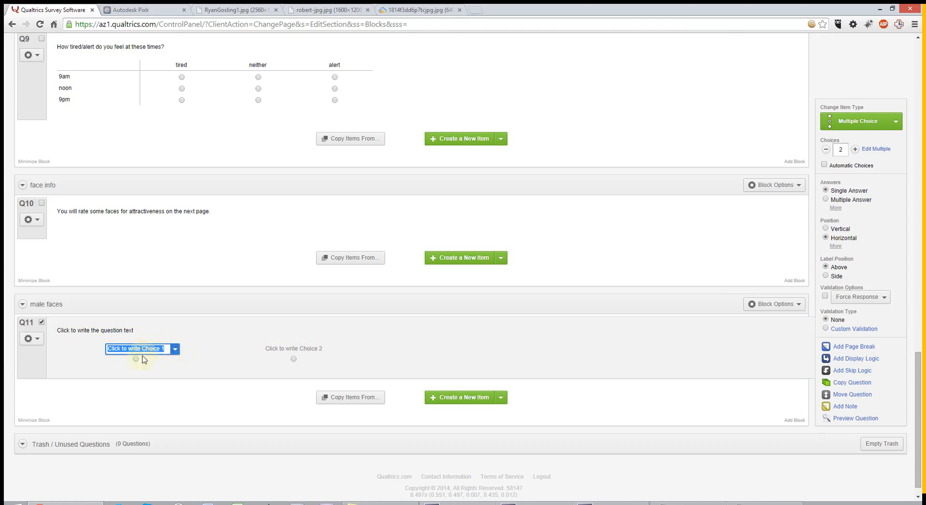
click(175, 350)
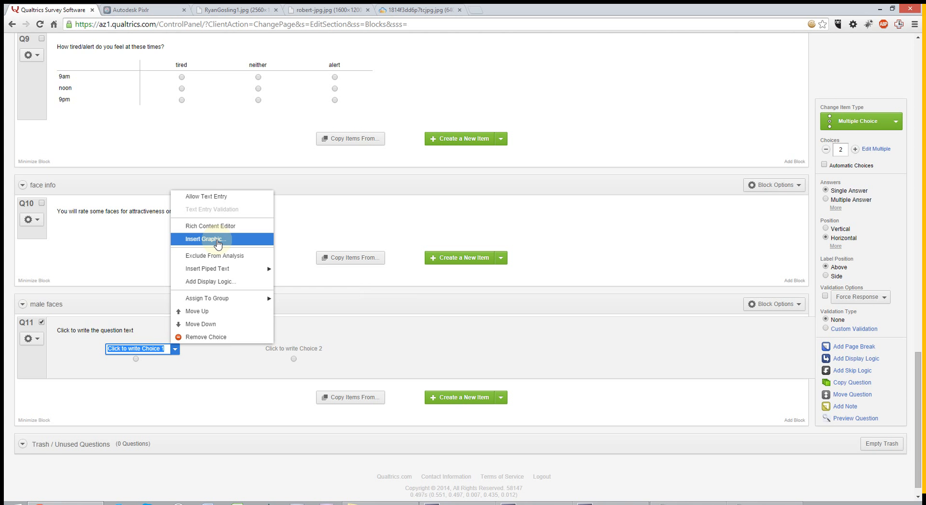
click(218, 244)
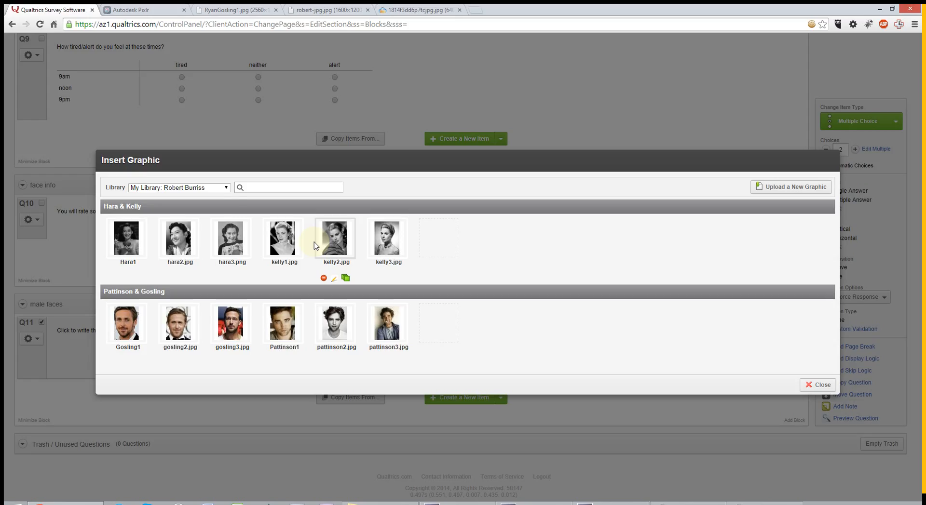
Look at the graphics in the global Qualtrics library and return to the personal library
click(227, 188)
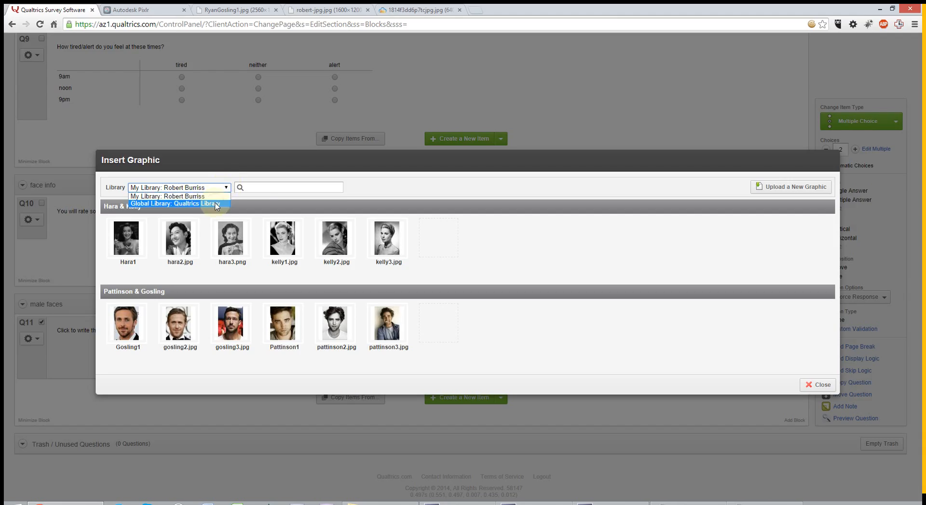
click(216, 204)
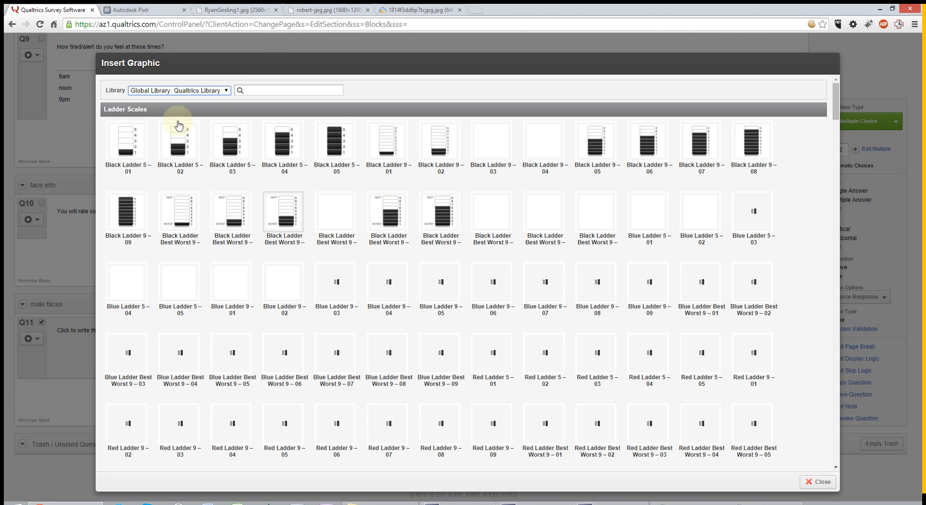
click(227, 90)
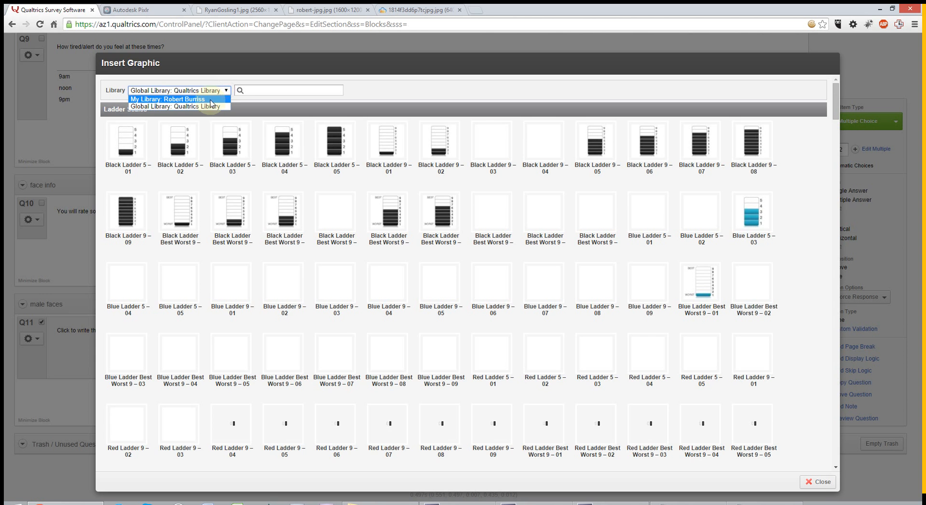
click(210, 100)
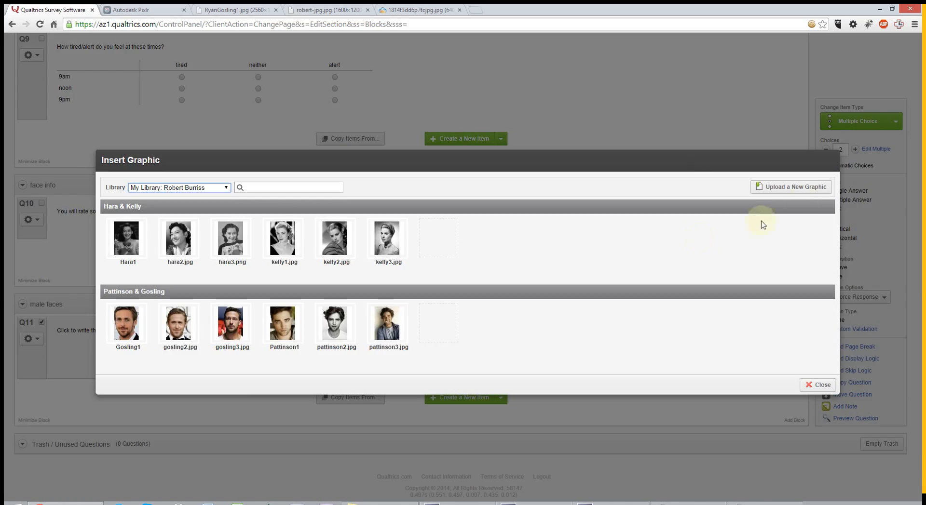
Start uploading a new graphic and choose gosling1.jpg from the images folder
click(778, 191)
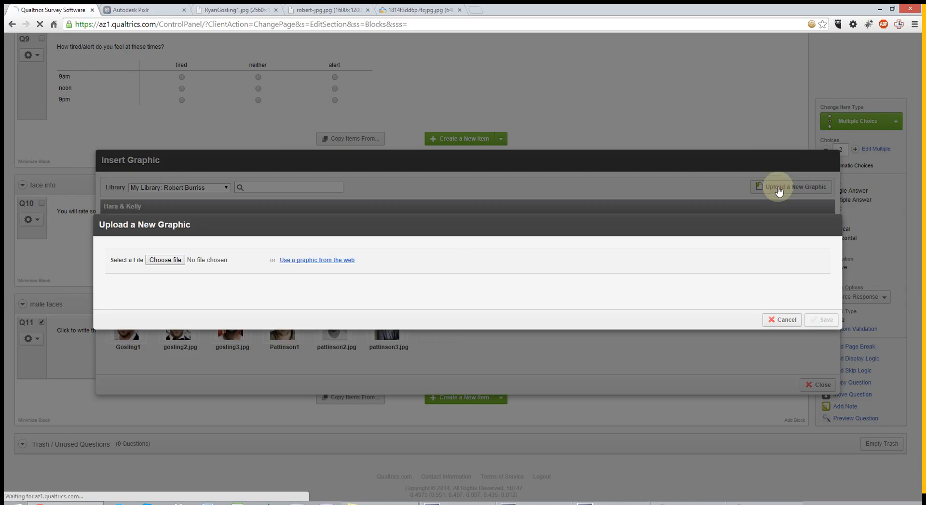
click(160, 261)
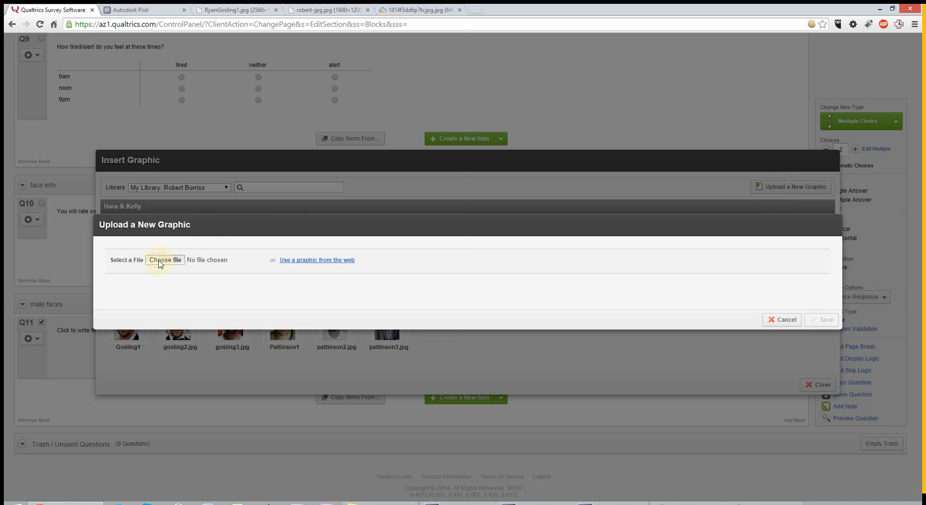
click(127, 92)
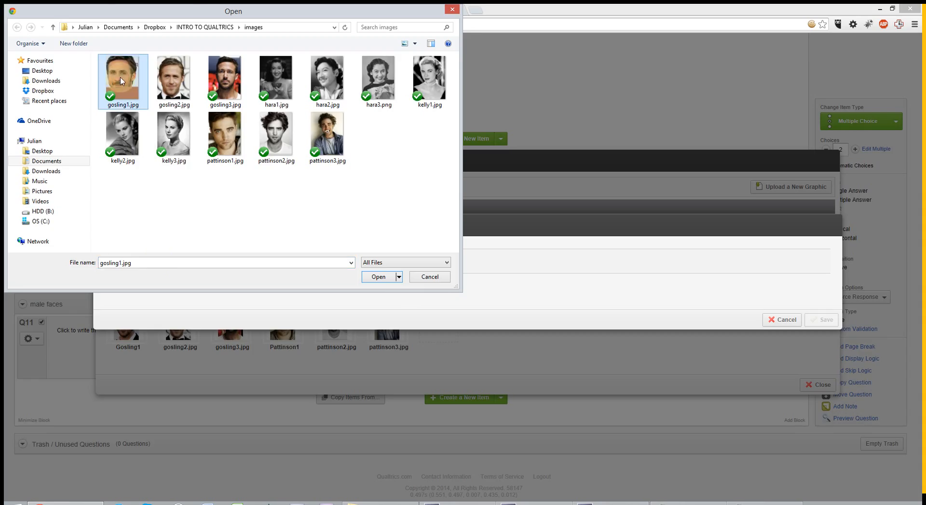
click(379, 279)
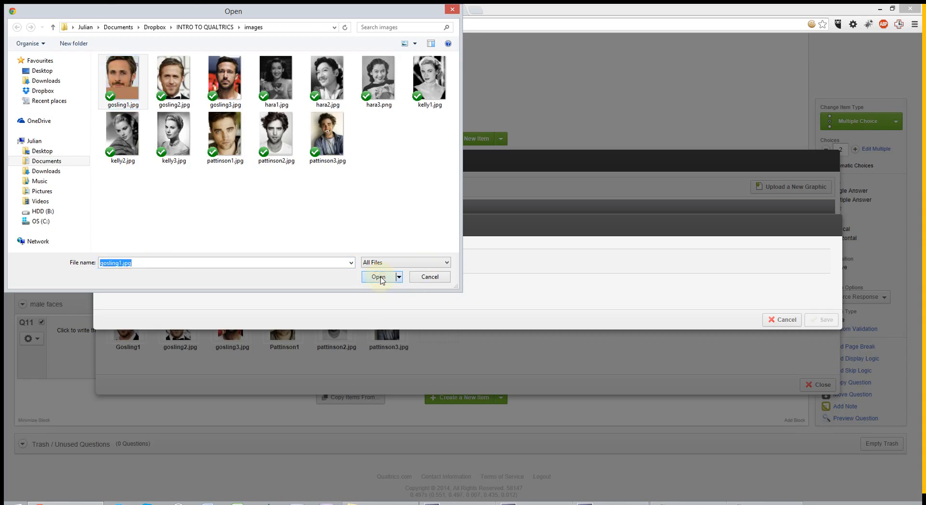
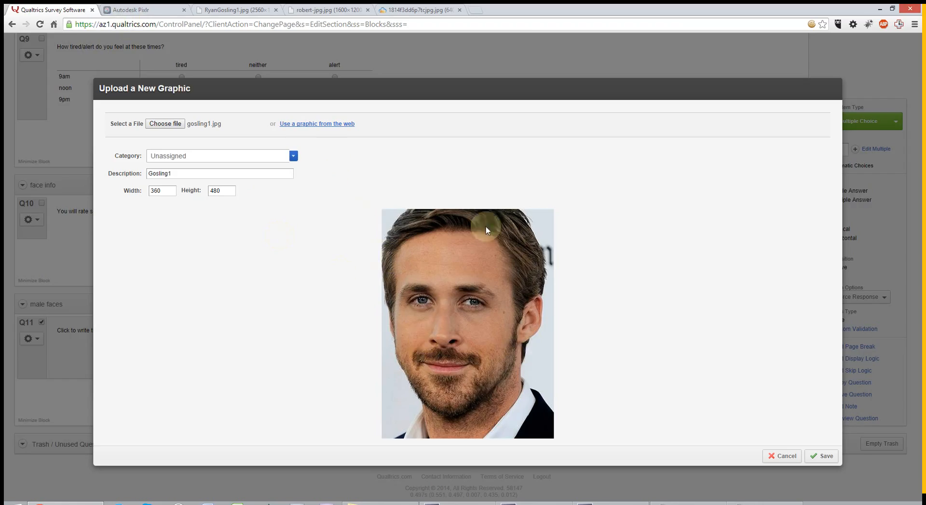
Switch to the Pixlr website, launch Pixlr Editor and open gosling1.jpg from the computer
click(131, 10)
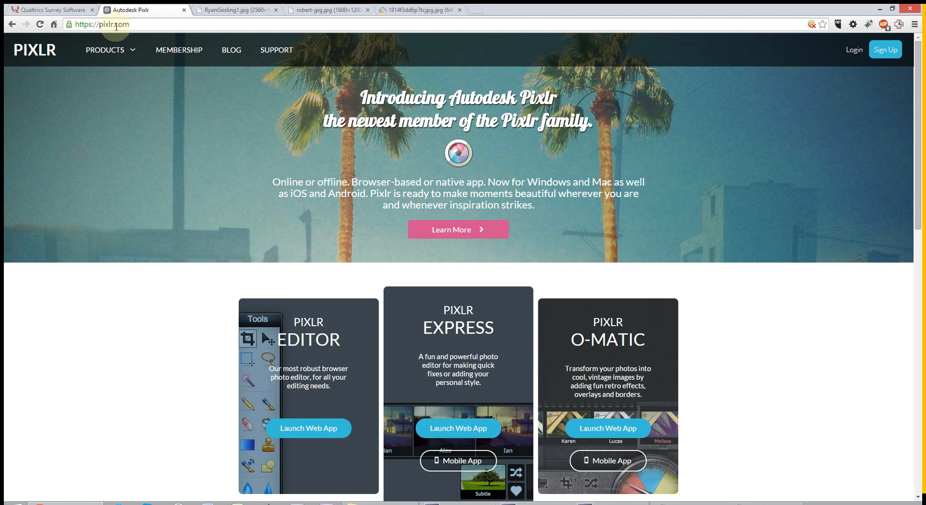
click(302, 433)
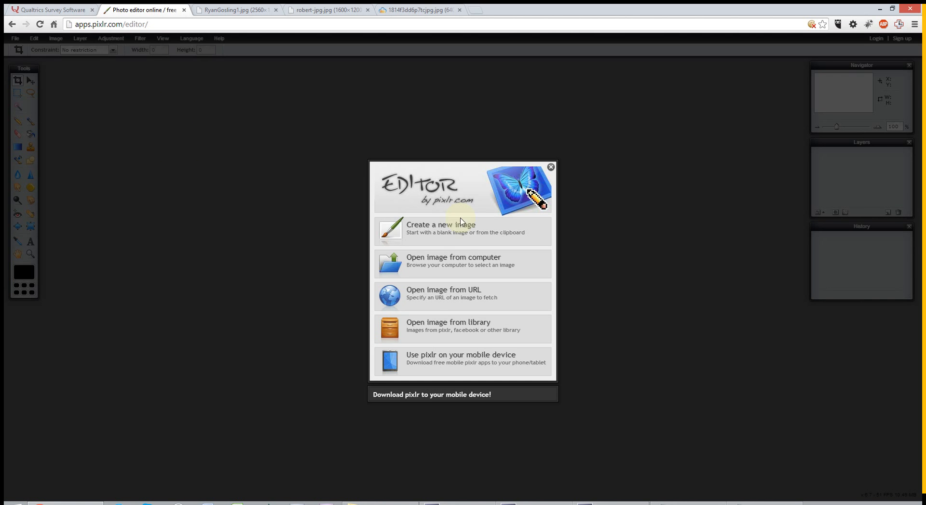
click(444, 268)
double_click(126, 86)
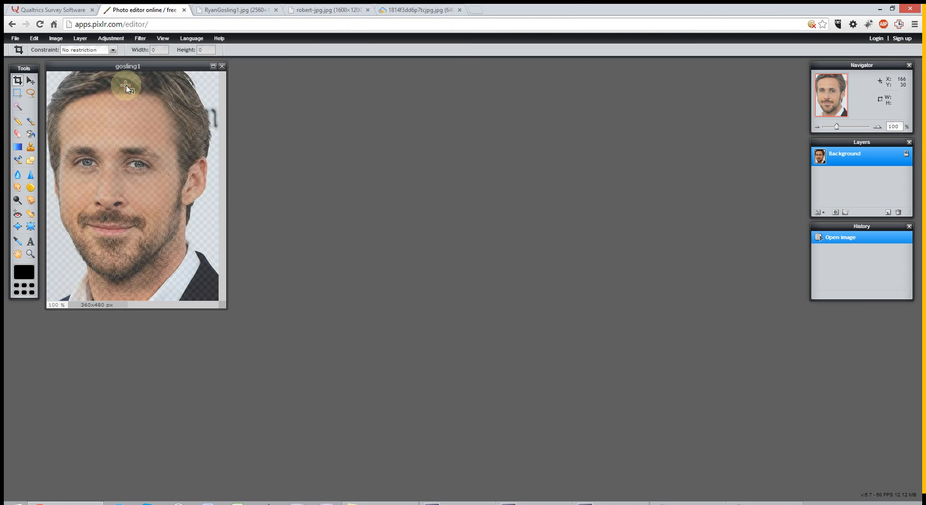
Examine Pixlr's image size settings and the JPEG quality options for saving gosling1, cancelling both dialogs
click(57, 38)
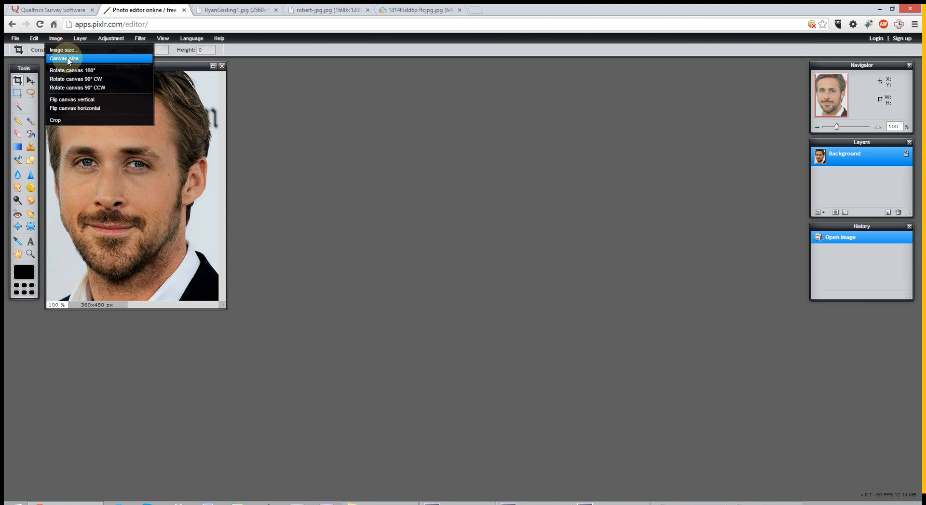
click(69, 55)
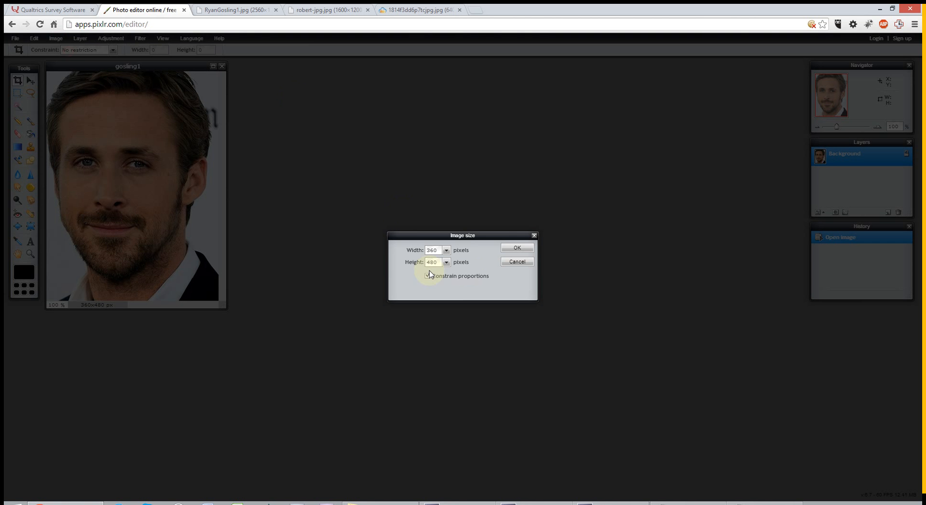
click(518, 263)
click(15, 38)
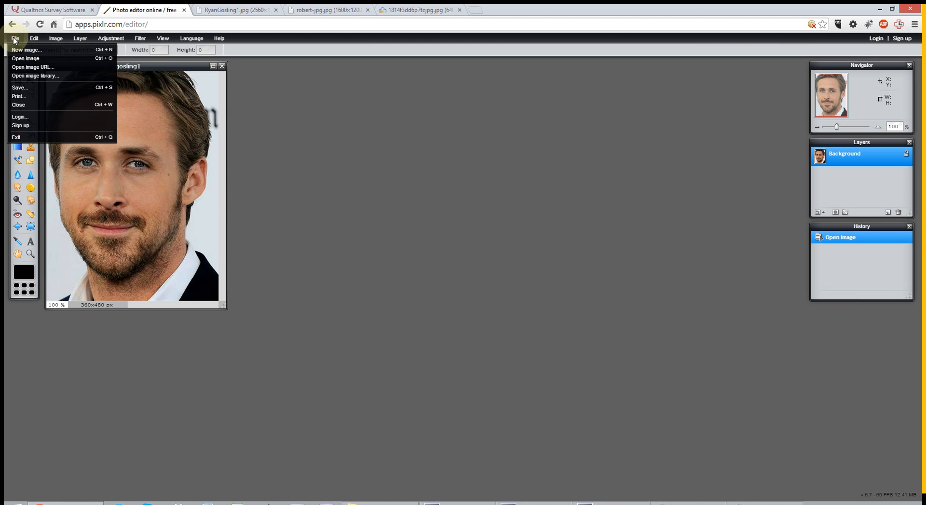
click(32, 85)
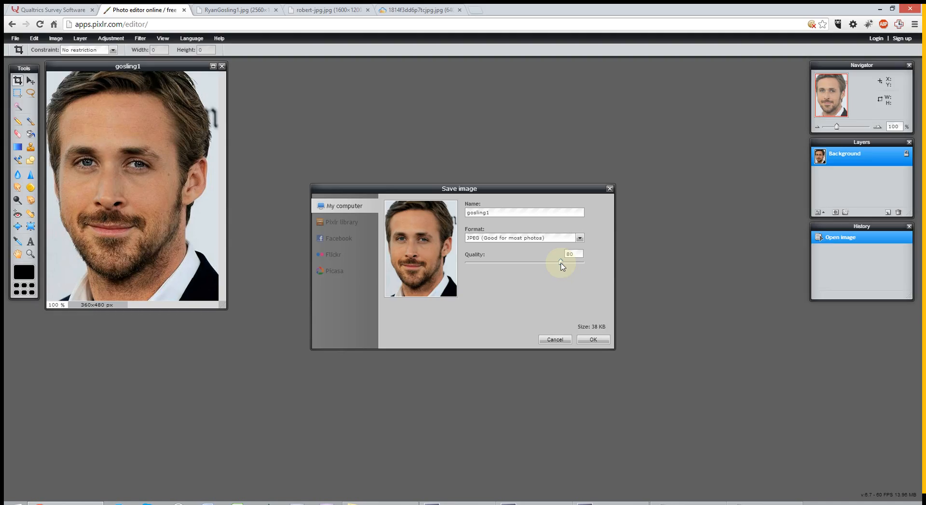
click(555, 339)
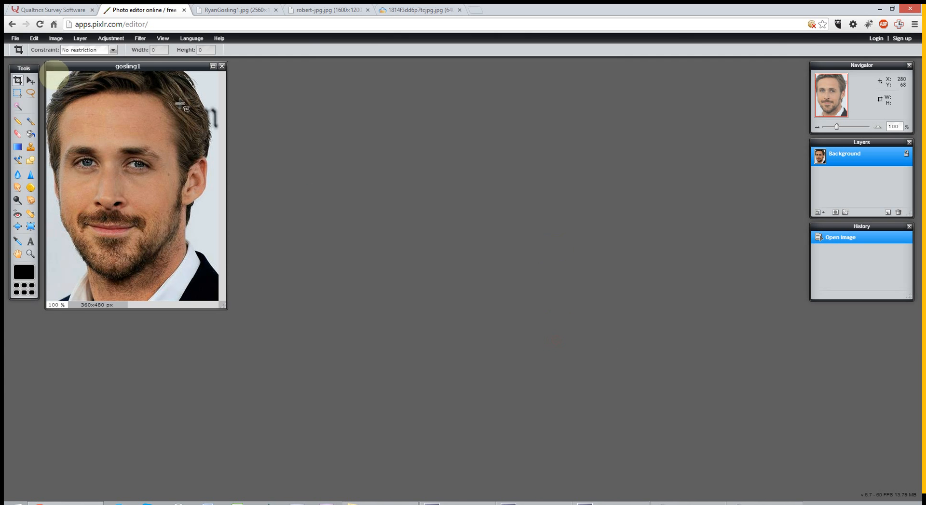
Switch back to Qualtrics, save the Gosling1 graphic into the male faces question's first choice and delete that choice's placeholder text
click(56, 8)
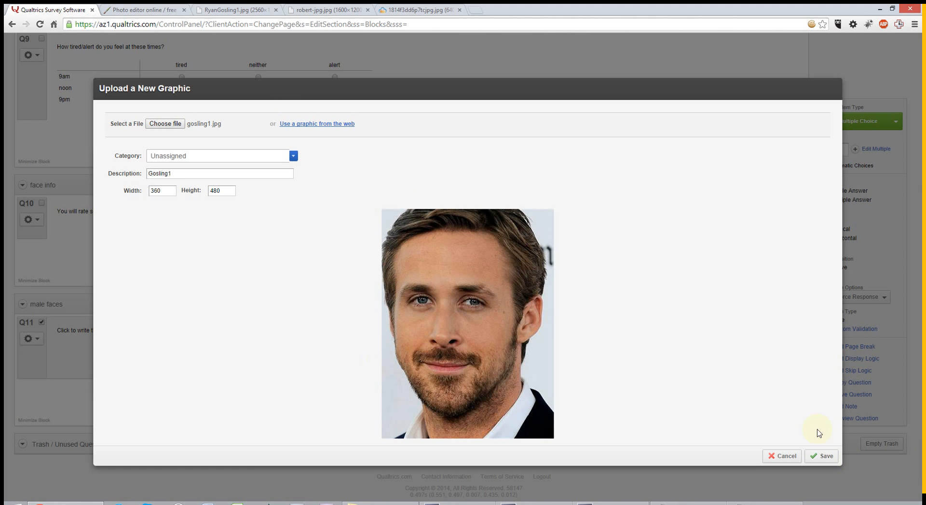
click(821, 457)
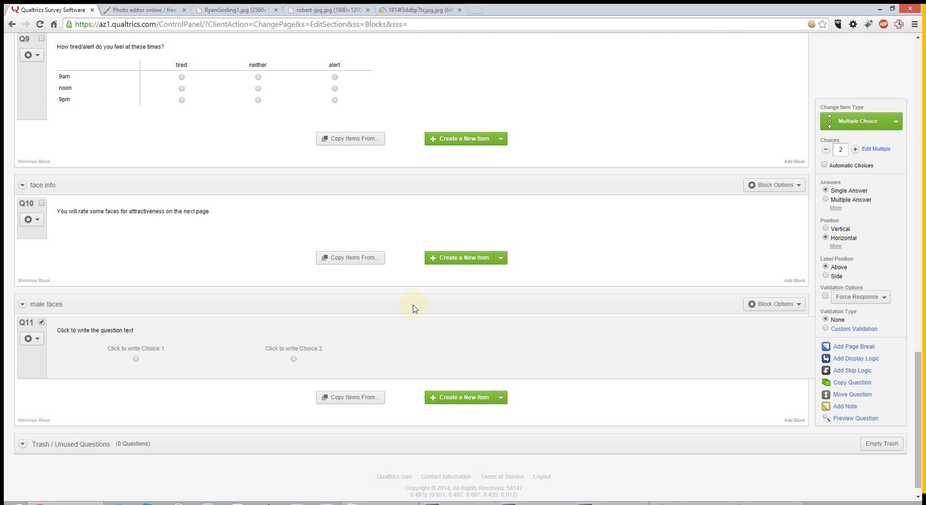
scroll(259, 393, down, 3)
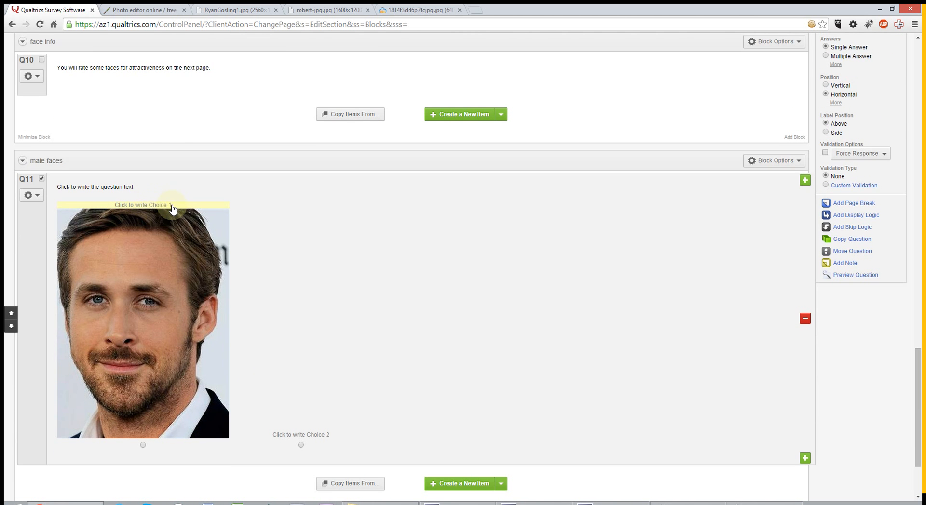
click(148, 206)
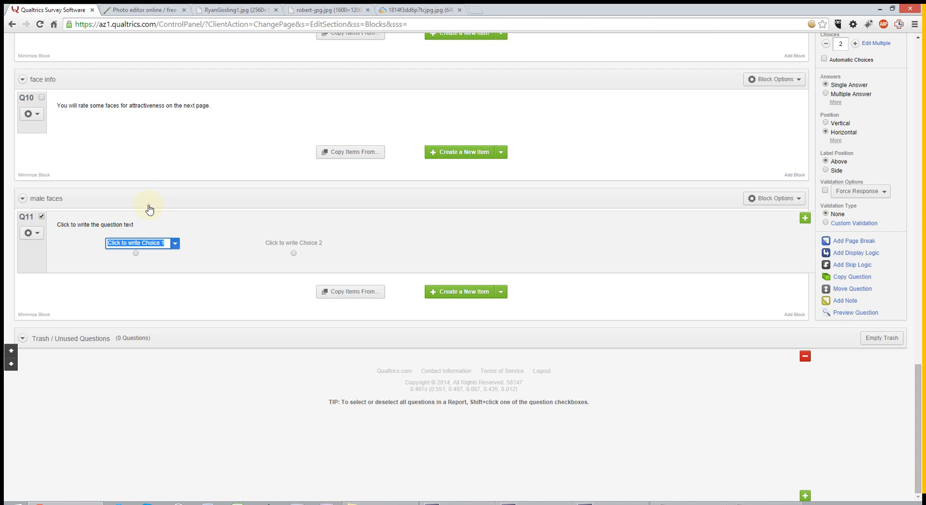
key(BackSpace)
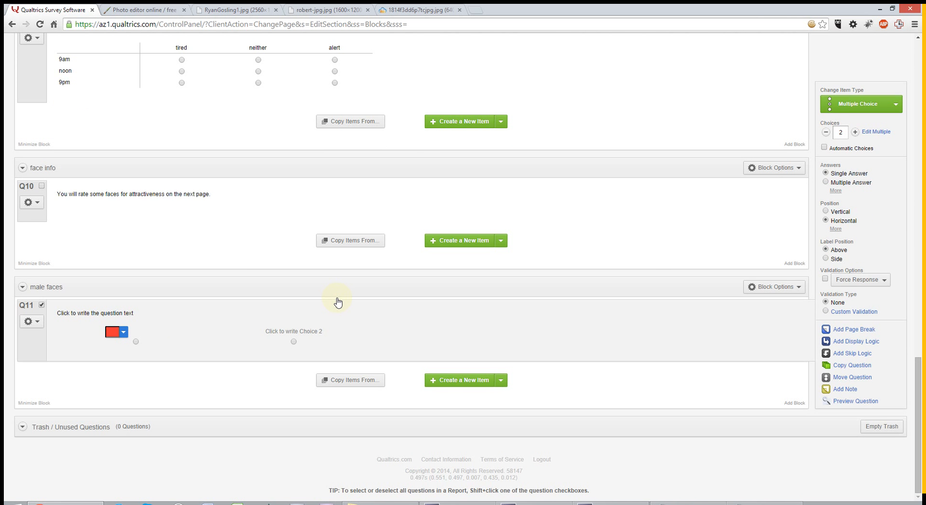
click(558, 341)
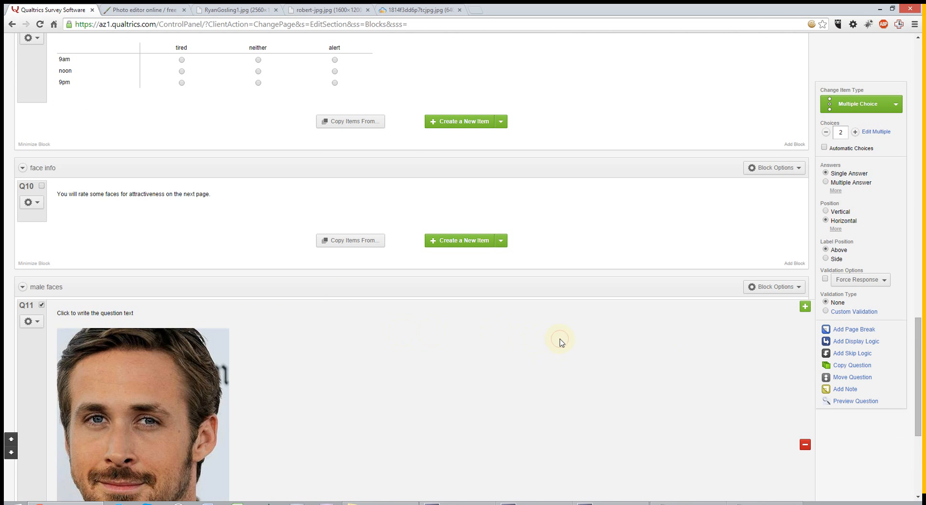
scroll(270, 371, down, 3)
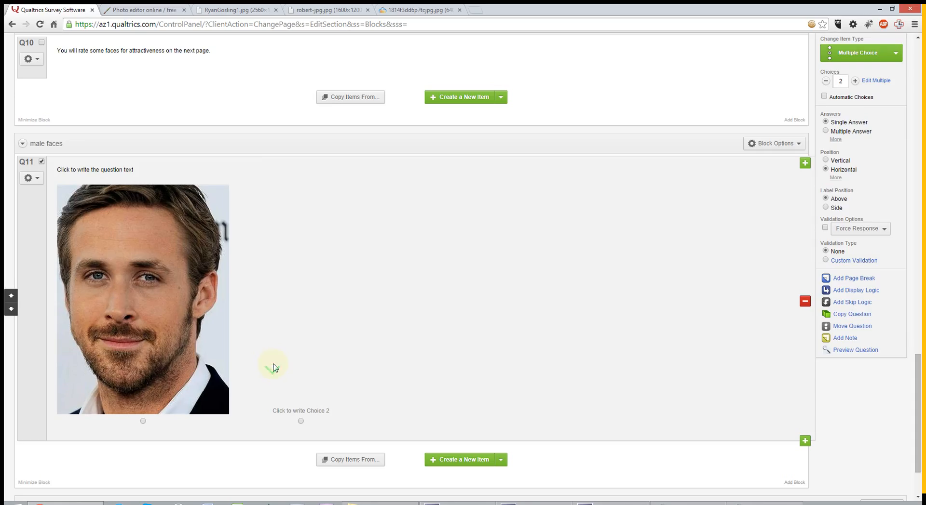
click(315, 416)
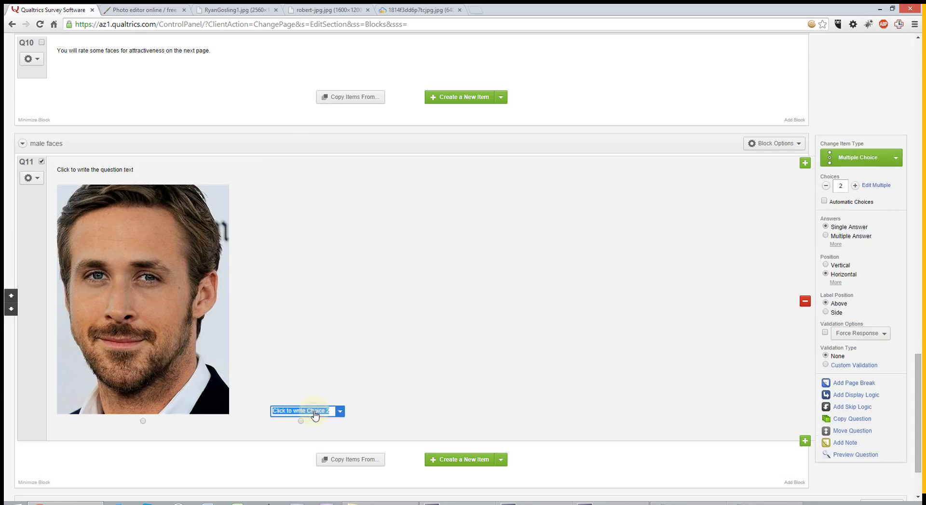
click(342, 413)
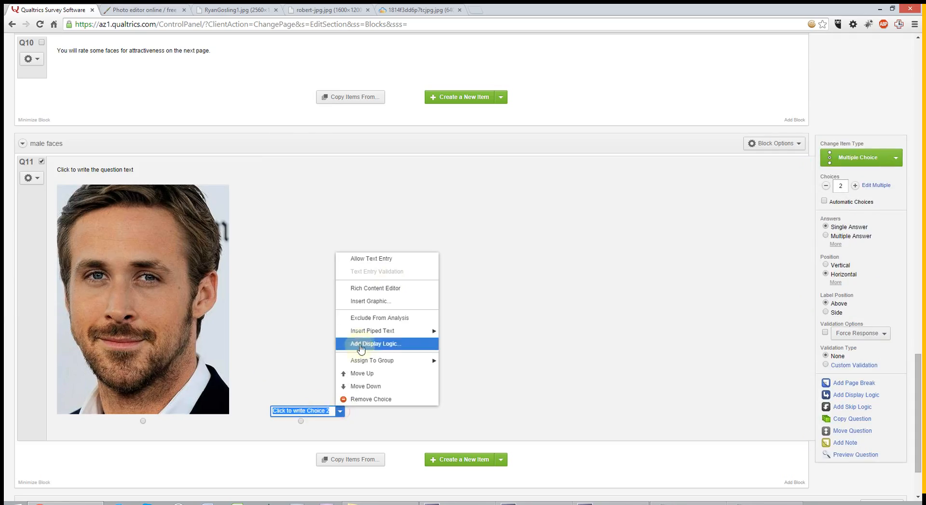
click(375, 304)
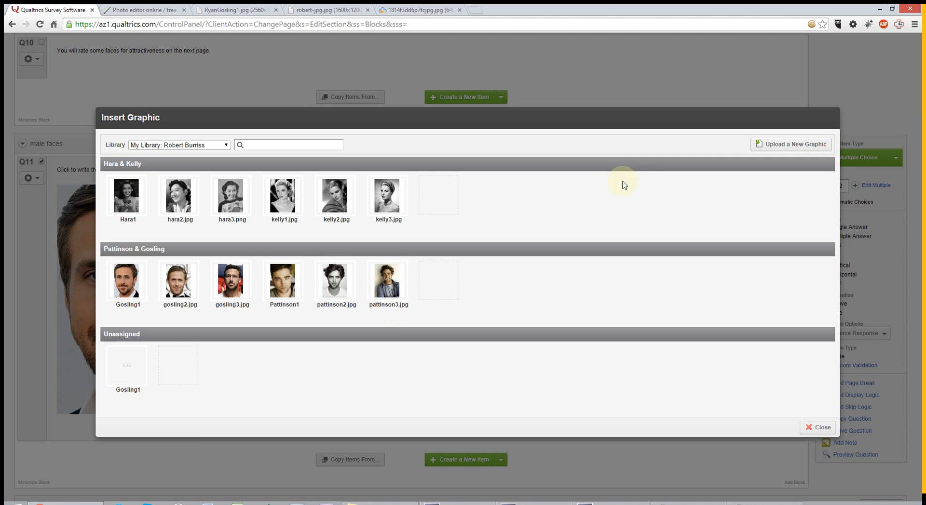
click(806, 150)
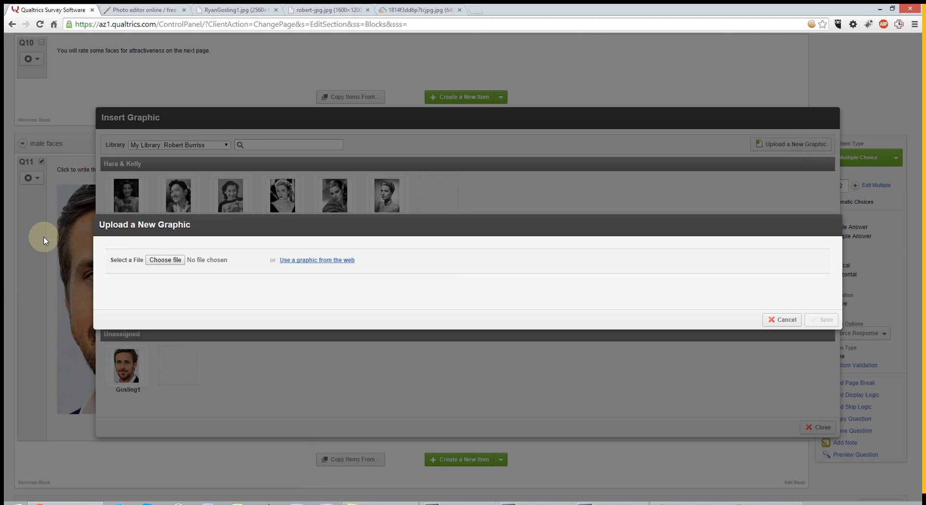
click(159, 262)
click(231, 153)
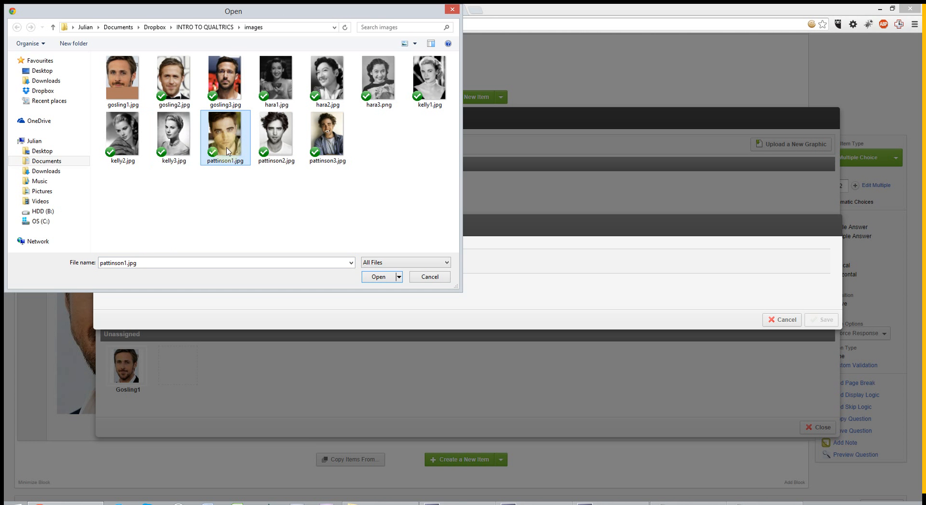
click(327, 138)
click(242, 142)
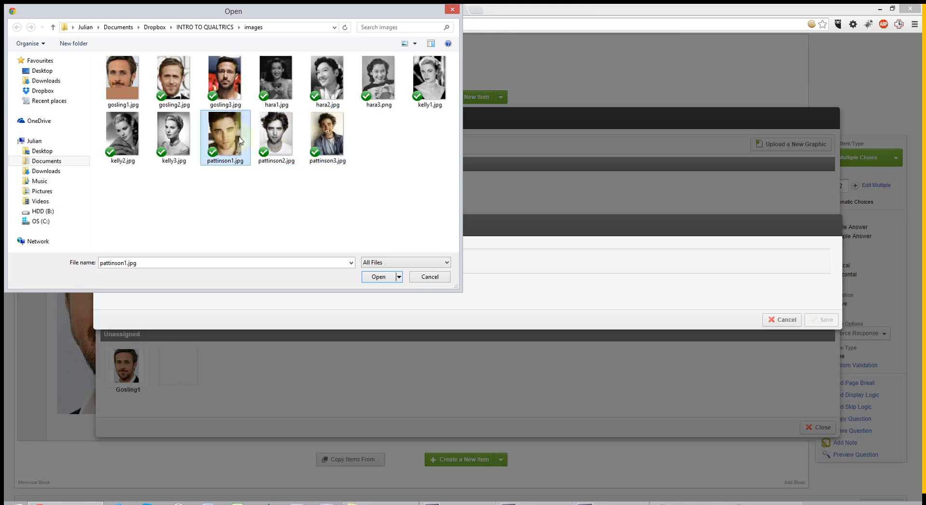
click(276, 136)
click(325, 137)
click(241, 137)
click(445, 276)
click(785, 323)
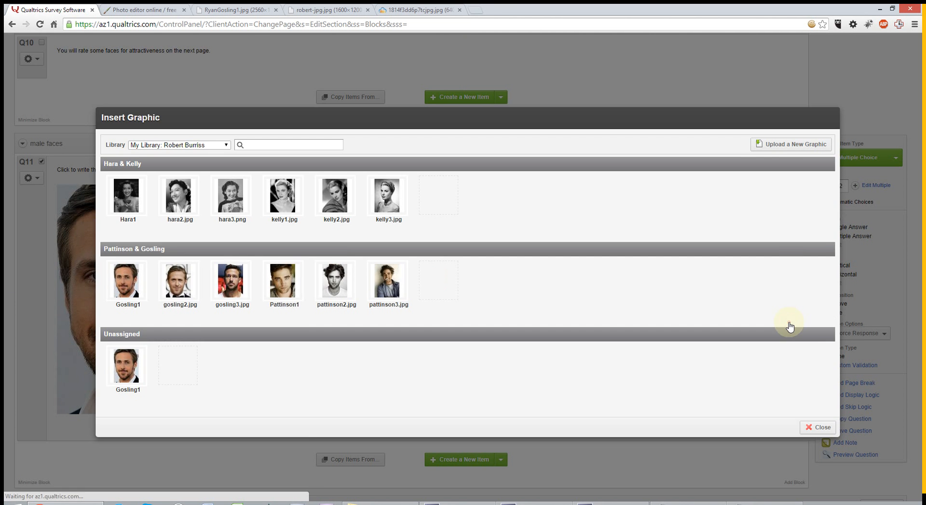
click(818, 427)
Open the graphics library of the personal Qualtrics library
scroll(559, 346, up, 15)
scroll(559, 346, up, 10)
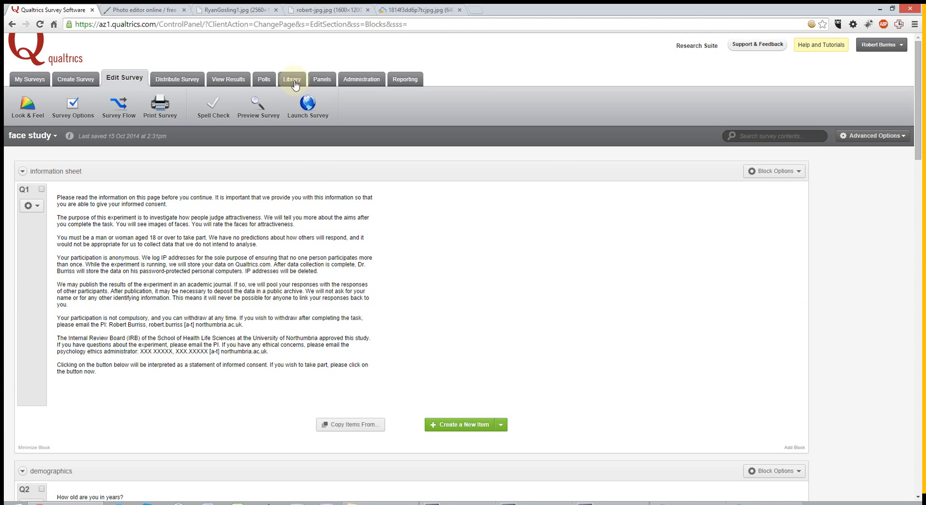
click(295, 85)
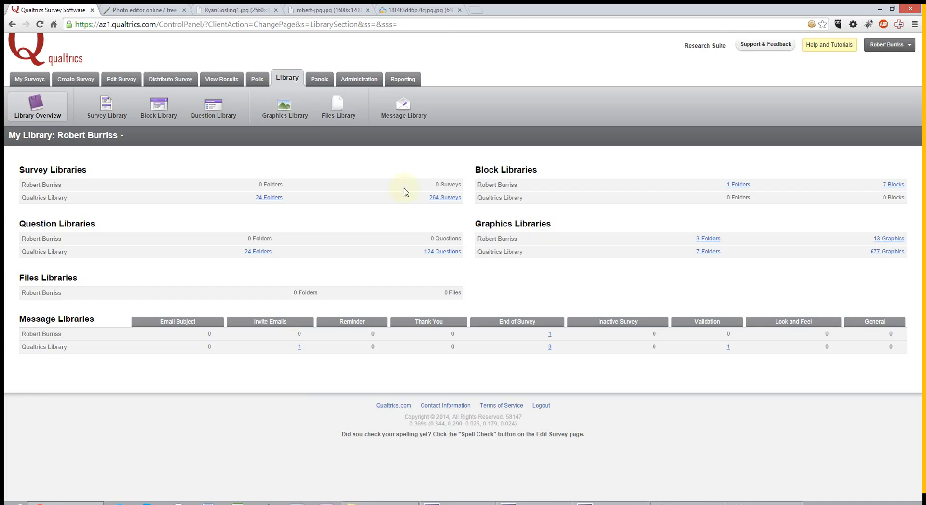
click(286, 115)
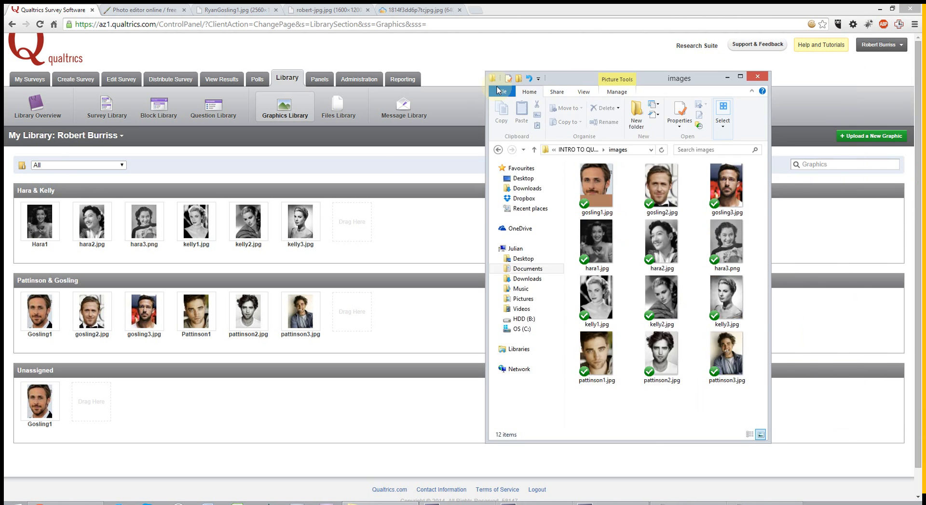
Add gosling2.jpg, gosling3.jpg, pattinson1.jpg, pattinson2.jpg and pattinson3.jpg together from the images folder to the library's Unassigned category
drag(583, 80, 502, 72)
click(578, 175)
ctrl+click(641, 177)
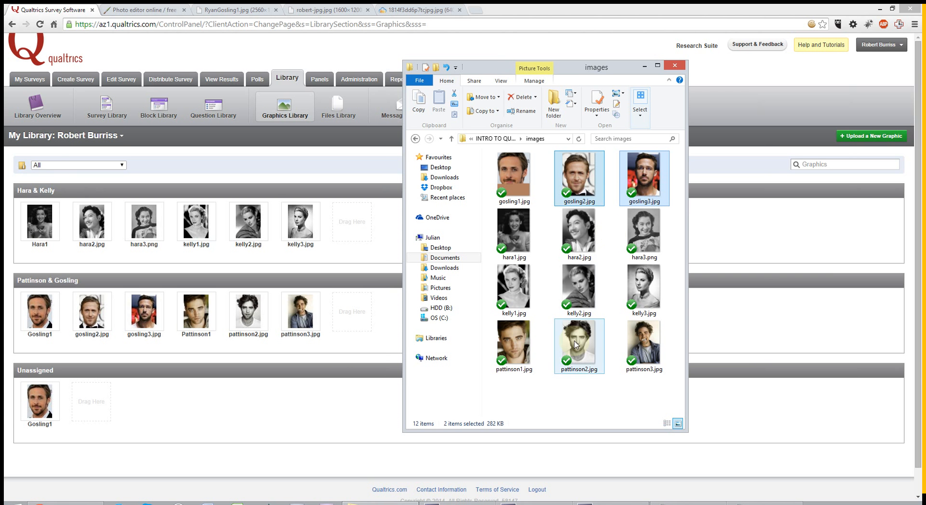
ctrl+click(573, 347)
ctrl+click(642, 342)
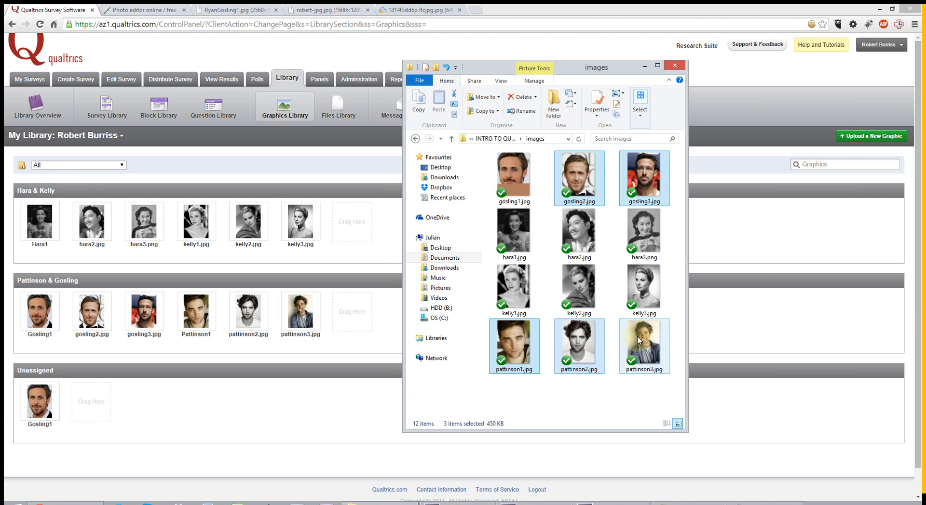
drag(514, 343, 91, 411)
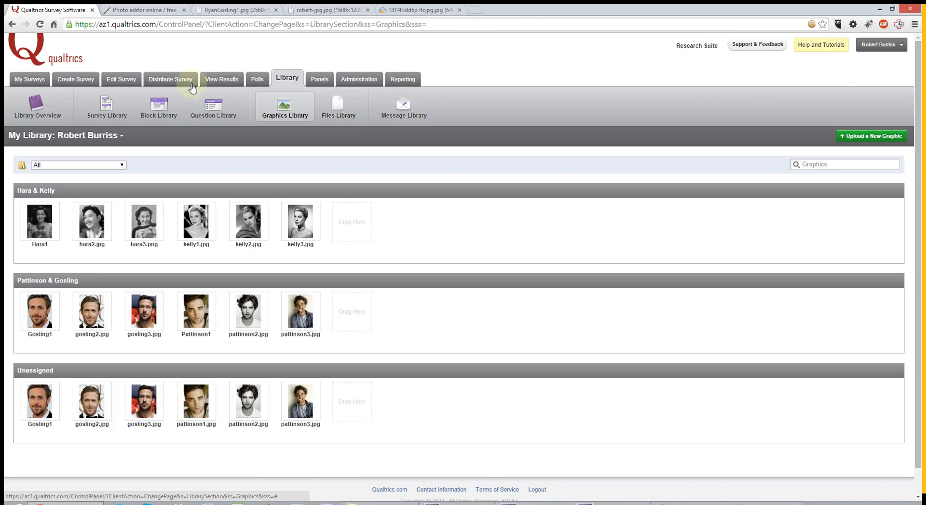
Return to editing the survey, insert pattinson1.jpg into the male faces question's second choice and remove that choice's placeholder text
click(119, 84)
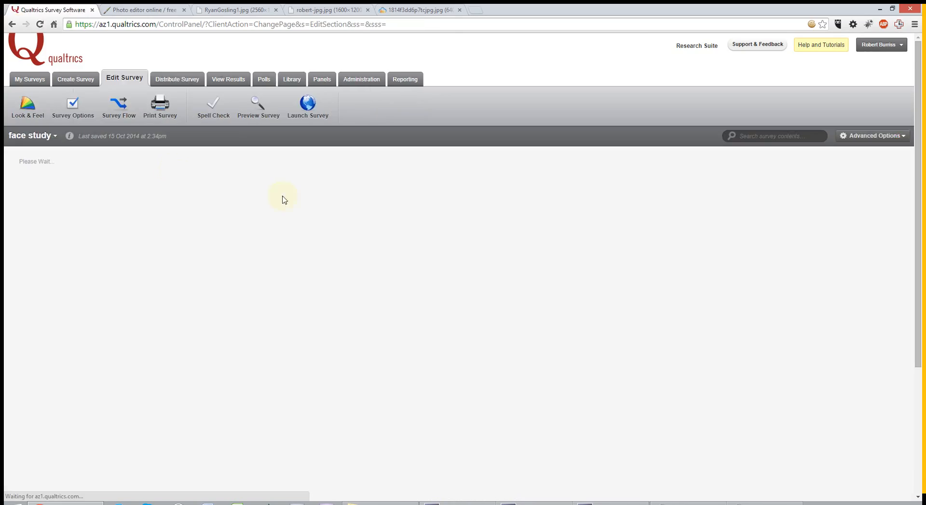
scroll(290, 202, down, 20)
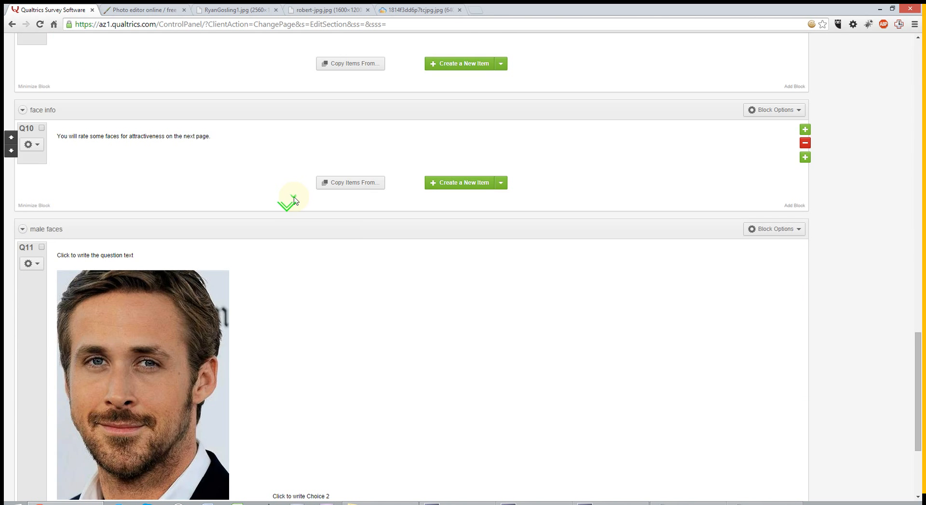
scroll(294, 201, down, 1)
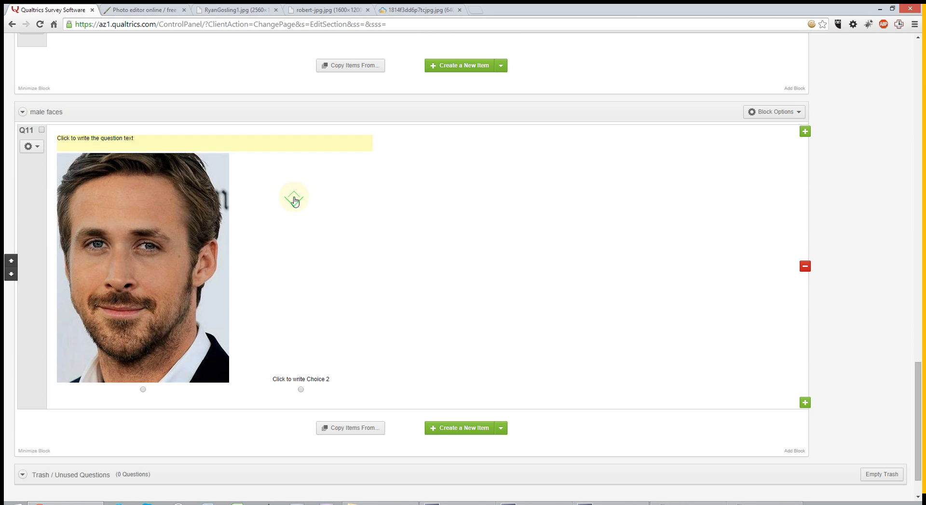
click(334, 379)
click(340, 379)
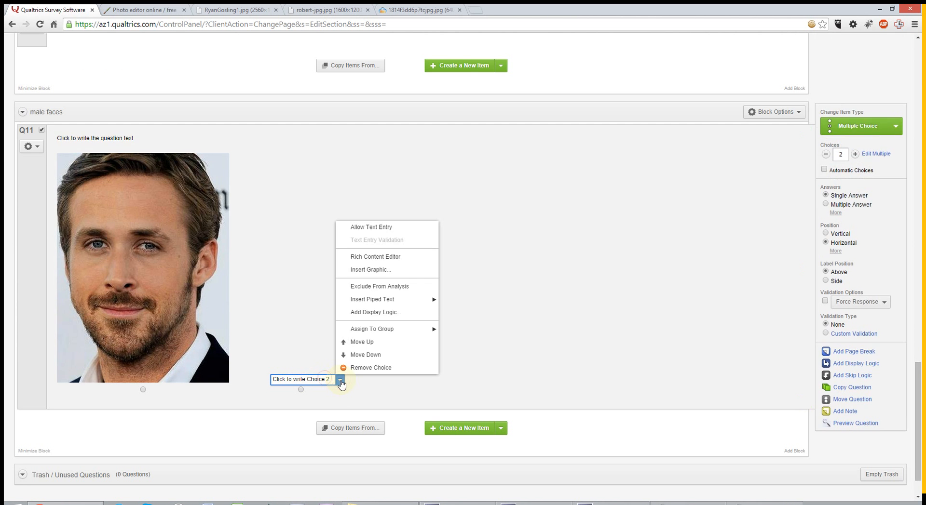
click(365, 271)
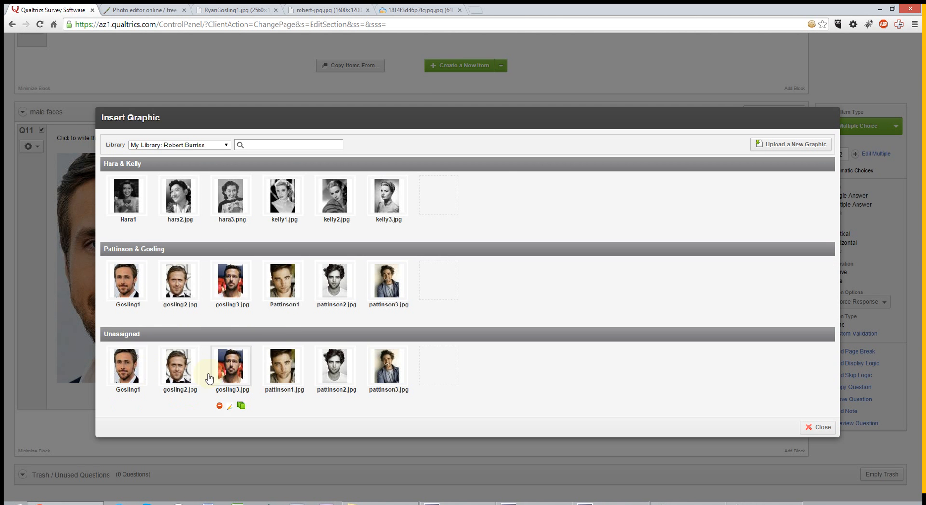
click(283, 369)
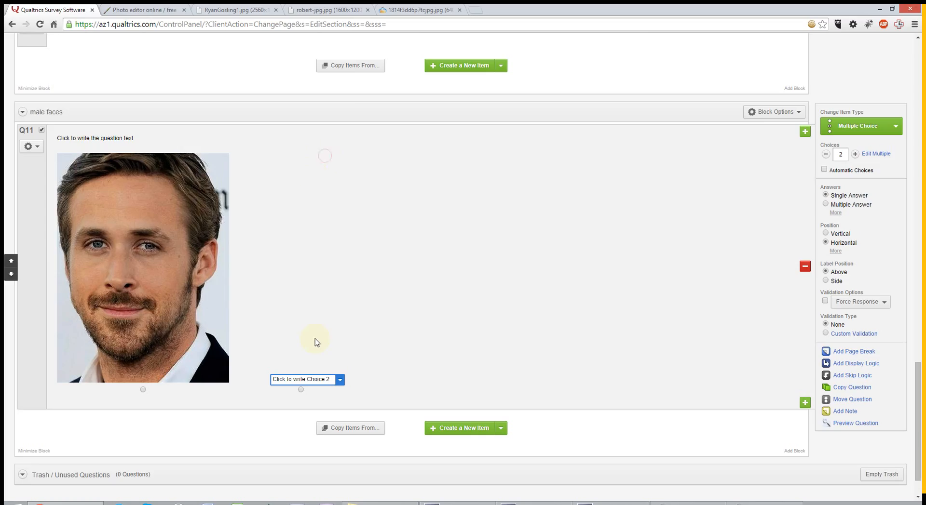
click(316, 341)
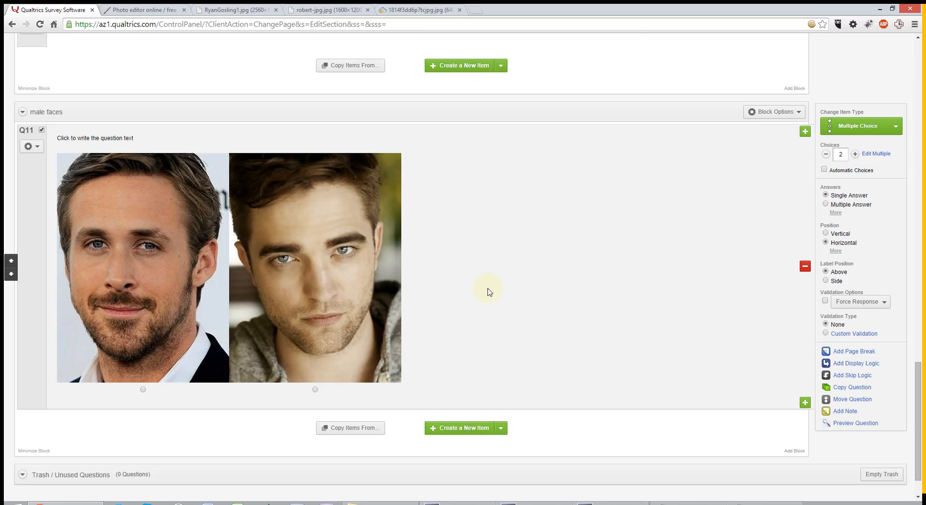
Review the sex question in the demographics block and return to the male faces question
scroll(468, 297, up, 15)
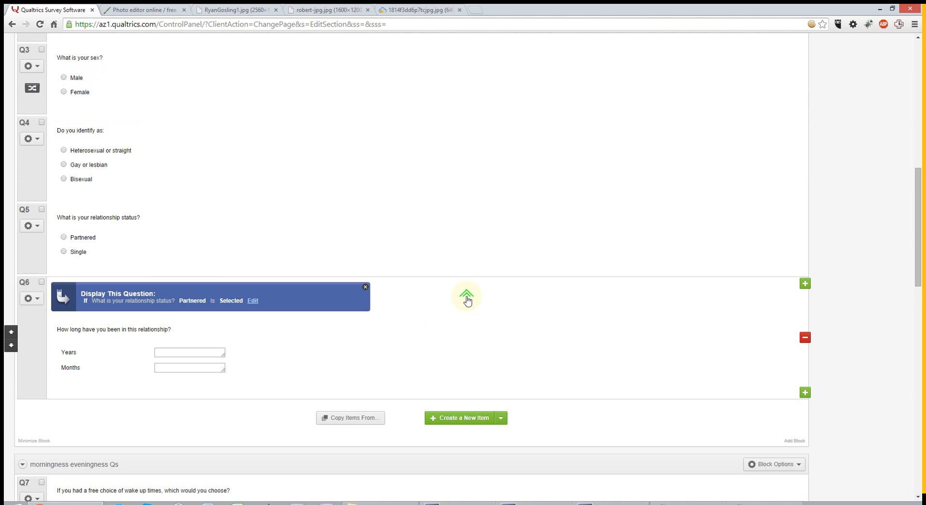
scroll(467, 299, up, 1)
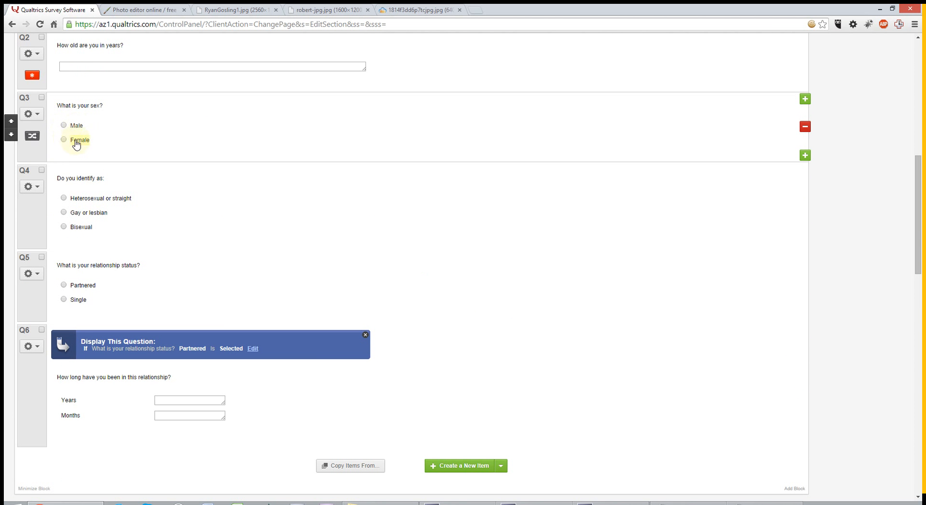
scroll(327, 193, down, 15)
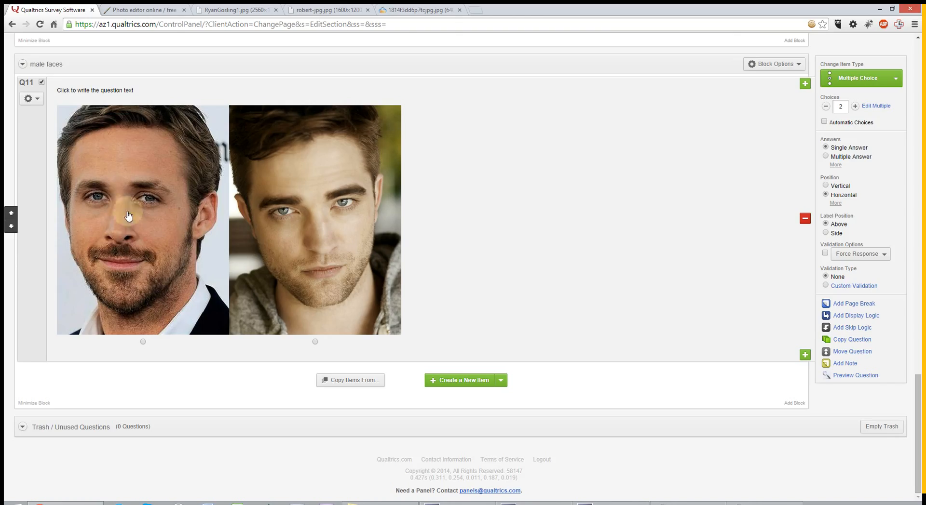
Set the male faces question to randomize the order of all its choices
click(37, 100)
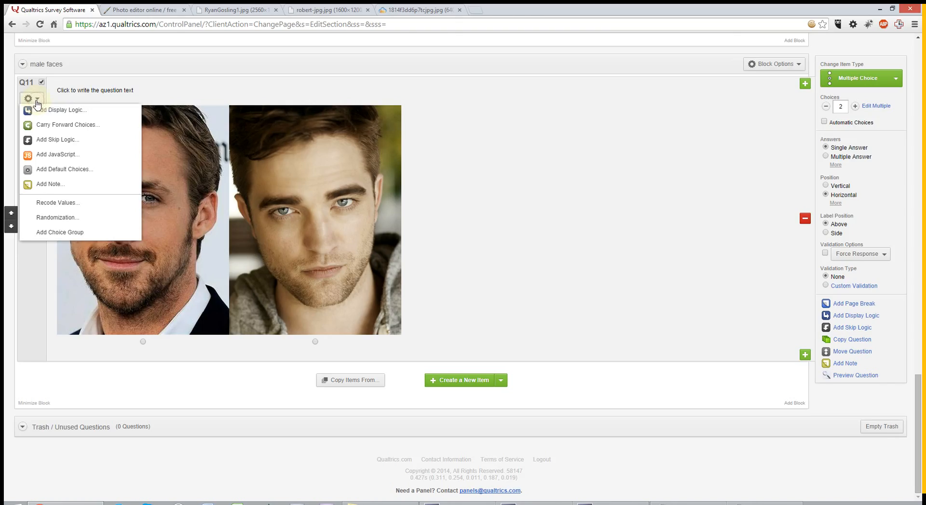
click(69, 218)
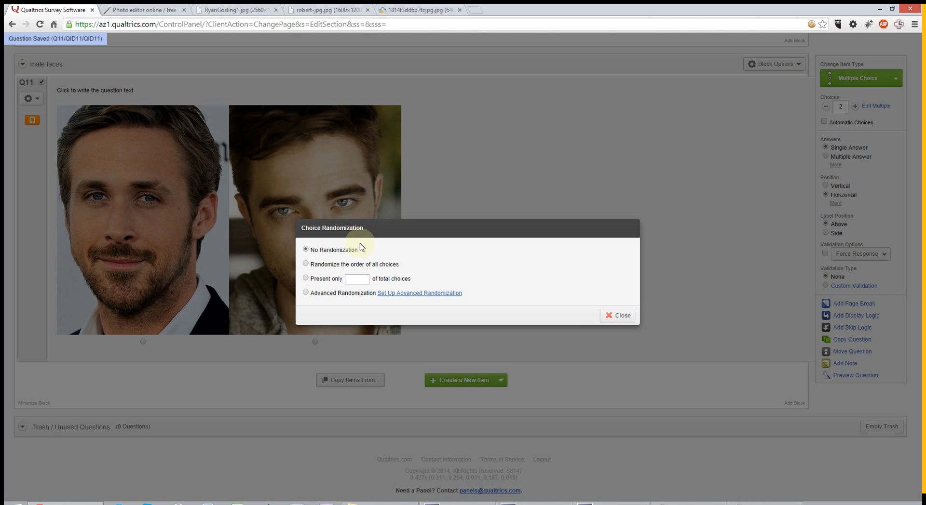
click(340, 266)
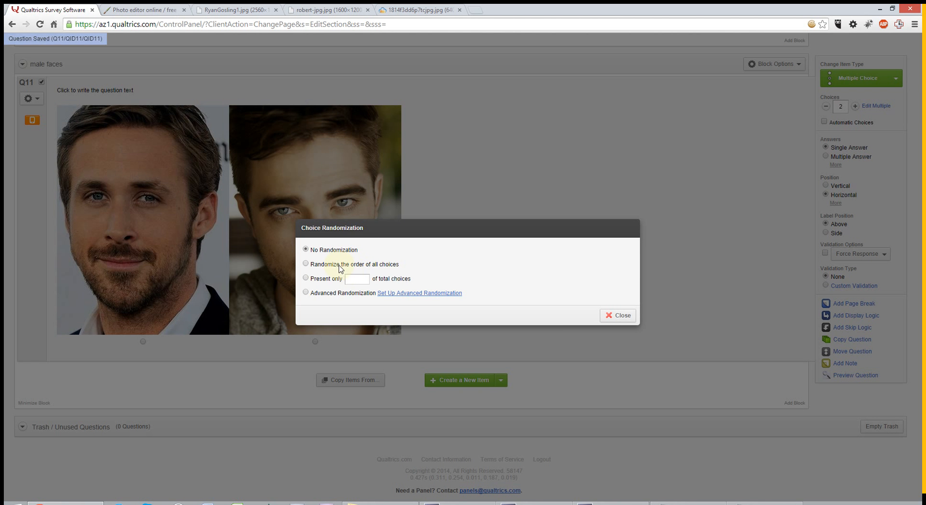
click(614, 316)
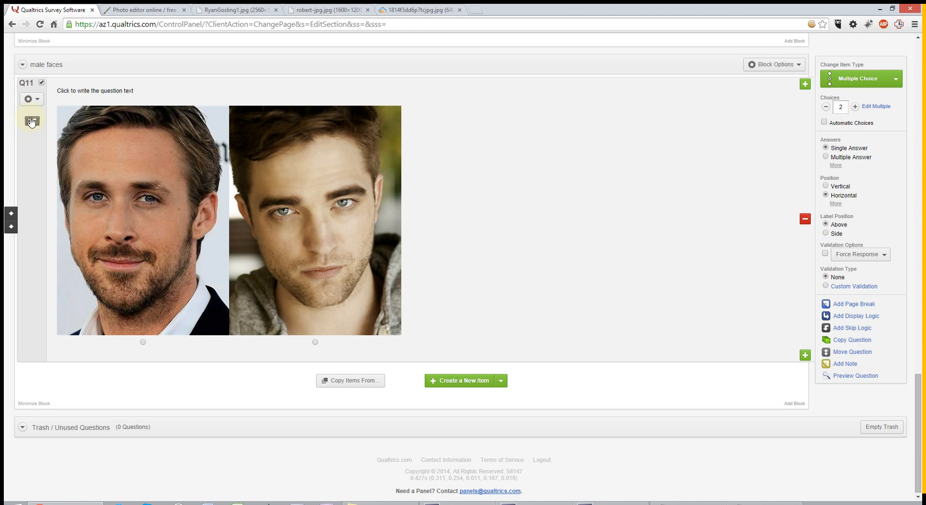
Preview the male faces block to check how its two images are presented, and close the preview
click(787, 67)
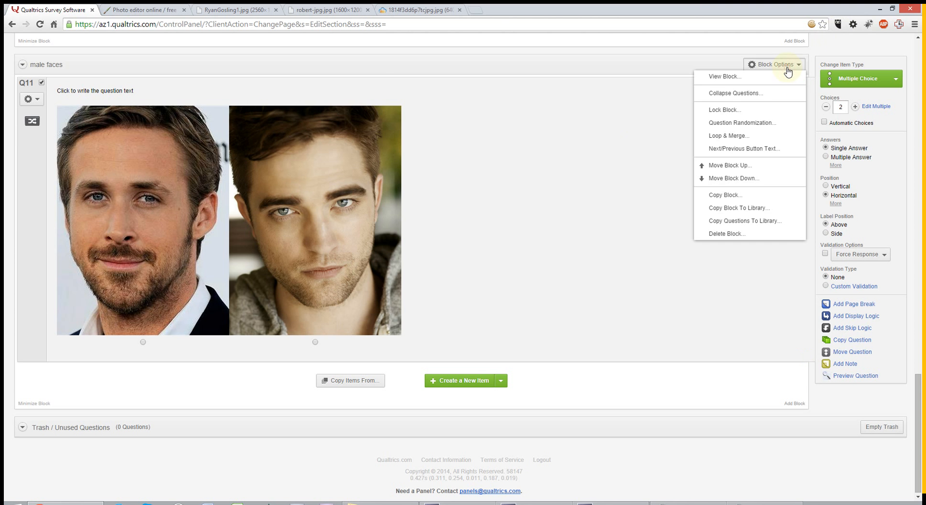
click(719, 80)
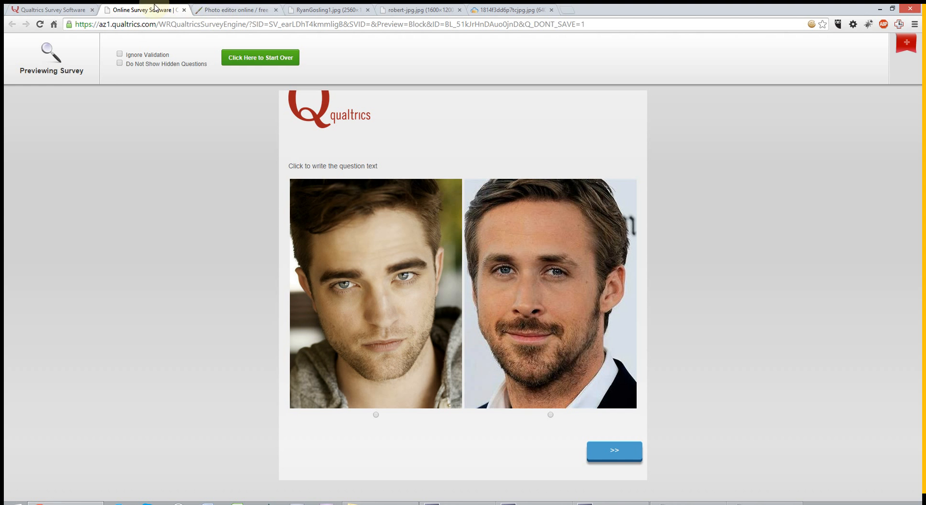
key(ctrl+w)
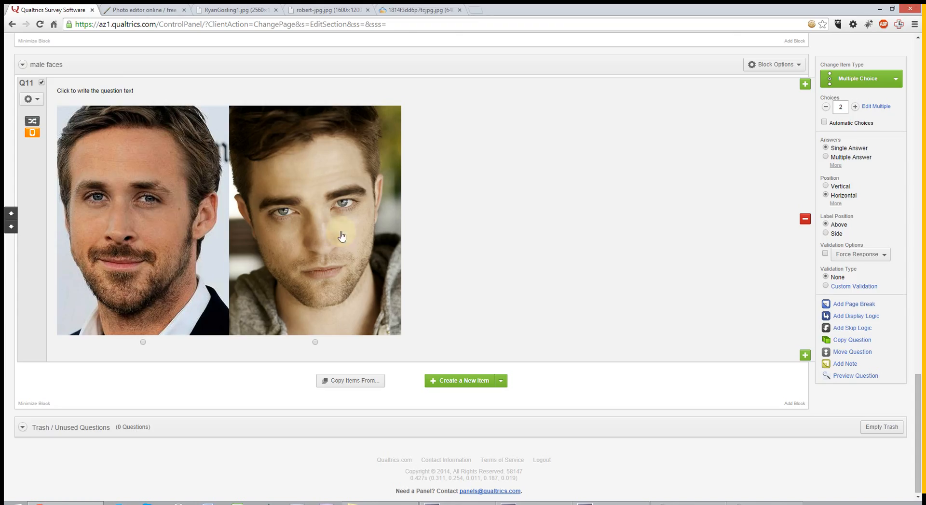
Replace the male faces question's placeholder text with "Which of these images is more attractive?"
click(112, 97)
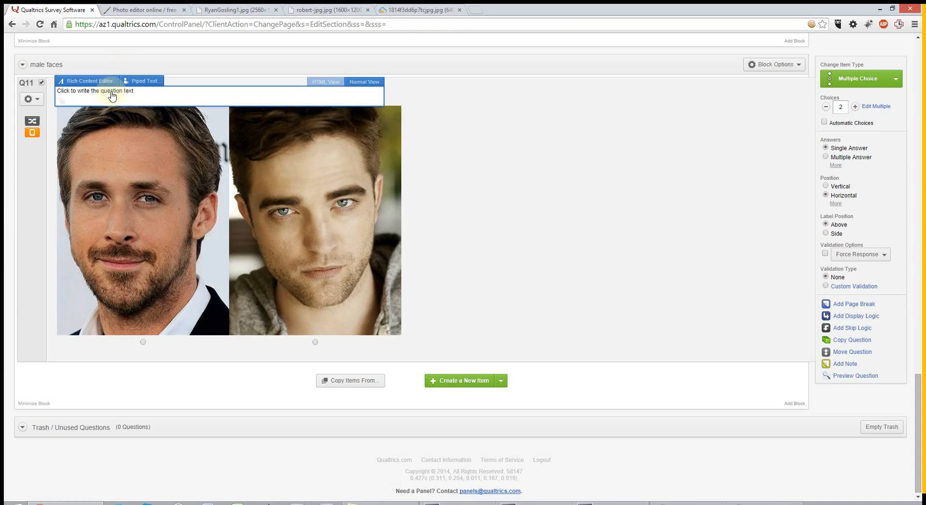
key(ctrl+a)
text(Whic)
click(466, 181)
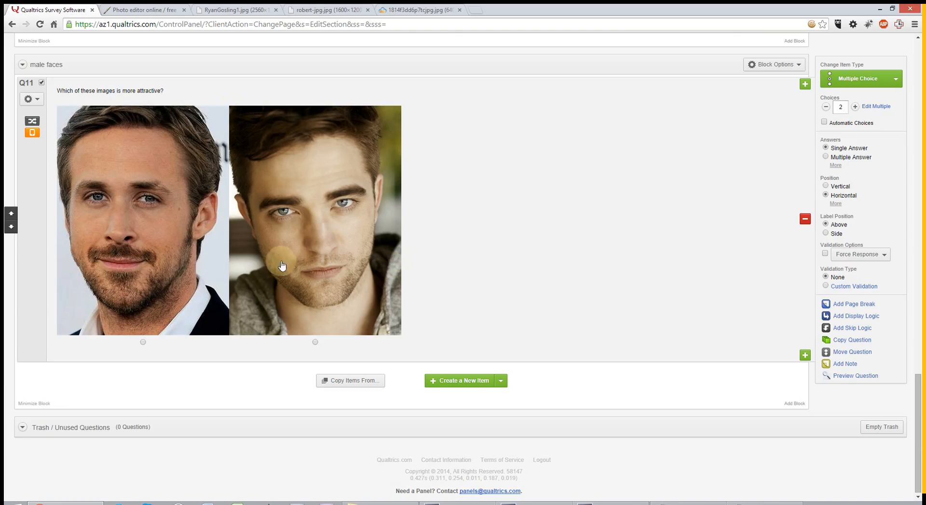
Copy question Q11 and set the copy's first choice graphic to gosling2.jpg and its second to pattinson1.jpg from the Unassigned category
click(842, 342)
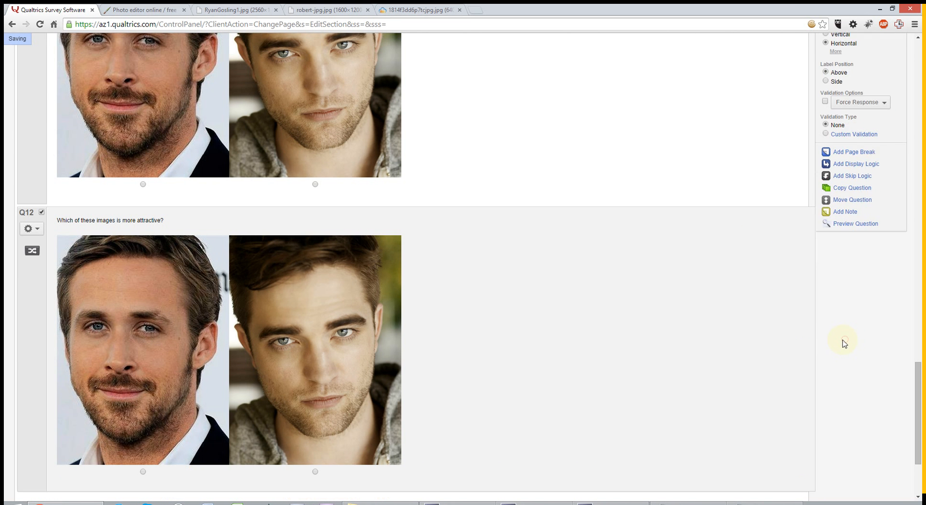
right_click(138, 310)
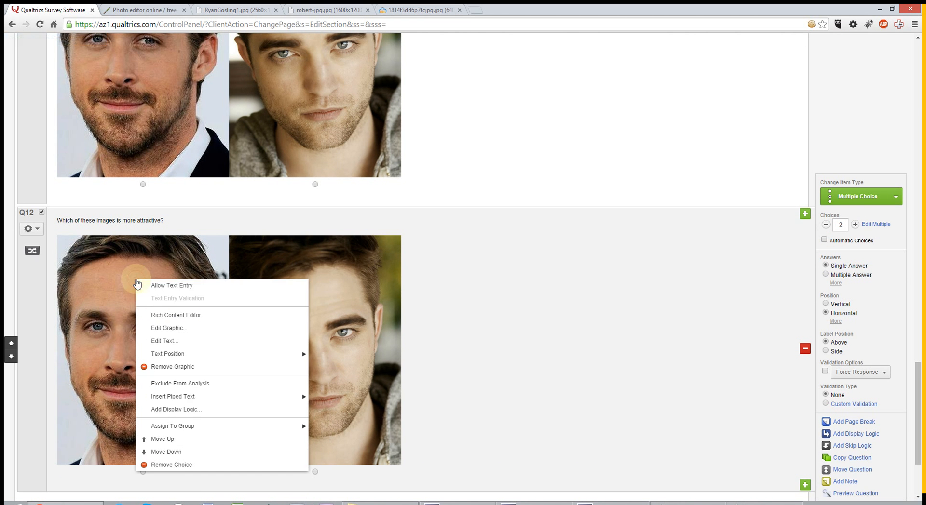
click(165, 331)
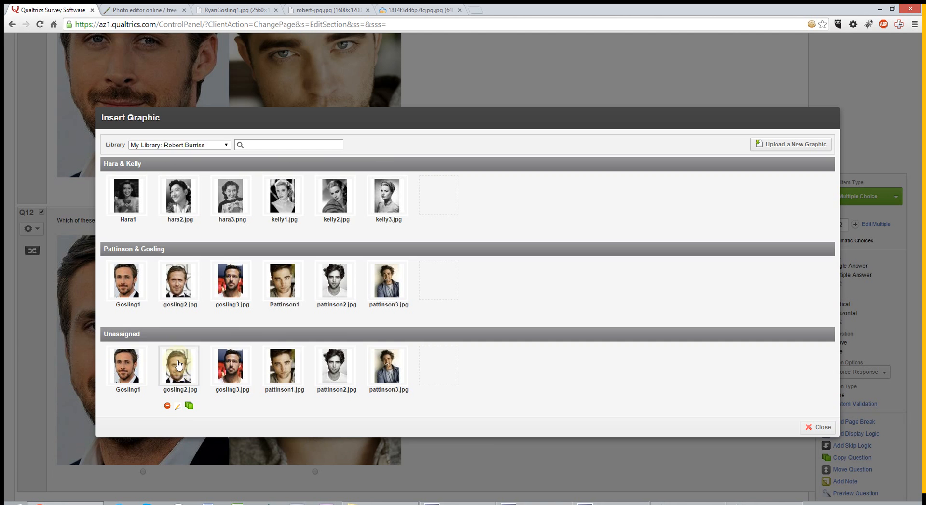
click(178, 371)
click(287, 296)
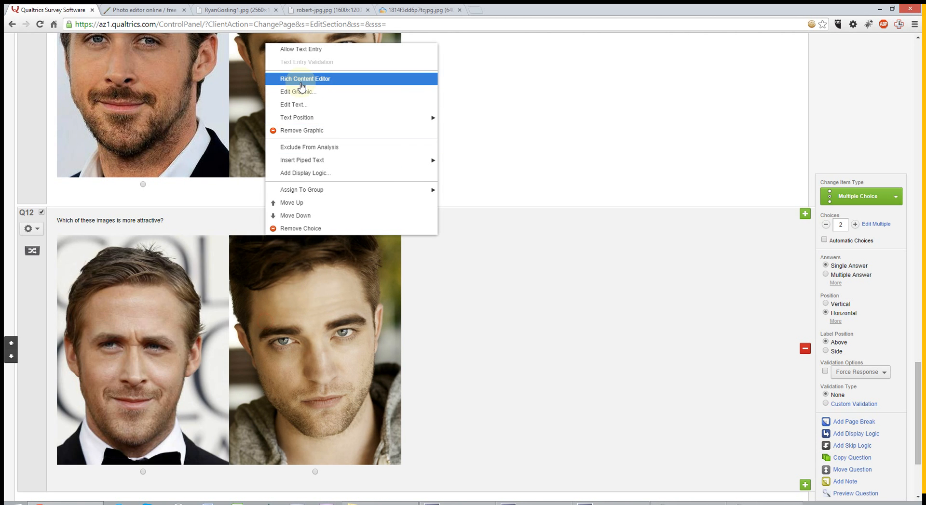
click(296, 91)
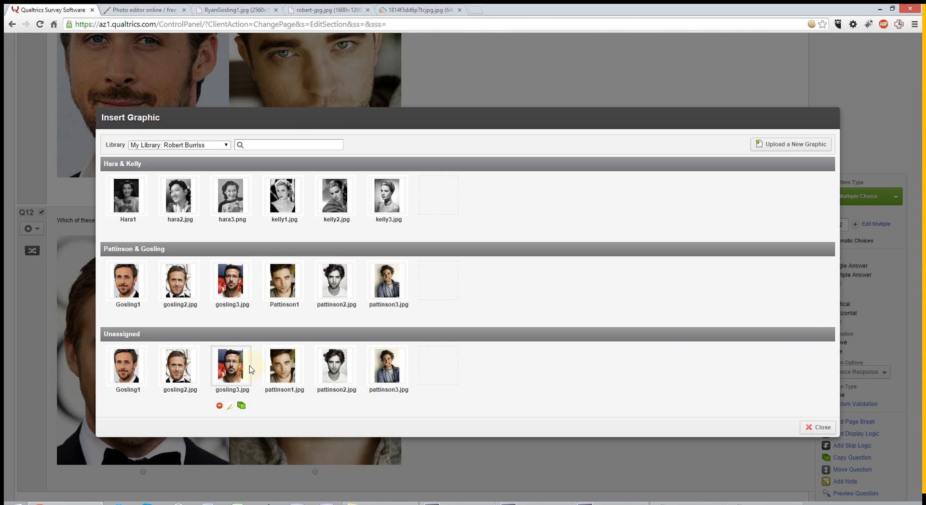
click(284, 368)
Copy question Q12 and set the new copy's first choice graphic to gosling3.jpg and its second to pattinson3.jpg from the Unassigned category
scroll(553, 378, down, 3)
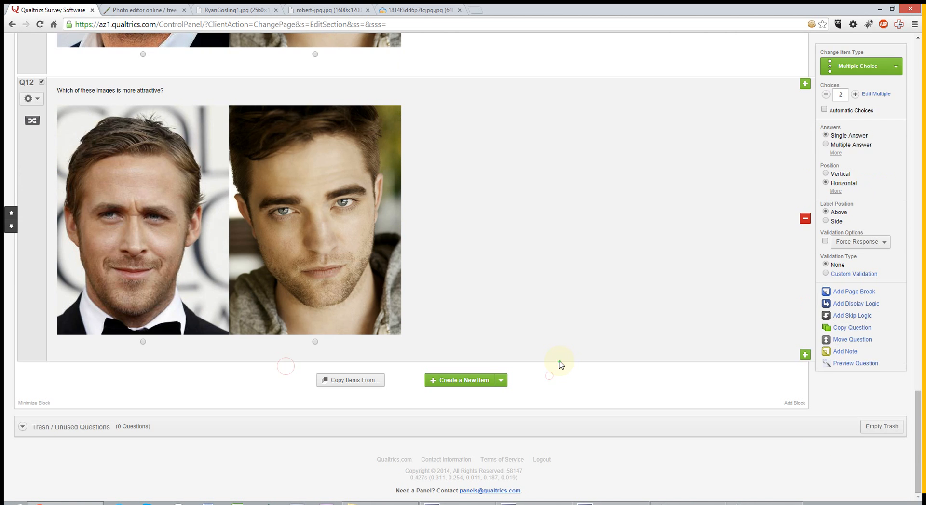
click(851, 329)
click(182, 330)
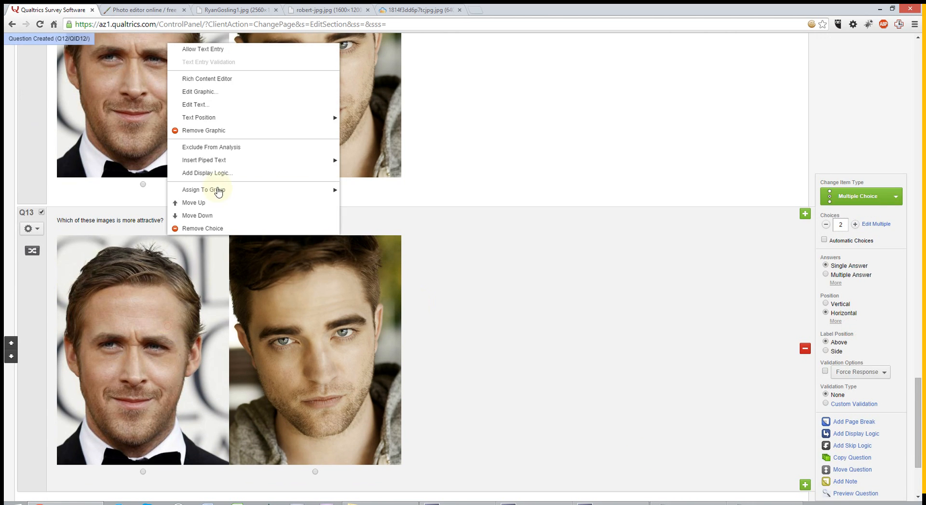
click(207, 93)
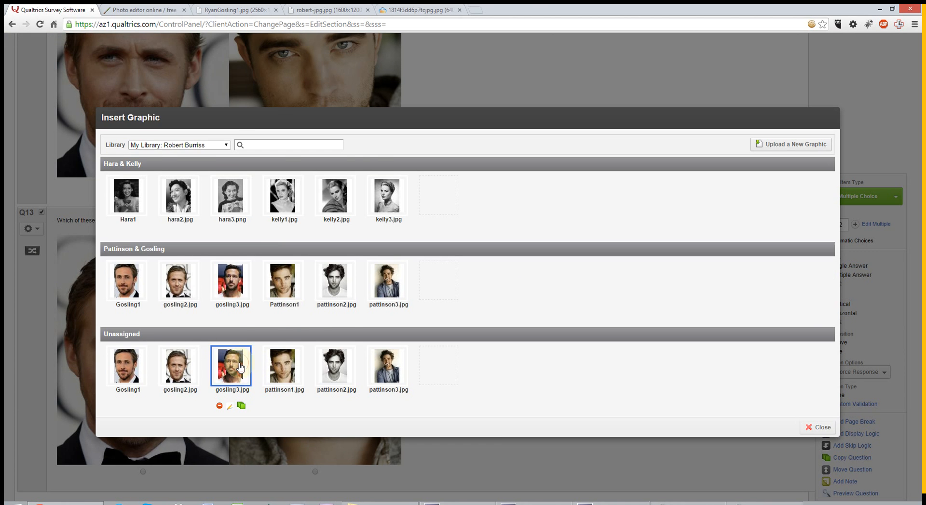
click(231, 361)
click(286, 345)
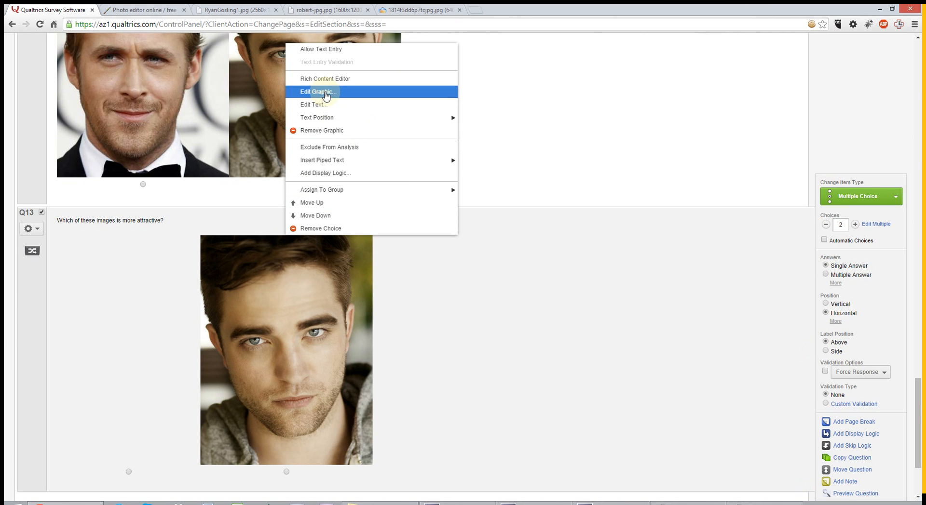
click(306, 92)
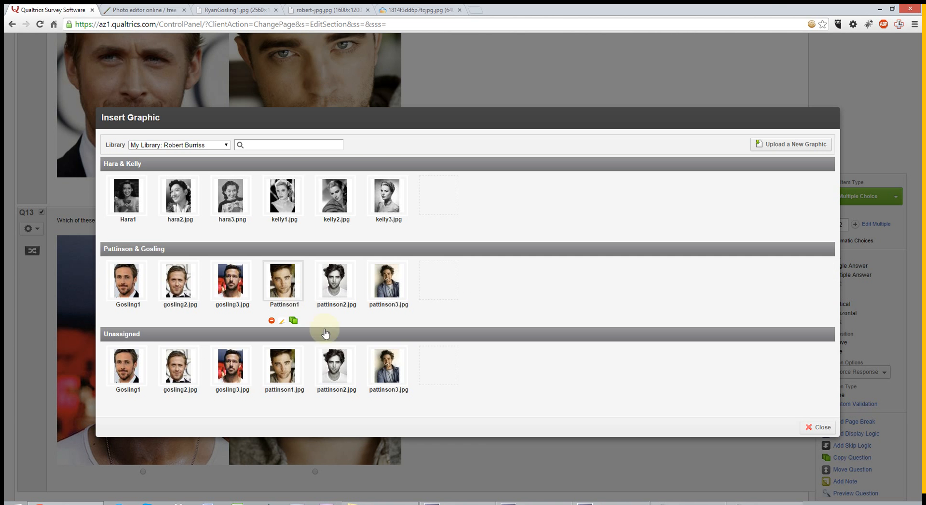
click(385, 366)
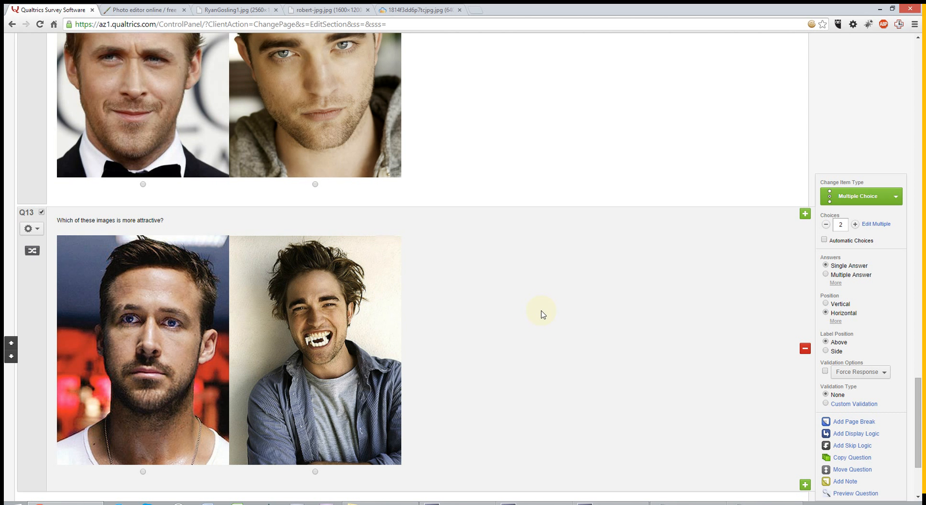
Open a preview of the "male faces" block
scroll(540, 315, up, 11)
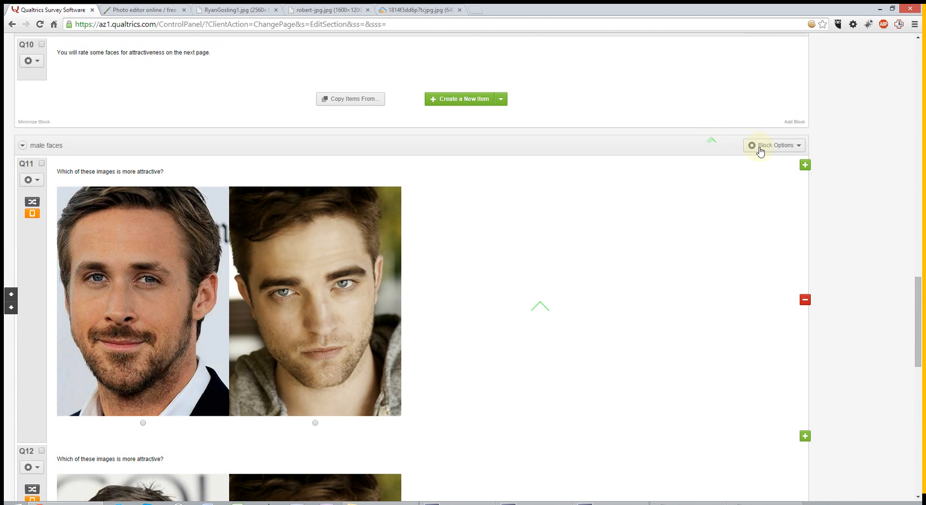
click(760, 151)
click(722, 156)
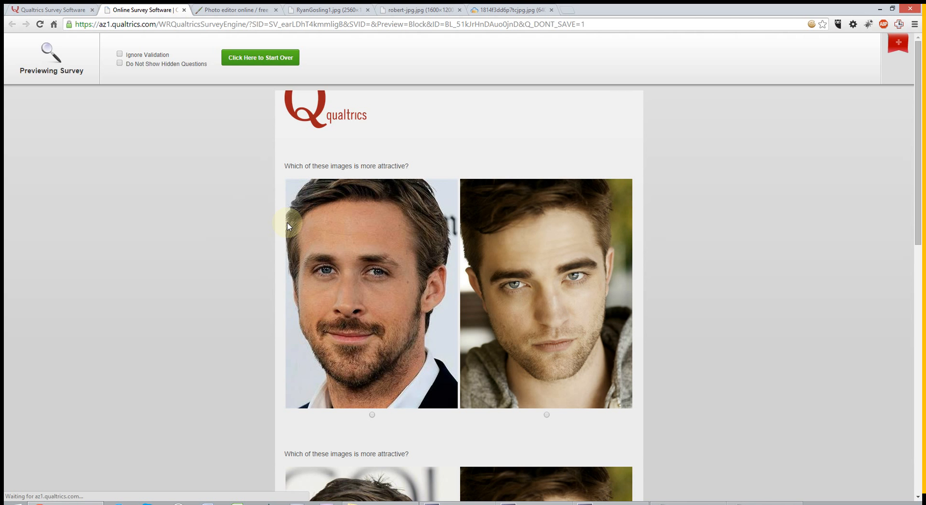
Examine the image pairs and page layout of all three attractiveness questions in the block preview
scroll(287, 224, down, 2)
scroll(206, 200, down, 5)
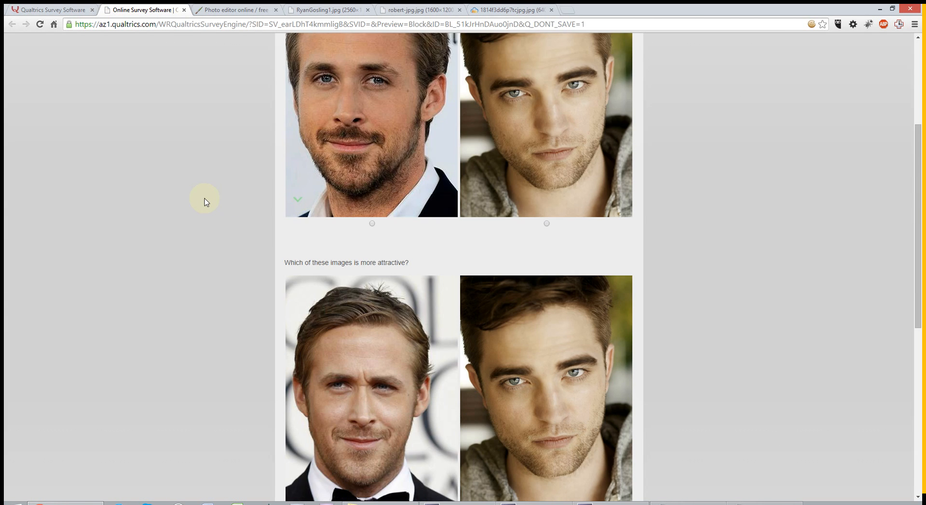
scroll(205, 201, down, 5)
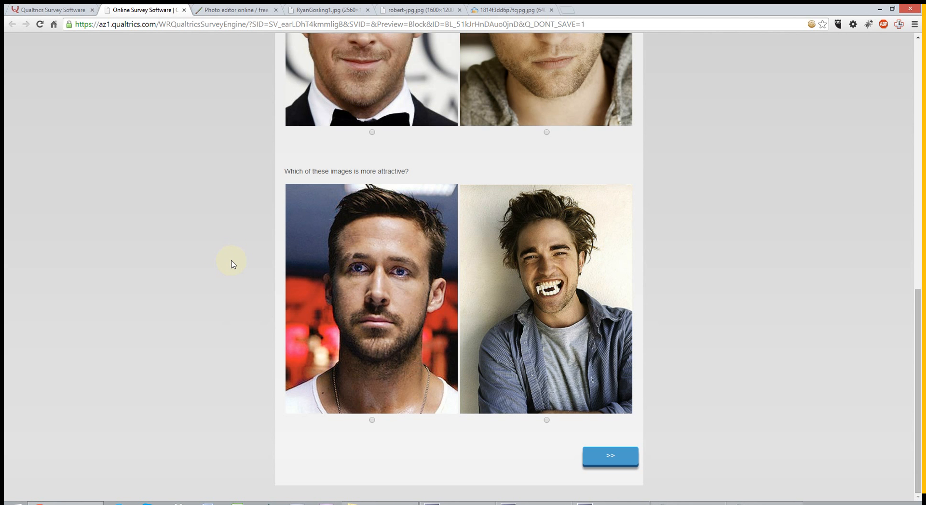
scroll(232, 265, up, 10)
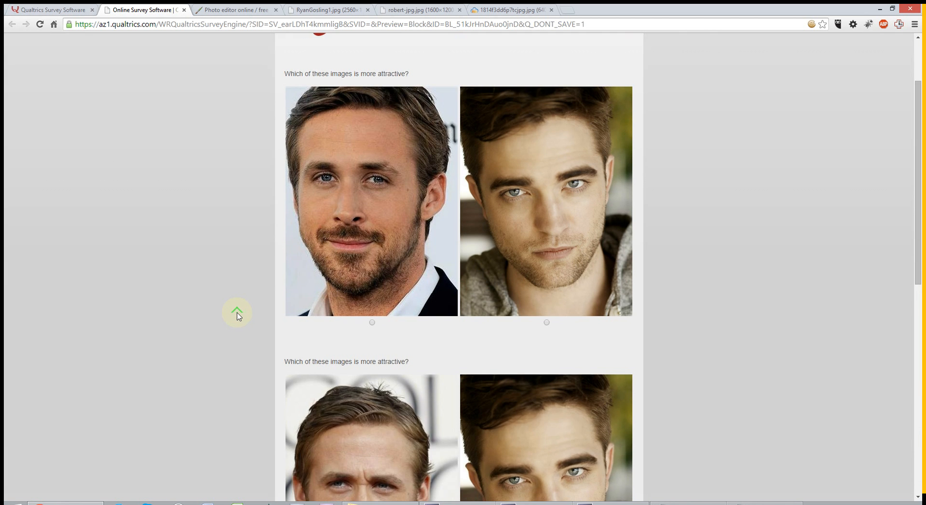
scroll(237, 316, down, 4)
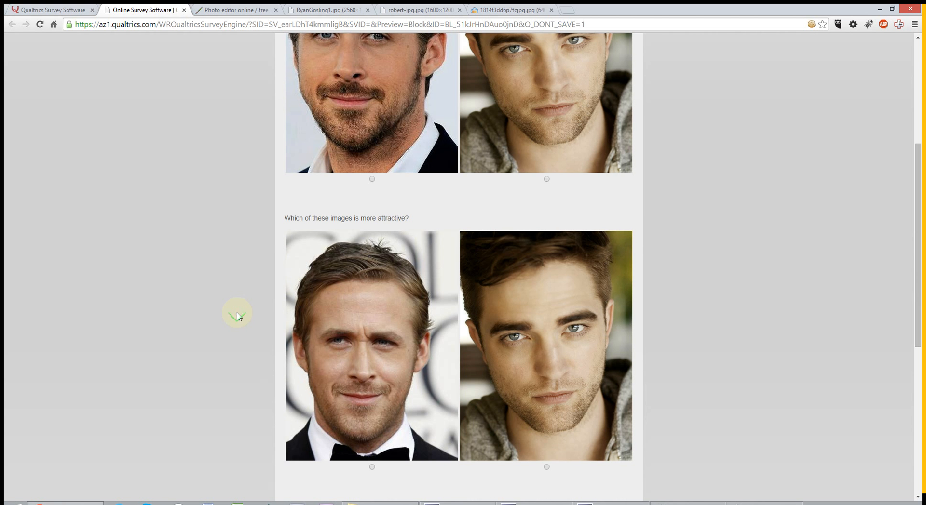
scroll(662, 347, up, 2)
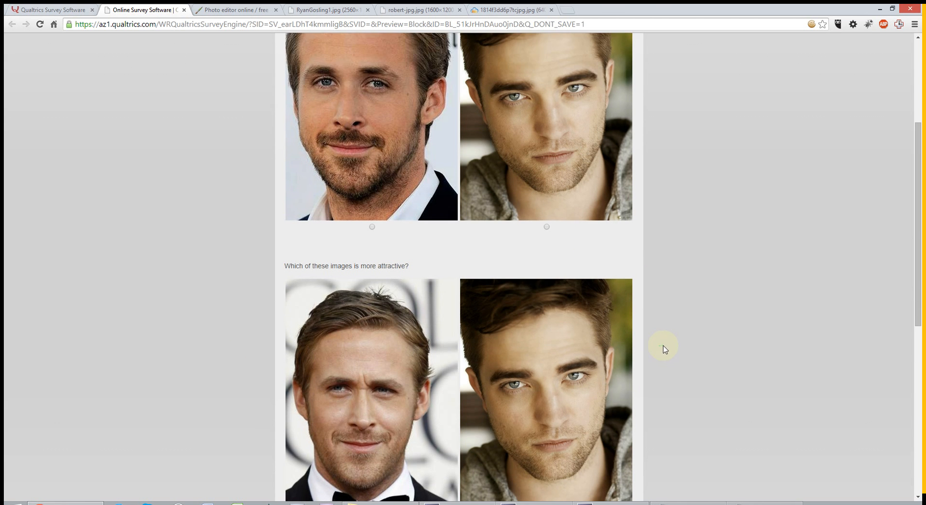
scroll(625, 320, down, 3)
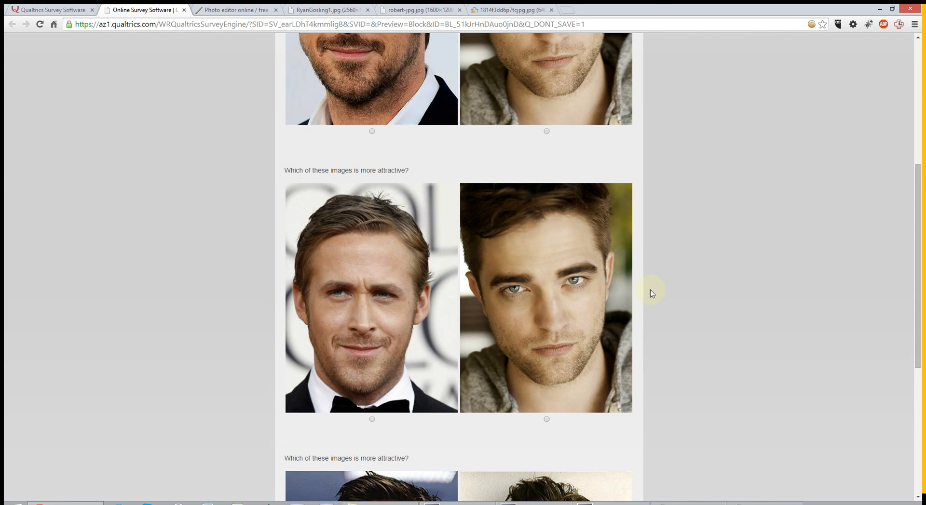
scroll(668, 314, down, 3)
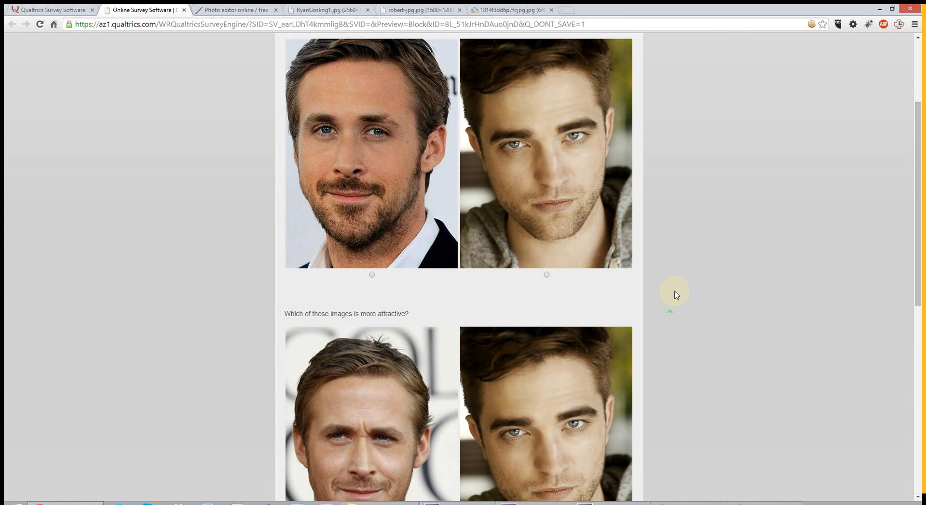
scroll(671, 389, up, 1)
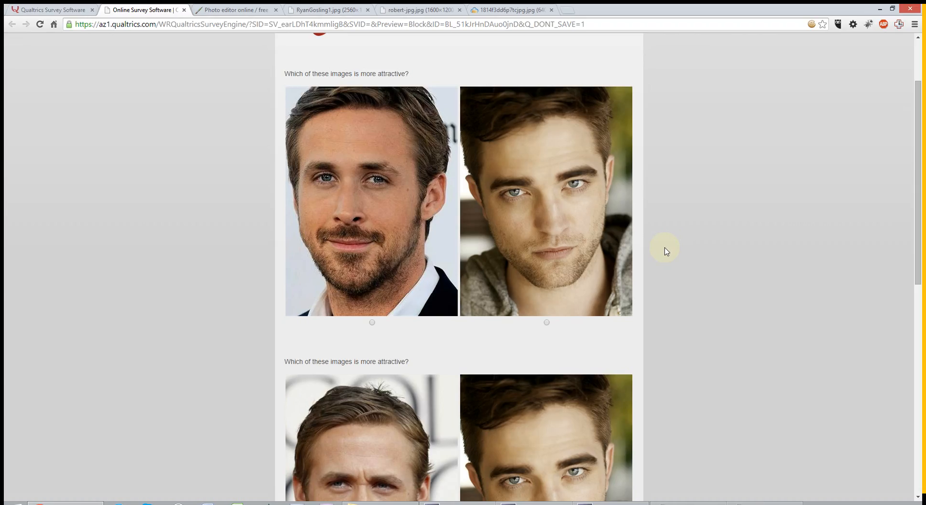
scroll(692, 383, down, 2)
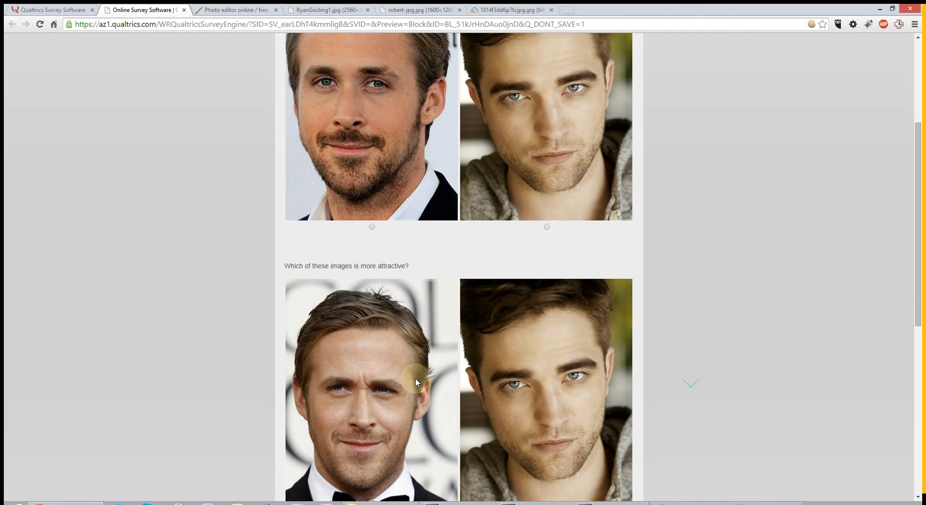
scroll(420, 382, up, 1)
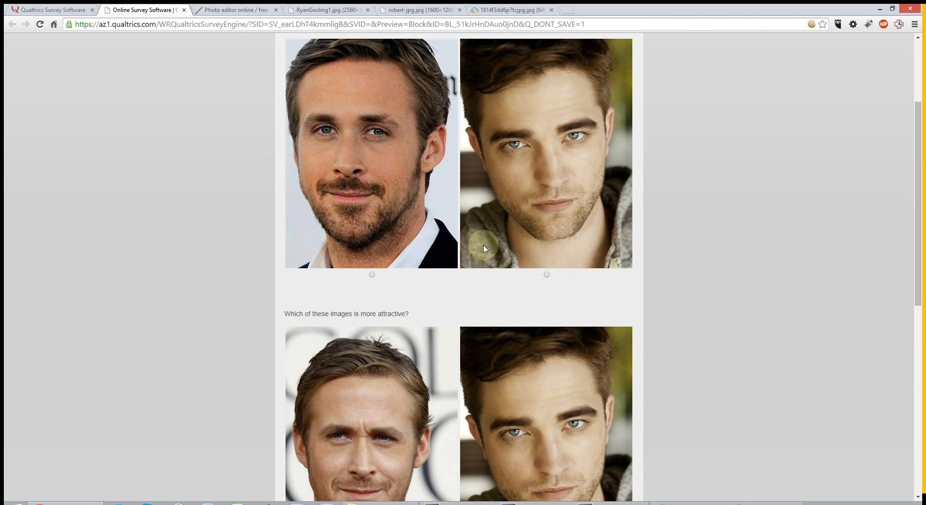
scroll(389, 354, down, 2)
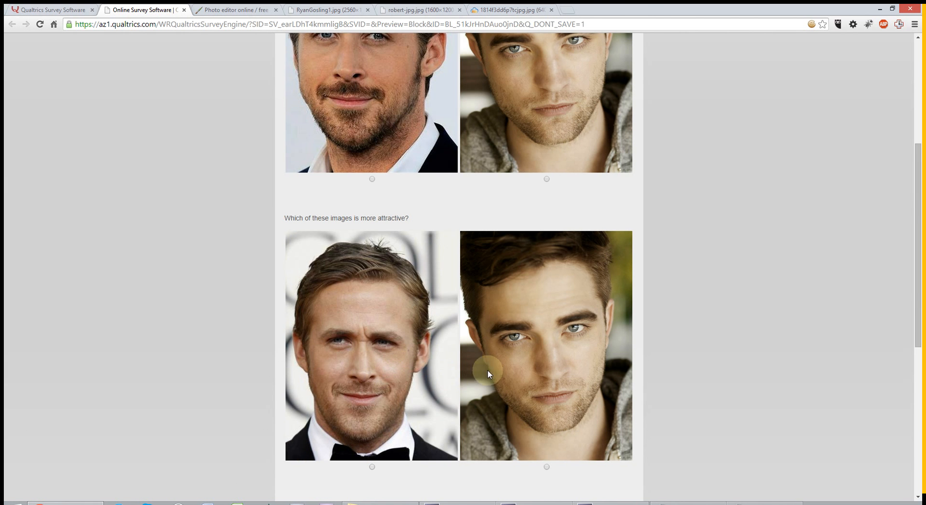
scroll(487, 373, down, 2)
scroll(656, 290, down, 3)
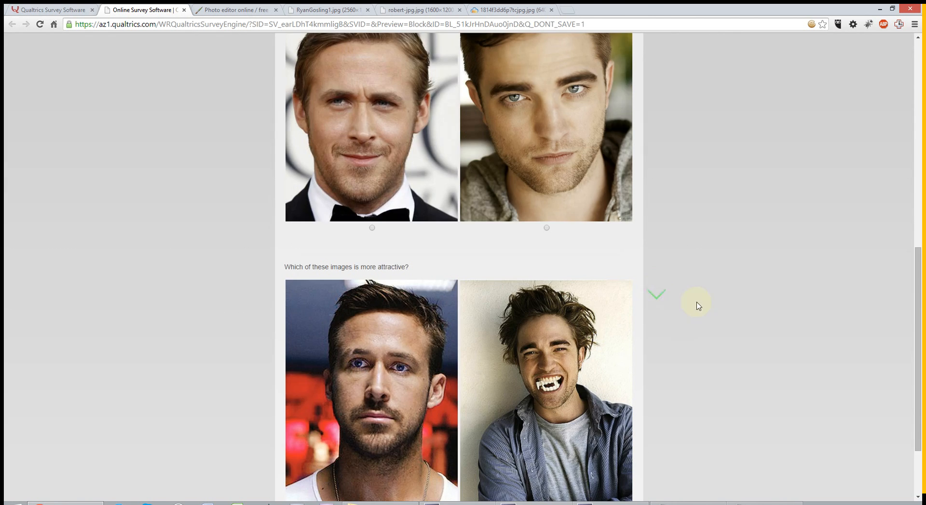
scroll(699, 305, down, 1)
scroll(699, 306, up, 10)
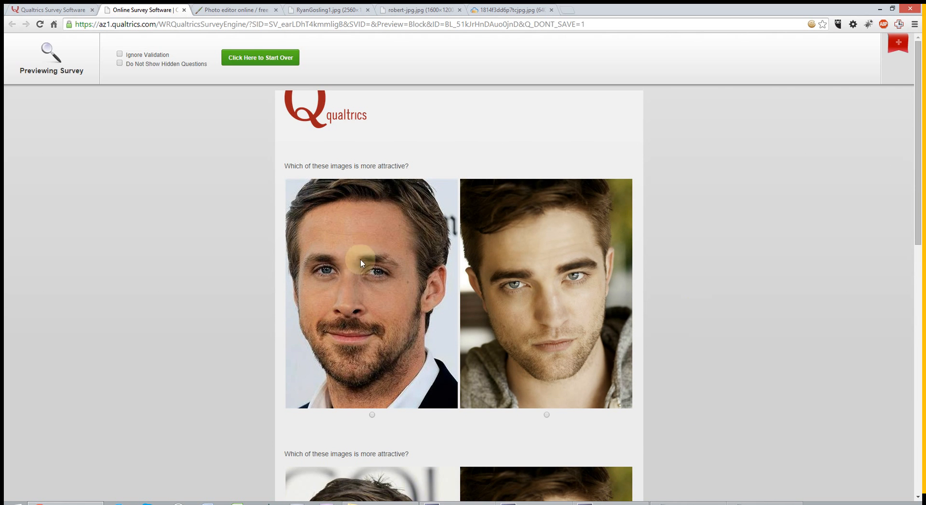
scroll(296, 257, down, 2)
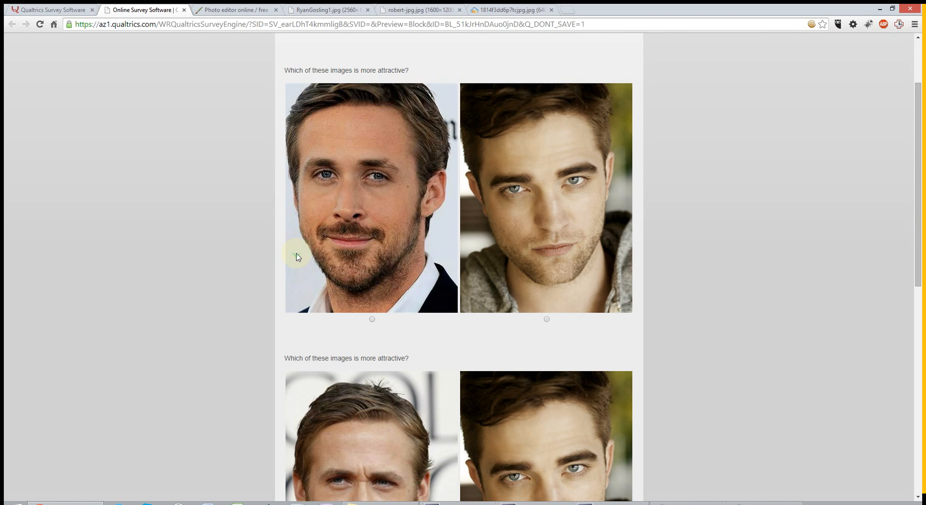
scroll(564, 135, down, 2)
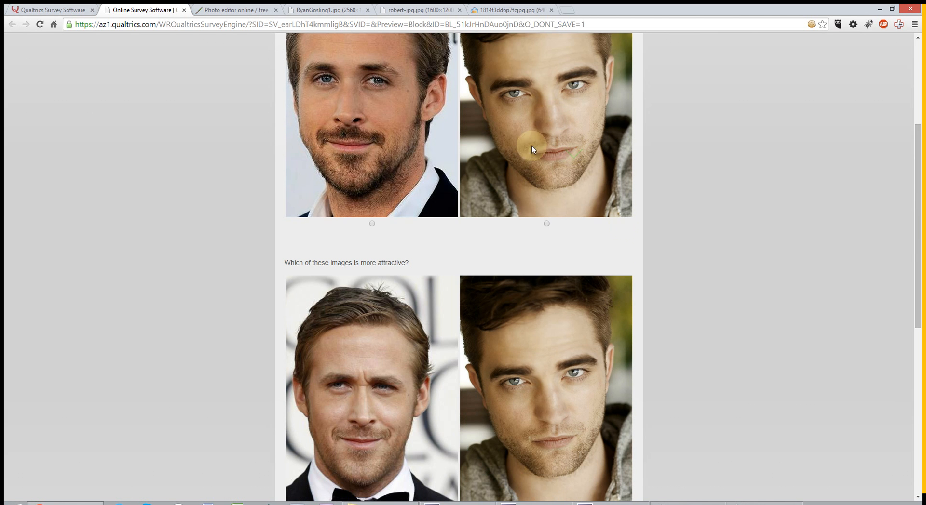
scroll(534, 300, down, 2)
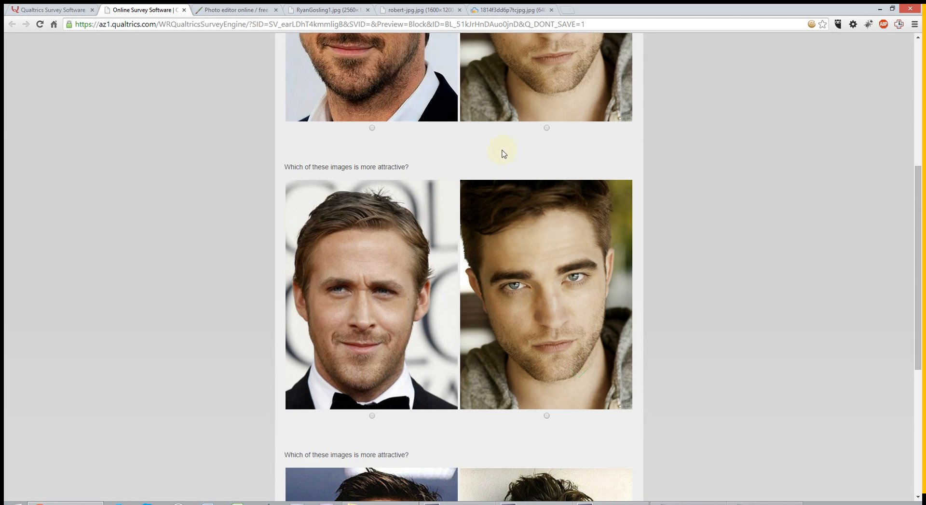
scroll(647, 310, down, 4)
scroll(645, 311, up, 8)
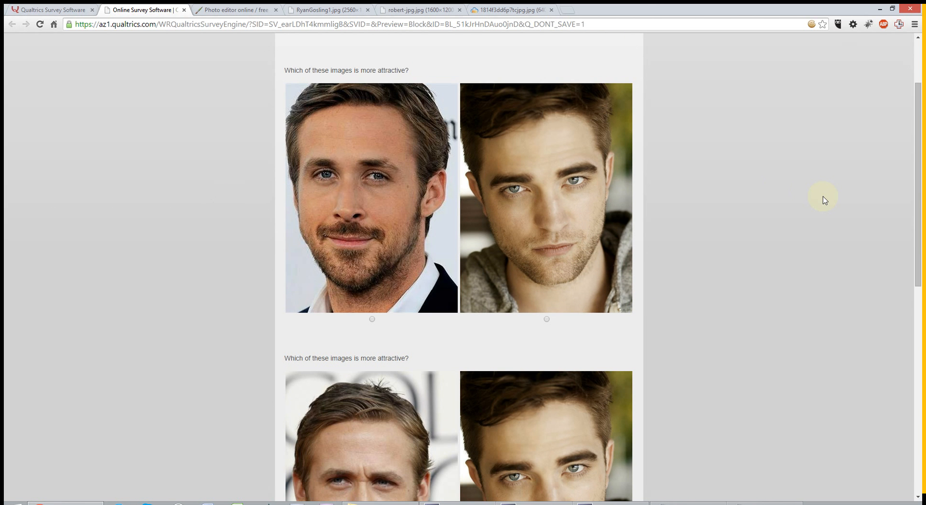
scroll(822, 198, down, 5)
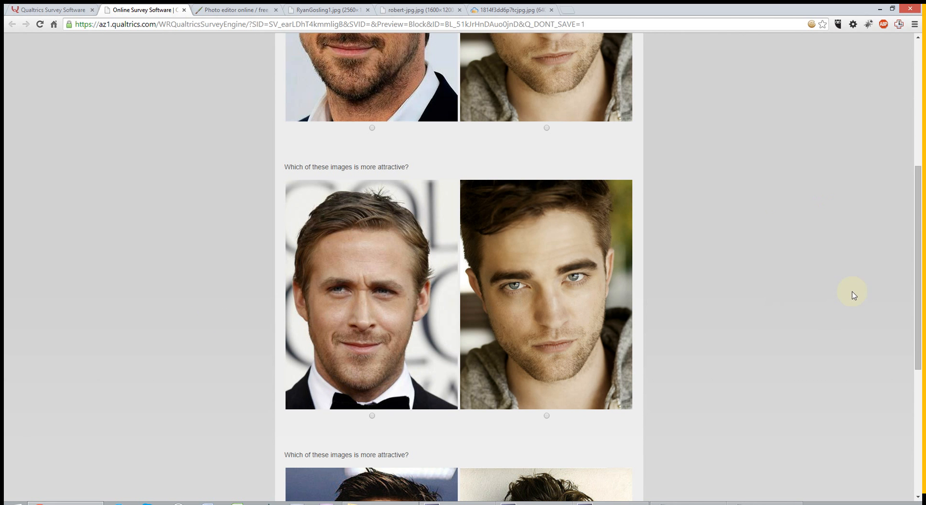
scroll(776, 321, down, 3)
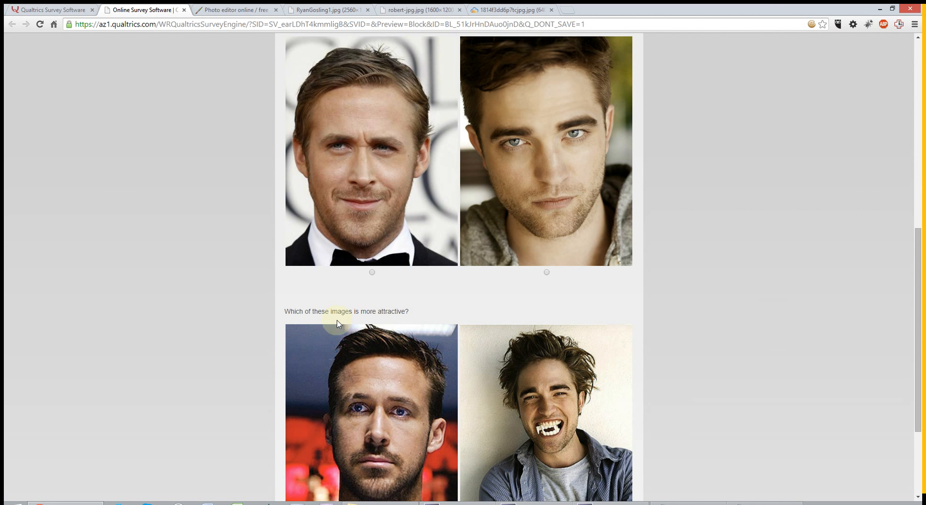
Return to the survey editor and replace Q12's second choice image with pattinson2.jpg from the library's Unassigned group
click(40, 8)
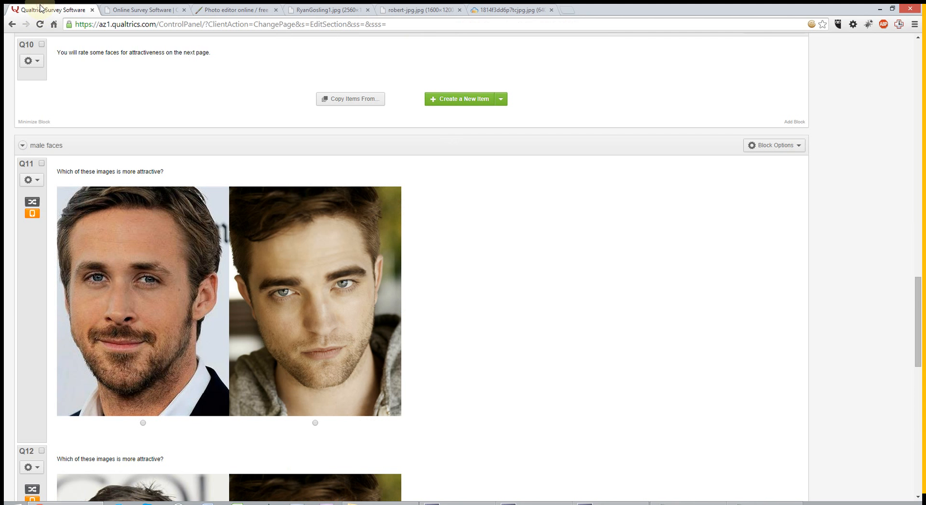
scroll(469, 269, down, 7)
click(471, 262)
right_click(286, 241)
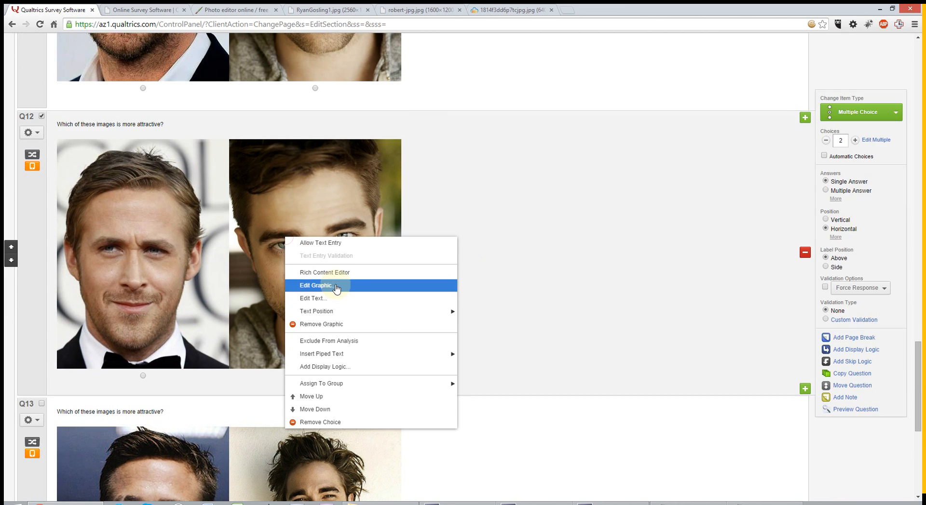
click(336, 286)
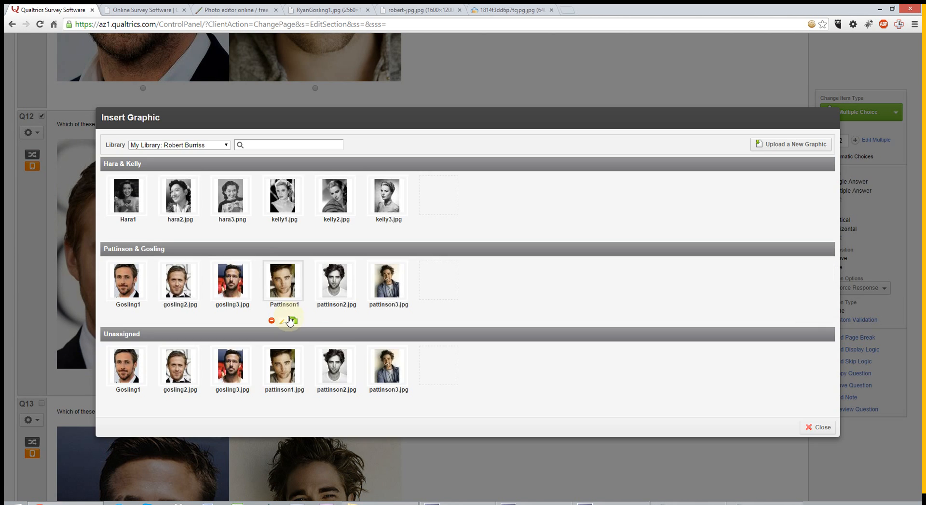
click(333, 365)
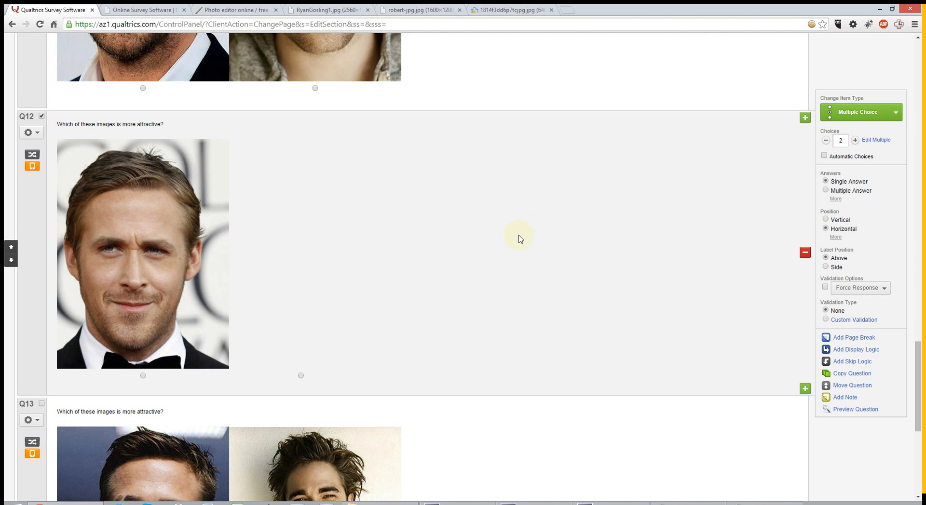
Add a page break after Q11 in the "male faces" block
scroll(519, 238, up, 5)
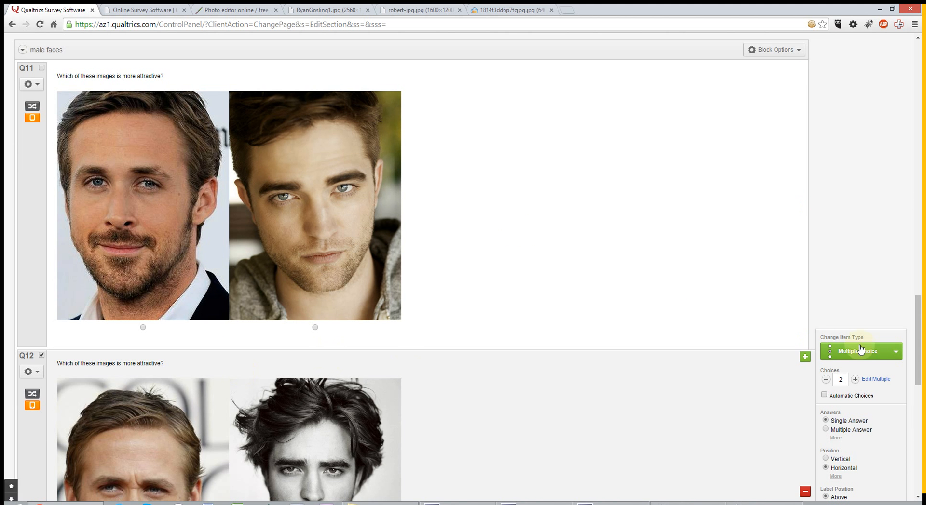
scroll(676, 270, down, 2)
scroll(662, 246, up, 2)
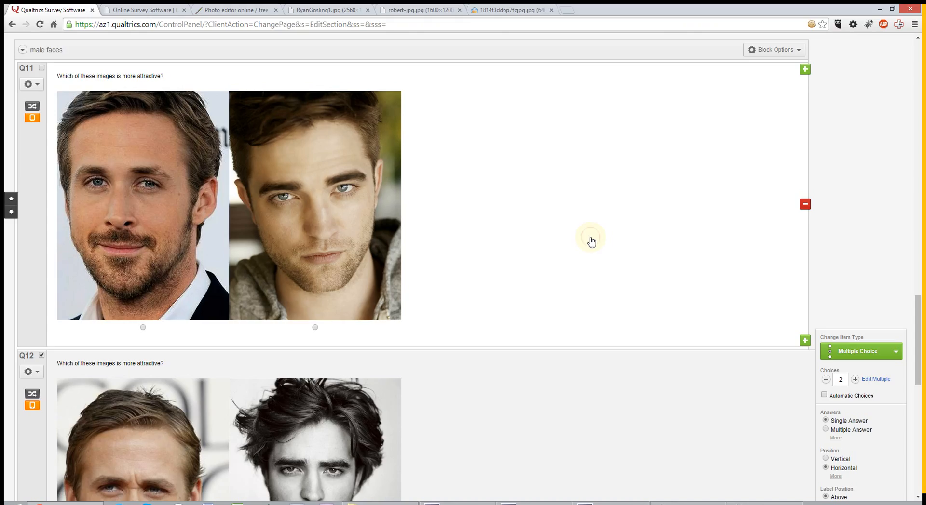
click(591, 242)
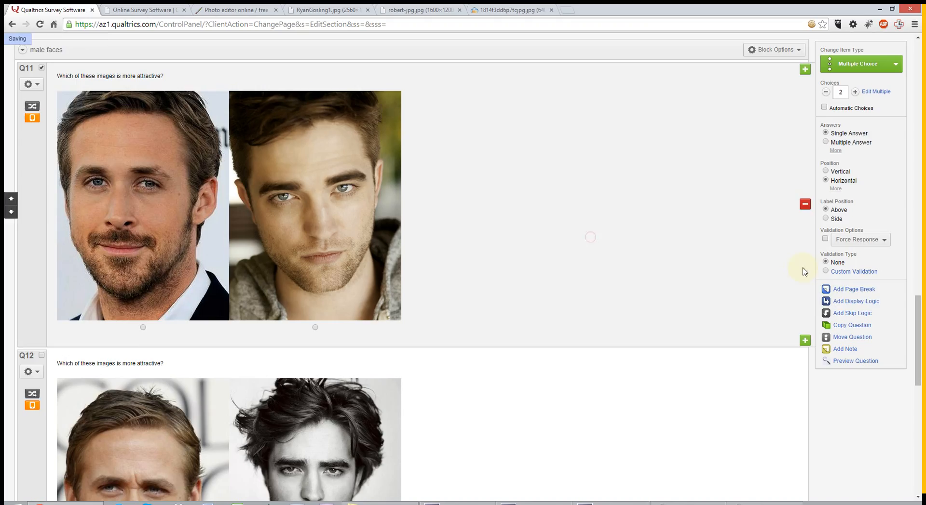
click(839, 292)
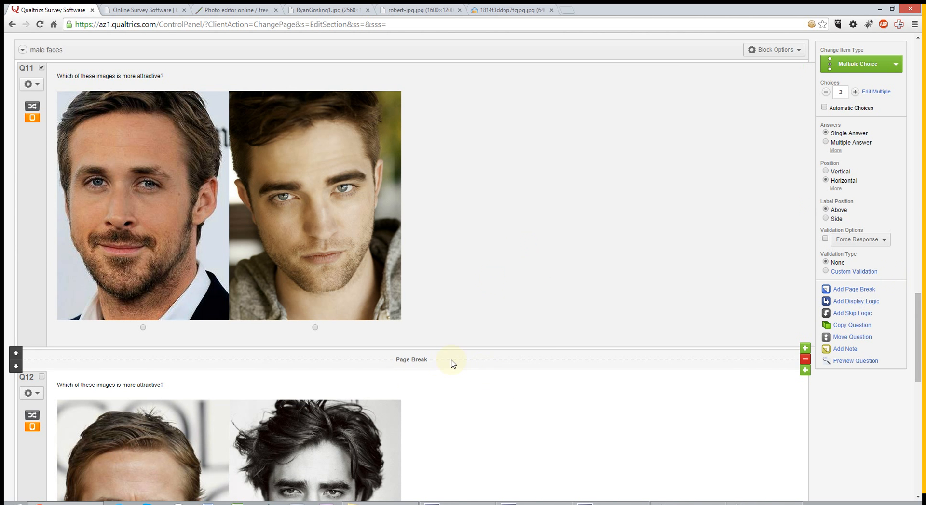
Reload the block preview, advance past the first question's page, and check the layout of the second page
click(156, 9)
click(153, 24)
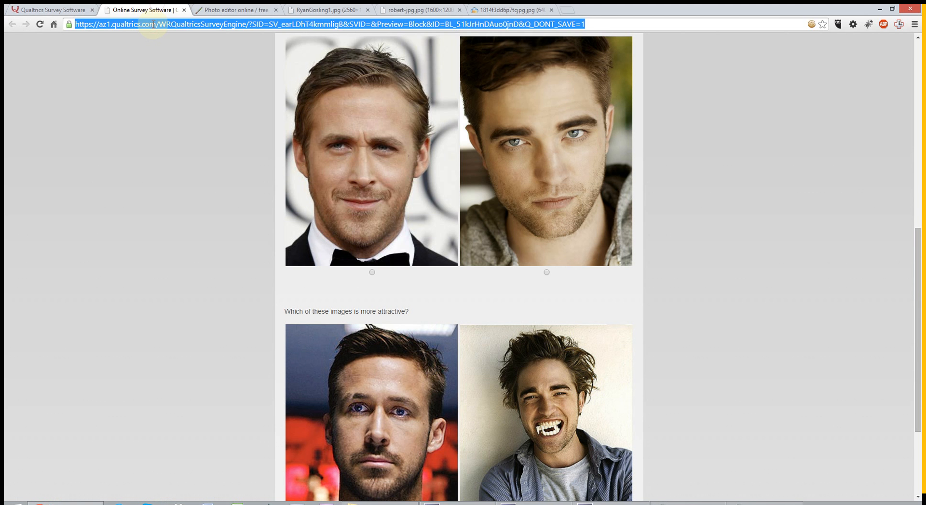
key(Return)
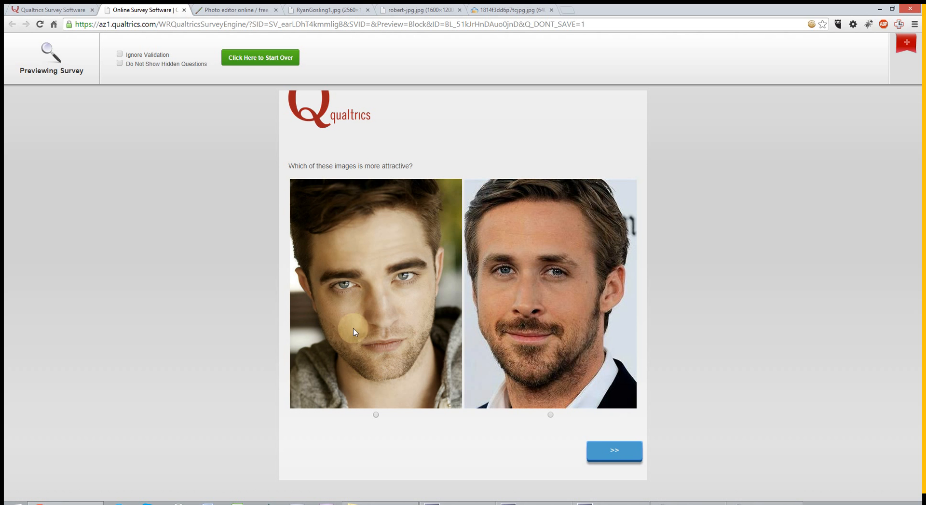
click(599, 458)
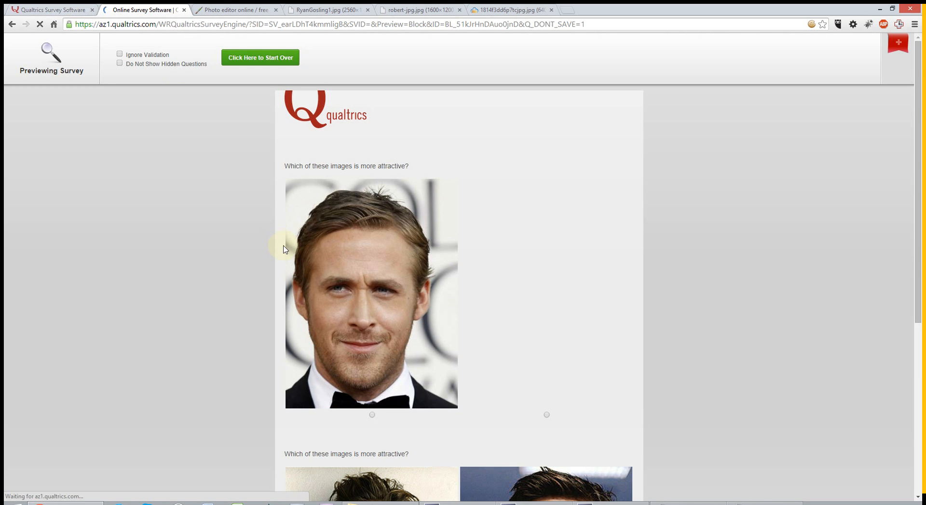
scroll(285, 246, down, 5)
scroll(286, 246, up, 3)
scroll(275, 246, up, 2)
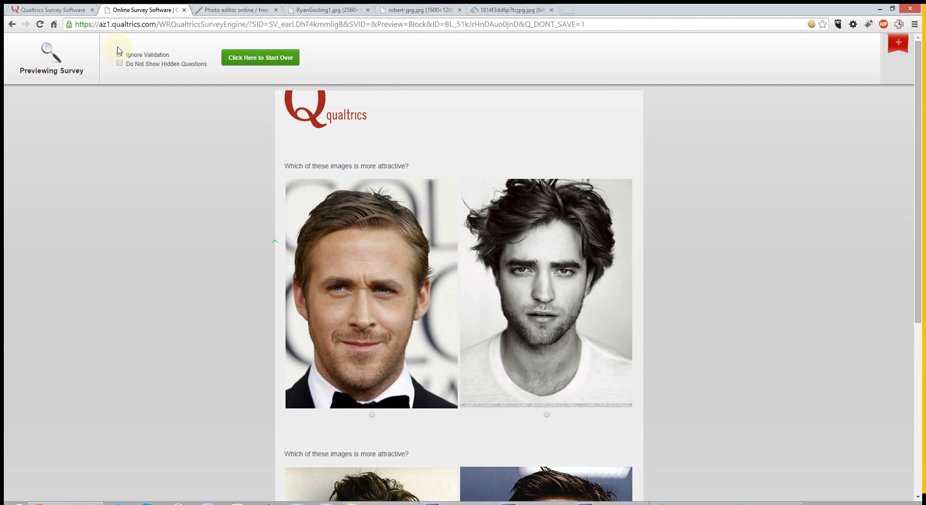
Return to the survey editor and set the "male faces" block's question randomization to randomize the order of all questions
click(53, 10)
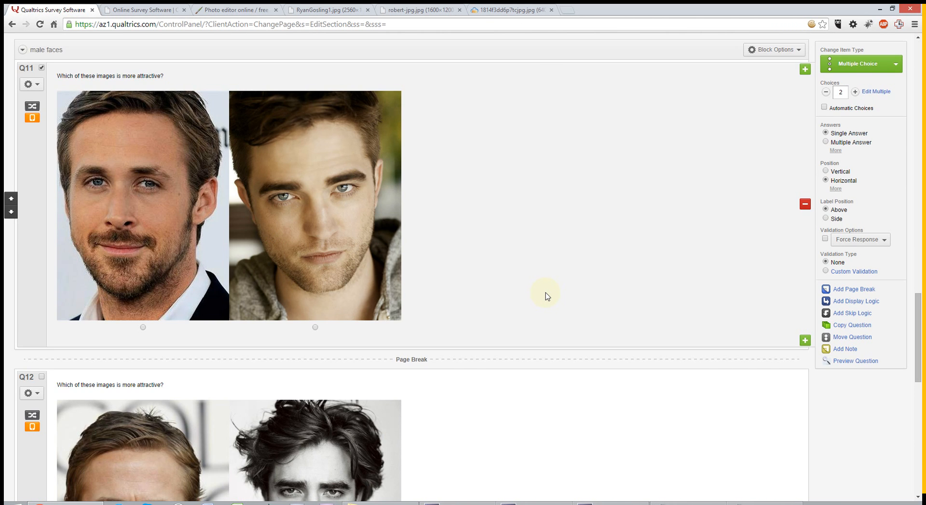
scroll(547, 296, up, 2)
scroll(545, 295, down, 1)
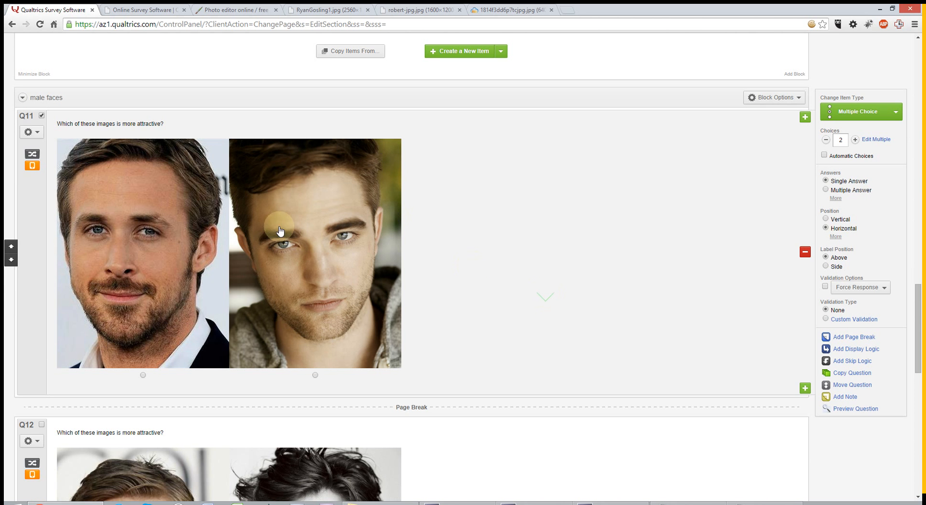
scroll(393, 371, down, 1)
scroll(392, 370, up, 1)
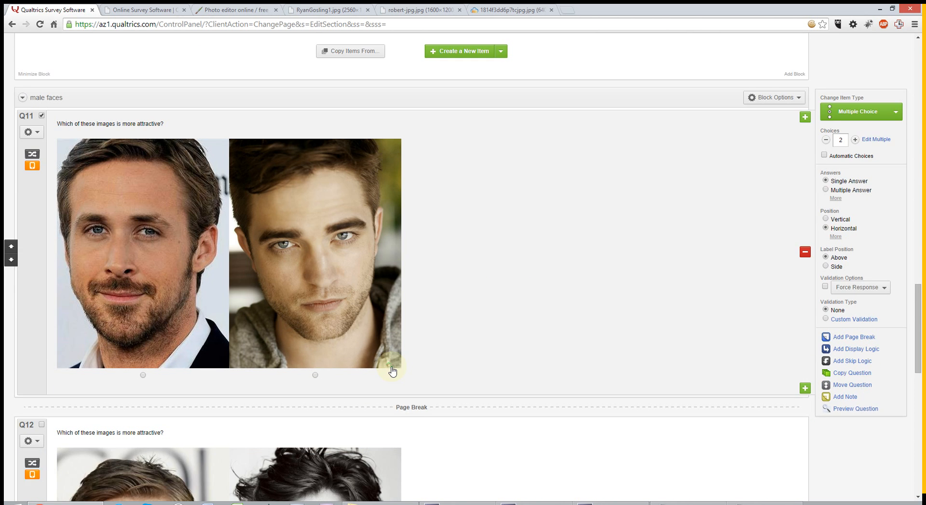
scroll(392, 370, down, 1)
scroll(392, 370, up, 1)
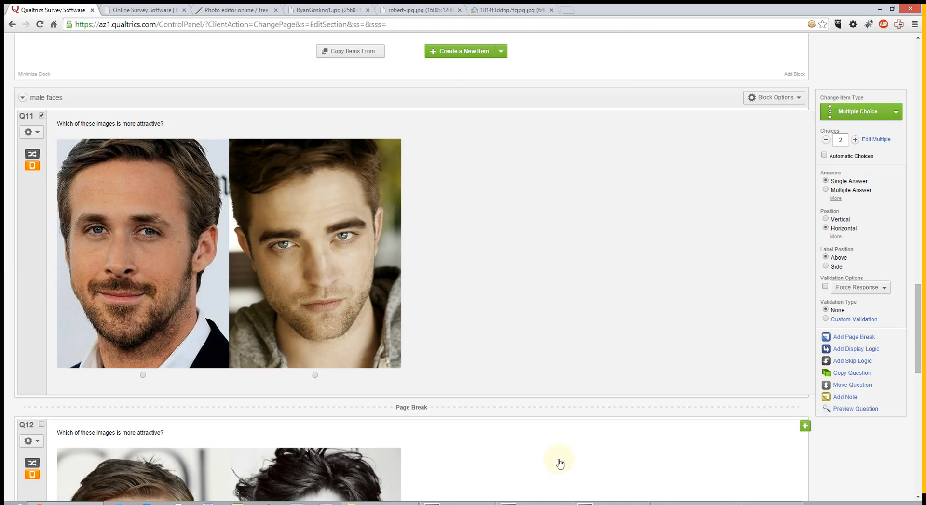
click(771, 99)
click(731, 157)
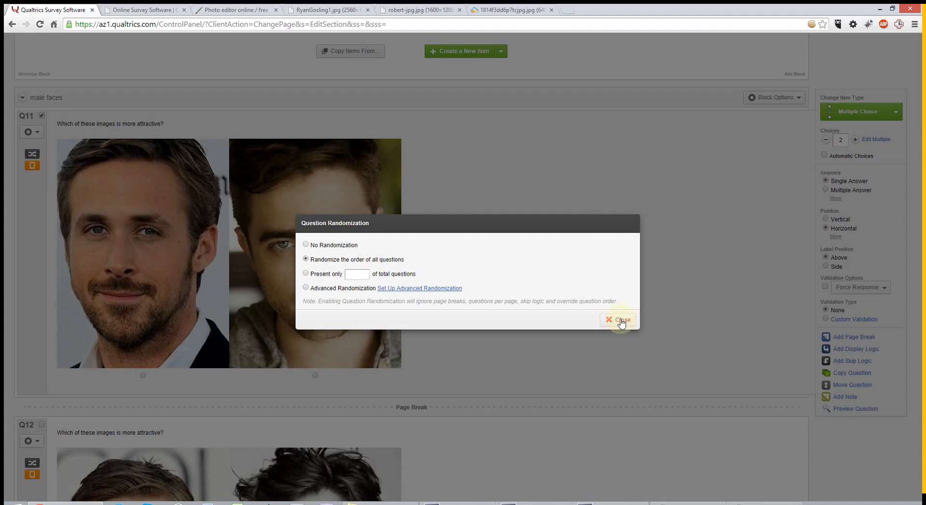
drag(617, 322, 530, 254)
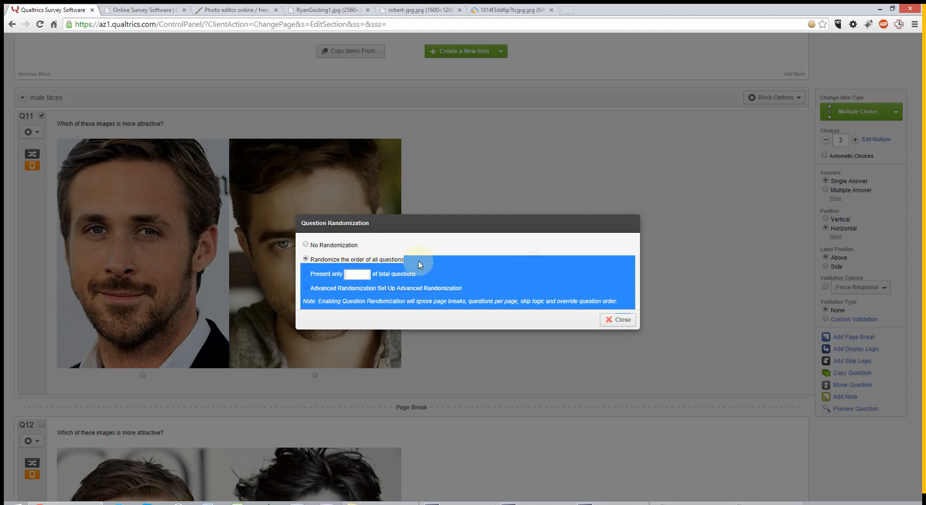
click(394, 256)
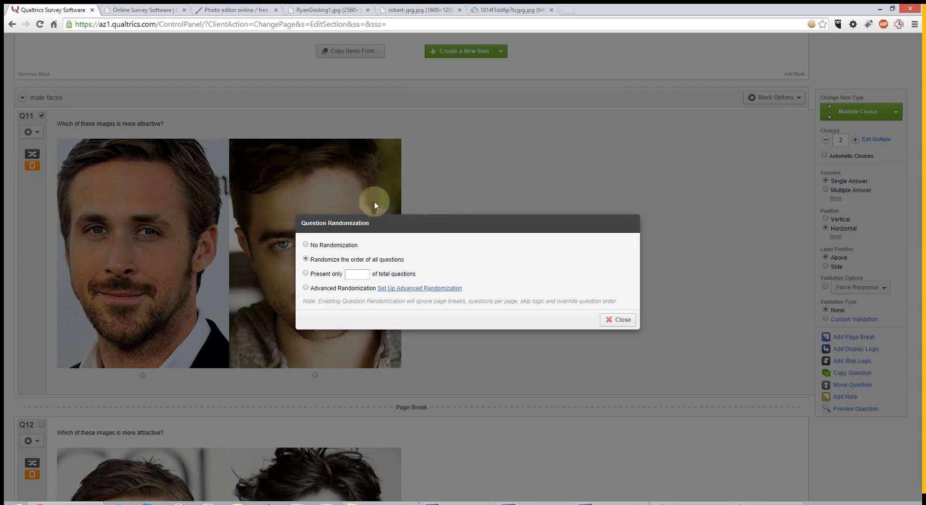
click(619, 320)
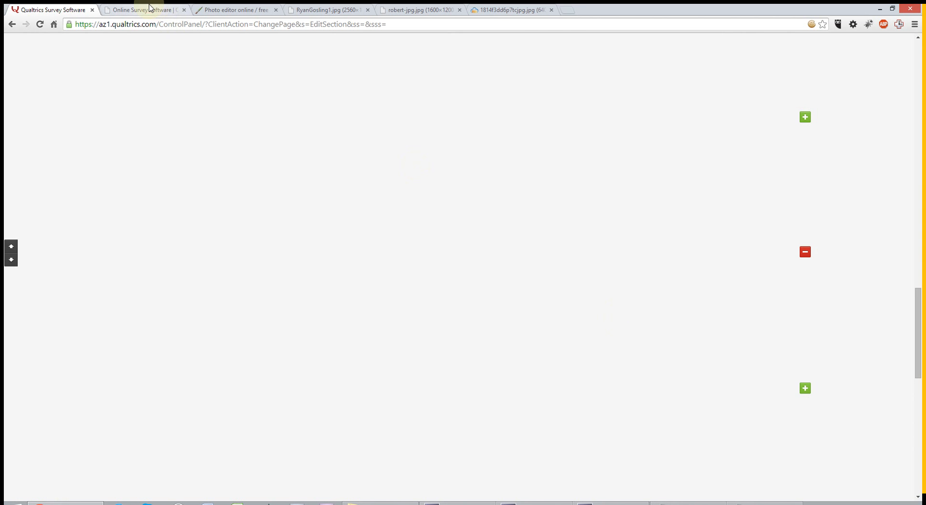
Reload the block preview and examine the question order and page layout of the randomized block
click(142, 10)
click(134, 23)
key(Return)
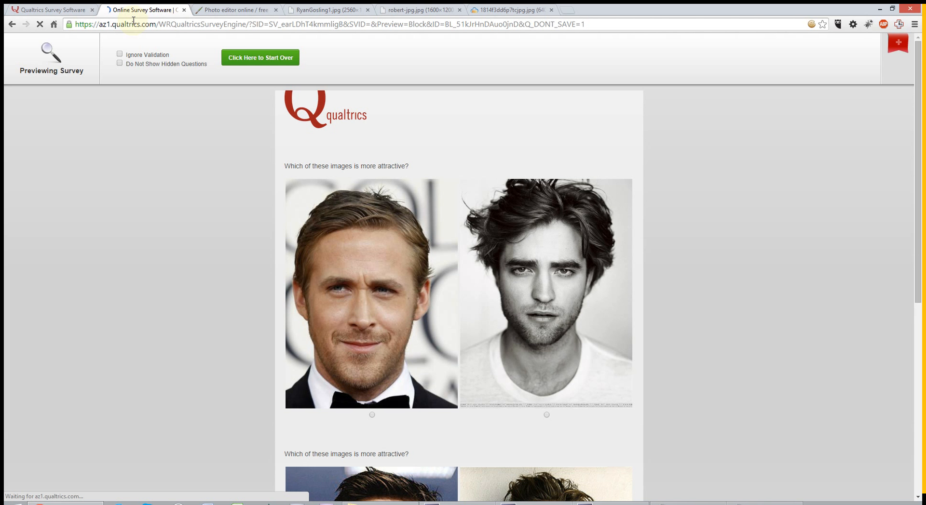
scroll(198, 187, down, 2)
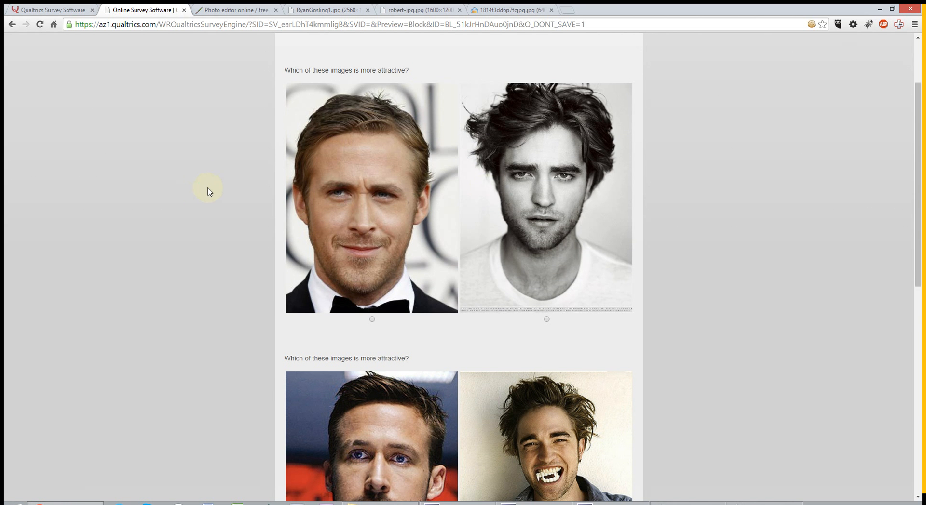
scroll(269, 193, down, 5)
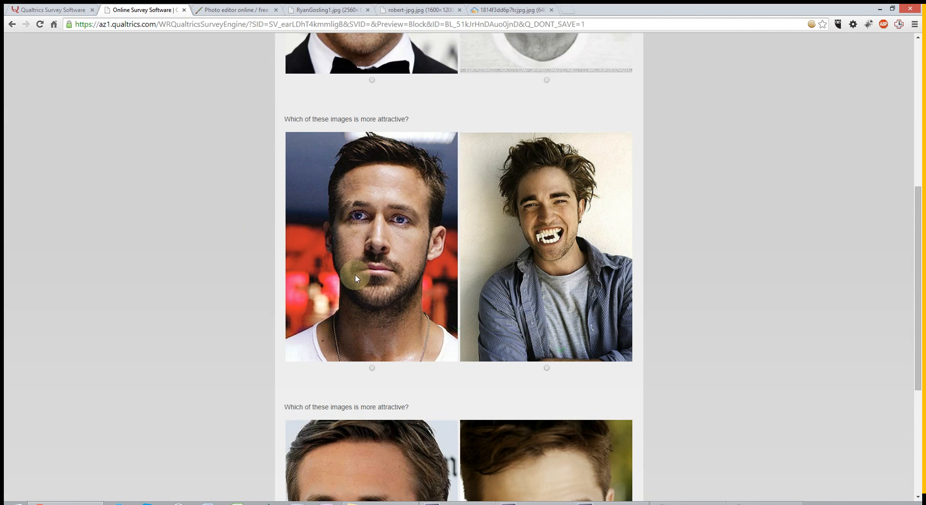
scroll(355, 275, down, 4)
scroll(351, 279, down, 1)
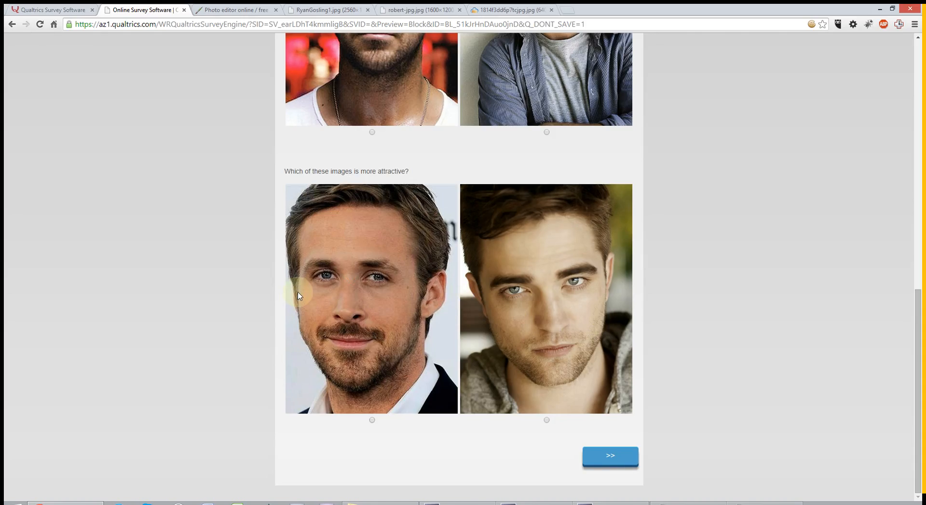
scroll(298, 295, up, 8)
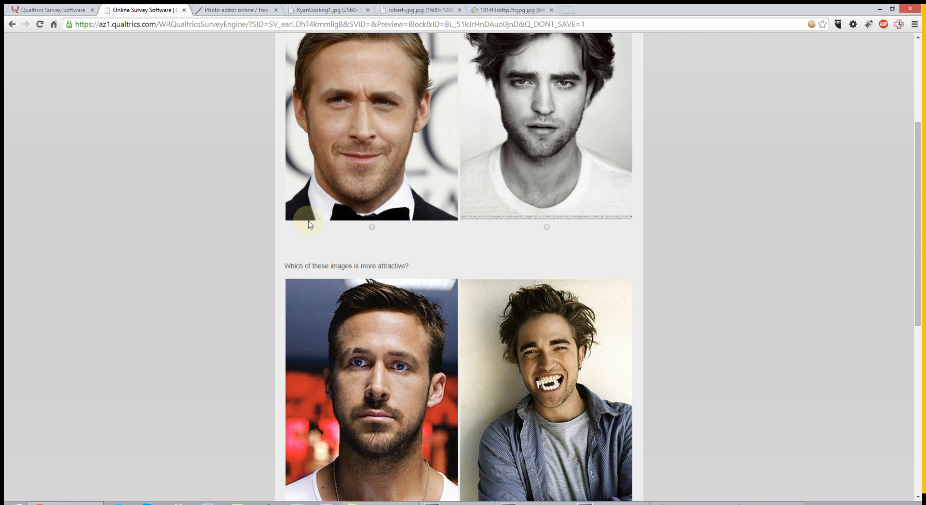
scroll(300, 242, up, 1)
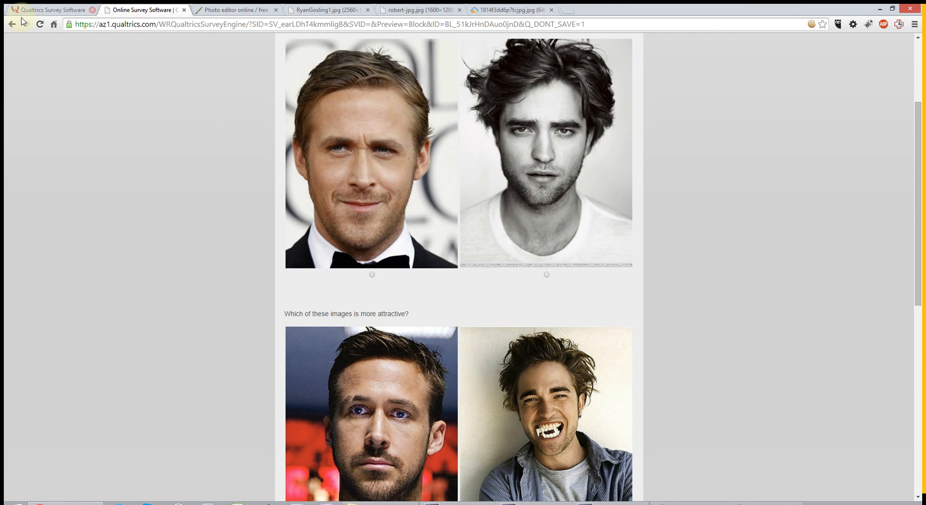
Return to the survey editor and, in the "male faces" block's Advanced Randomization, move all three questions into the Randomize Questions list
click(39, 10)
scroll(362, 263, down, 12)
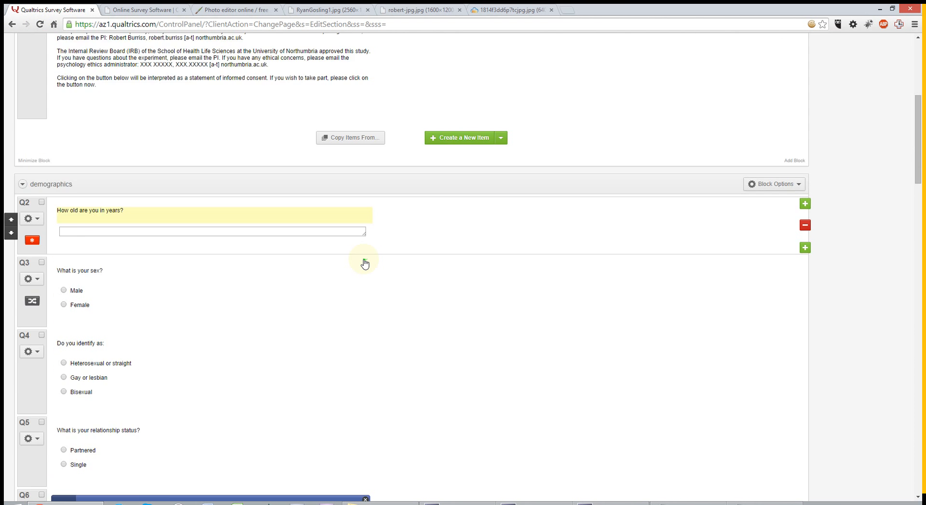
scroll(365, 262, down, 10)
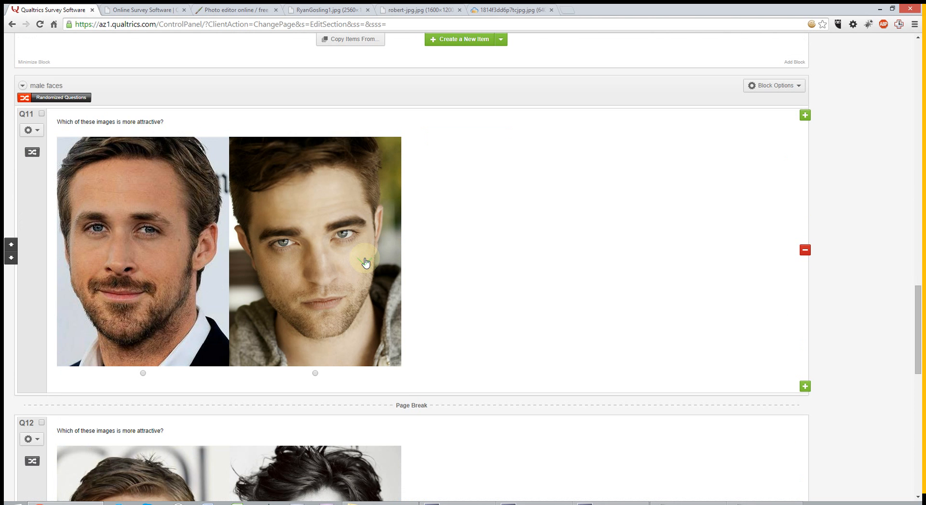
click(795, 90)
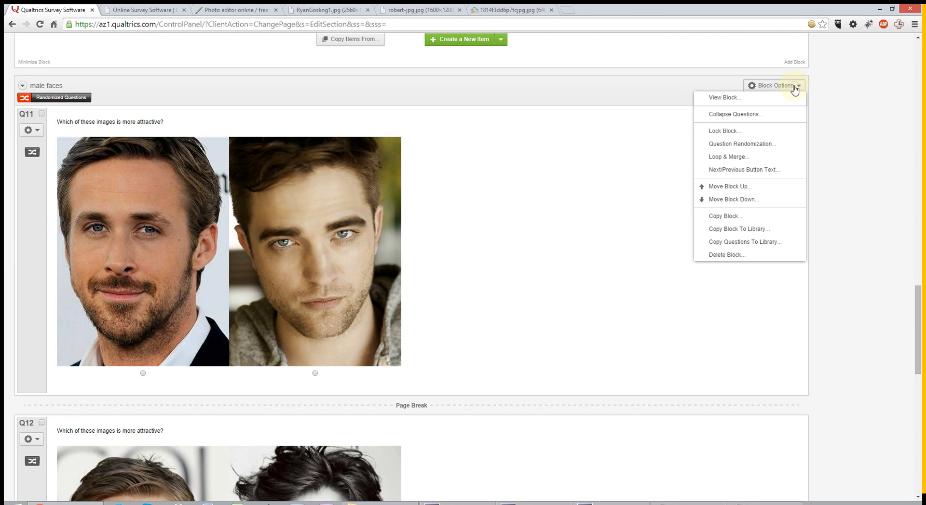
click(735, 144)
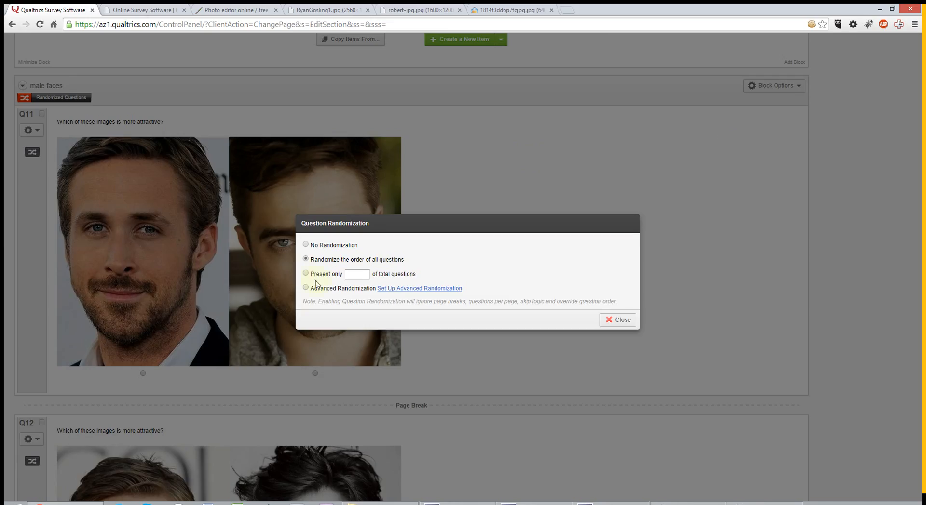
drag(304, 302, 615, 302)
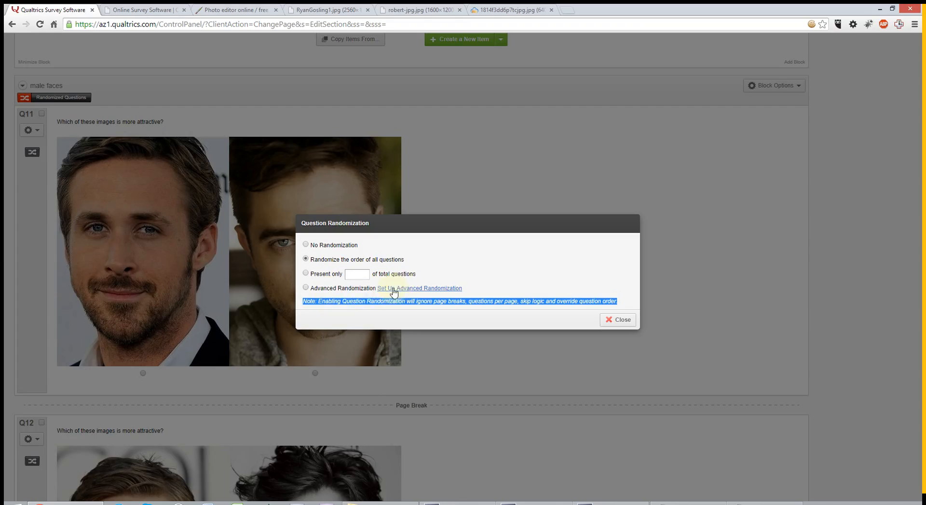
click(414, 289)
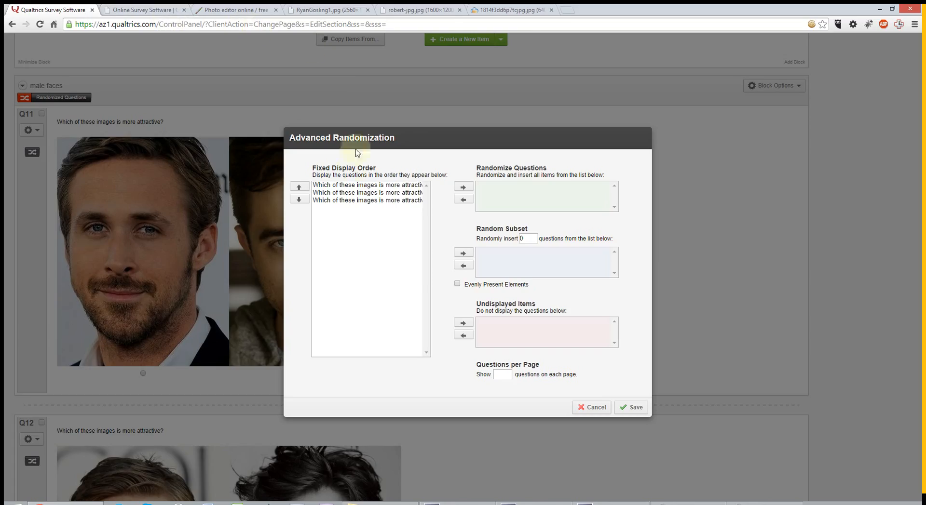
click(380, 193)
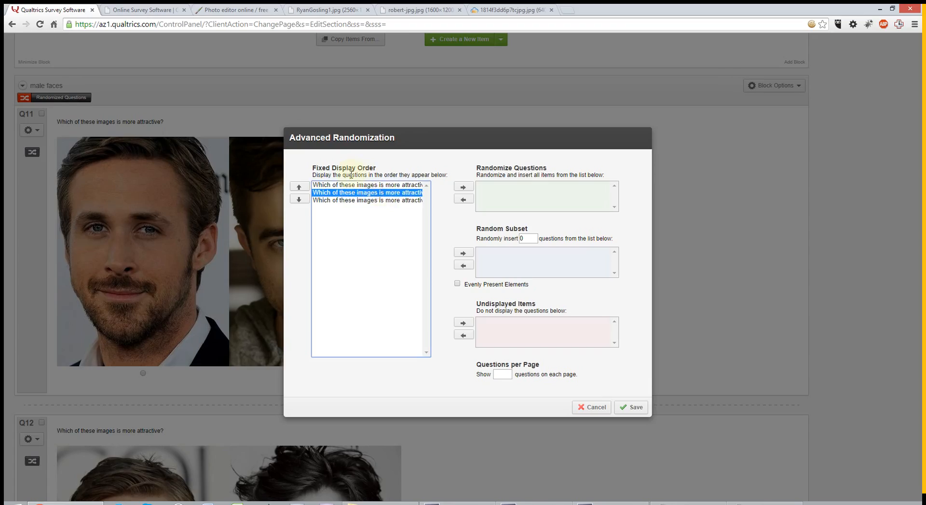
key(Up)
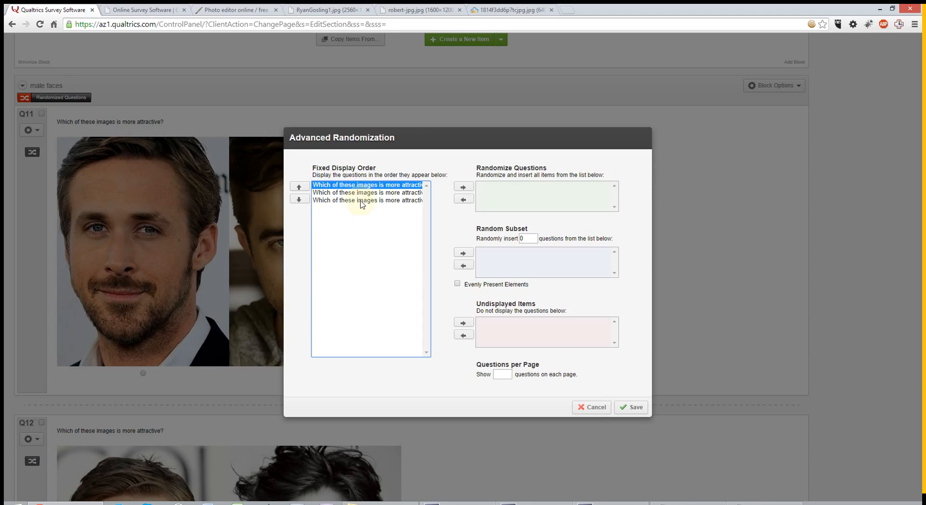
shift+click(362, 201)
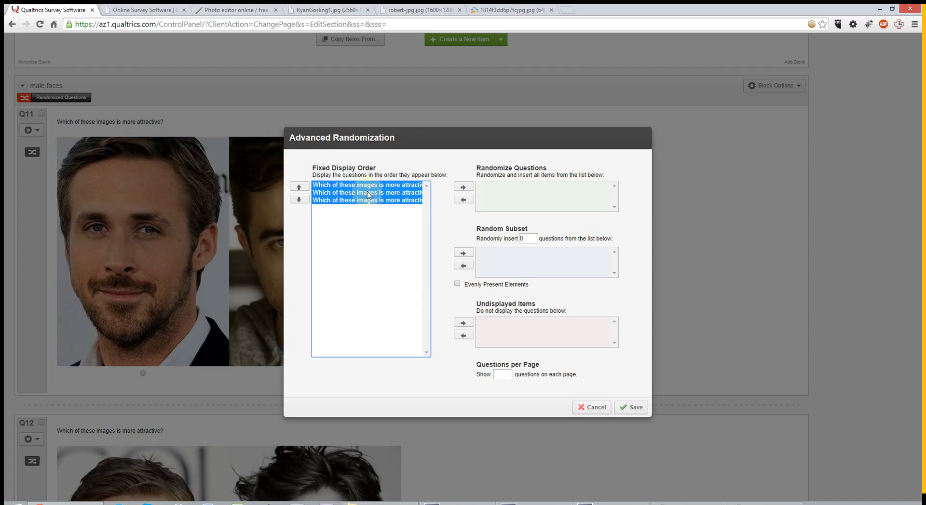
click(464, 189)
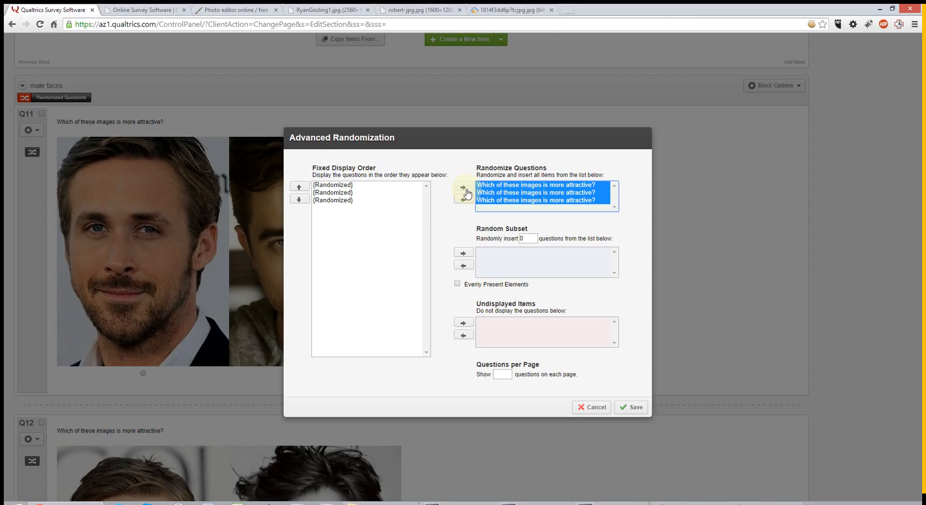
Set the advanced randomization to show 1 question on each page
click(501, 374)
click(501, 374)
text(1)
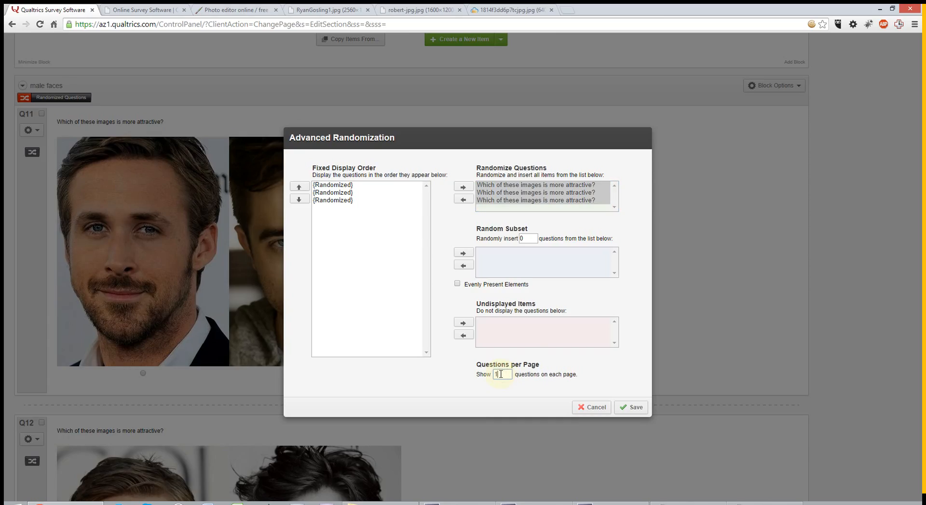
click(537, 375)
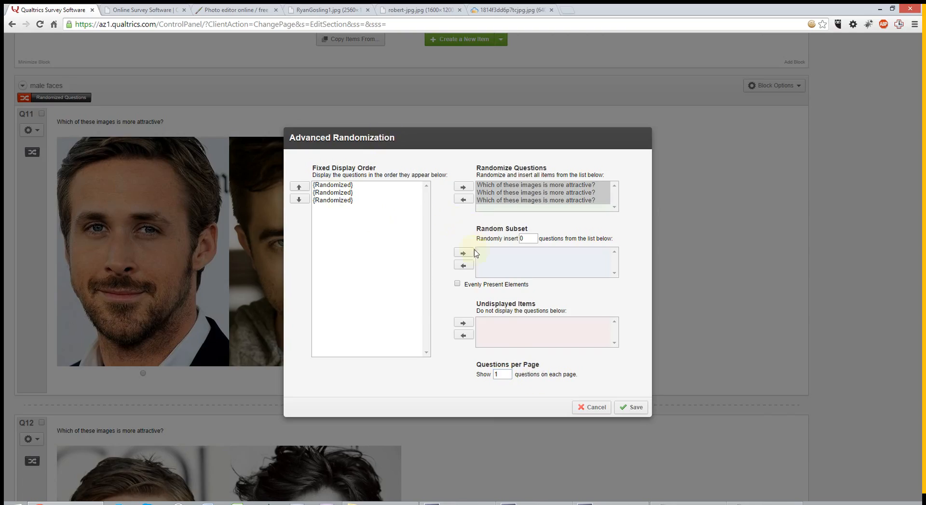
Try a Random Subset count of 30 questions and restore the count to 0
drag(474, 228, 539, 230)
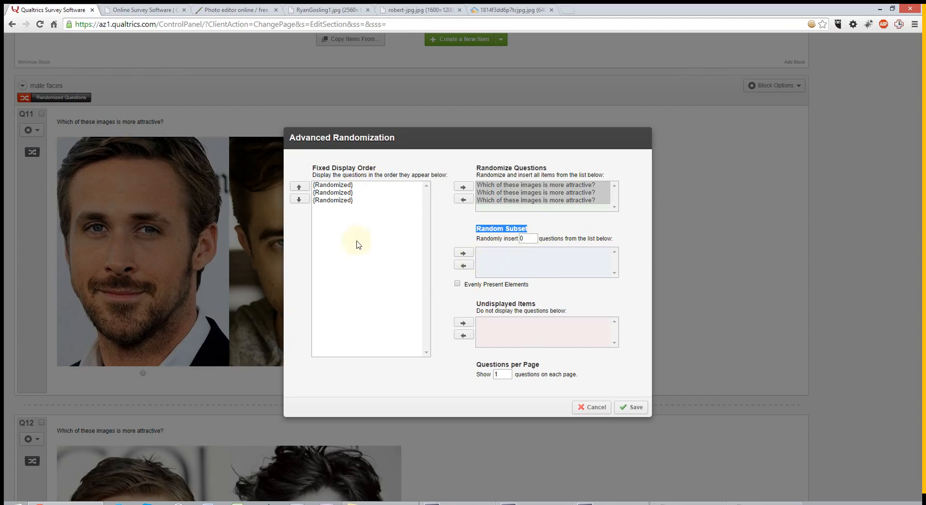
click(533, 238)
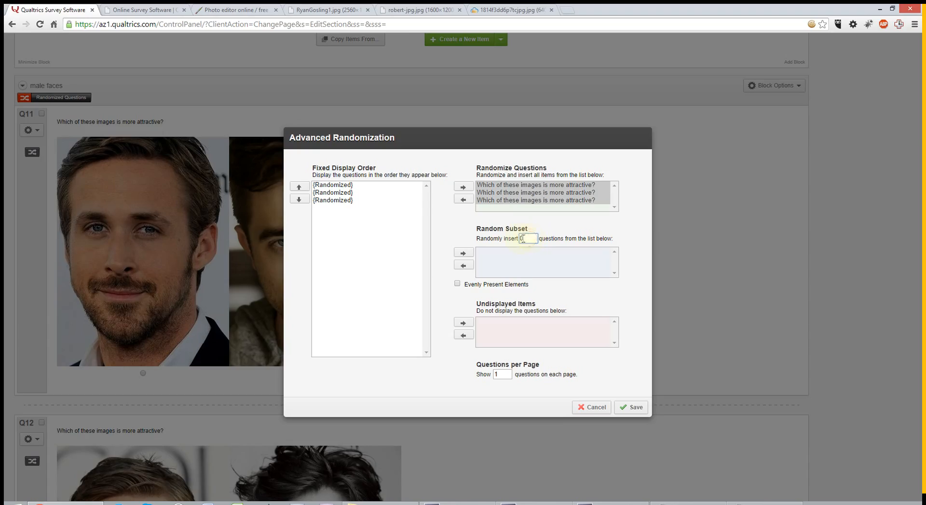
double_click(520, 239)
text(30)
key(BackSpace)
key(BackSpace)
text(0)
Save the advanced randomization and recheck which option is selected in the block's Question Randomization settings
click(633, 408)
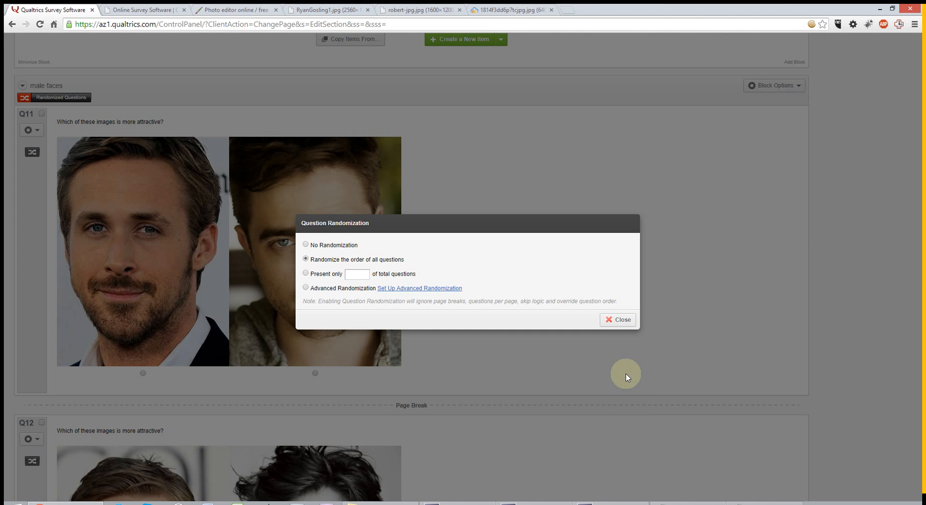
click(626, 321)
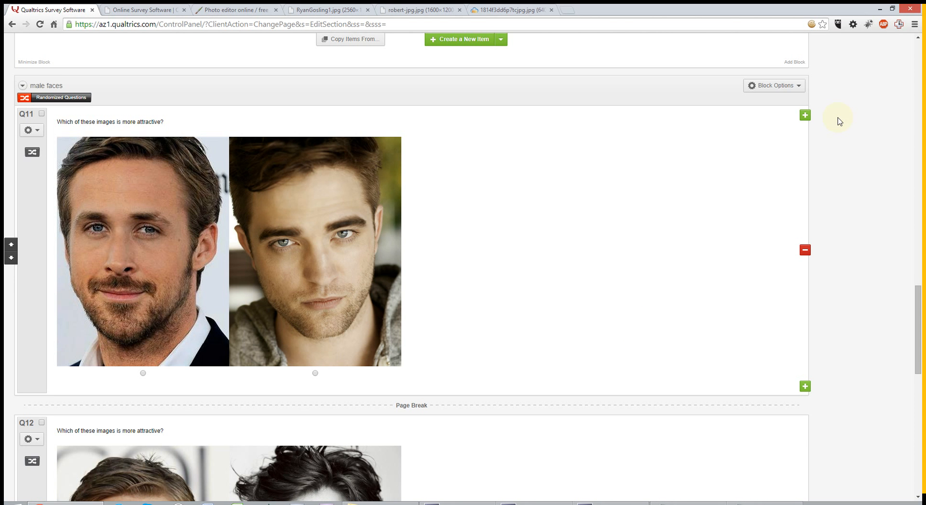
click(779, 88)
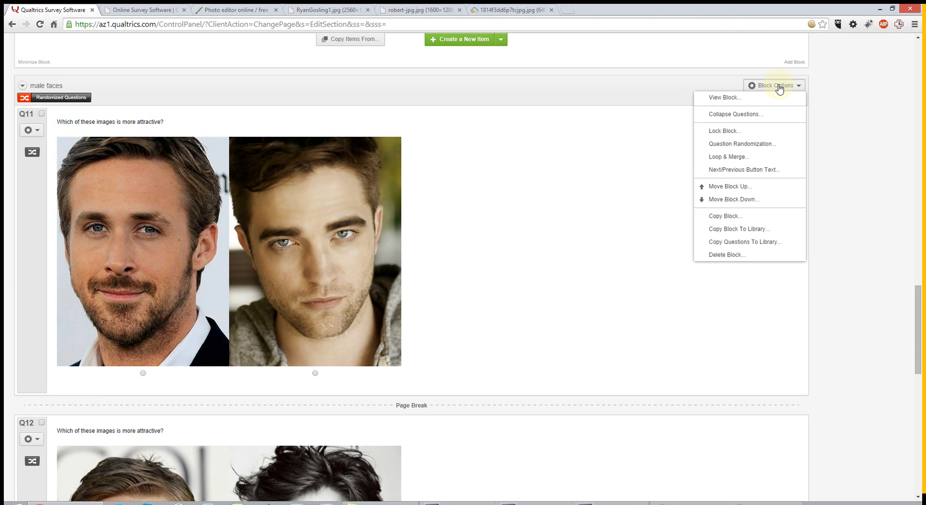
click(747, 145)
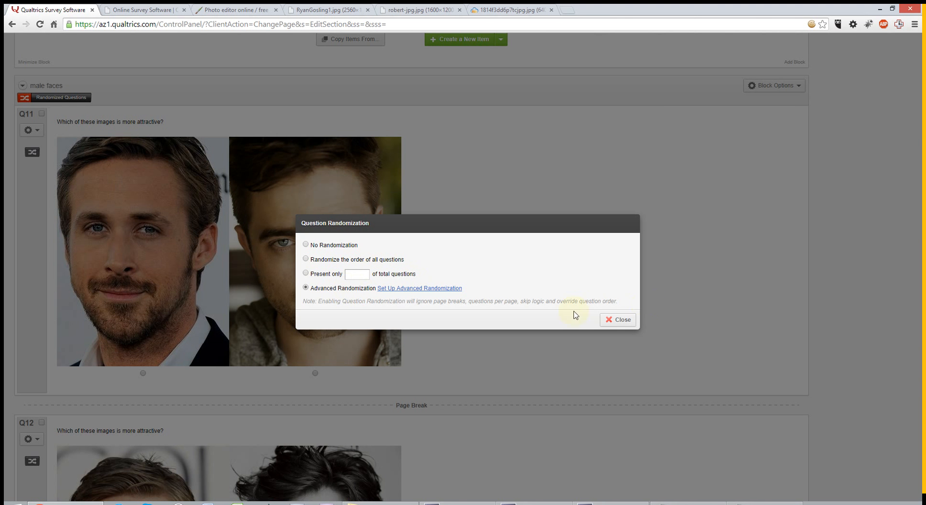
click(618, 319)
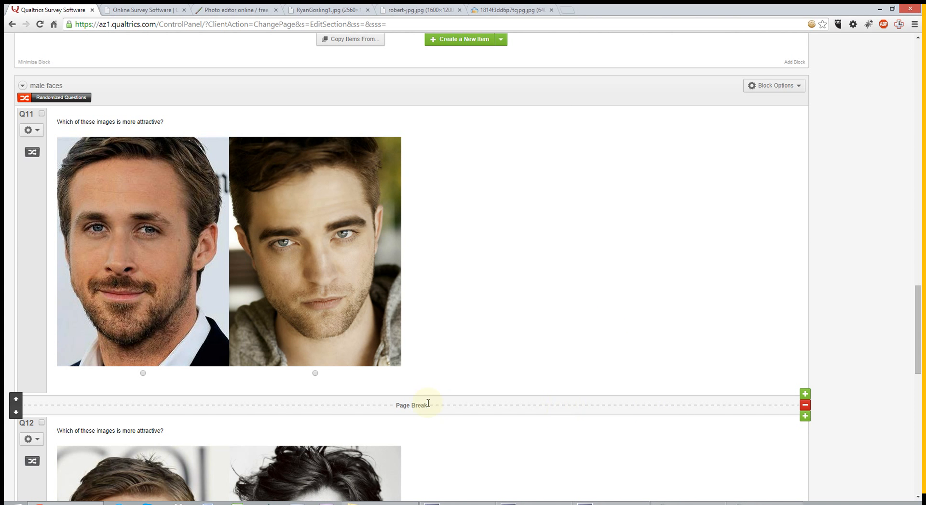
Remove the page break between Q11 and Q12 and review the rest of the block down to Q13
click(806, 407)
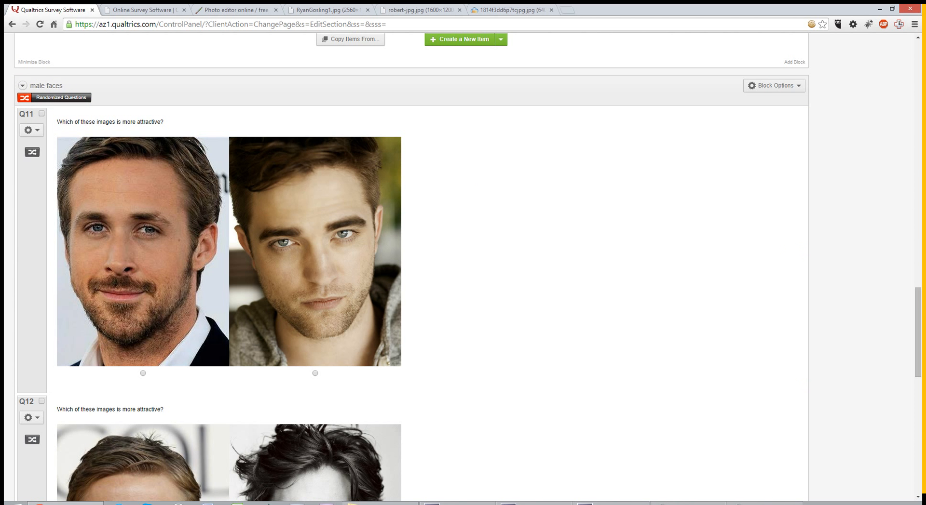
drag(919, 299, 909, 428)
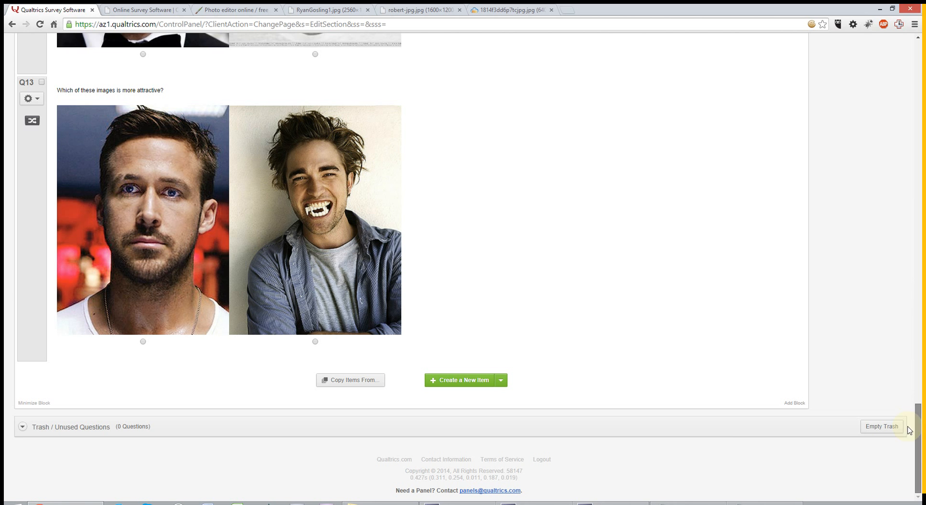
Add a new block at the end of the survey and name it "debrief"
click(793, 404)
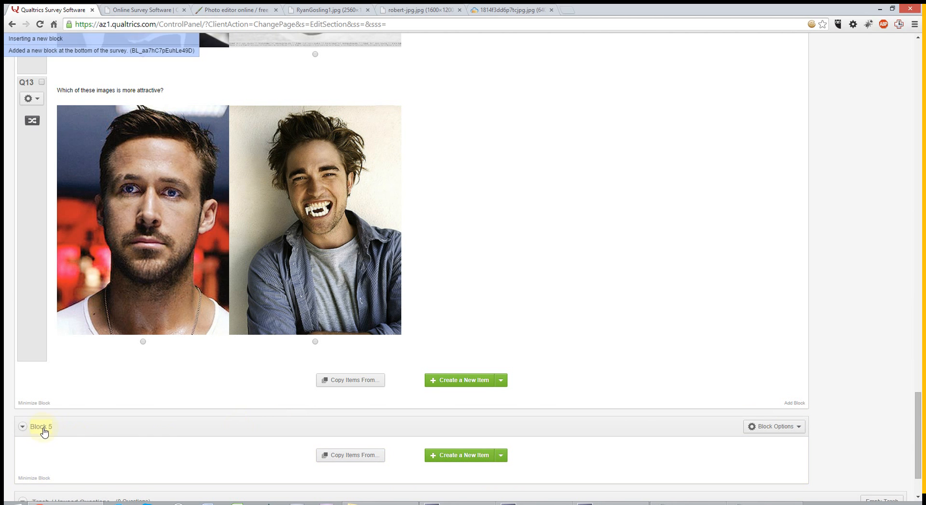
click(44, 432)
text(debri)
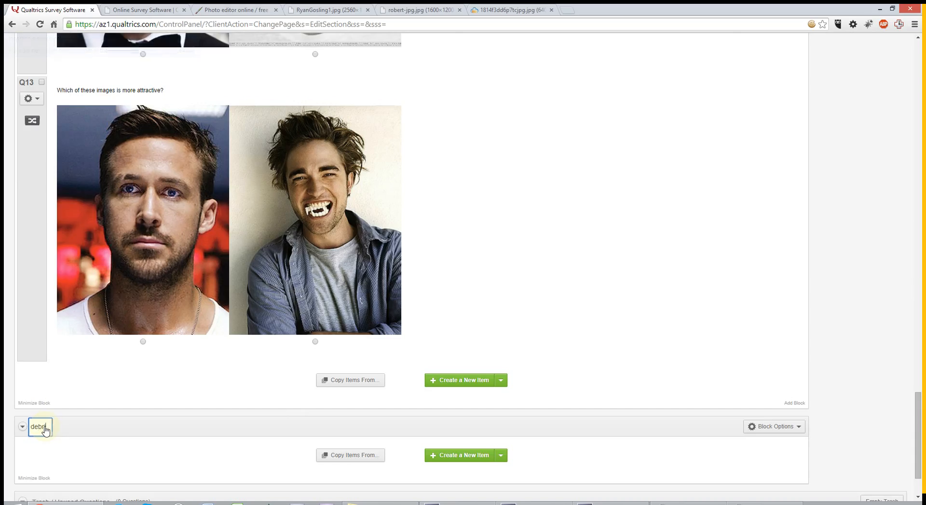
text(ef)
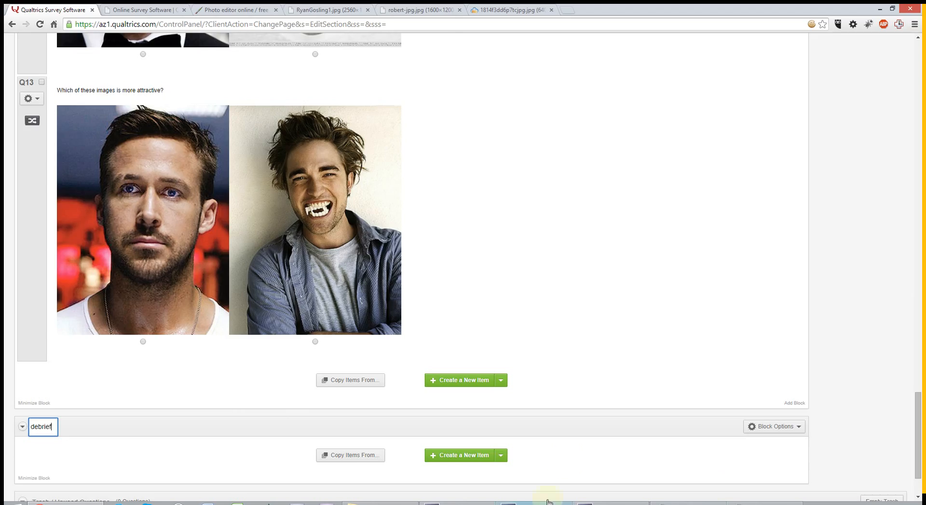
Open debrief.txt from the INTRO TO QUALTRICS folder in File Explorer and copy its entire text
click(391, 502)
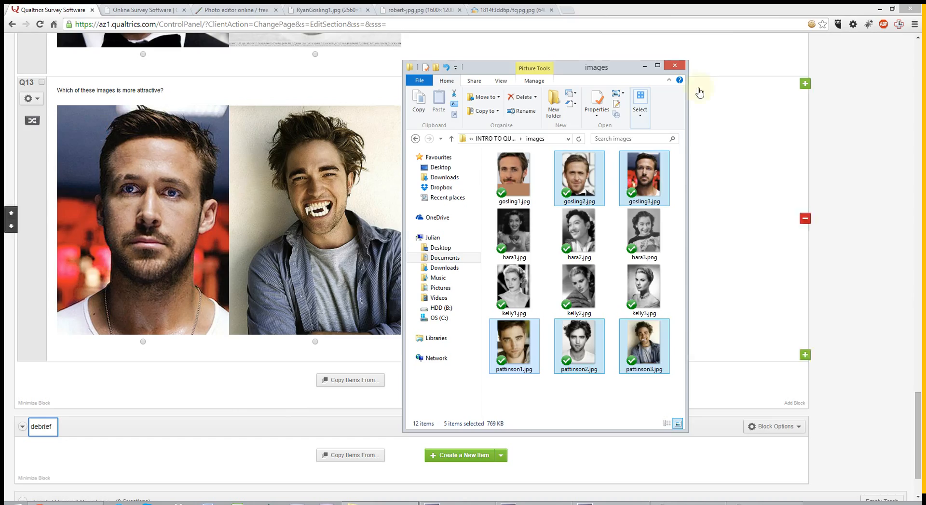
click(505, 138)
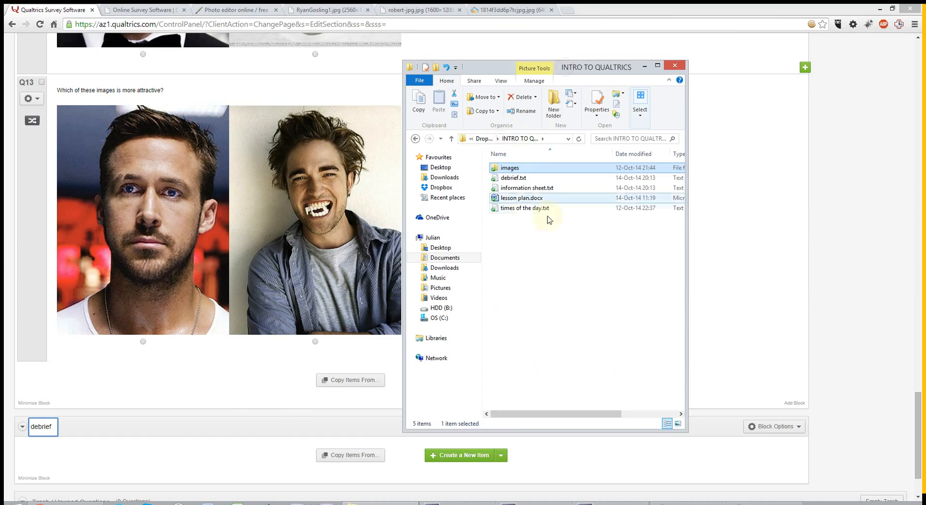
click(515, 180)
double_click(515, 180)
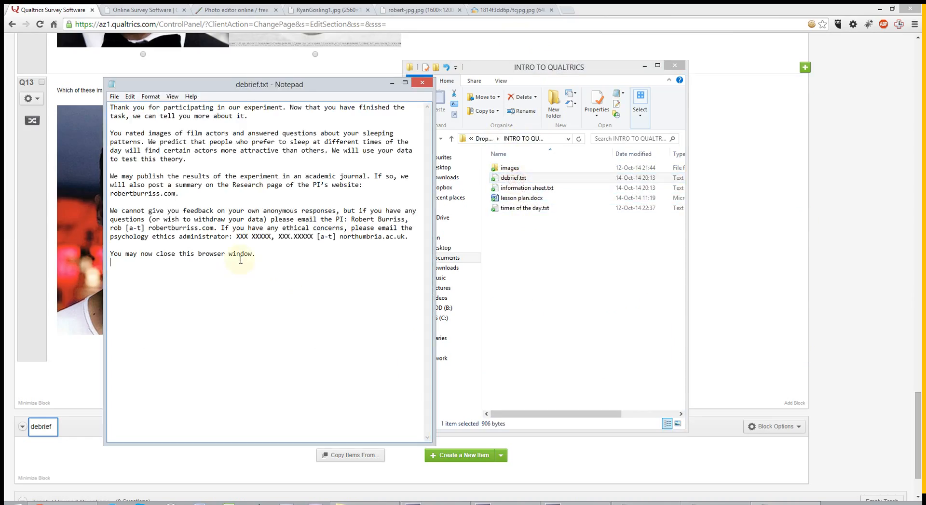
key(ctrl+a)
key(ctrl+c)
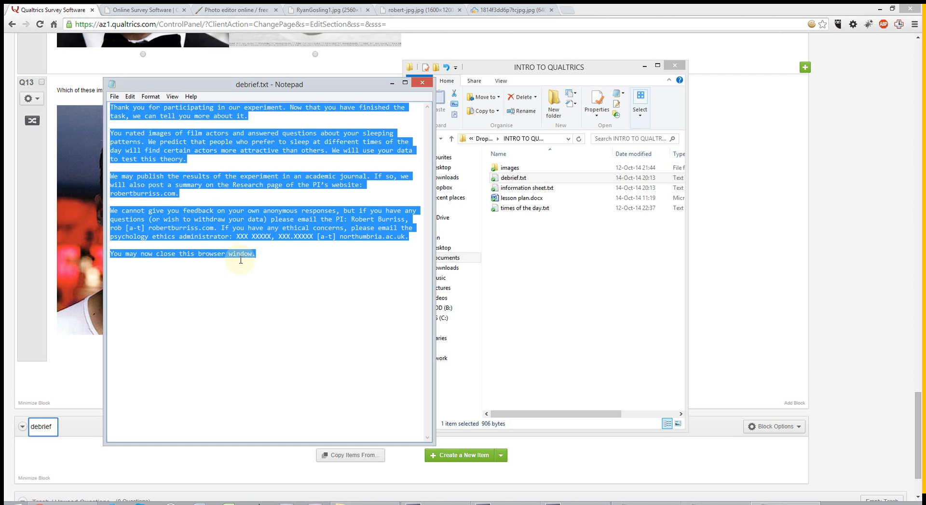
Create a Descriptive Text item in the debrief block and paste the copied debrief text as its content
click(94, 454)
click(492, 455)
click(861, 225)
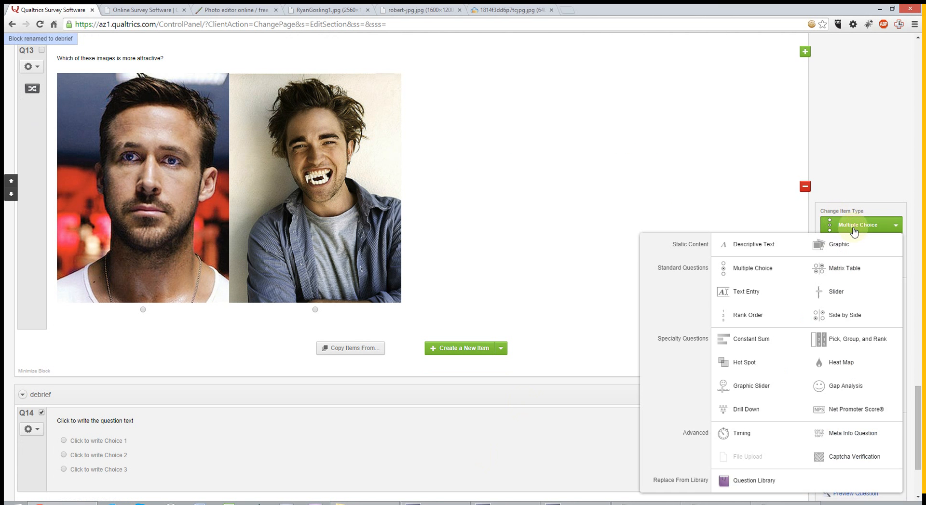
click(771, 250)
click(127, 426)
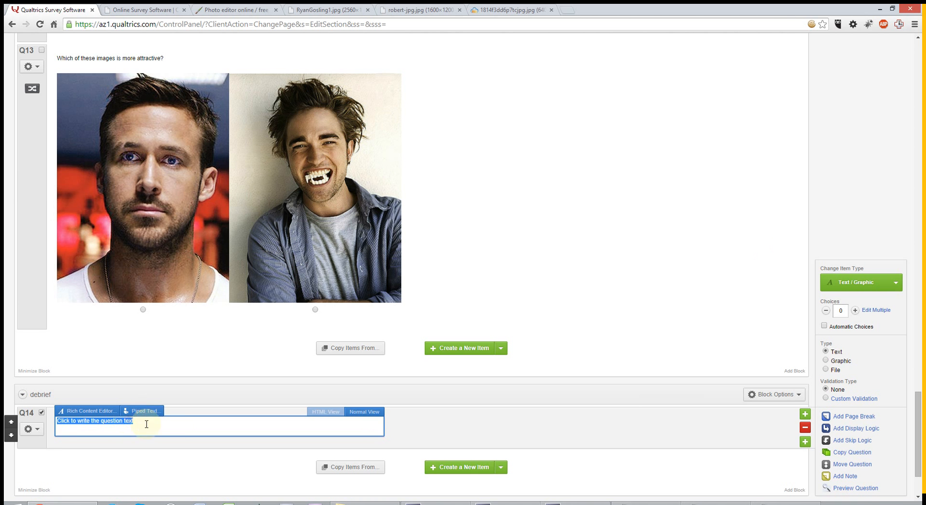
key(ctrl+v)
click(595, 440)
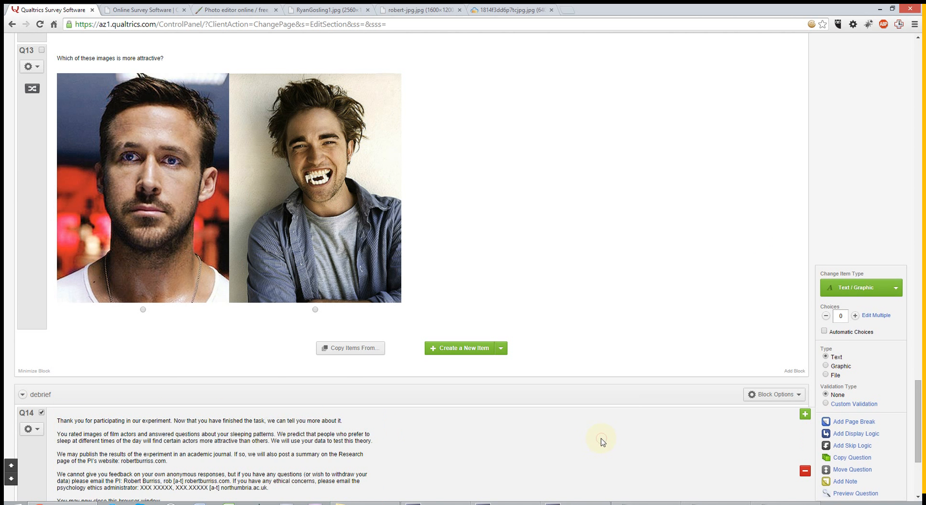
scroll(602, 441, down, 2)
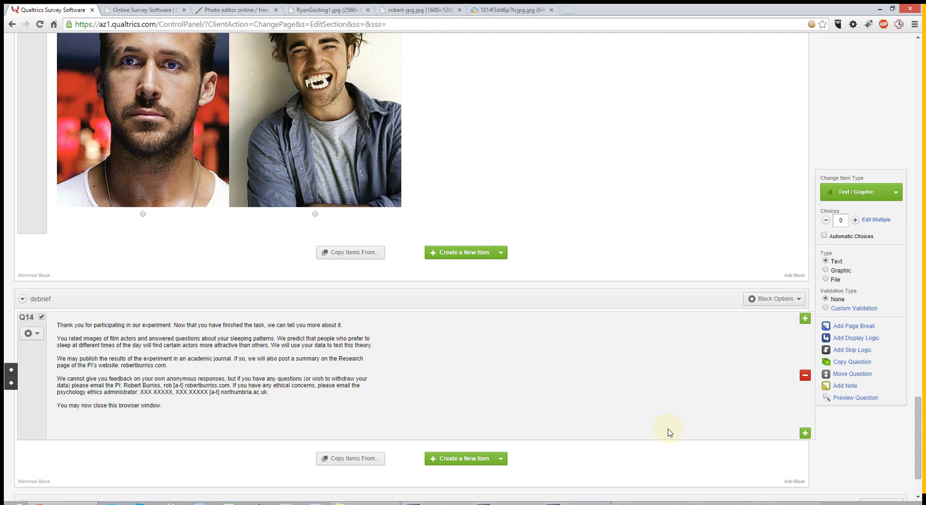
Copy the "male faces" block as a new block named "female faces"
scroll(667, 432, up, 10)
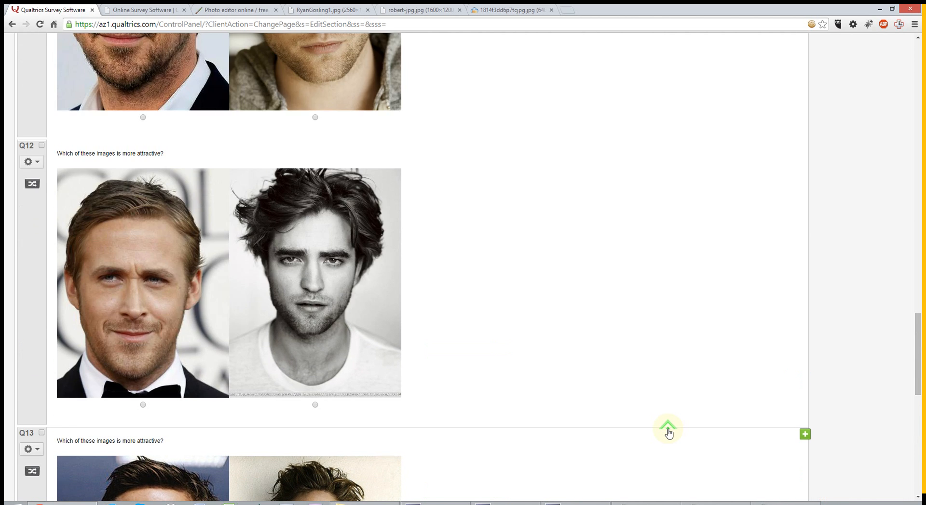
scroll(667, 432, up, 8)
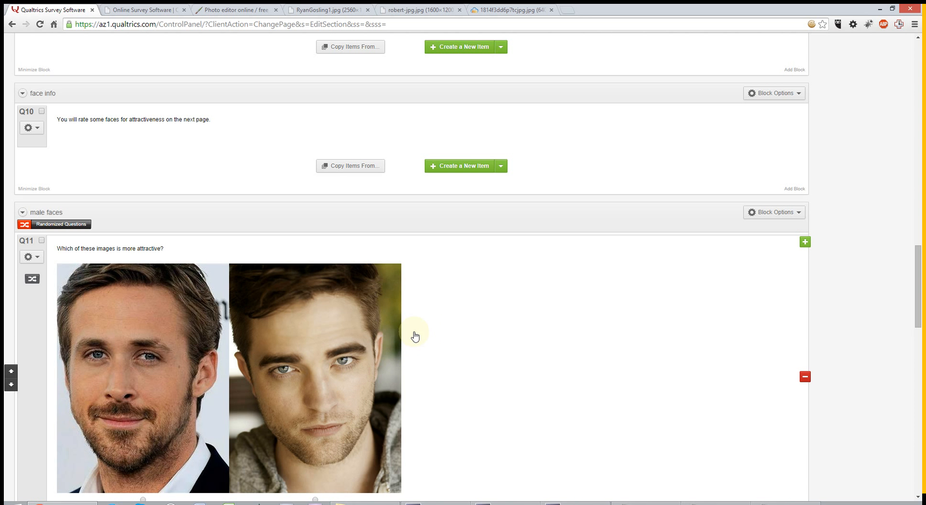
scroll(152, 190, up, 7)
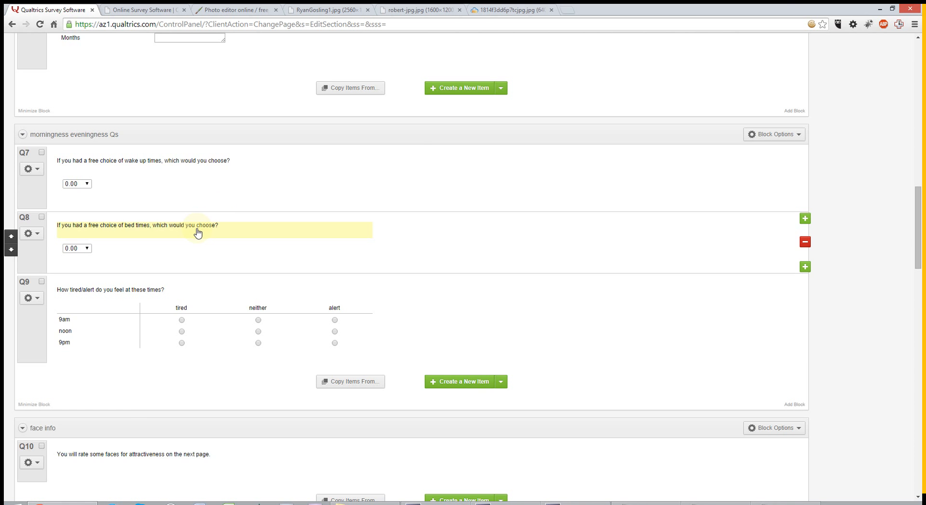
scroll(245, 278, down, 7)
scroll(247, 276, down, 2)
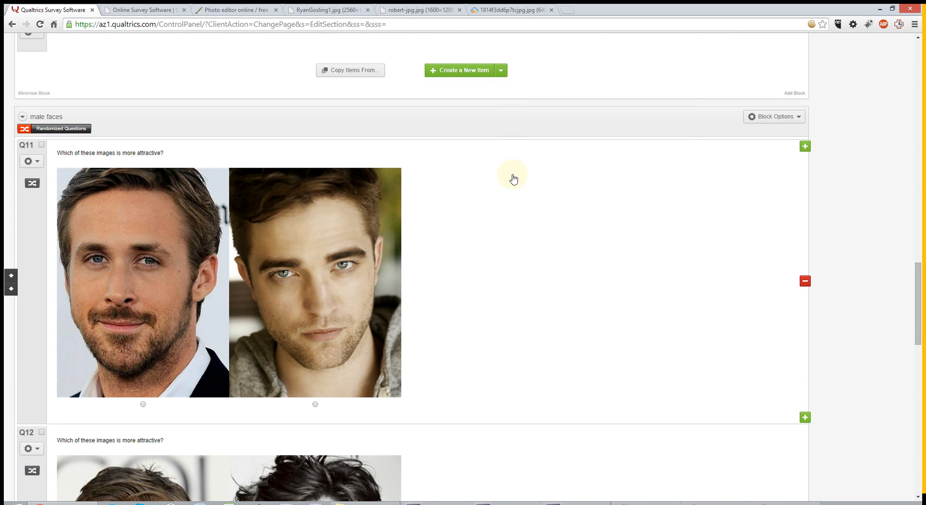
click(799, 123)
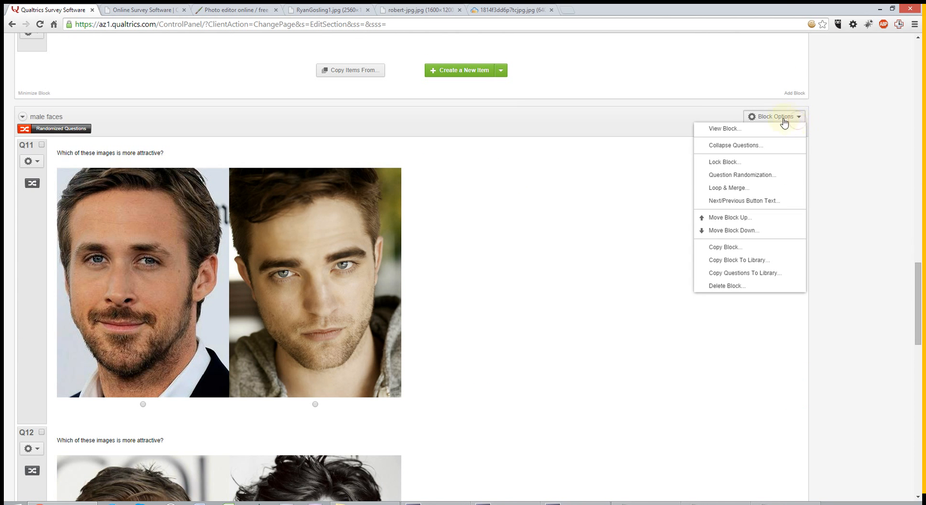
click(734, 251)
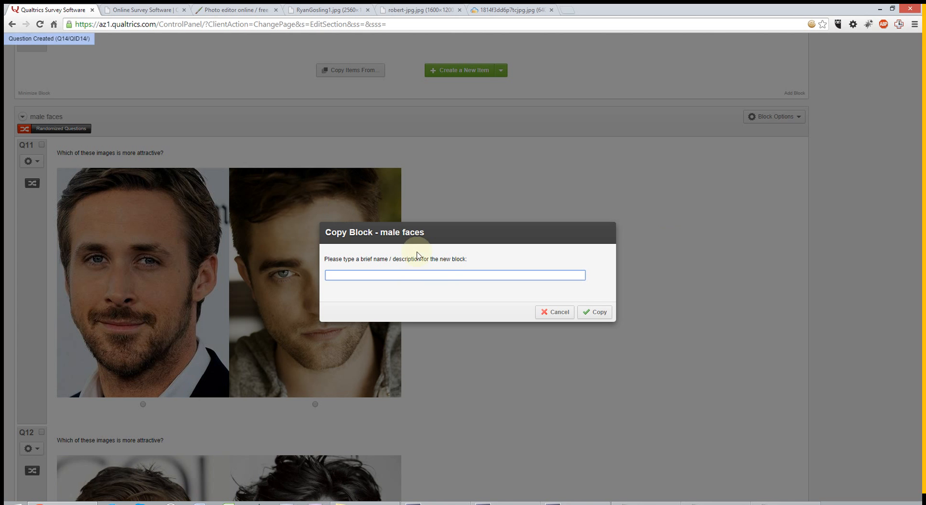
text(female faces)
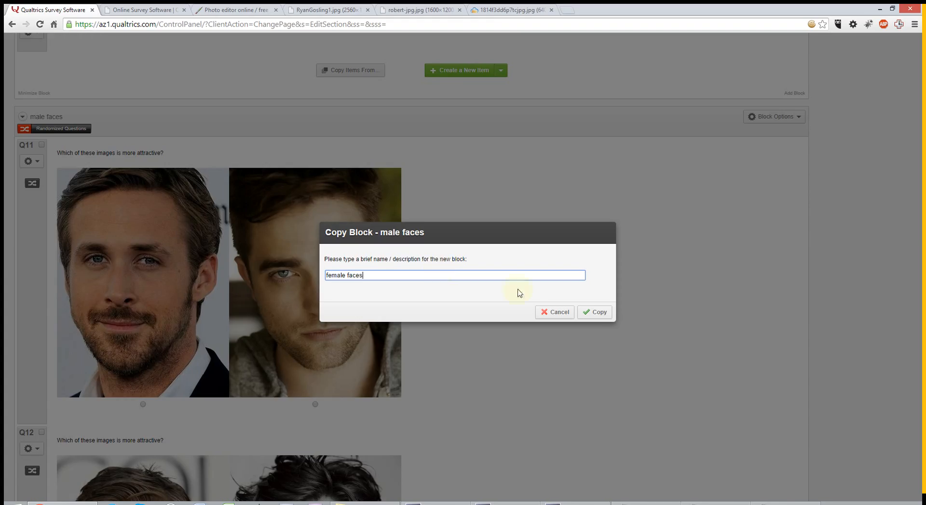
click(586, 313)
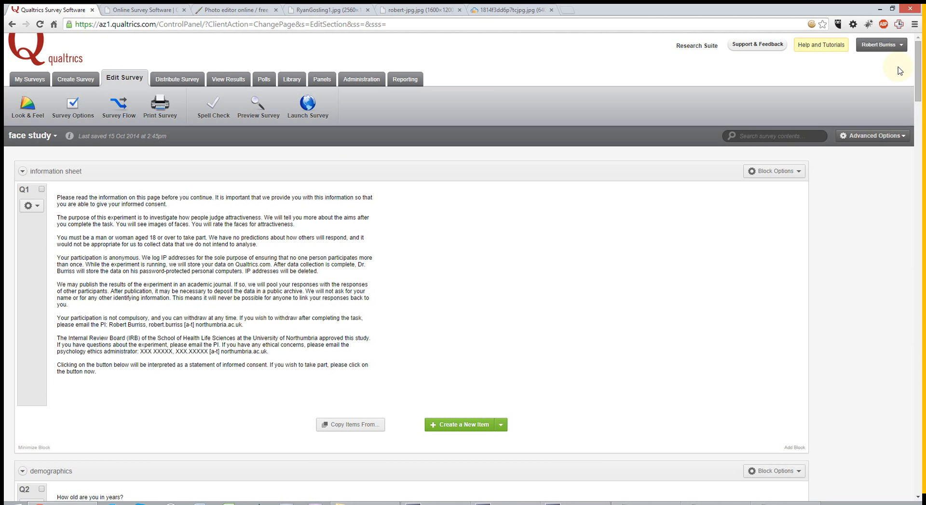
Move the "female faces" block up one place so it comes before the debrief block
drag(919, 62, 921, 357)
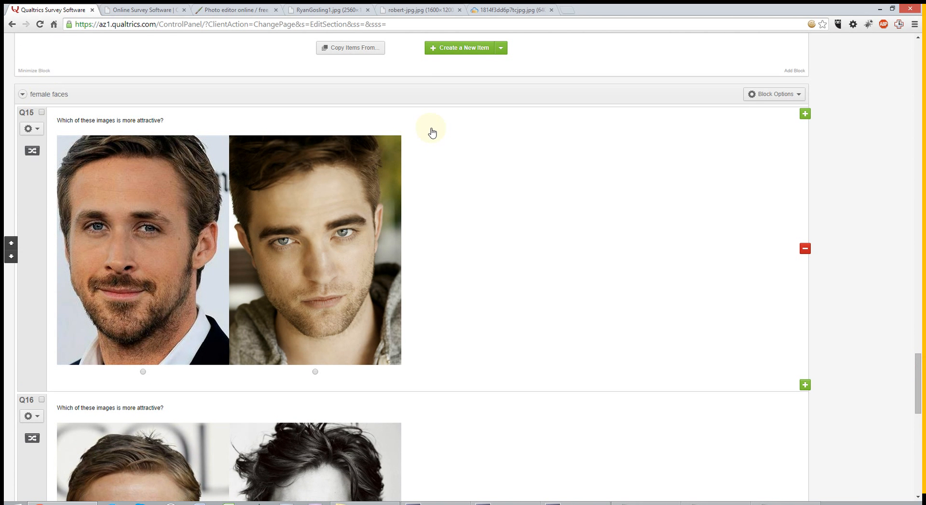
scroll(444, 167, up, 5)
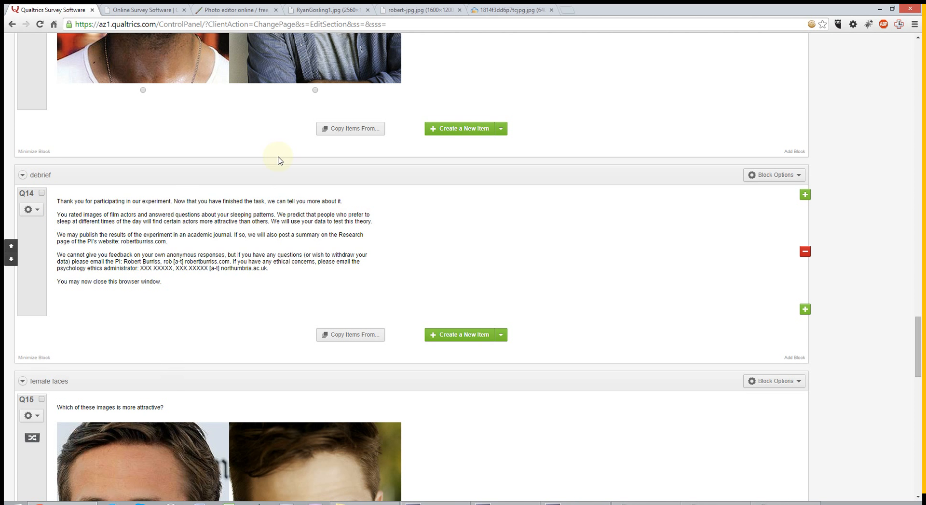
scroll(172, 224, up, 7)
scroll(173, 223, up, 20)
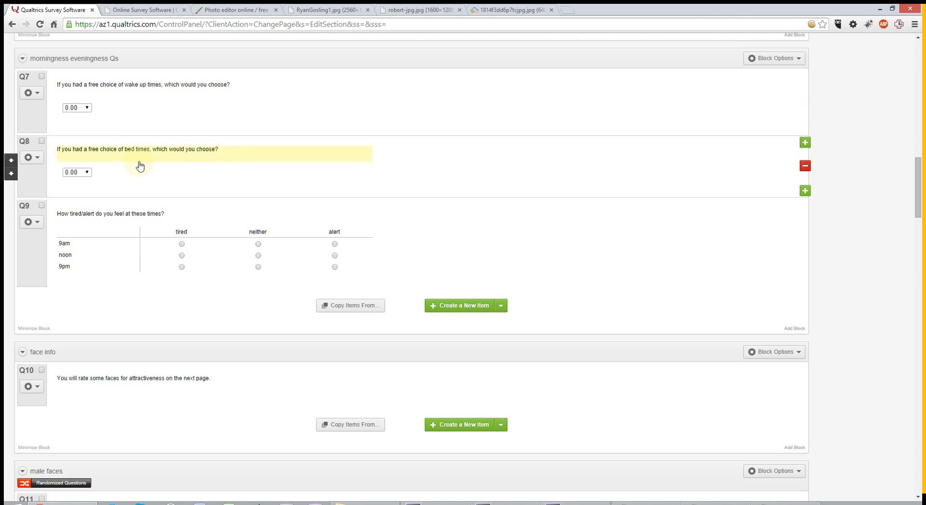
scroll(355, 308, down, 8)
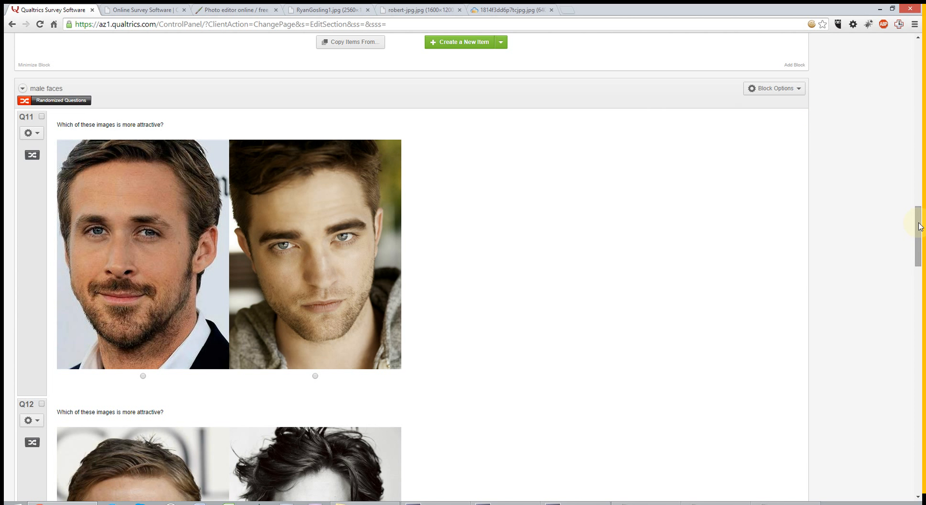
drag(919, 226, 918, 347)
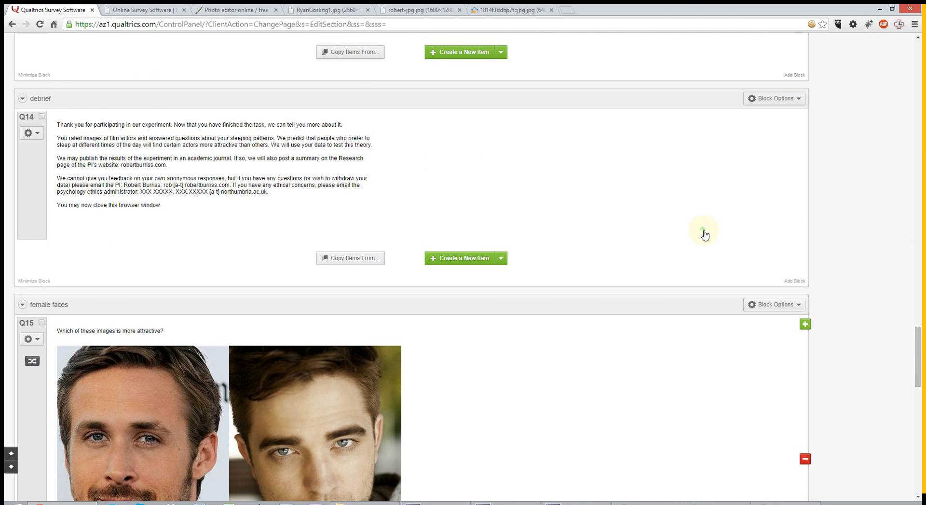
click(780, 308)
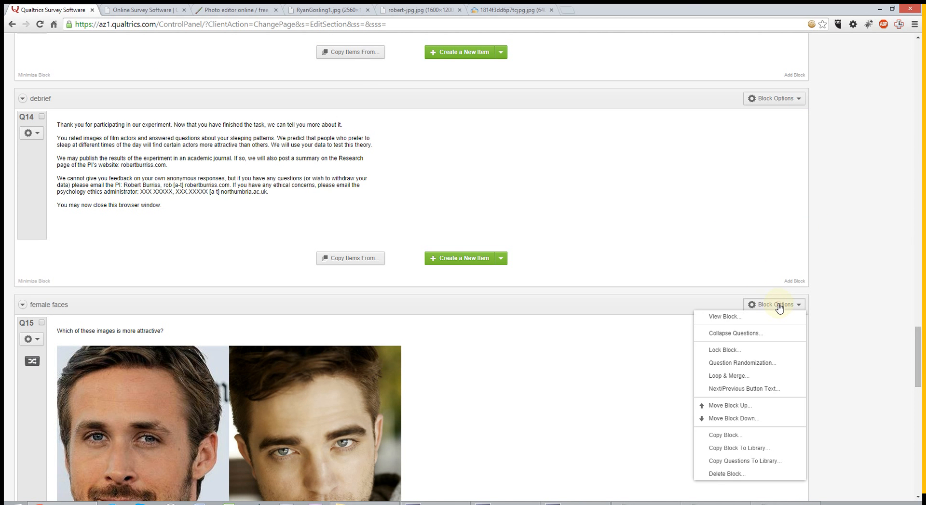
click(736, 407)
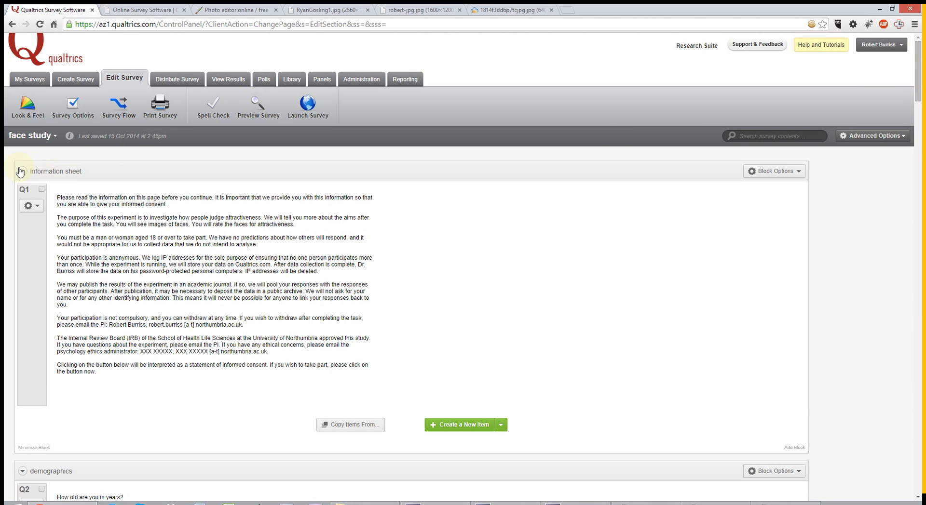
Collapse every survey block from "information sheet" through "debrief" to show only the block list
click(22, 171)
click(23, 199)
click(21, 227)
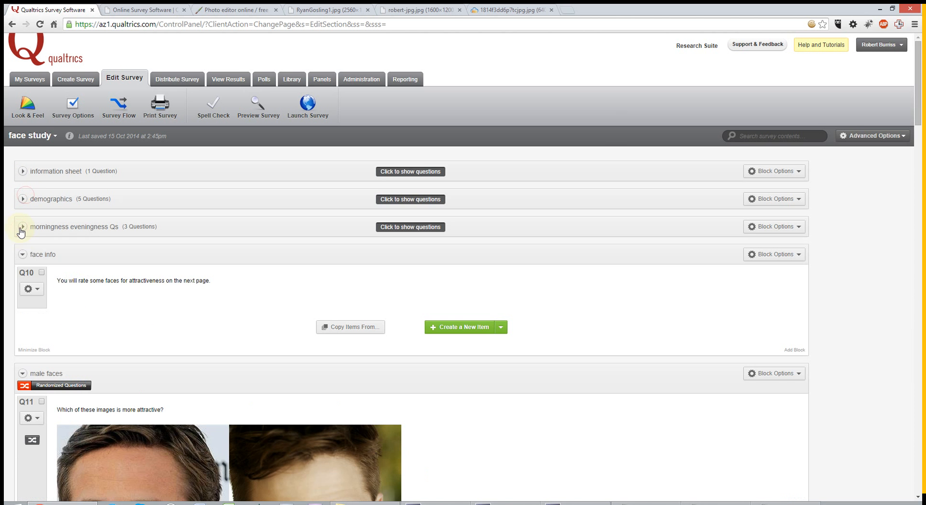
click(23, 255)
click(23, 283)
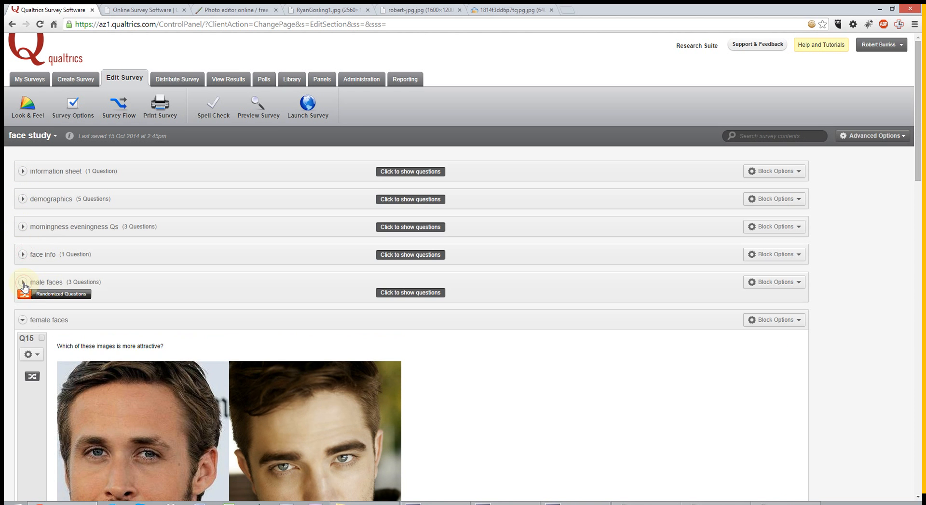
click(22, 320)
click(22, 348)
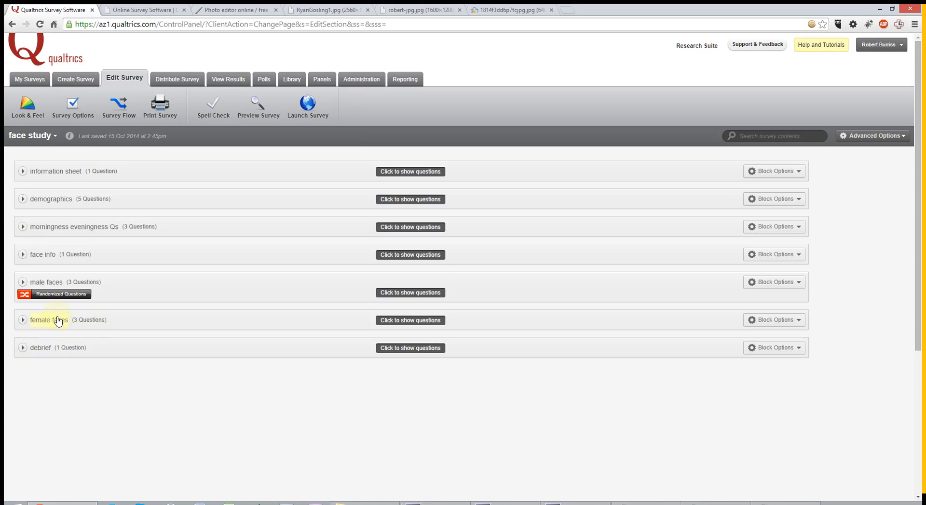
Expand the "female faces" block and examine its block options and the copied image questions Q15 and Q16
click(22, 320)
scroll(159, 325, down, 3)
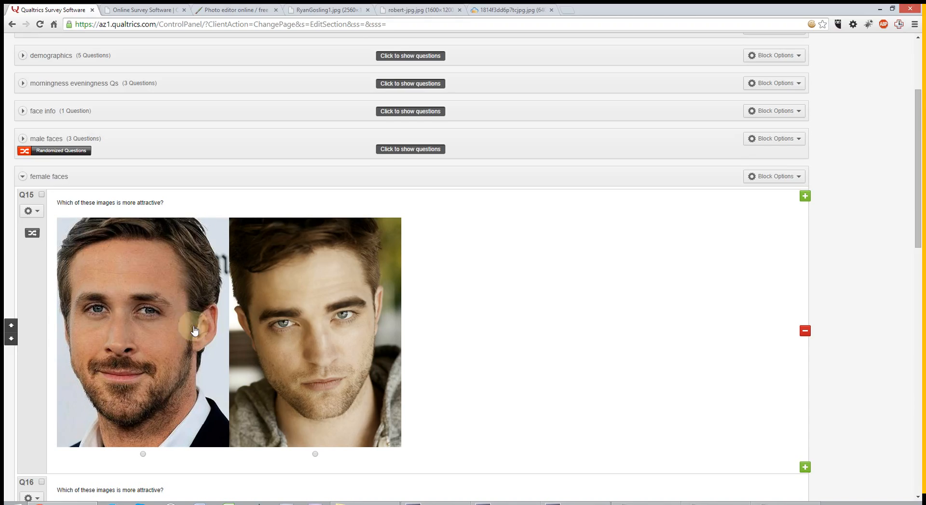
scroll(123, 333, down, 1)
scroll(124, 331, up, 1)
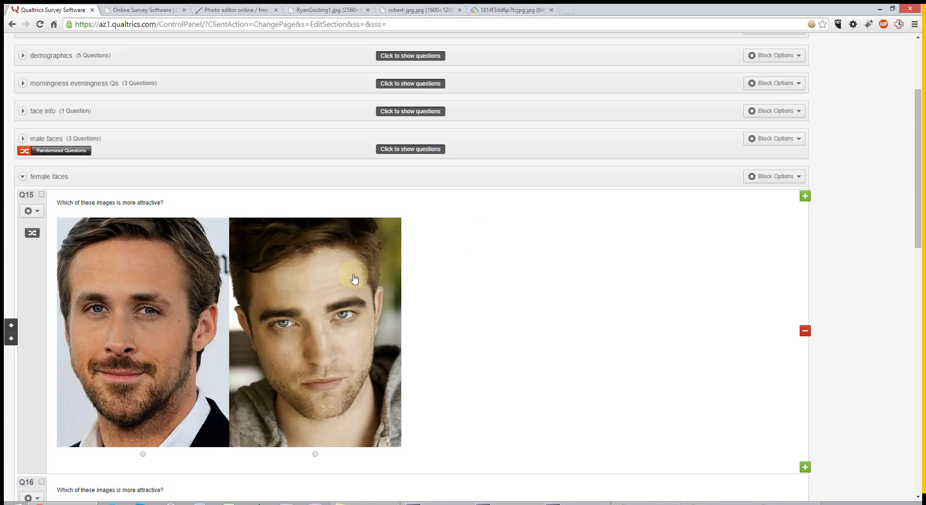
click(787, 178)
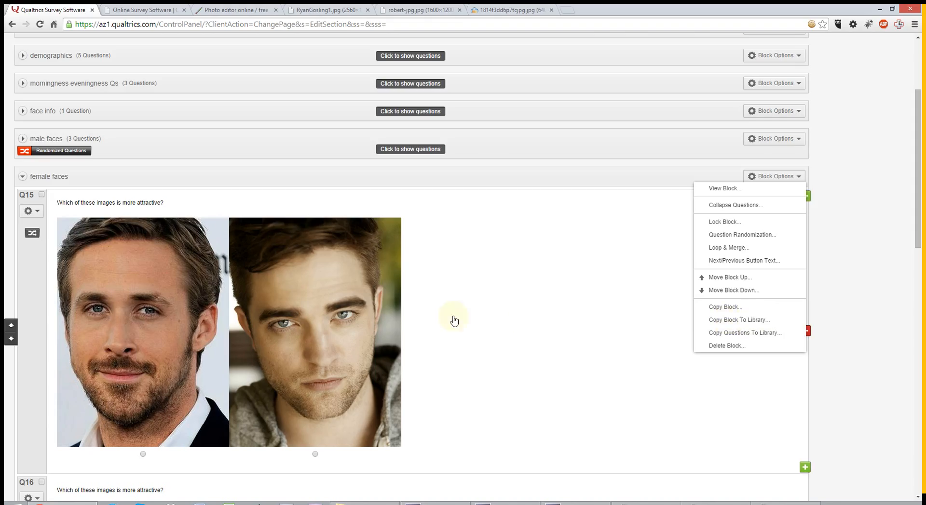
click(490, 307)
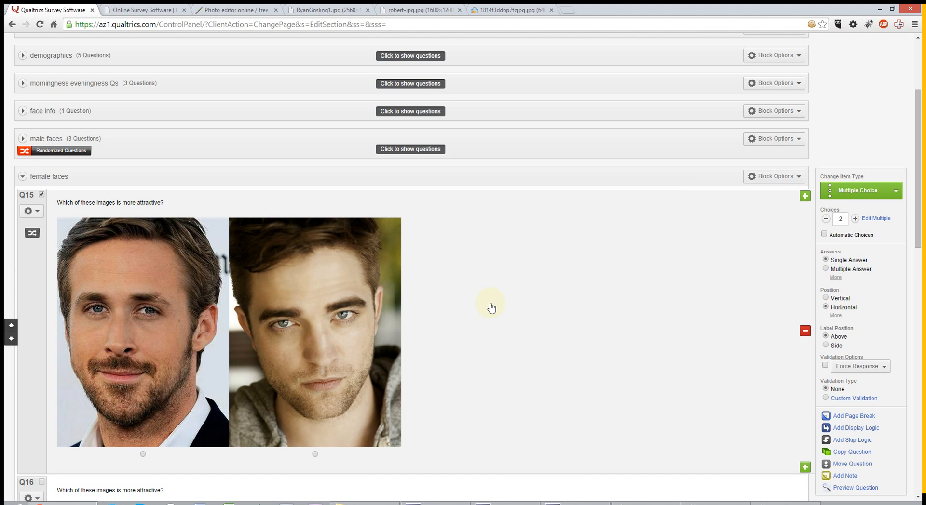
scroll(492, 304, down, 6)
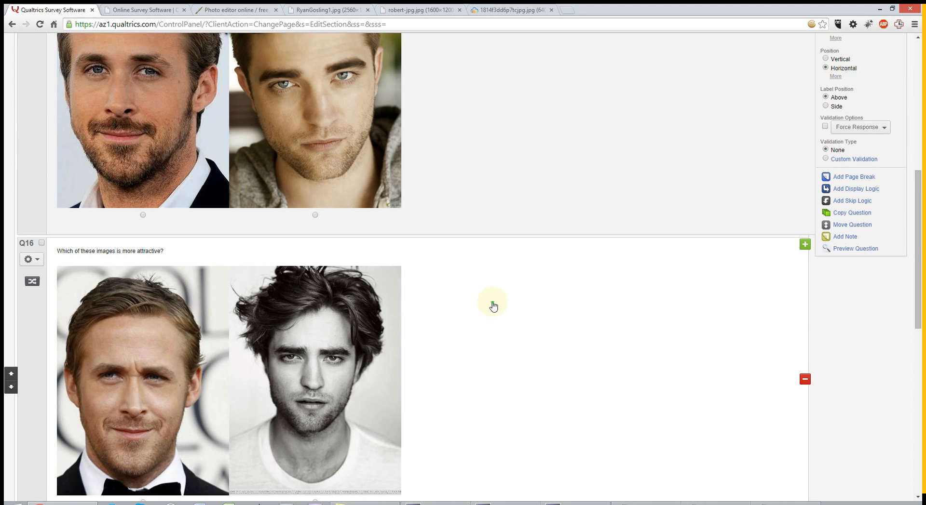
scroll(492, 303, up, 6)
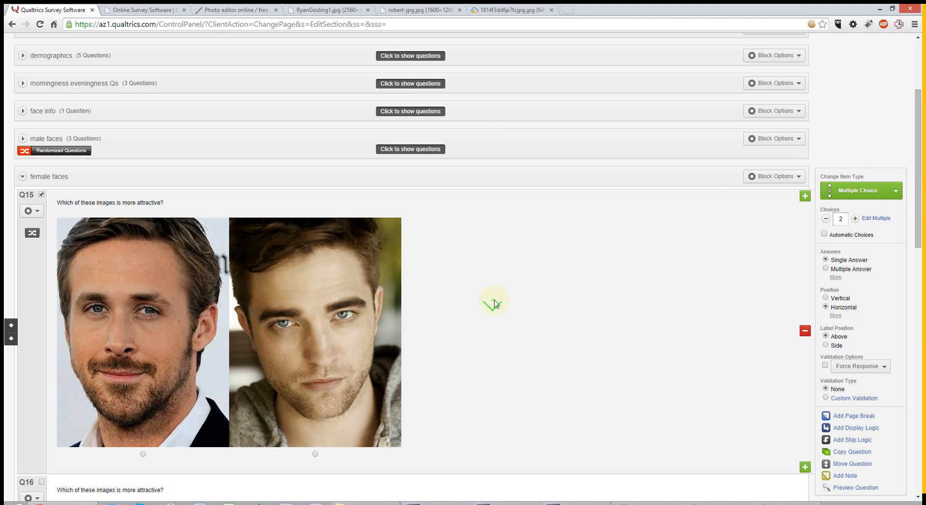
Delete the "female faces" block that was copied from the male faces block
click(785, 179)
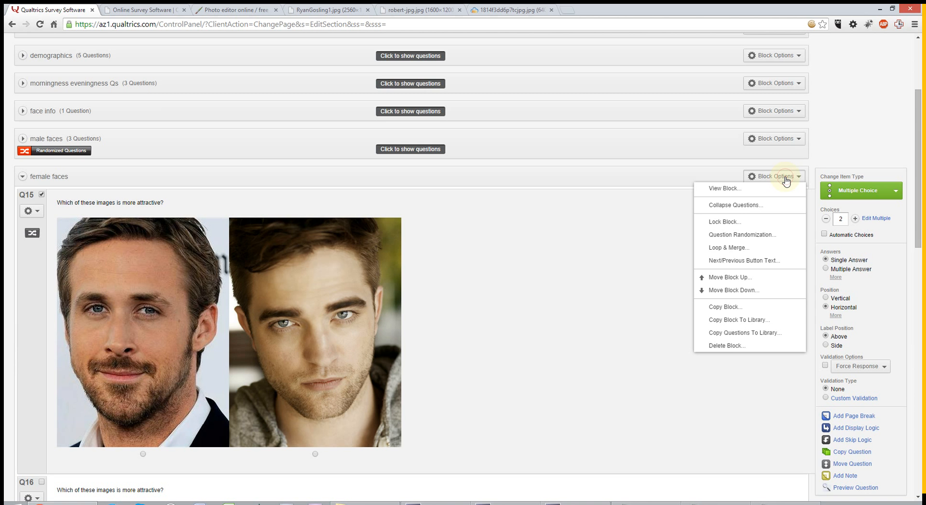
click(726, 346)
click(545, 303)
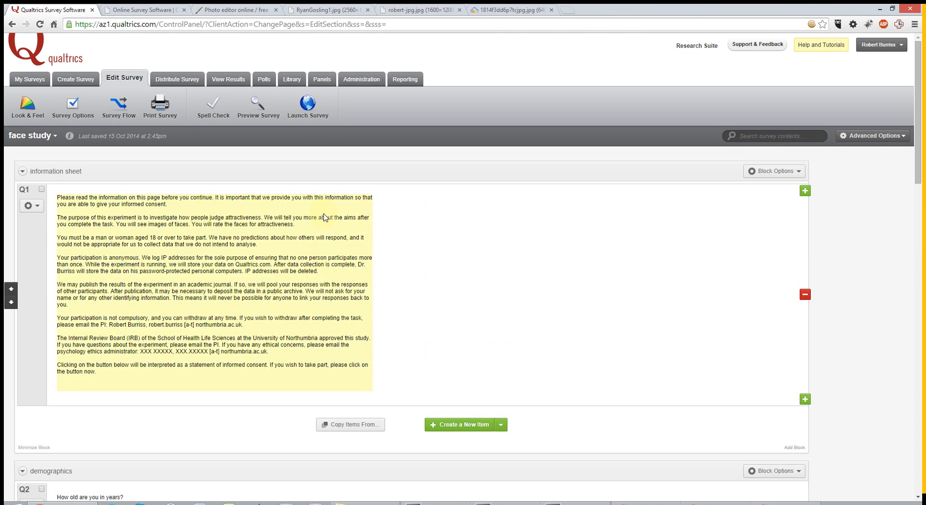
Import the "Female faces" block from the "Intro study" category of the personal block library, previewing its third question first
scroll(312, 241, down, 20)
scroll(327, 277, down, 18)
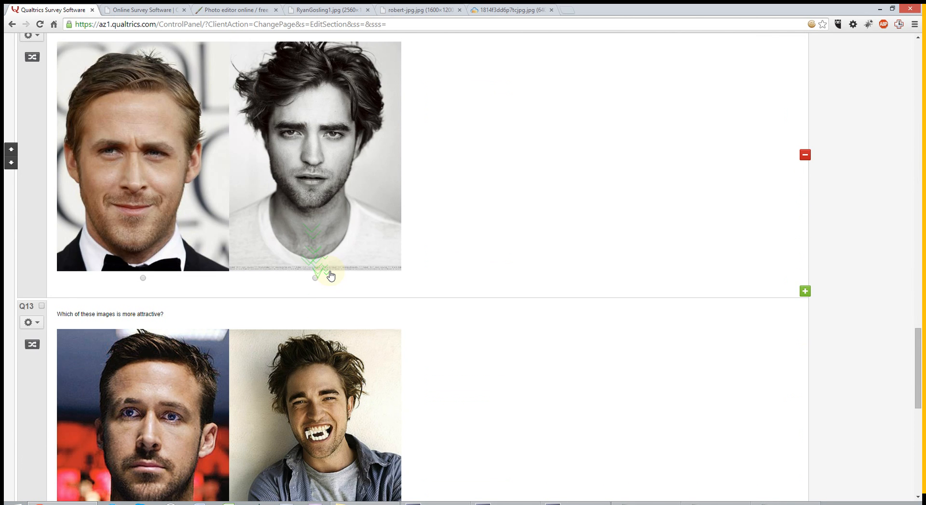
scroll(333, 262, up, 2)
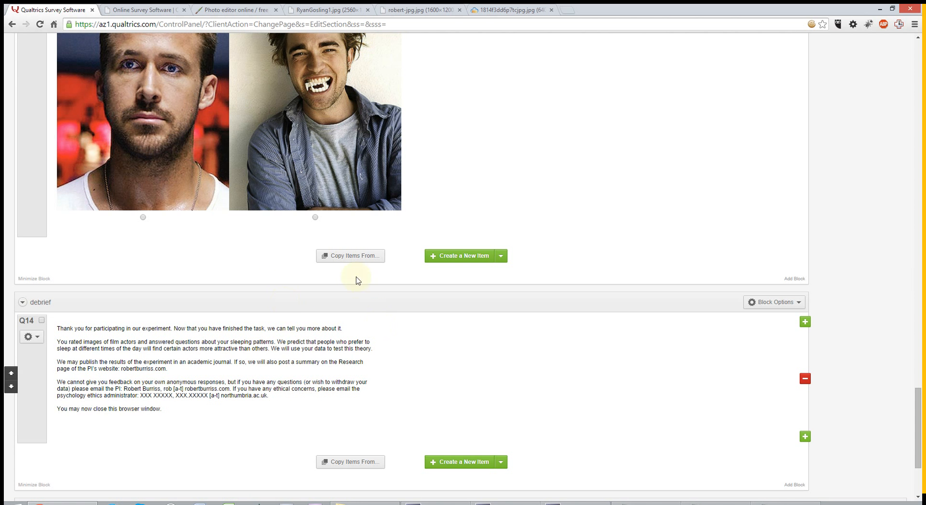
click(349, 257)
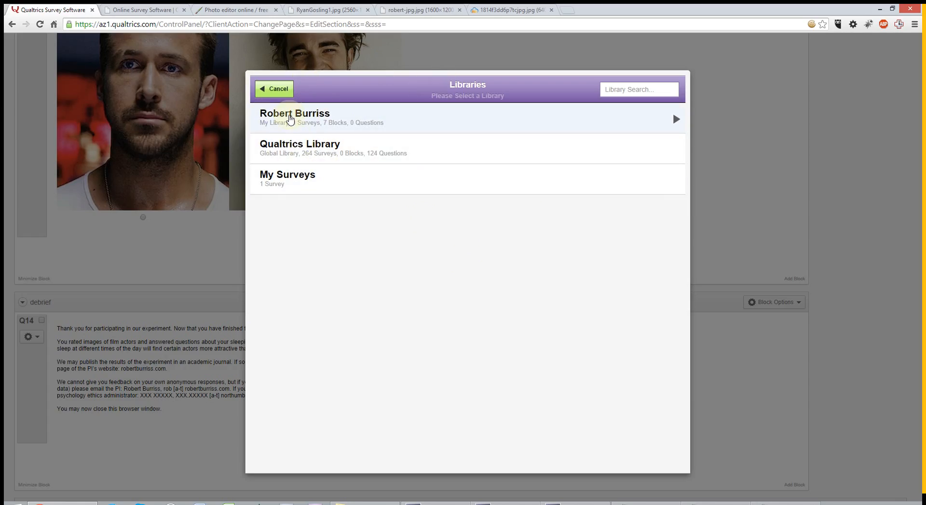
click(290, 119)
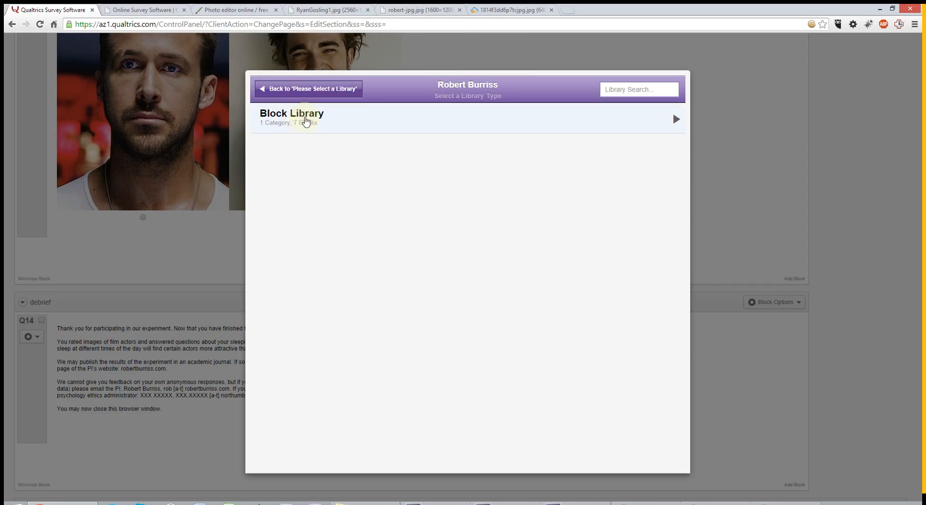
click(305, 121)
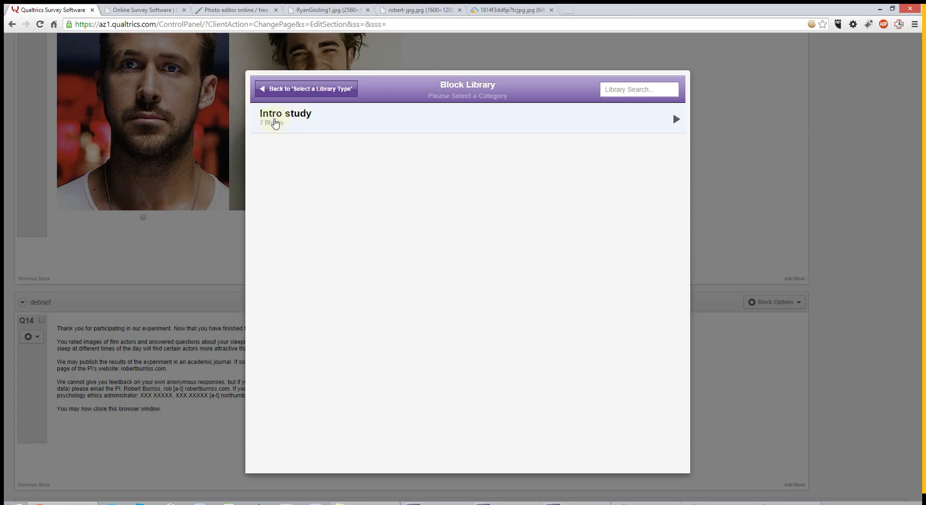
click(289, 123)
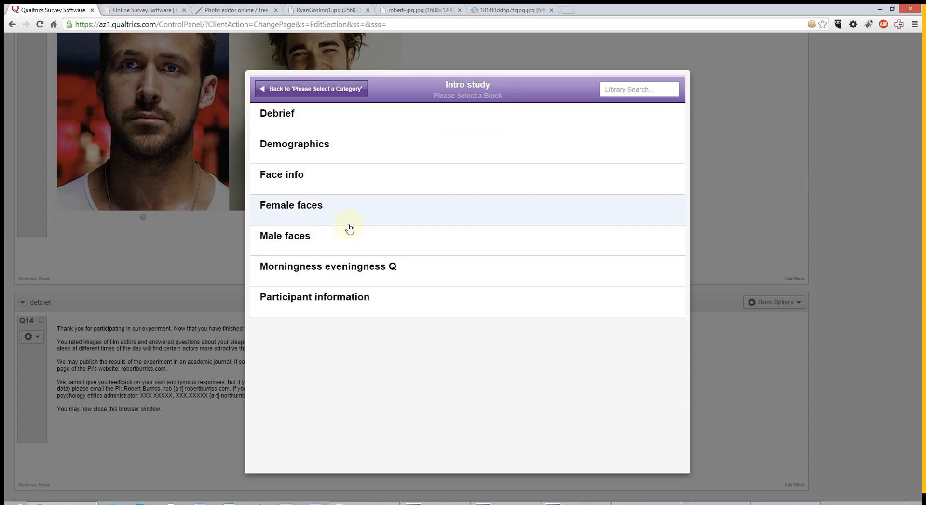
click(311, 213)
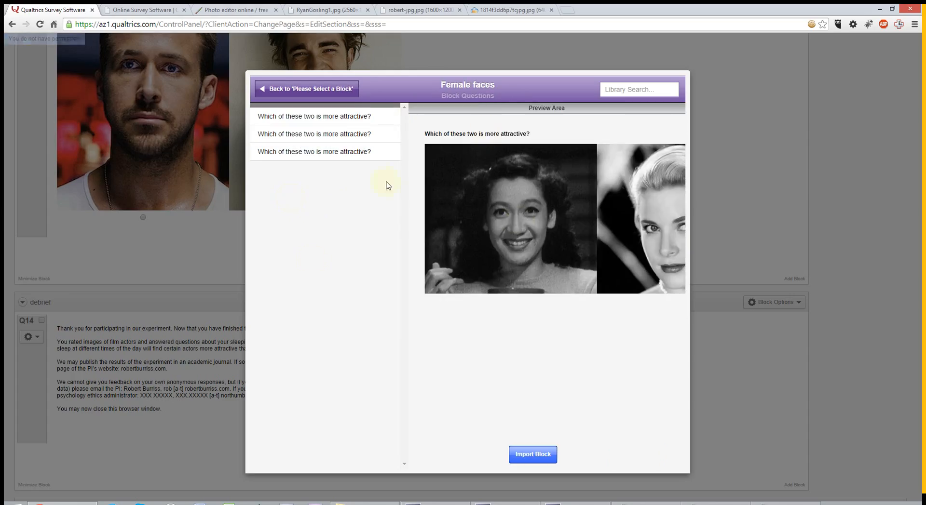
click(304, 154)
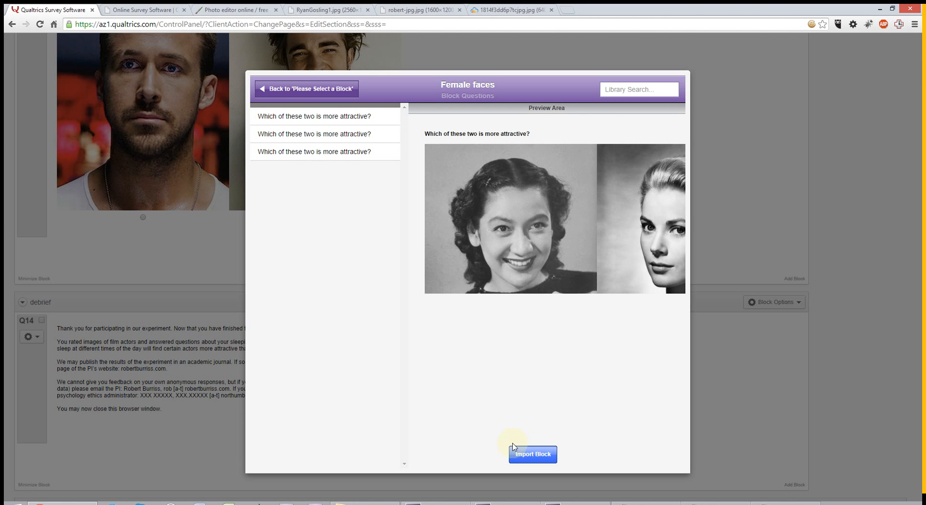
click(531, 458)
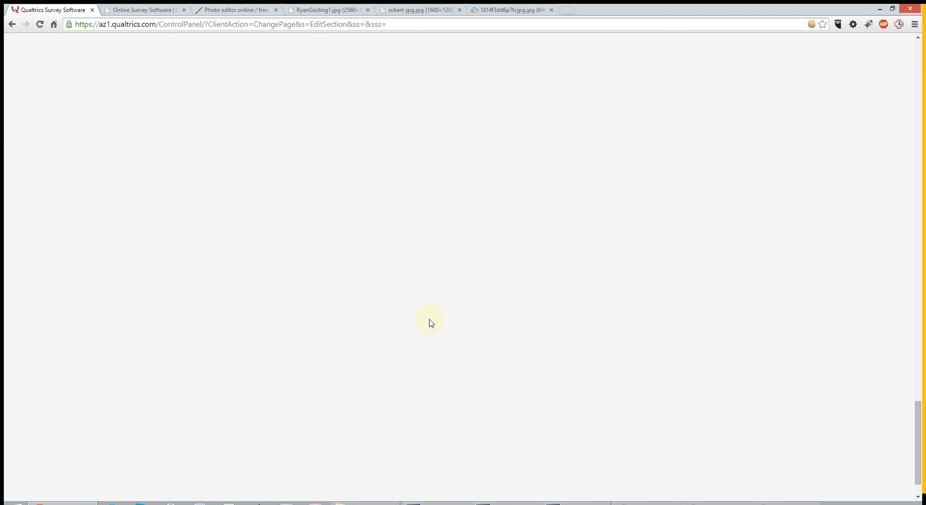
Move the imported "Female faces" block up one place so it comes before the debrief block
scroll(339, 260, down, 20)
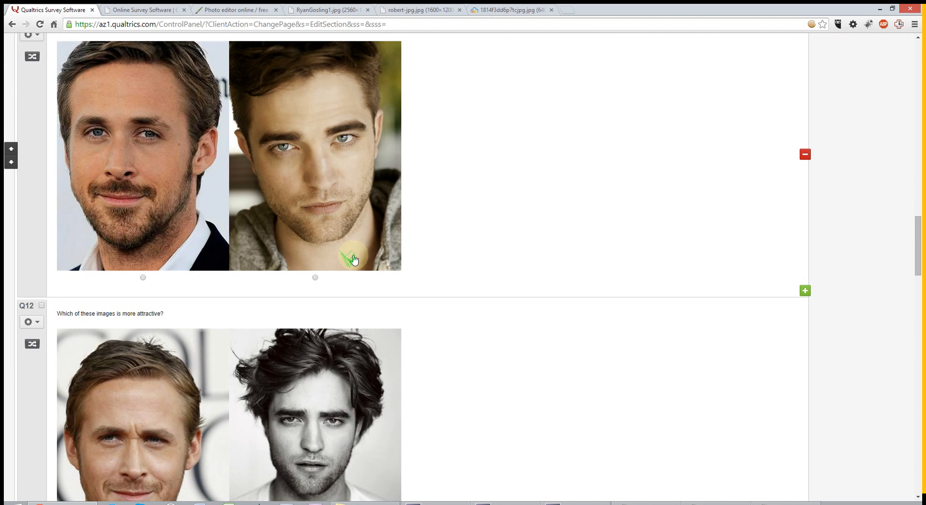
scroll(353, 261, down, 18)
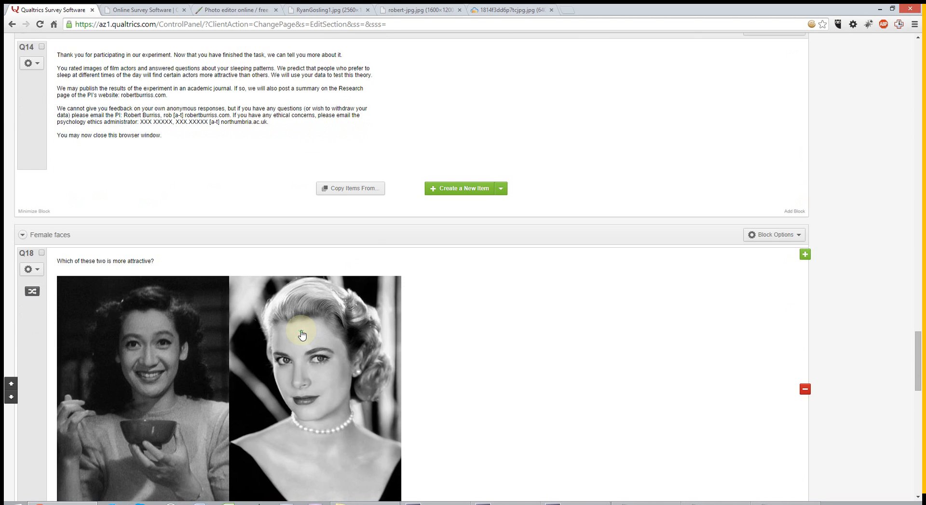
click(780, 235)
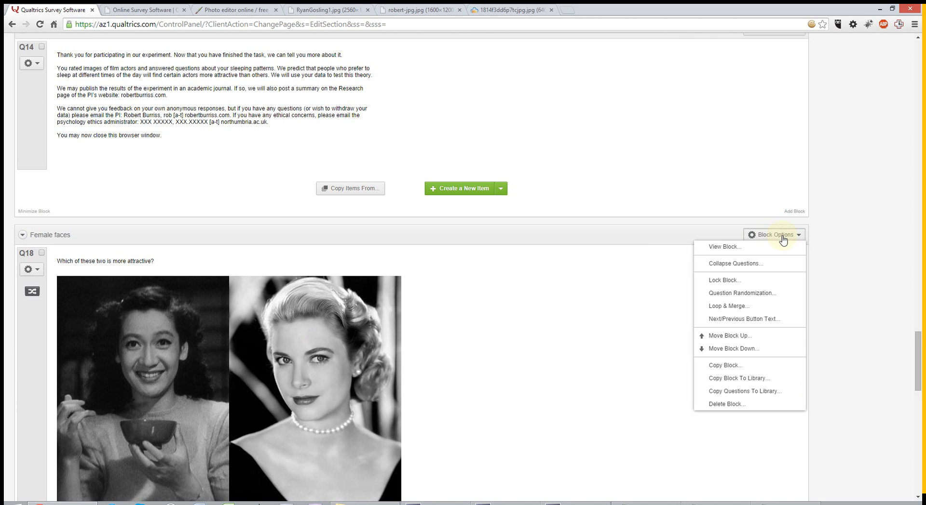
click(739, 338)
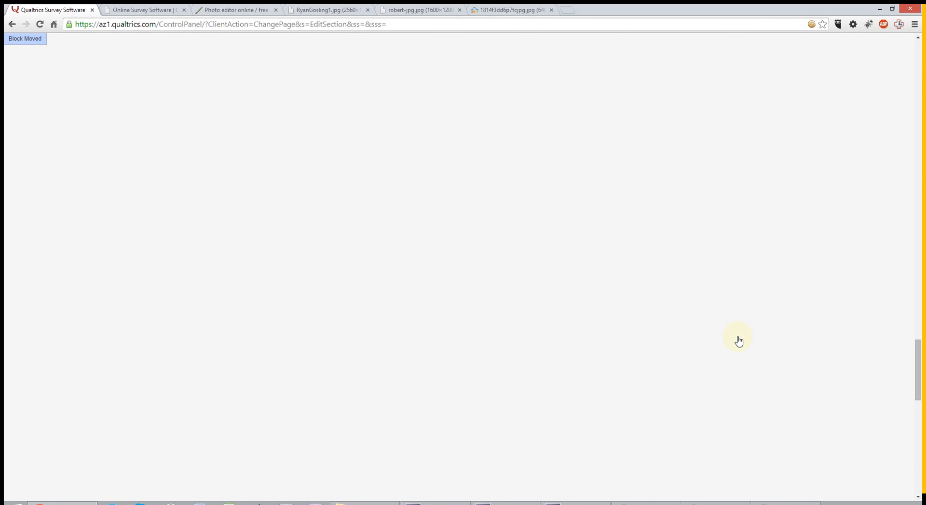
Set up advanced randomization for the "Female faces" block, placing all three of its questions in the Randomize Questions list, and save it
scroll(442, 287, down, 15)
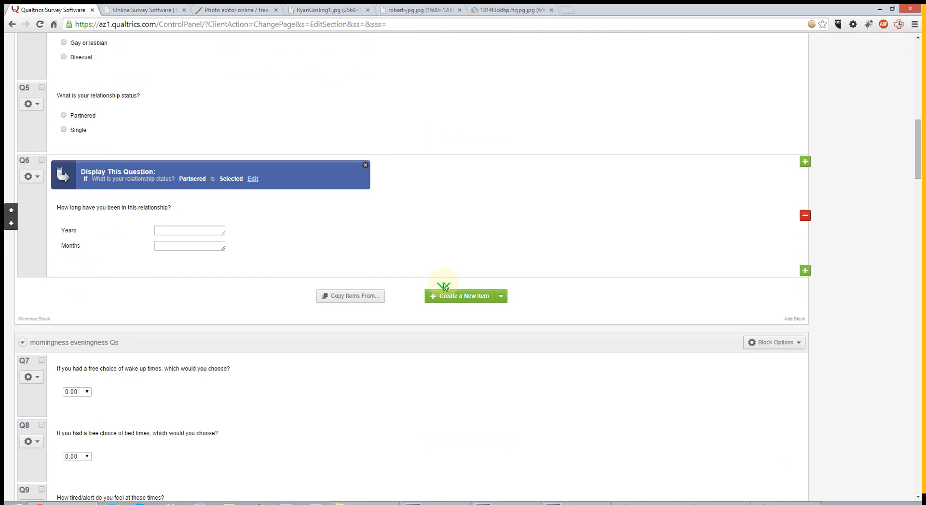
scroll(443, 288, down, 7)
scroll(443, 287, down, 15)
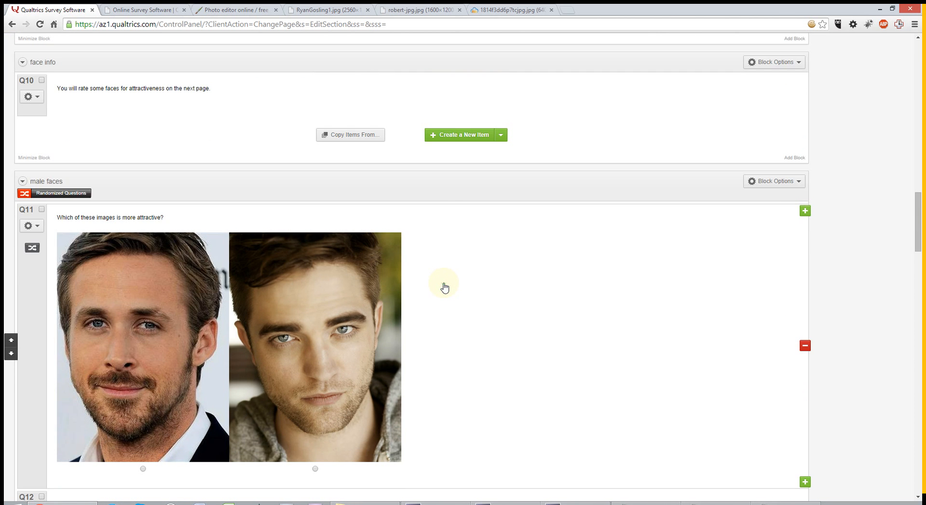
scroll(446, 283, down, 6)
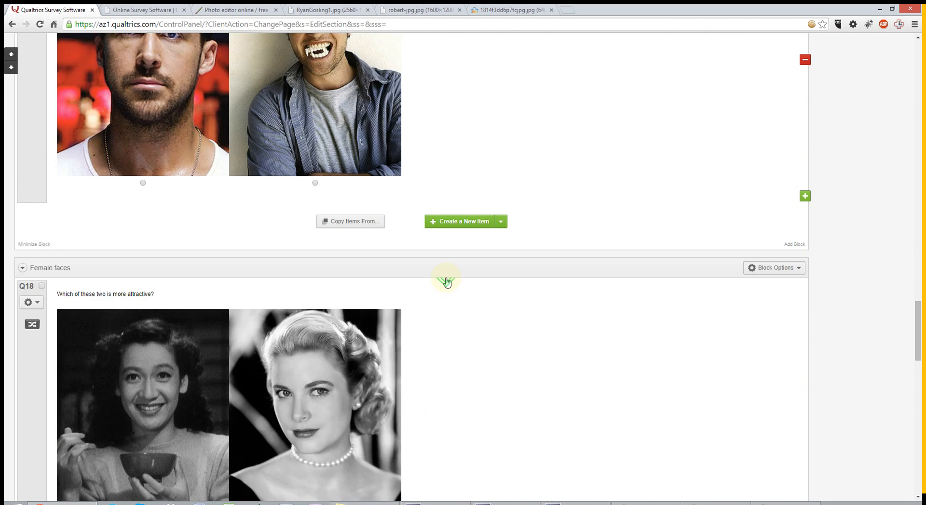
scroll(446, 283, down, 1)
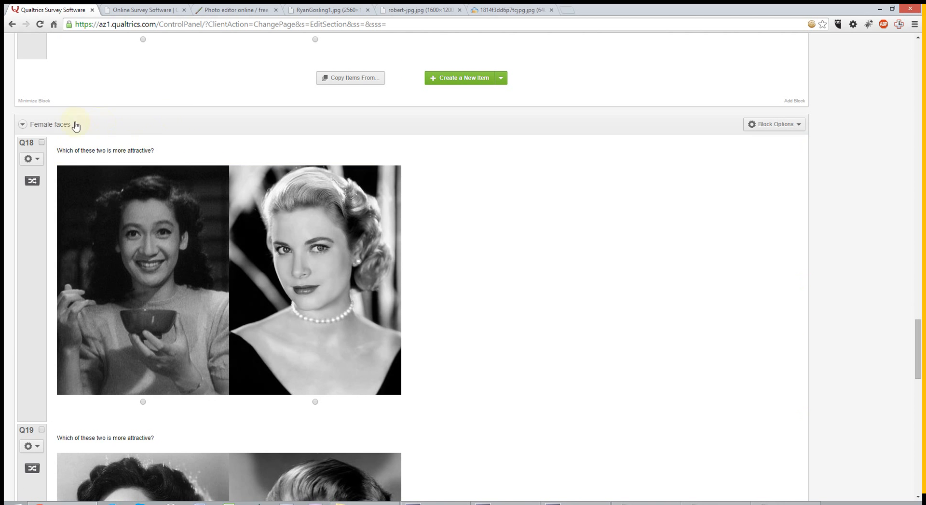
click(775, 125)
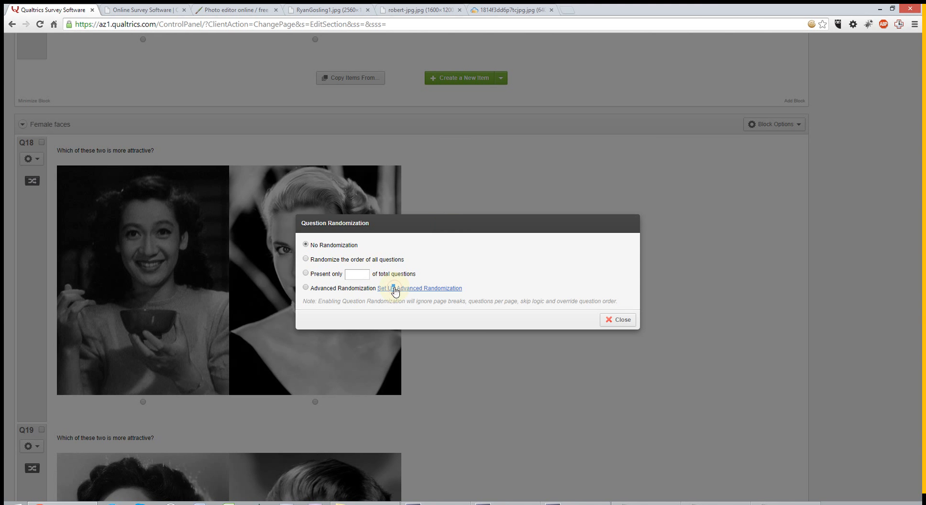
click(395, 289)
click(375, 196)
key(ctrl+a)
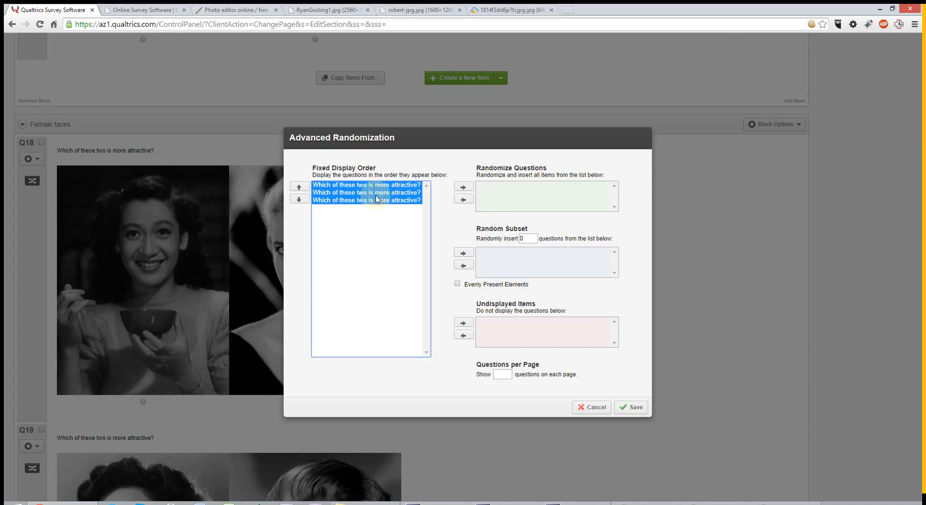
click(463, 189)
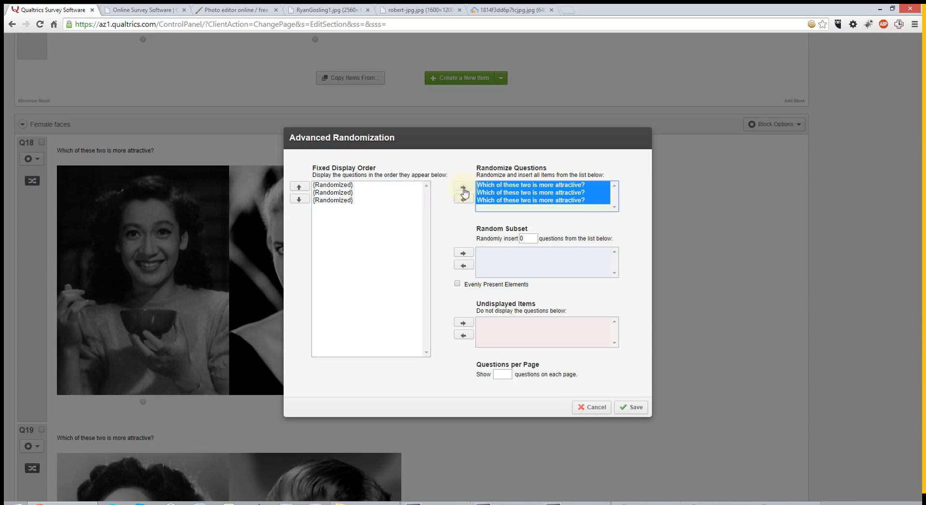
click(633, 410)
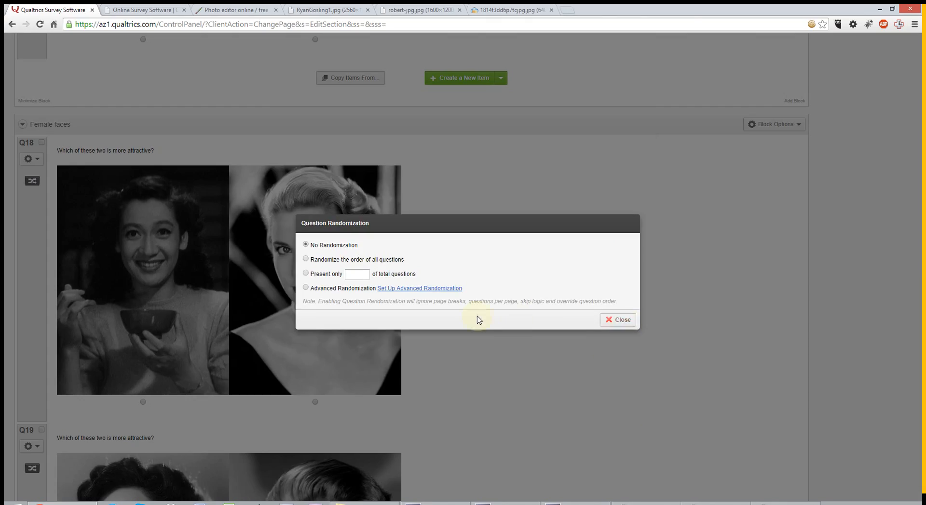
click(618, 321)
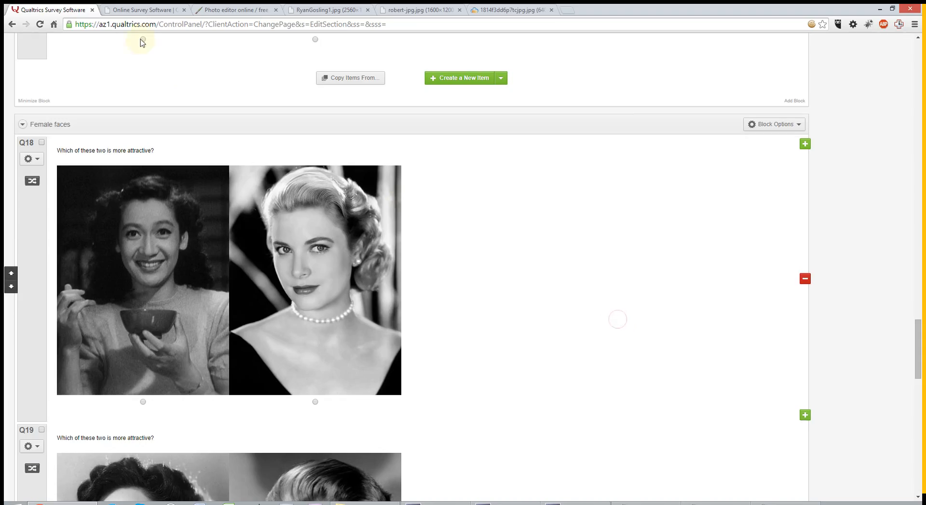
Reload the survey editor and collapse every block from "information sheet" through "debrief"
click(128, 26)
key(Return)
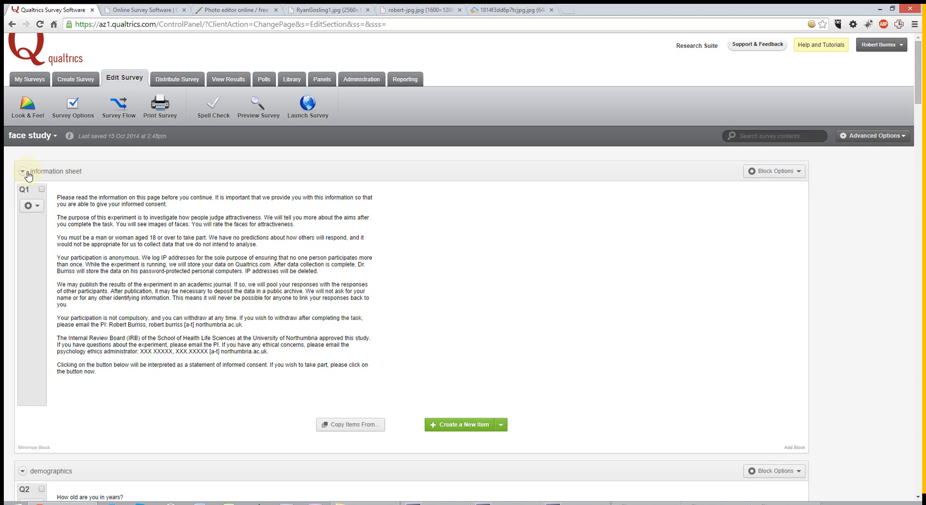
click(23, 171)
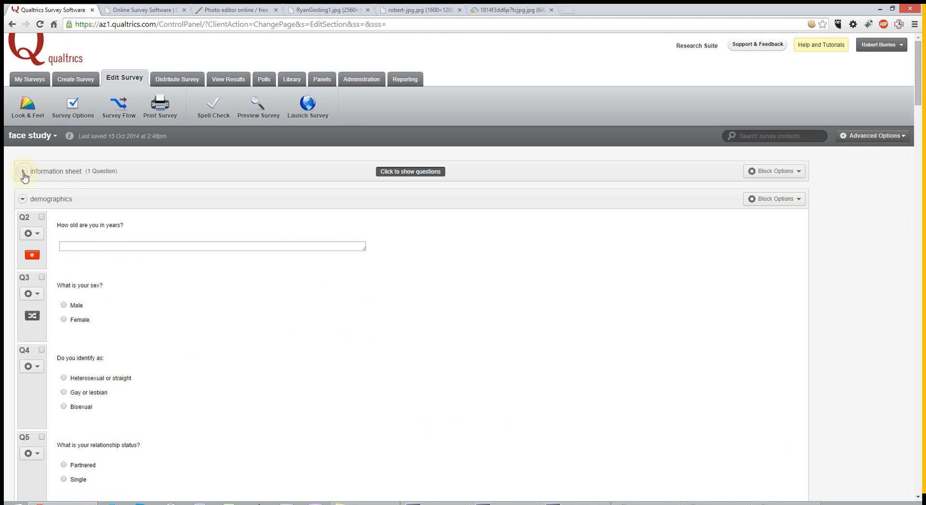
click(23, 199)
click(23, 227)
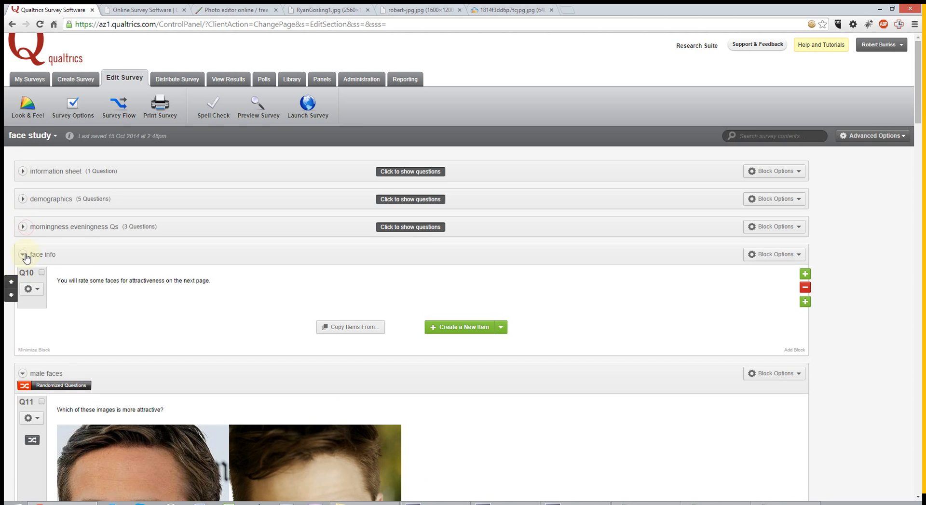
click(23, 255)
click(22, 283)
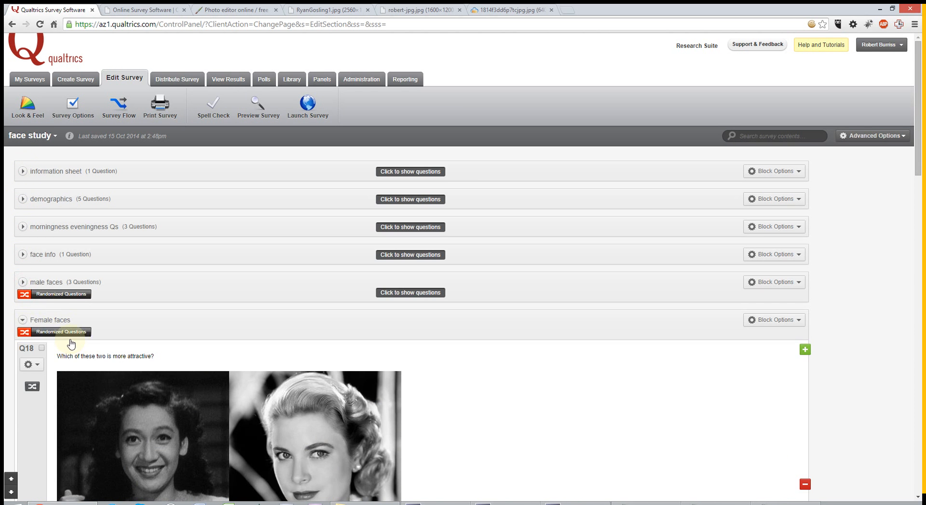
click(23, 321)
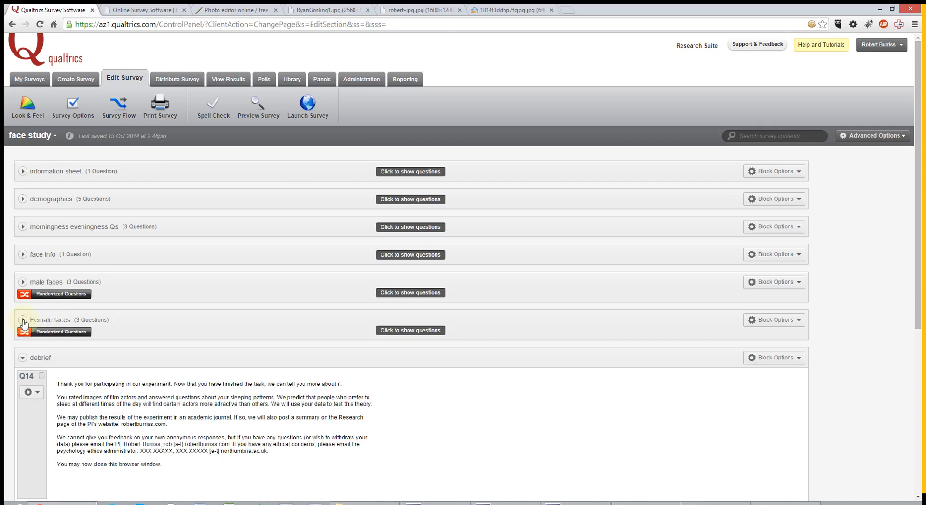
click(22, 358)
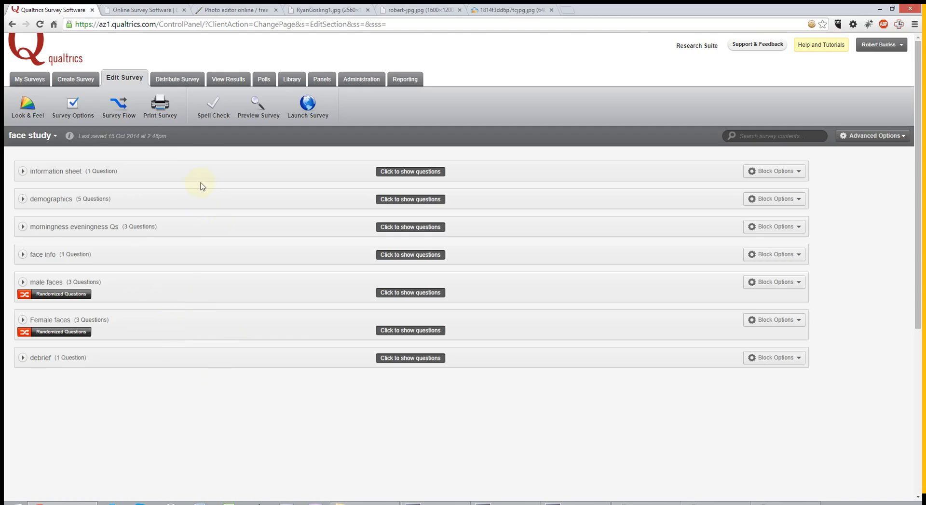
In the survey flow, add a Randomizer below the "face info" block and move the "male faces" and "Female faces" blocks into it
click(117, 106)
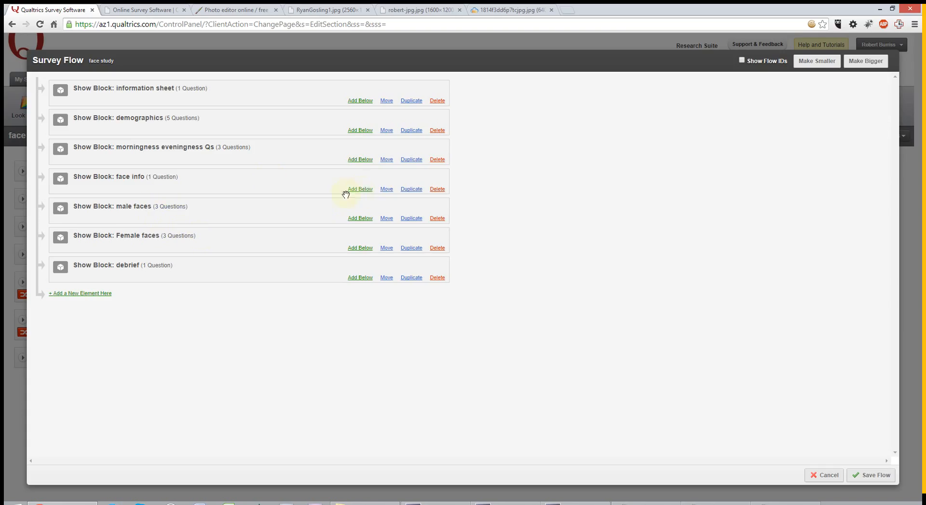
click(364, 192)
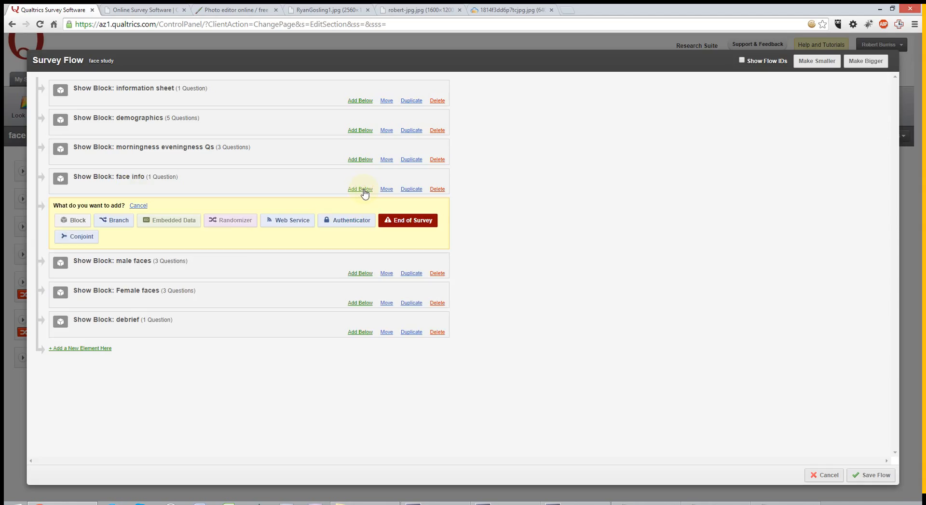
click(235, 220)
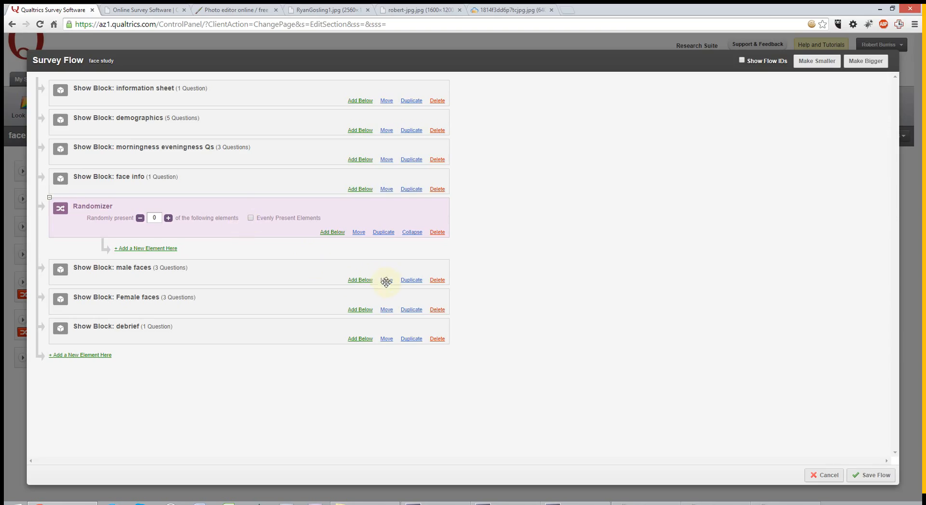
drag(389, 281, 308, 252)
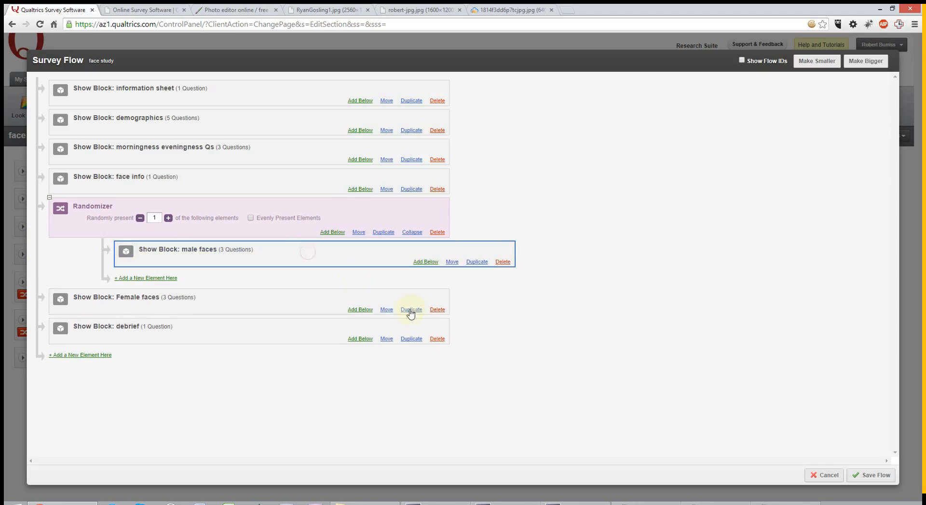
drag(388, 310, 376, 280)
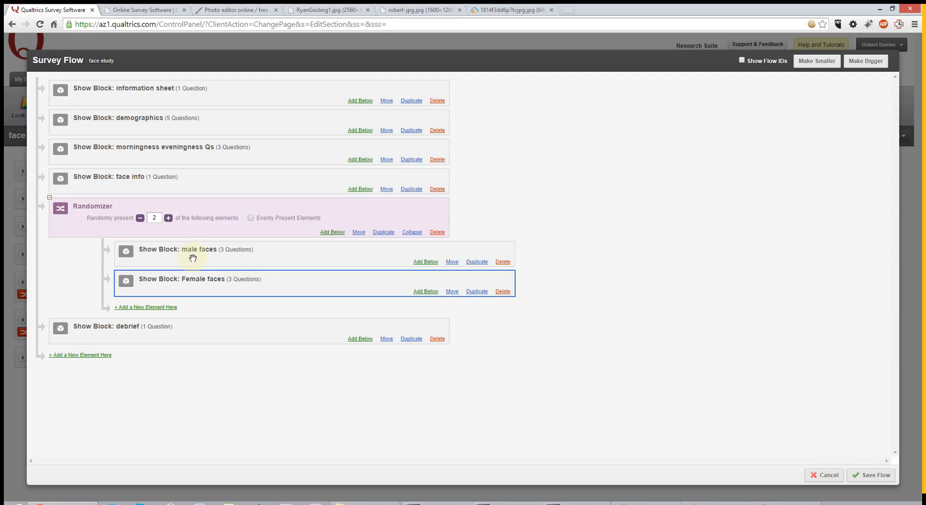
Move the "male faces" and "Female faces" blocks out of the Randomizer to above "debrief", and delete the empty Randomizer
click(140, 218)
click(159, 217)
drag(453, 291, 344, 325)
drag(452, 262, 343, 289)
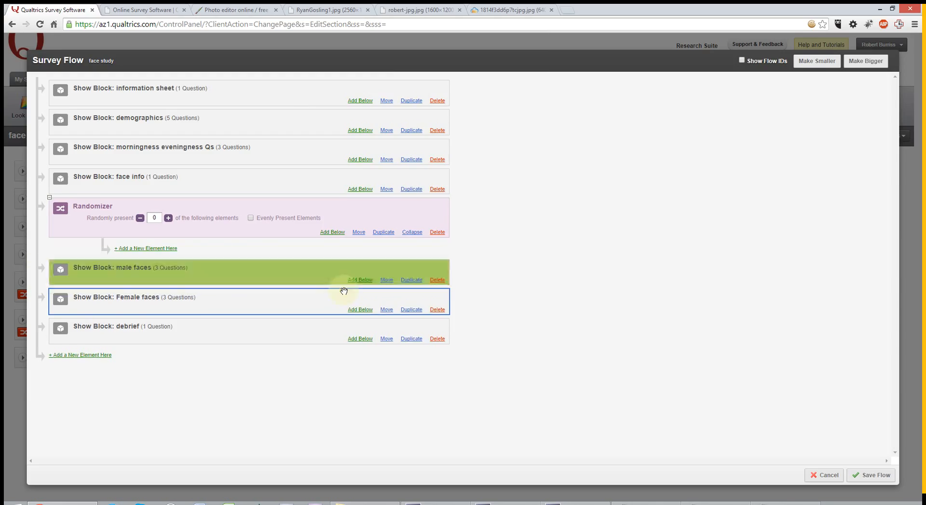
click(438, 234)
click(488, 85)
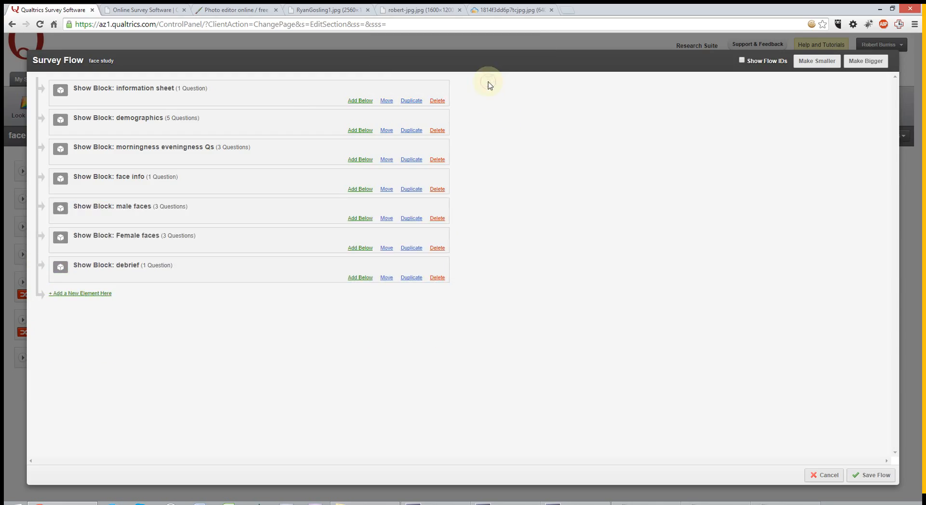
Add a branch below "face info" for Q3 "What is your sex?" Male Is Selected, and move the "Female faces" block into it
click(359, 189)
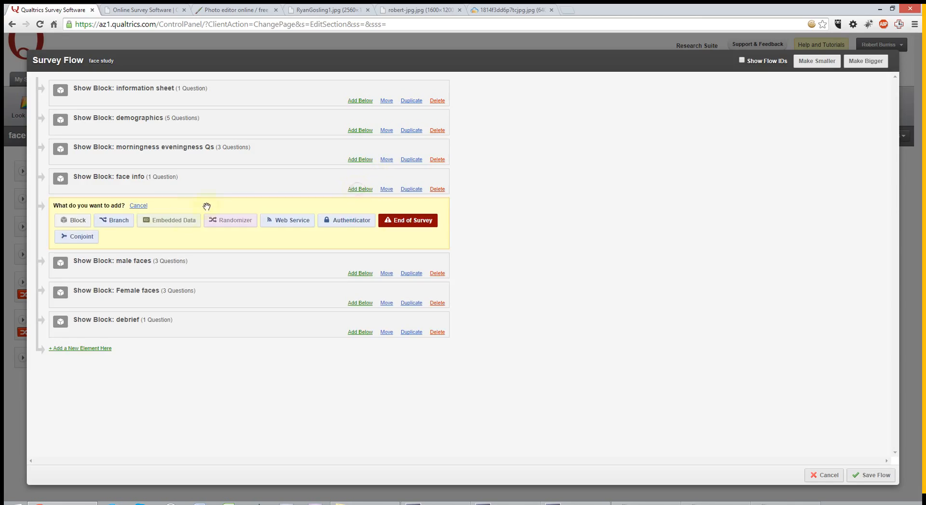
click(116, 221)
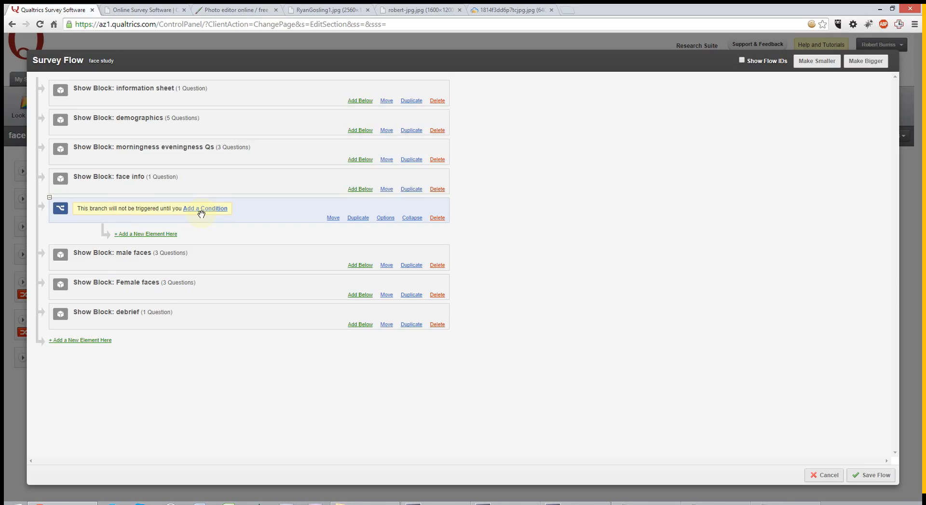
click(207, 209)
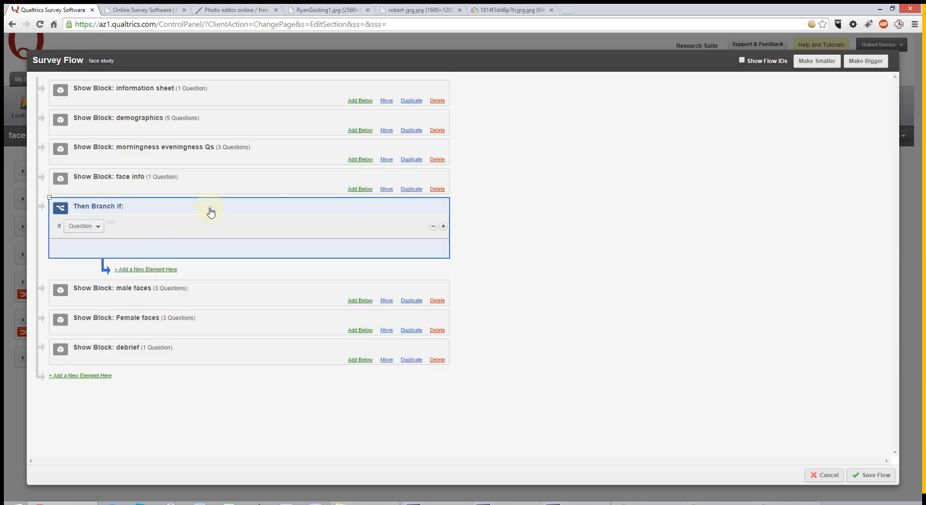
click(164, 227)
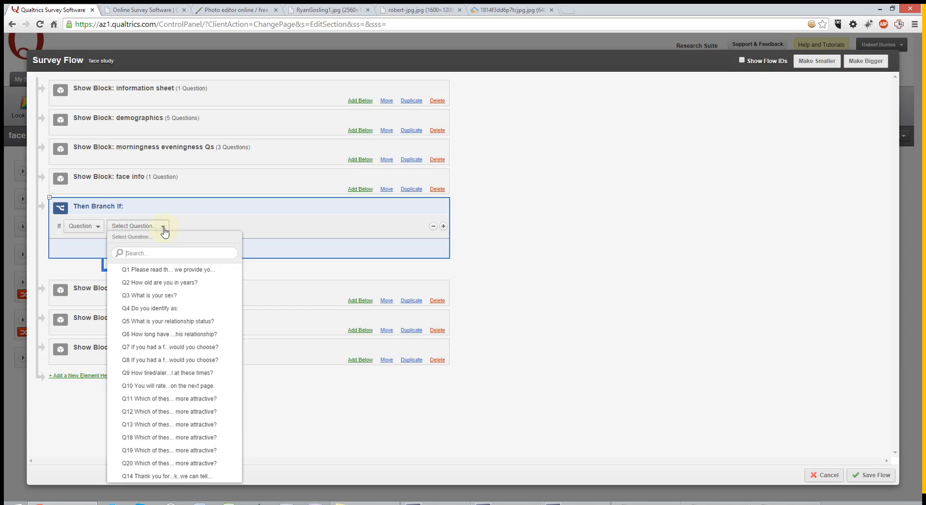
click(155, 296)
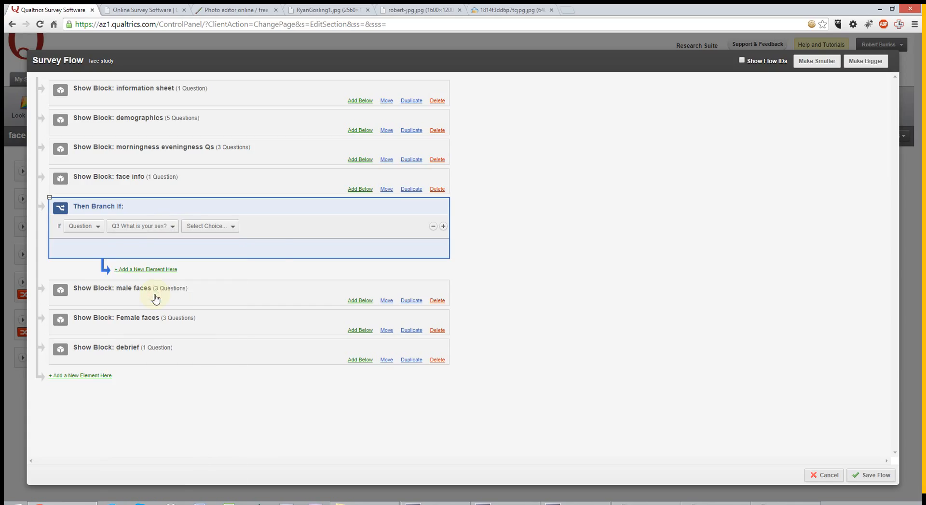
click(202, 225)
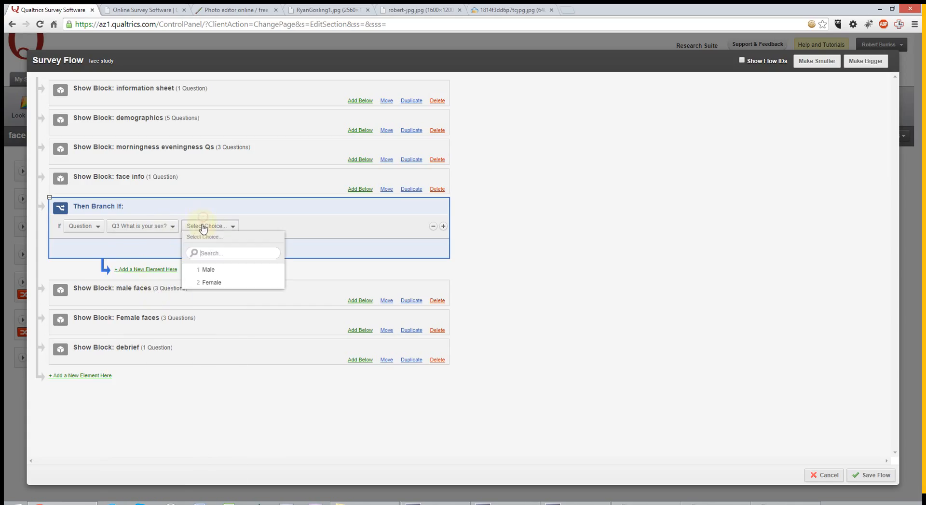
click(202, 270)
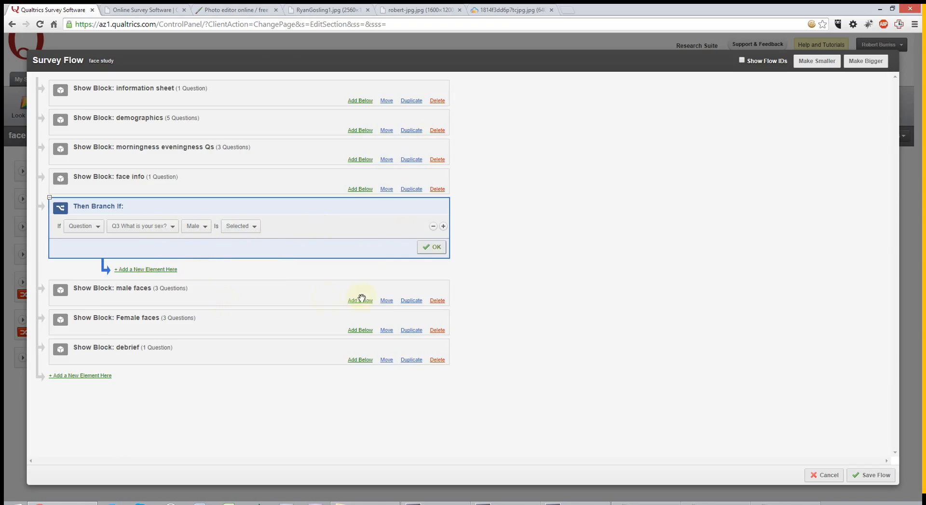
drag(384, 329, 396, 274)
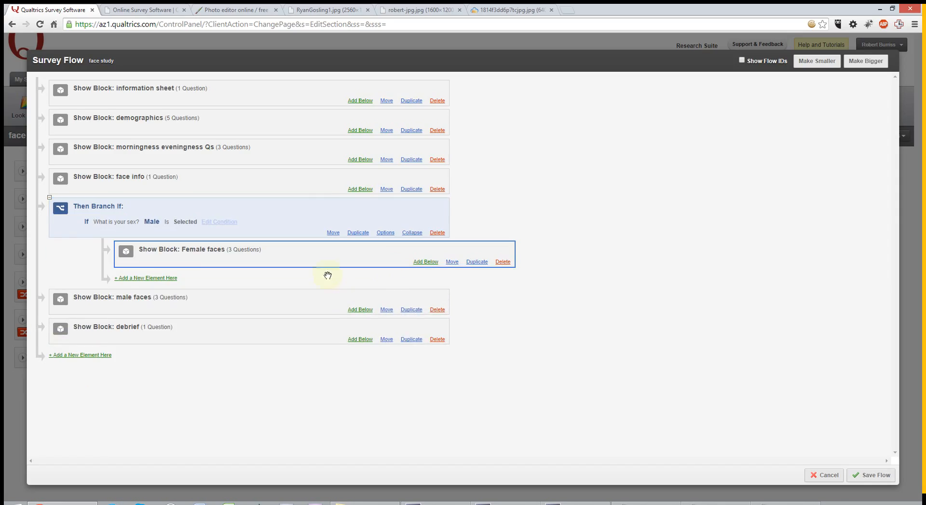
Add another branch below "face info" for Q3 "What is your sex?" Female Is Selected, and move the "male faces" block into it
click(364, 188)
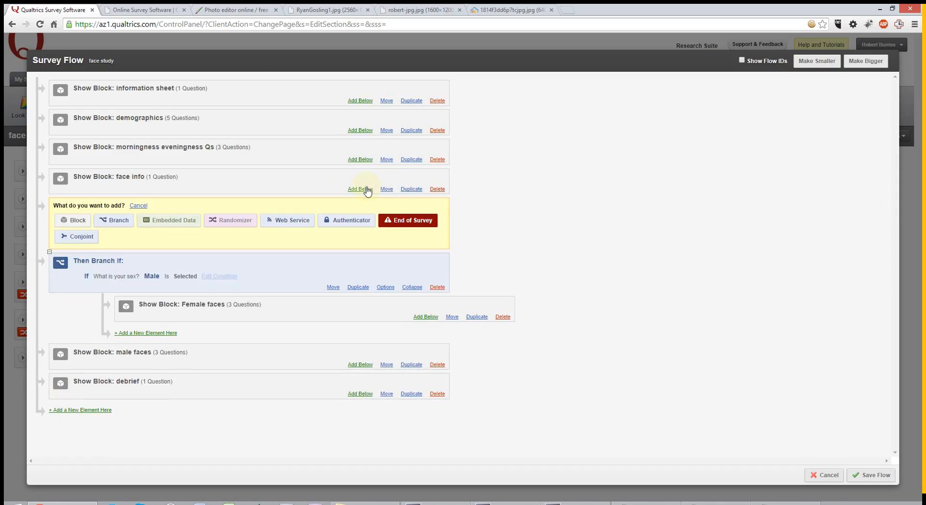
click(118, 223)
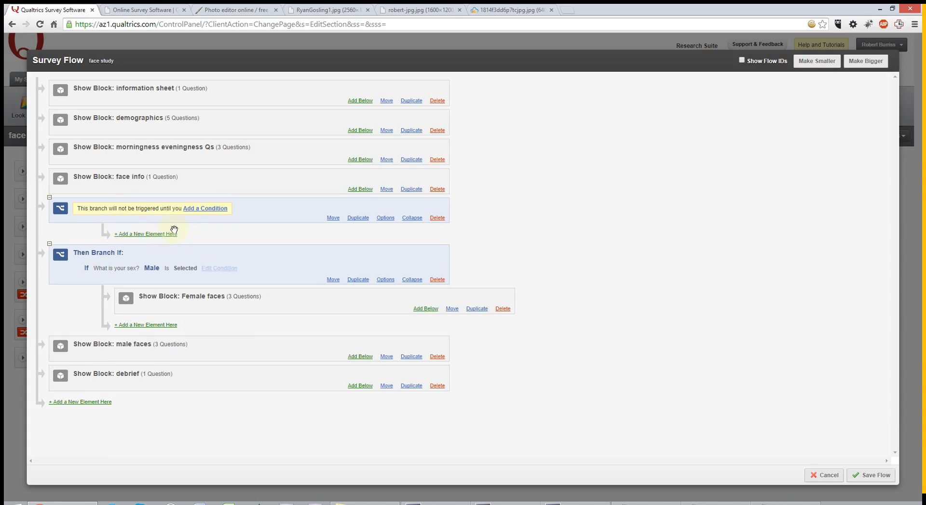
click(201, 210)
click(140, 229)
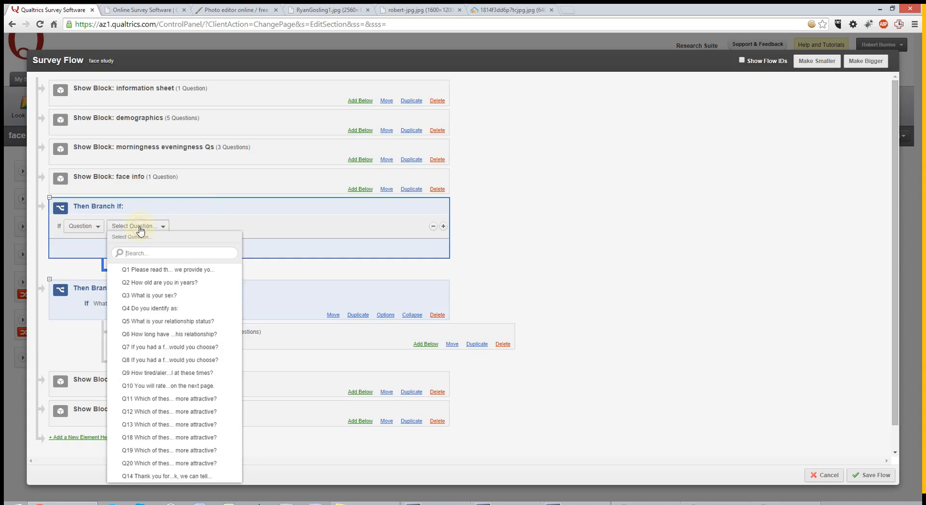
click(164, 295)
click(198, 226)
click(208, 285)
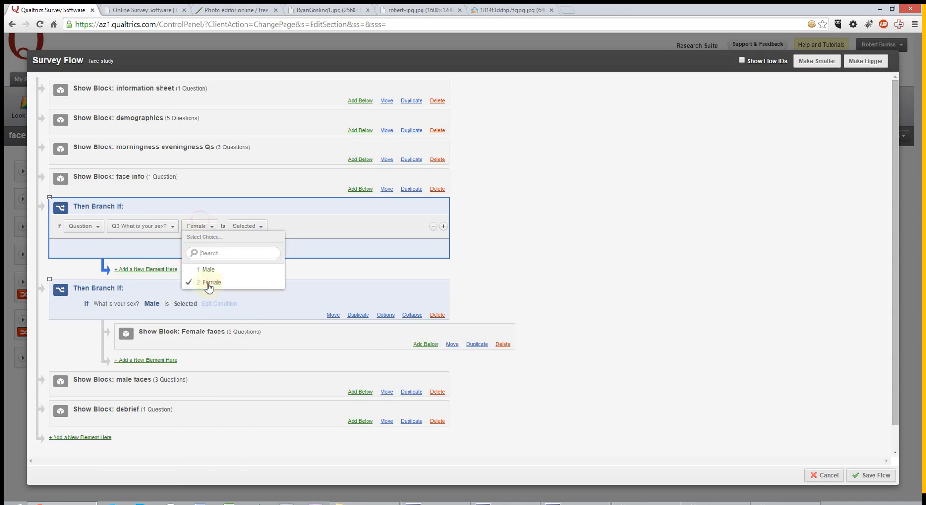
drag(386, 392, 384, 268)
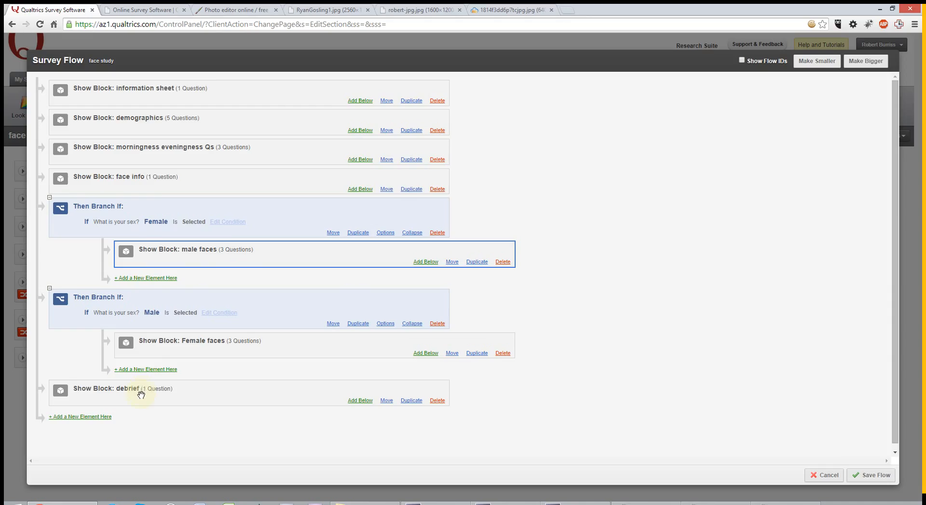
Add an And condition to the Female branch requiring Q4 "Do you identify as:" Heterosexual or straight Is Selected
click(228, 223)
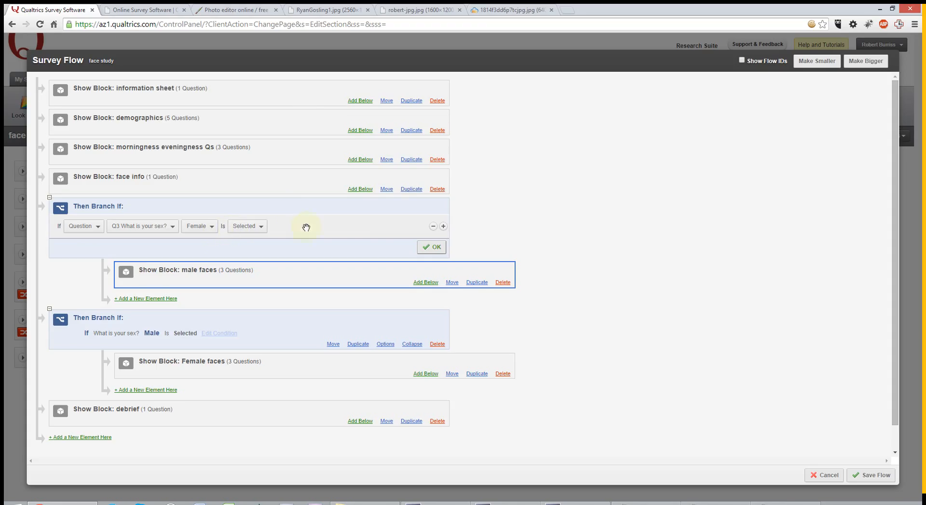
click(443, 227)
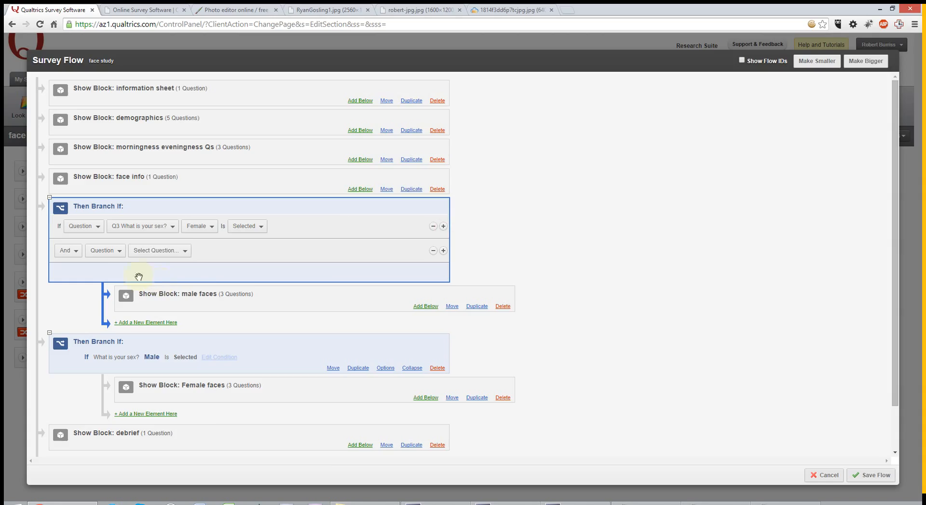
click(154, 251)
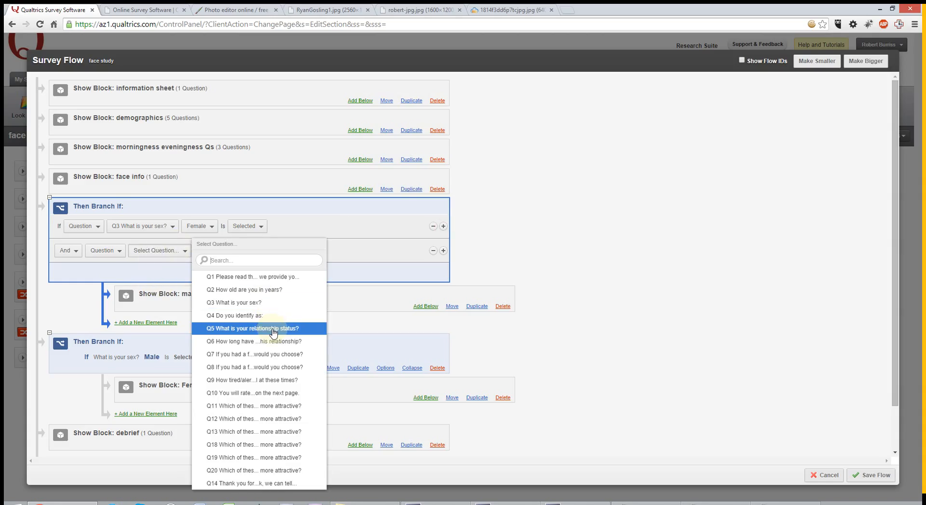
click(236, 315)
click(243, 251)
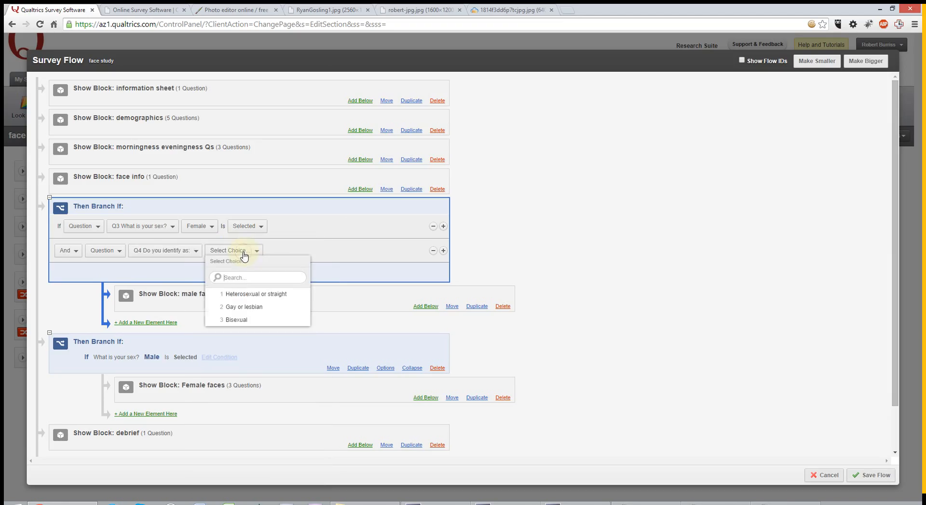
click(251, 295)
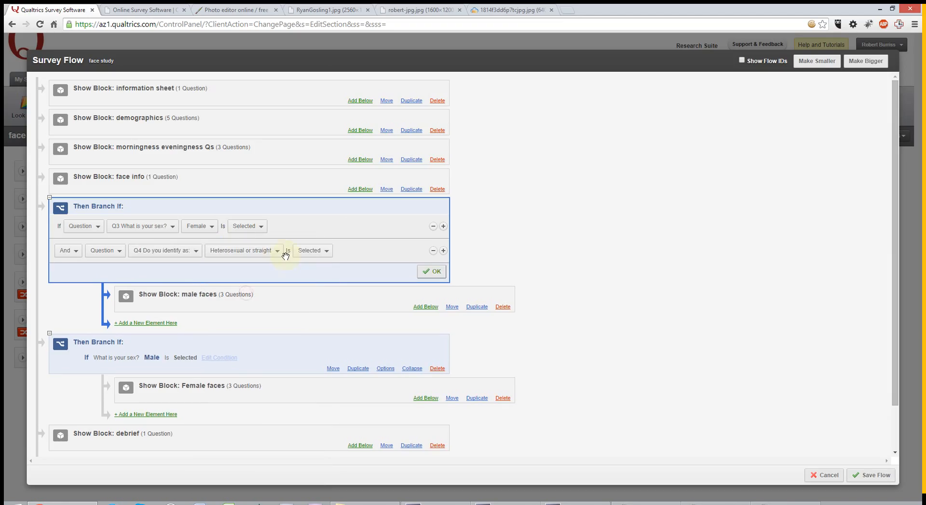
Change the Female branch's Q4 condition to Gay or lesbian Is Not Selected and confirm it
click(249, 251)
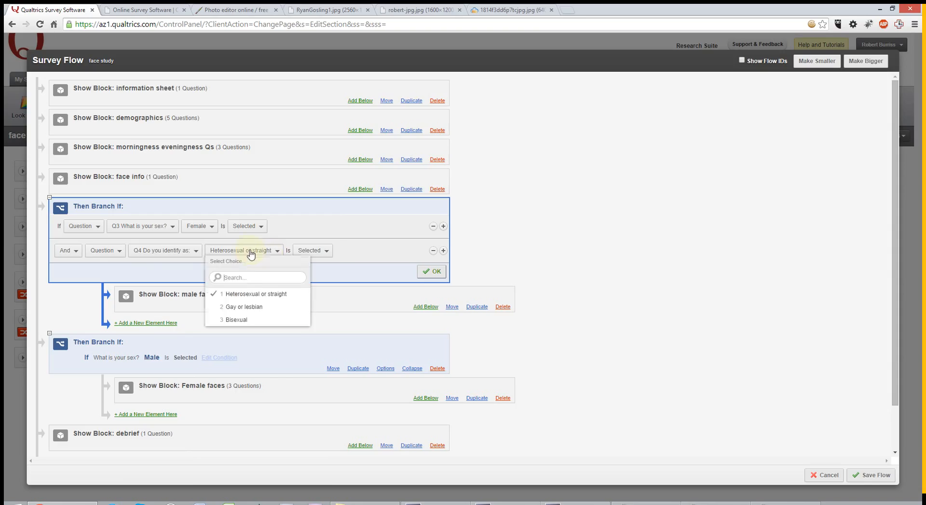
click(240, 312)
click(288, 251)
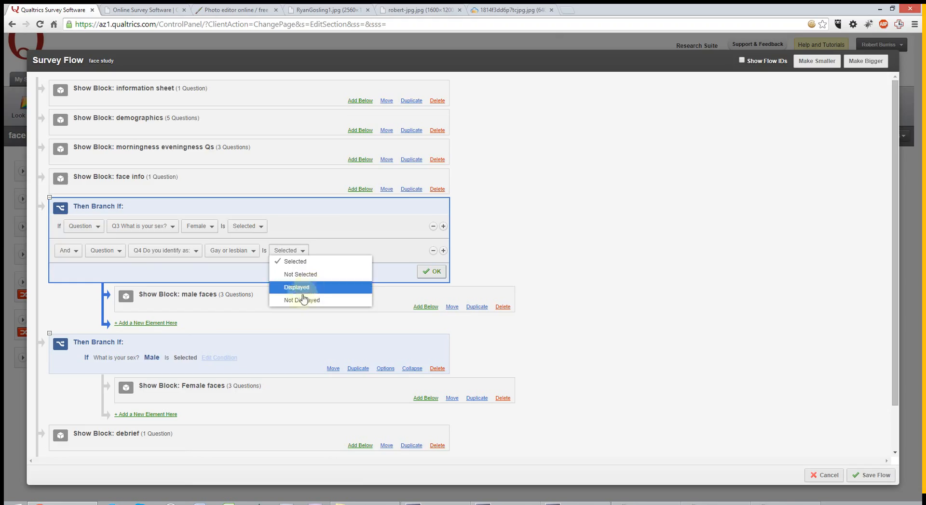
click(309, 275)
click(309, 276)
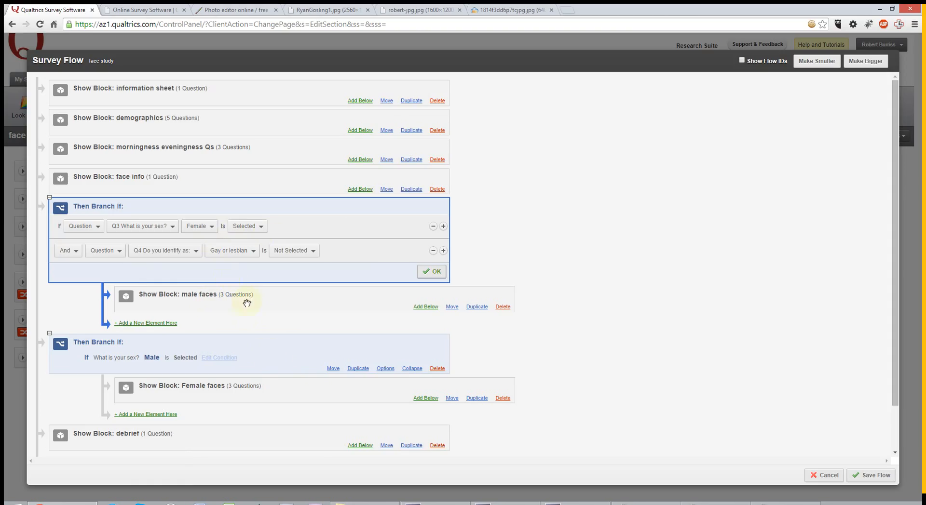
click(432, 272)
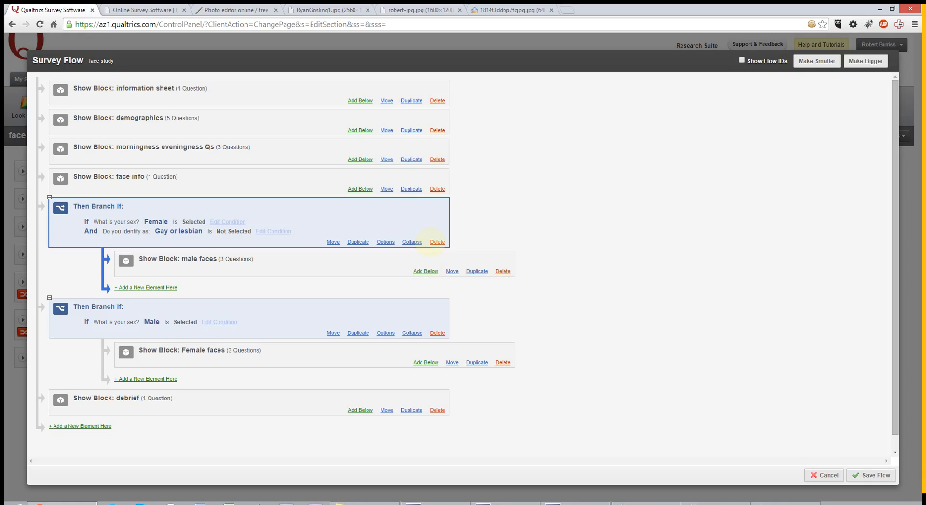
Move the "male faces" and "Female faces" blocks out of their branches to above "debrief", and delete both branches
click(452, 270)
drag(455, 272, 335, 390)
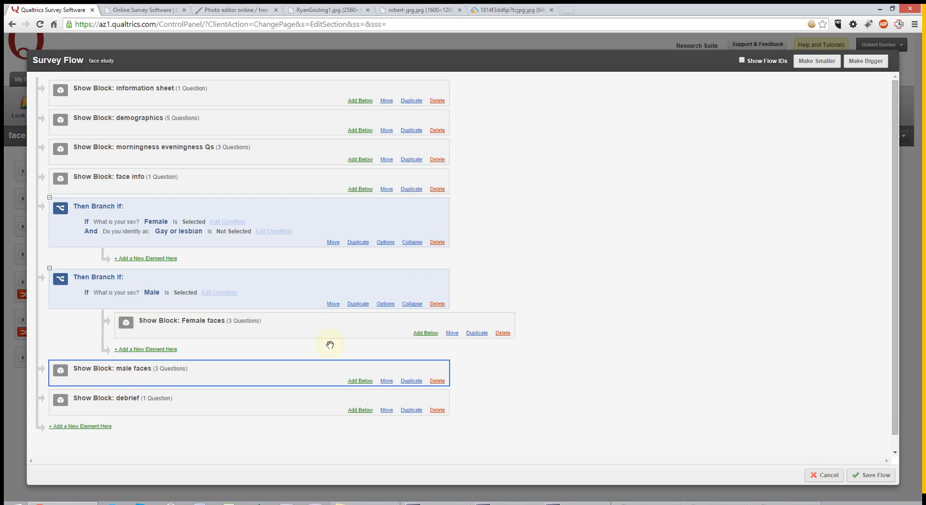
drag(453, 336, 341, 365)
click(438, 304)
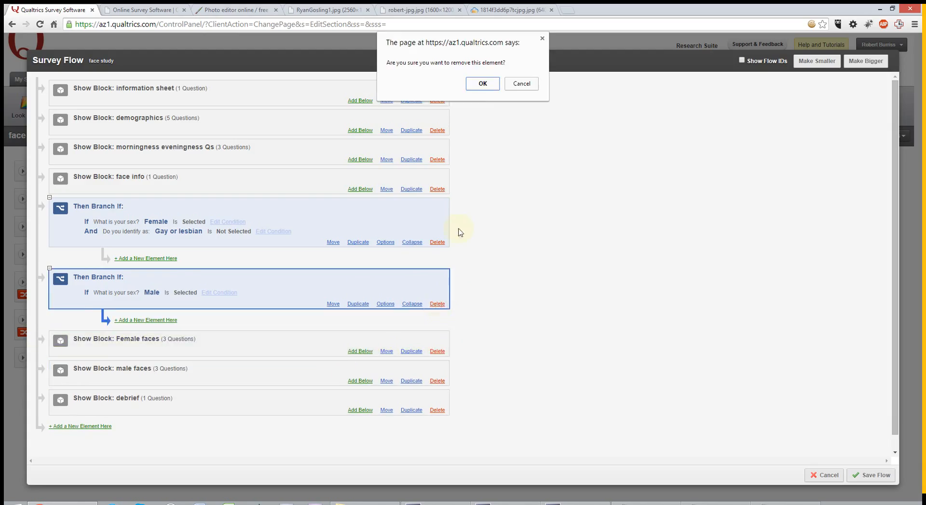
click(483, 96)
click(437, 242)
click(481, 97)
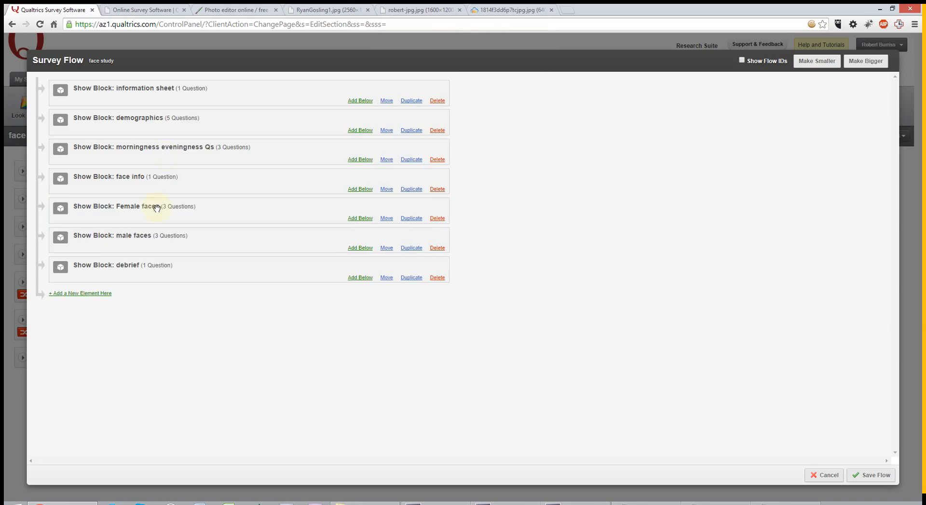
Add a second "Female faces" block below the existing one in the flow, and delete that duplicate
click(356, 220)
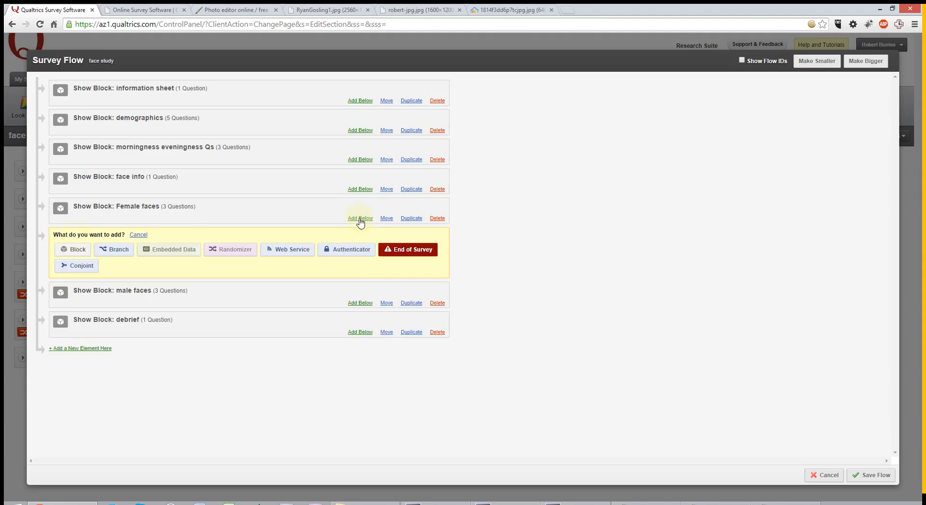
click(77, 248)
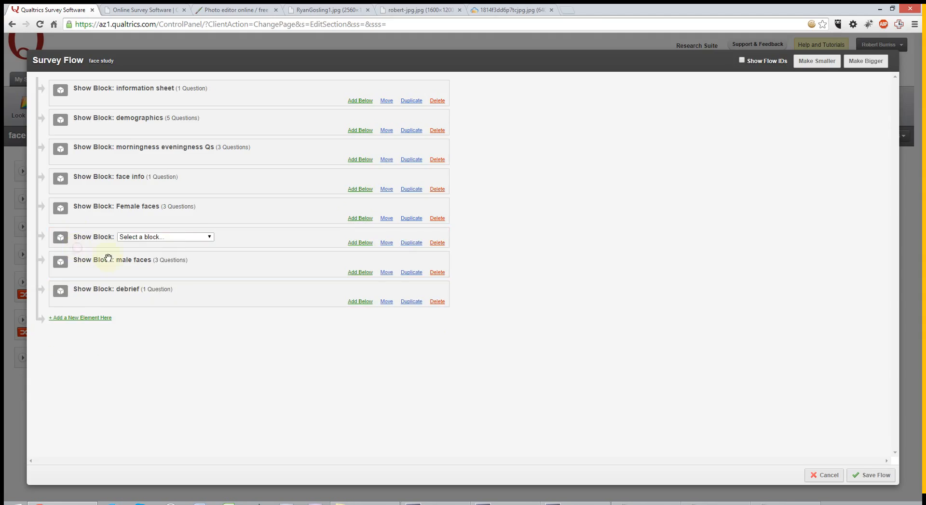
click(181, 237)
click(155, 288)
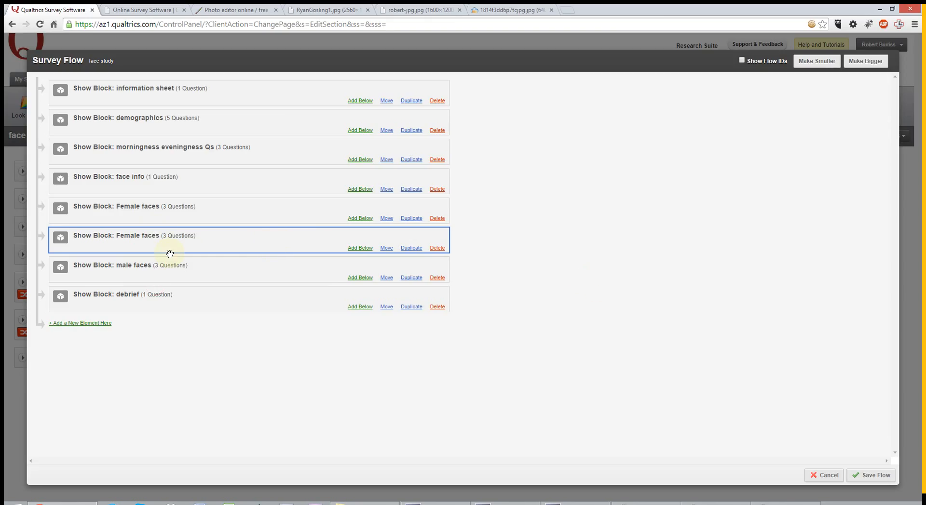
click(438, 248)
click(476, 81)
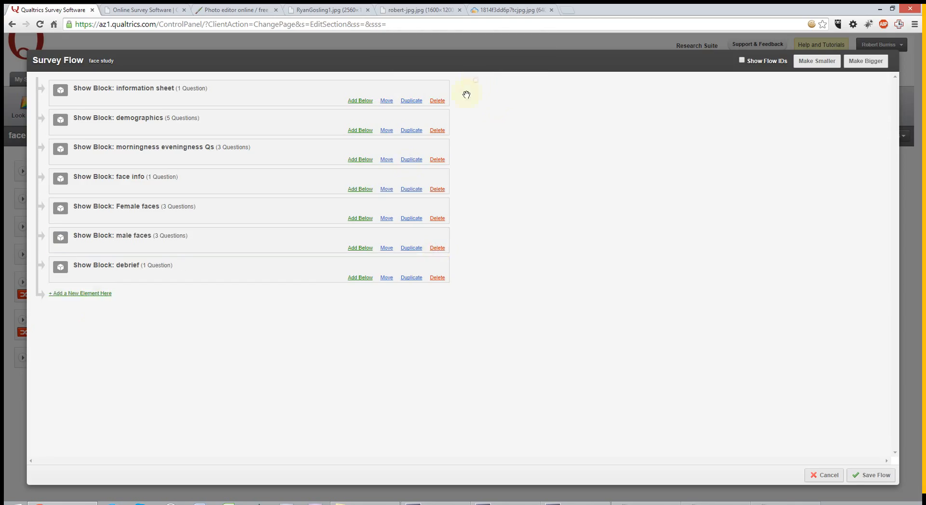
Add a Randomizer below "face info", move the "Female faces" and "male faces" blocks into it, and save the survey flow
click(361, 189)
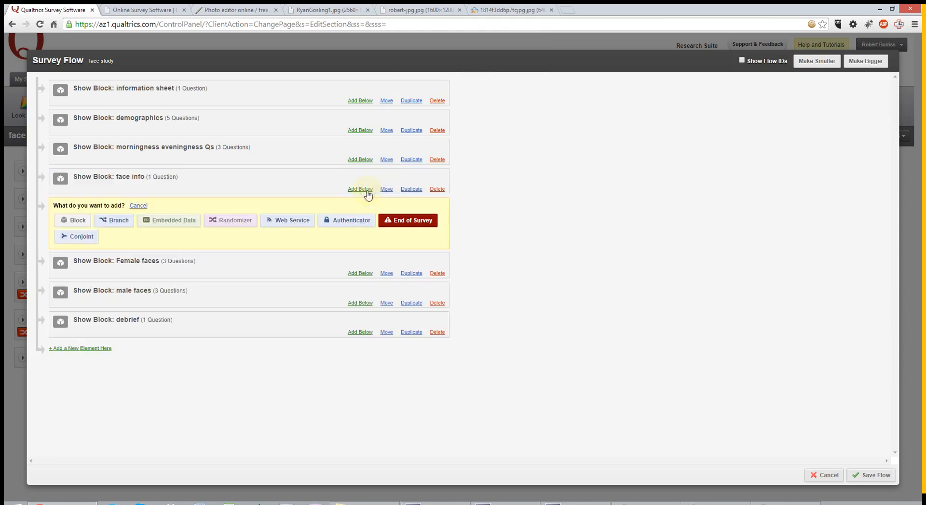
click(220, 222)
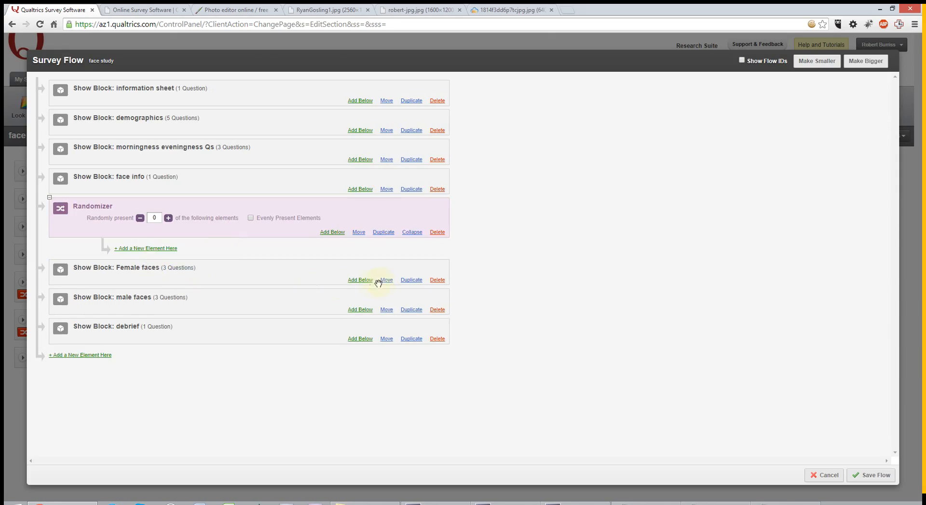
drag(378, 283, 371, 253)
drag(385, 312, 382, 280)
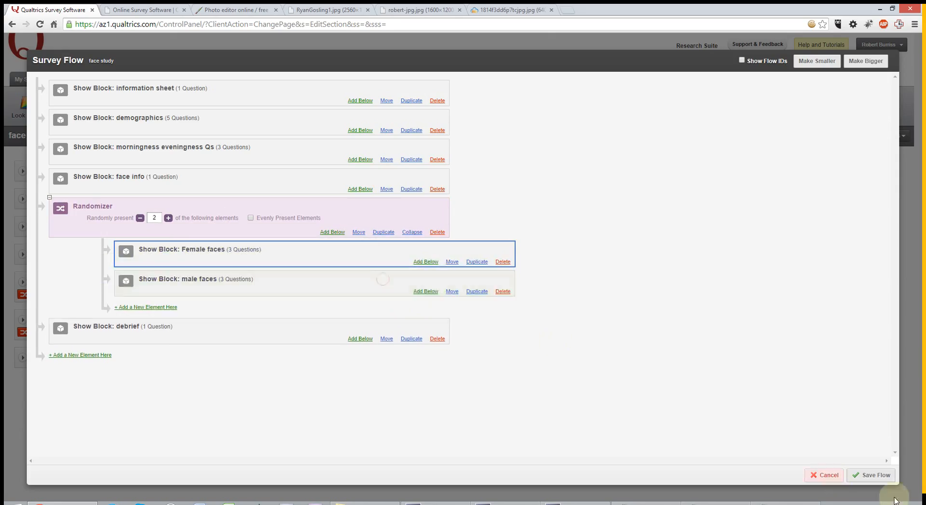
click(870, 480)
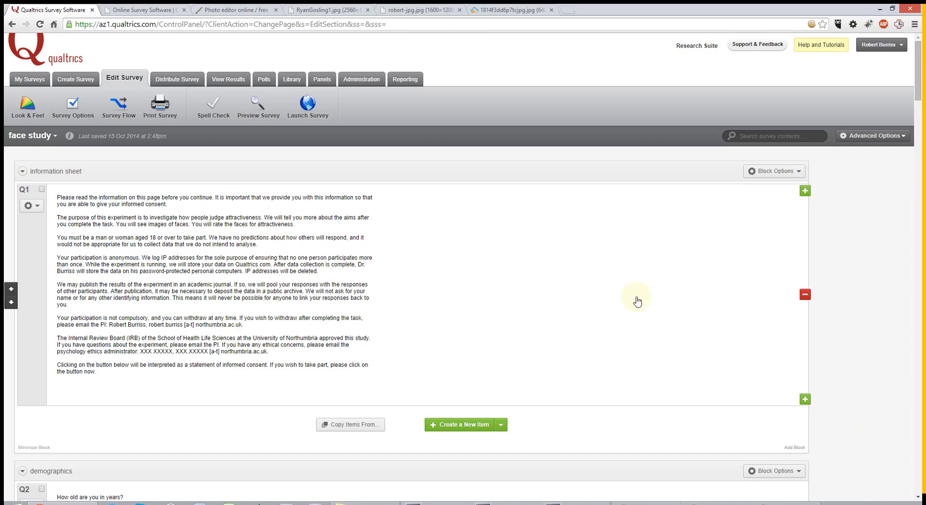
click(872, 140)
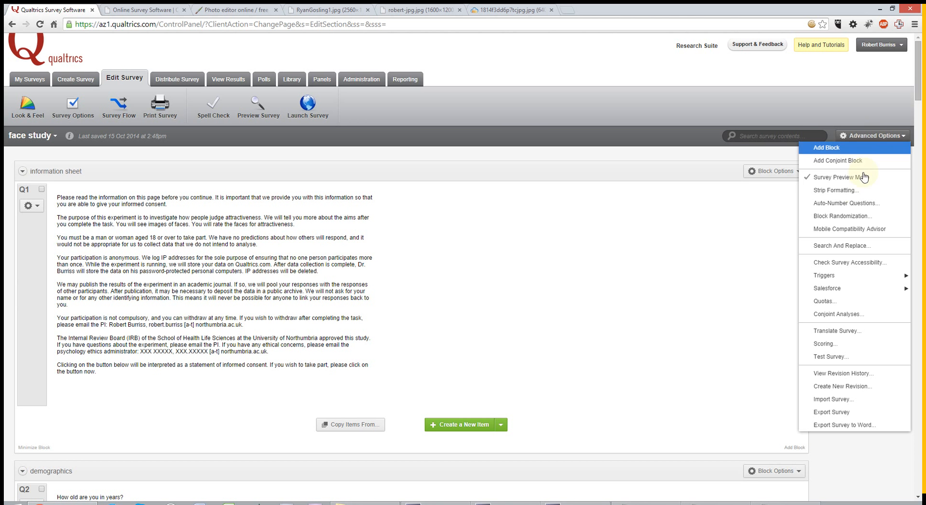
click(853, 204)
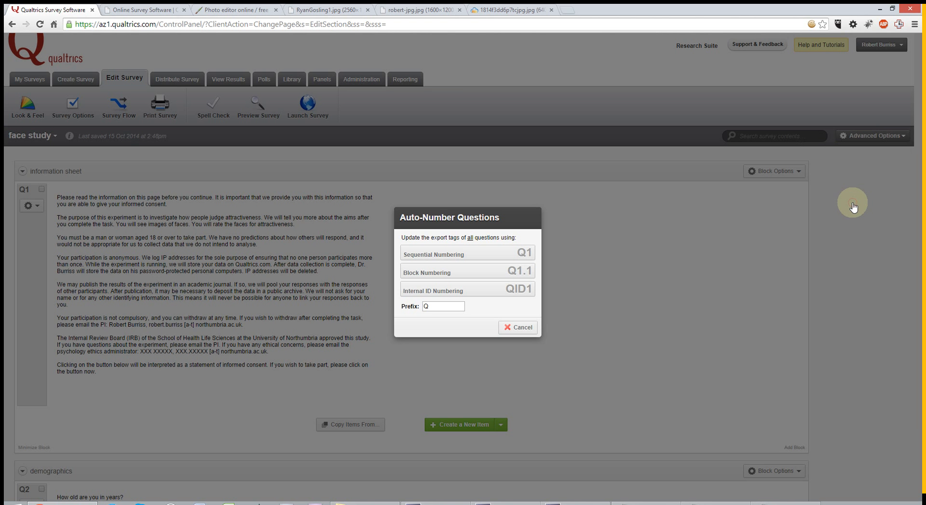
click(512, 328)
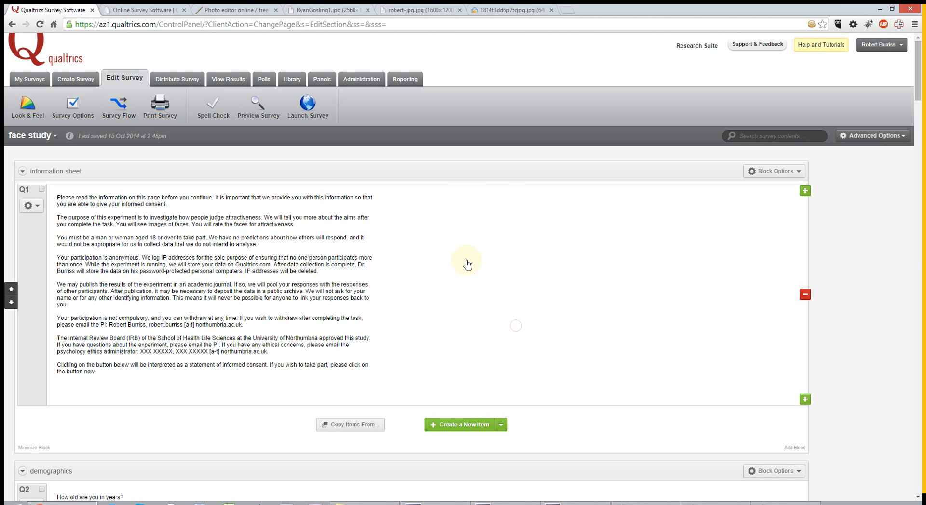
Examine the question numbers through all survey blocks, from the information sheet to the male faces block
scroll(470, 261, down, 1)
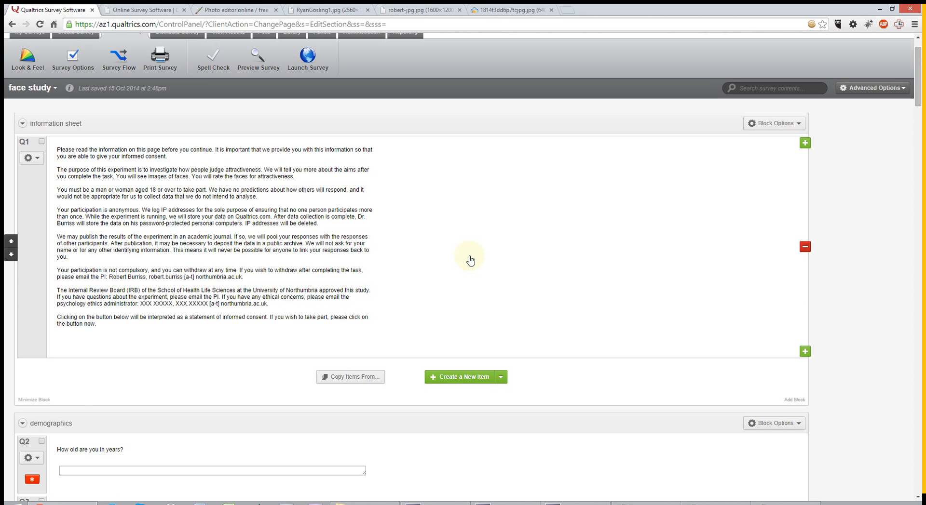
scroll(470, 260, down, 3)
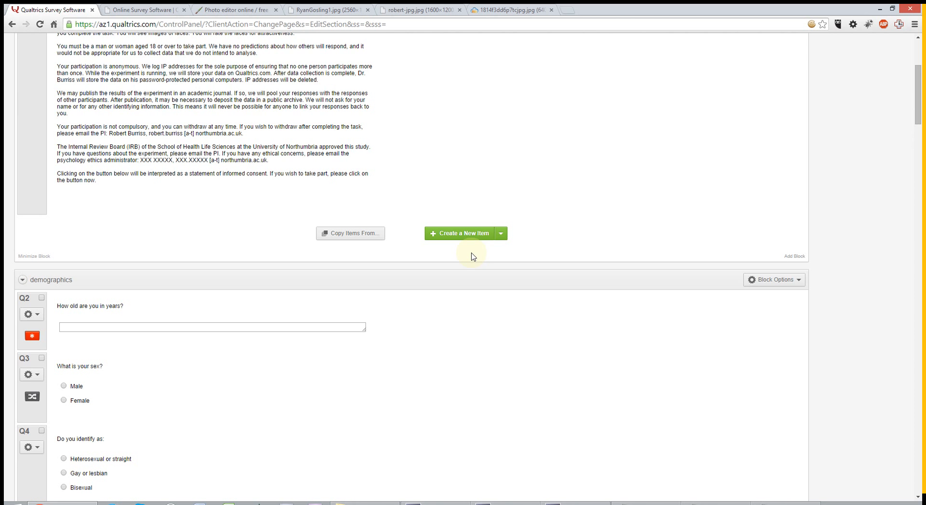
scroll(99, 292, down, 1)
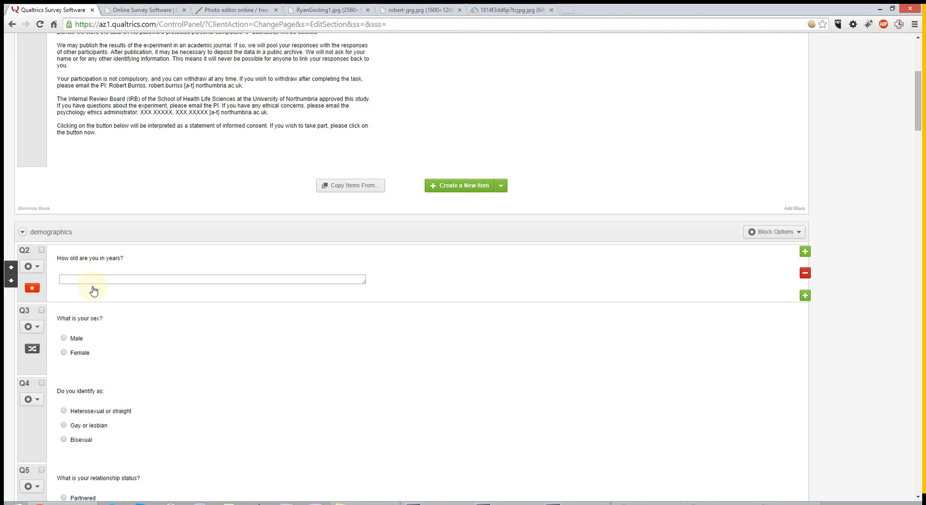
scroll(29, 251, down, 13)
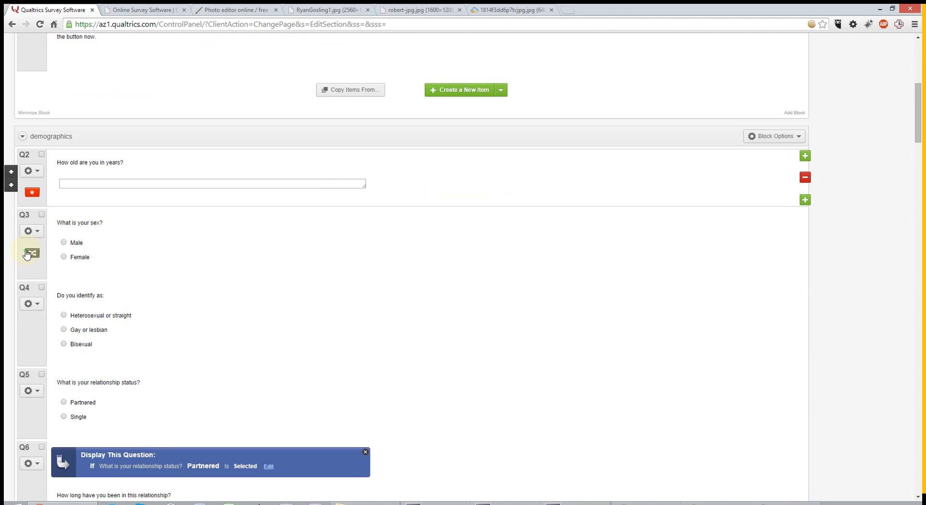
scroll(36, 245, down, 2)
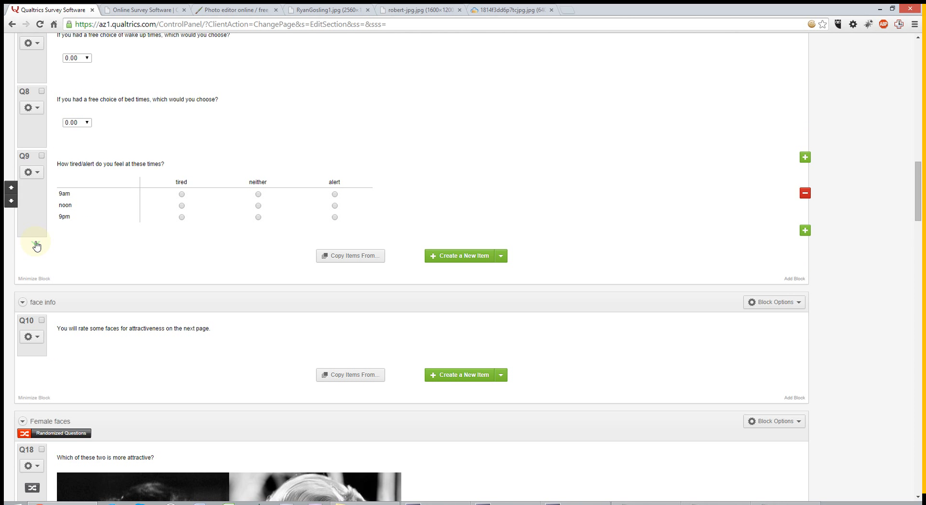
scroll(35, 243, down, 3)
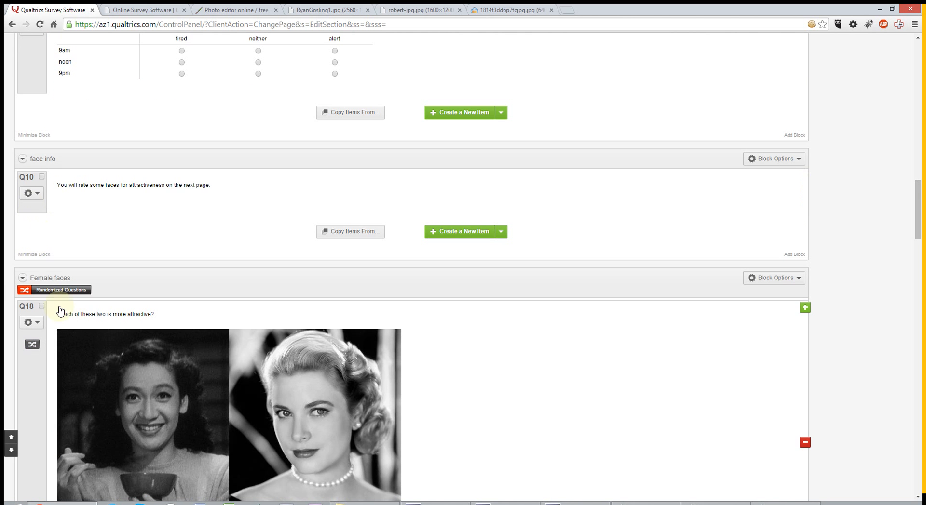
scroll(76, 307, down, 2)
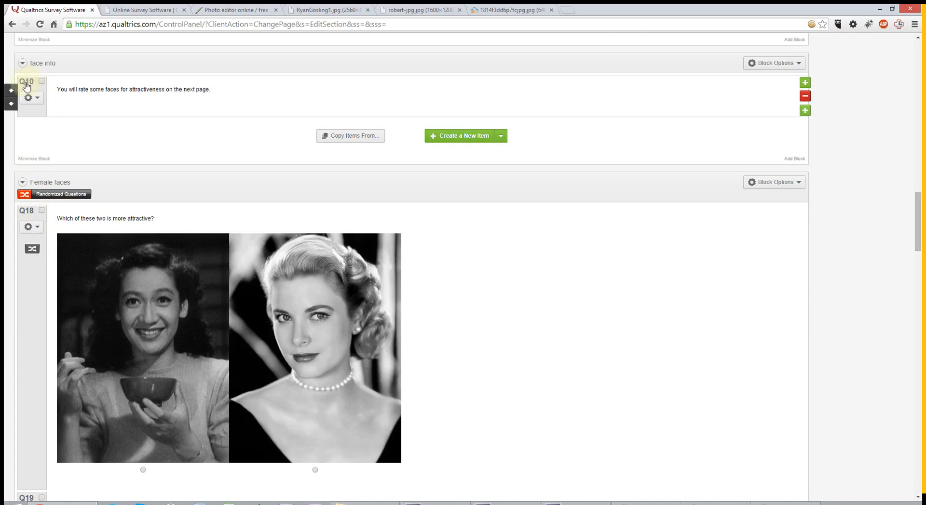
scroll(30, 214, down, 18)
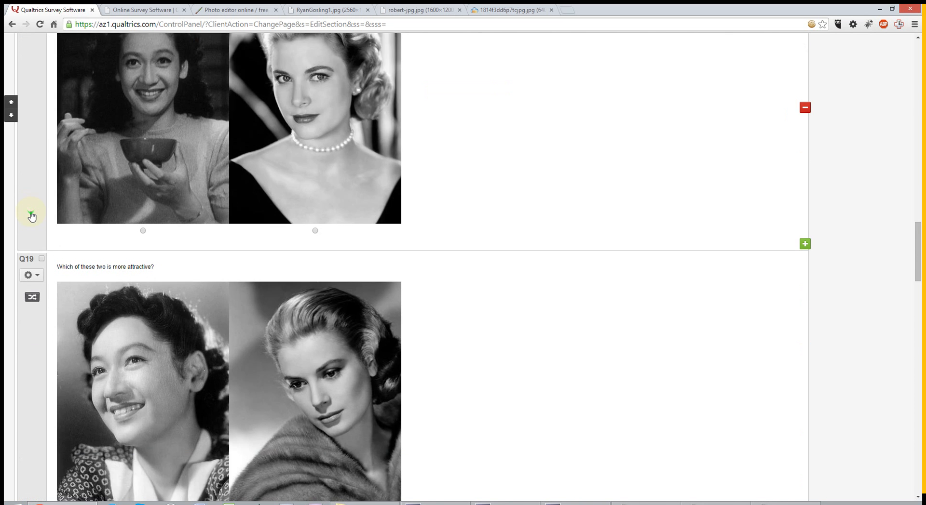
scroll(44, 254, down, 3)
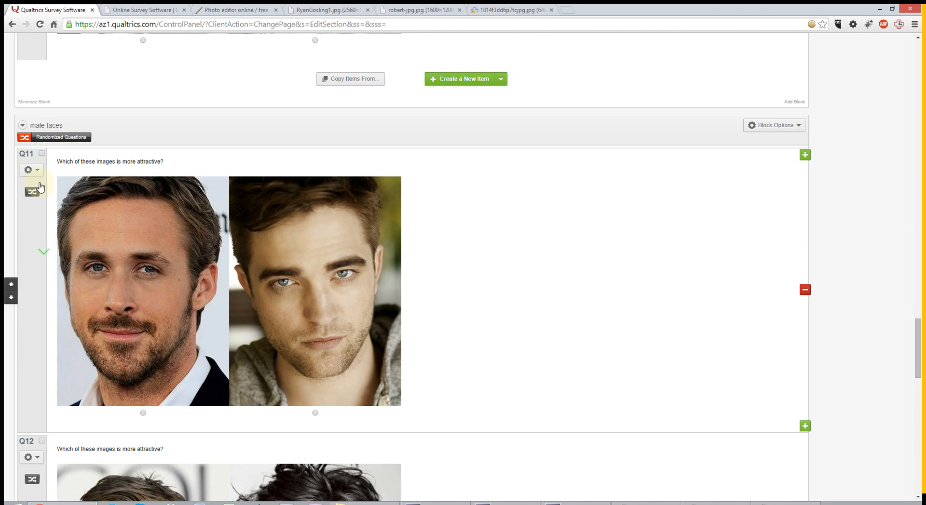
scroll(37, 186, down, 5)
scroll(36, 188, down, 4)
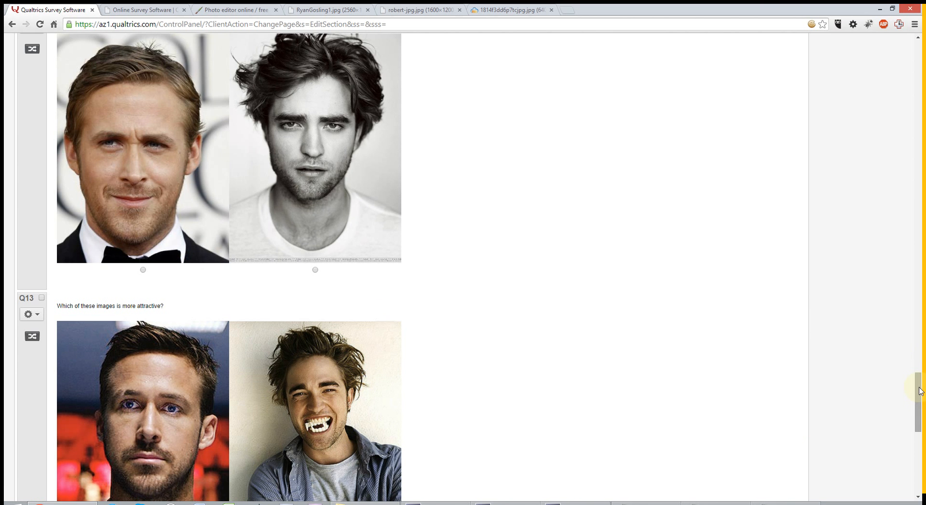
drag(919, 391, 919, 59)
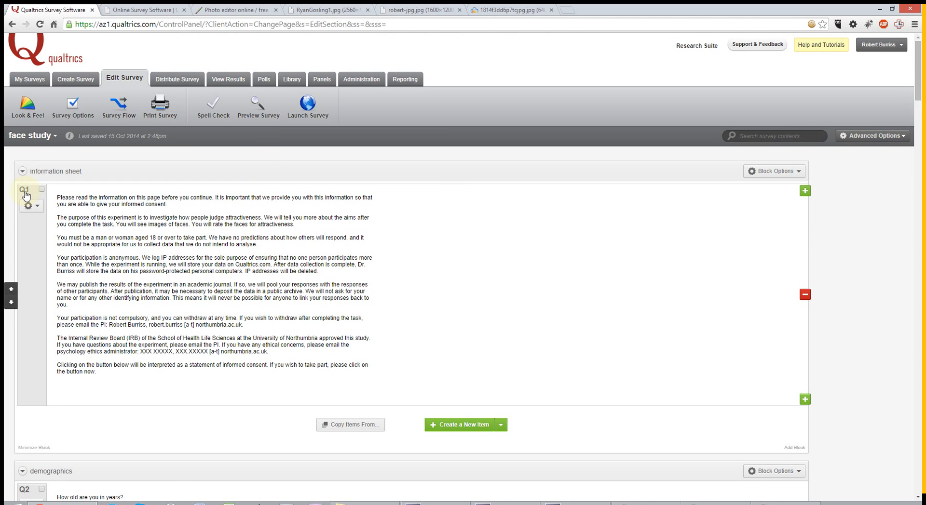
Auto-number all questions with Block Numbering, keeping the Q prefix, and check the numbers across the blocks
click(864, 140)
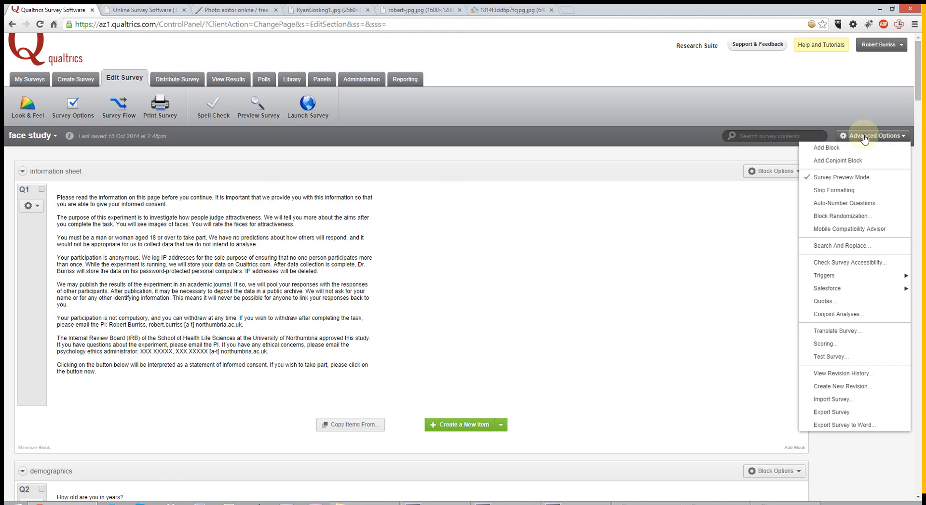
click(847, 203)
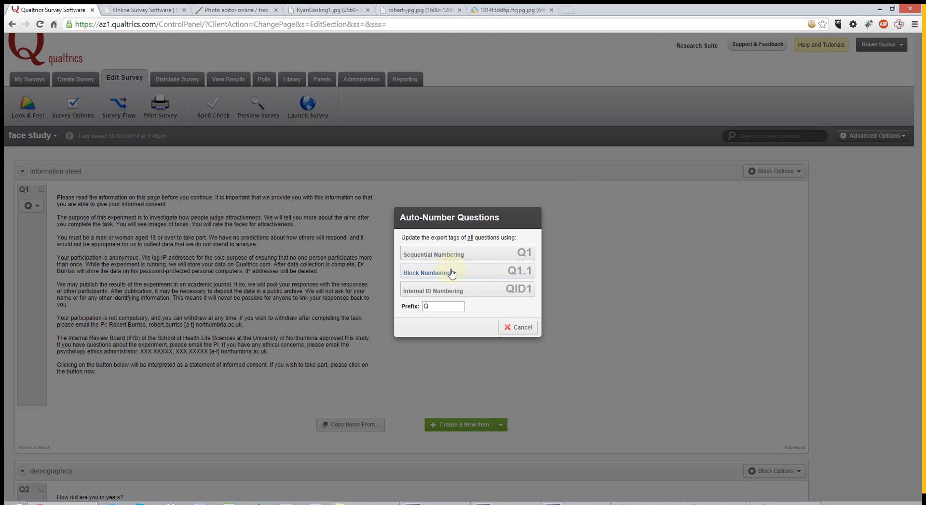
click(431, 273)
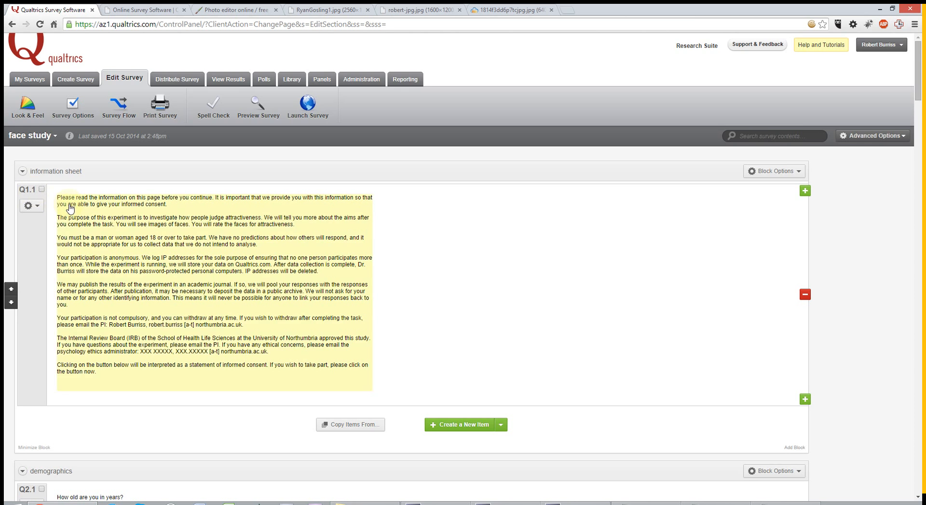
scroll(33, 192, down, 4)
scroll(70, 303, down, 20)
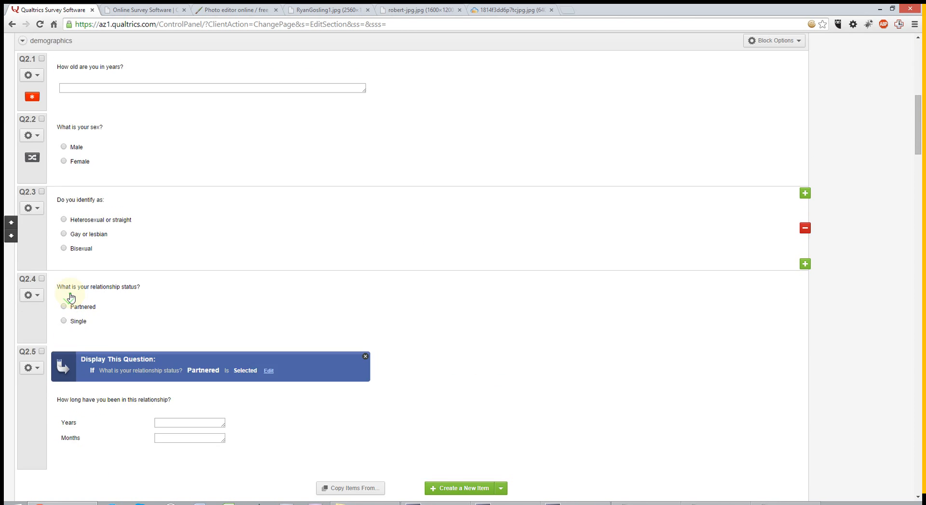
scroll(74, 252, down, 20)
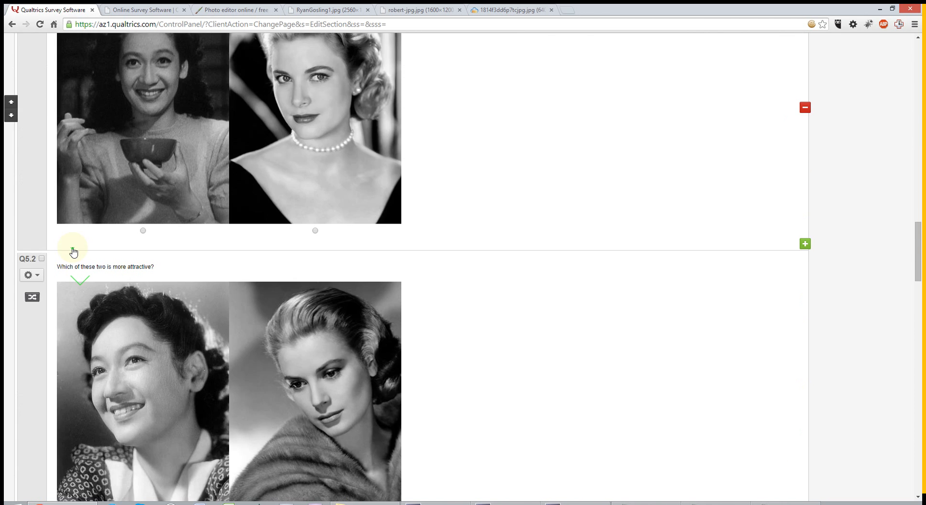
scroll(297, 319, up, 20)
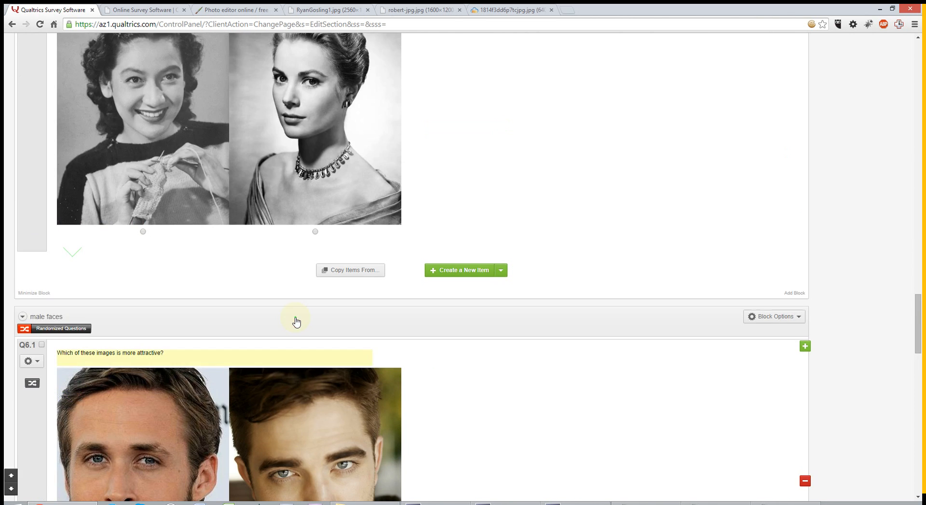
scroll(299, 320, up, 7)
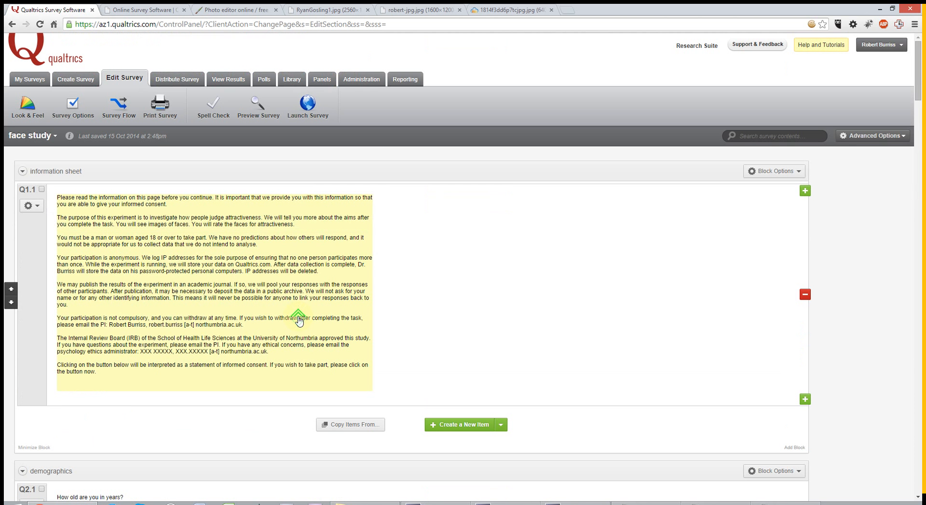
Export the survey to Word with question numbers, logic, coded values and stripped HTML tags, save it as face_study.docx on the Desktop, and open it
click(864, 138)
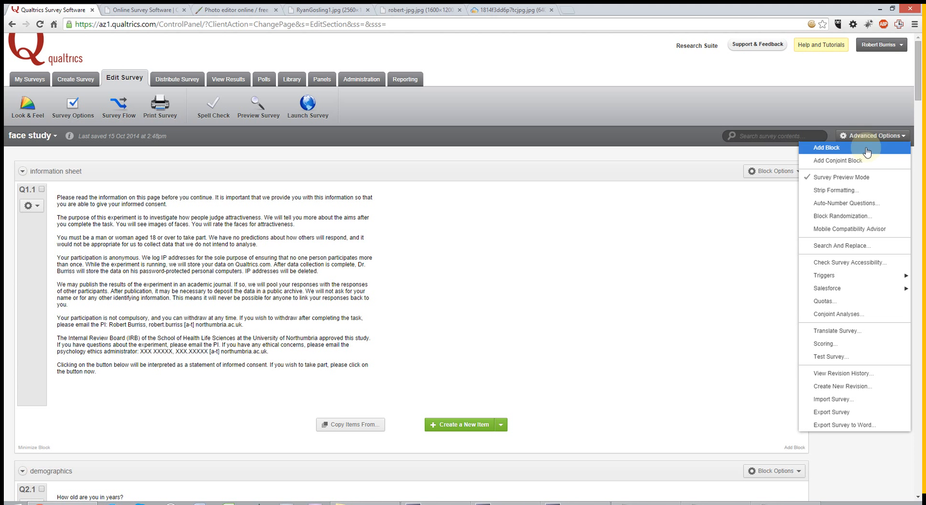
click(843, 426)
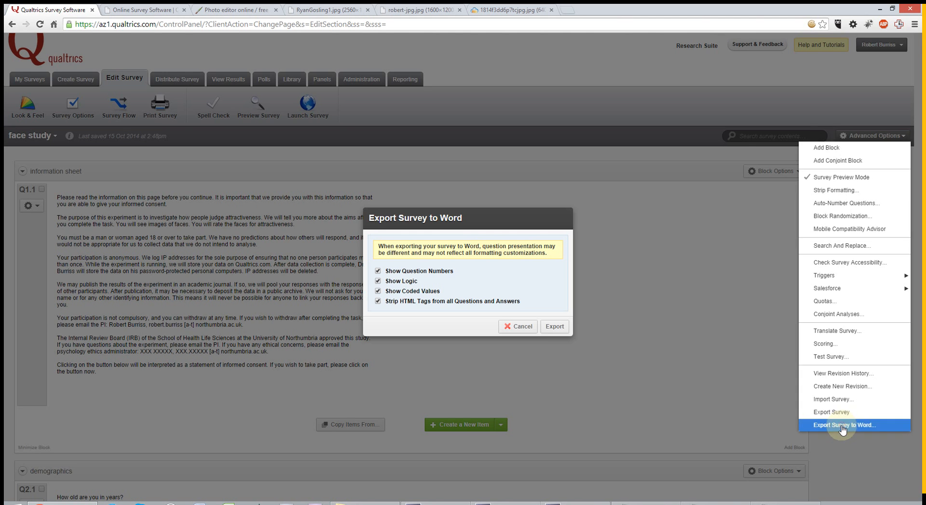
click(562, 328)
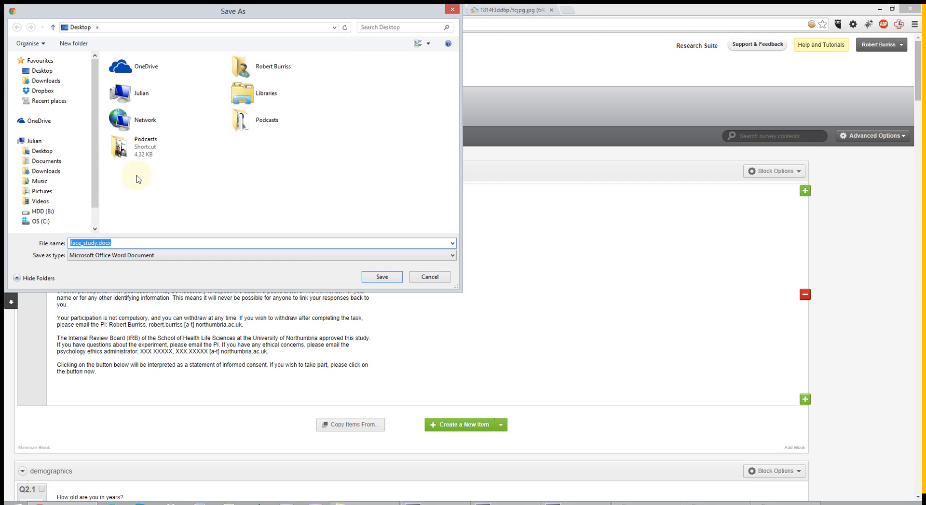
click(382, 277)
click(60, 497)
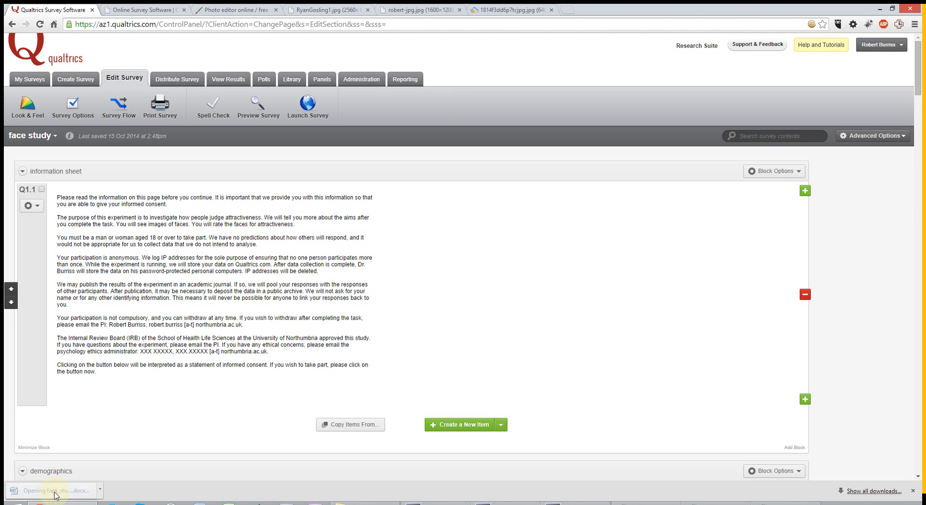
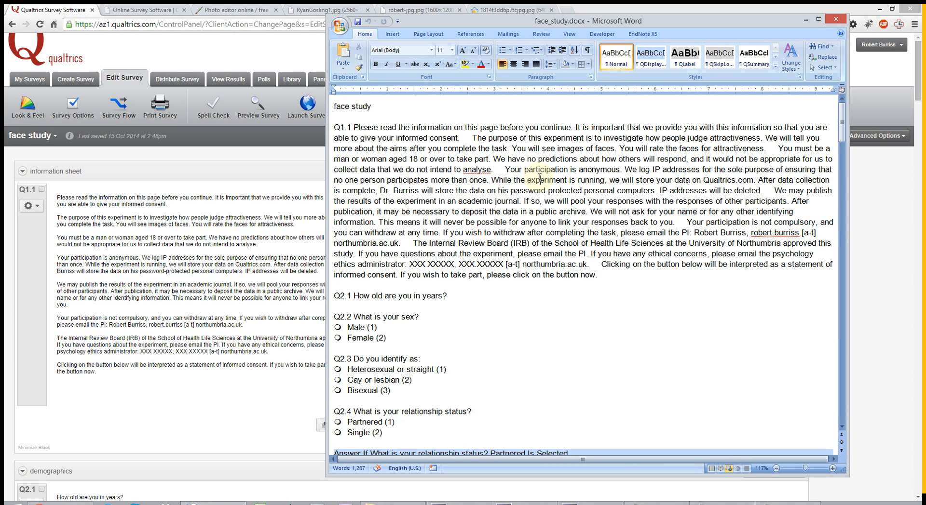
Reposition the Word window with face_study.docx so the survey's information sheet stays readable beside it
middle_click(462, 223)
scroll(462, 223, up, 12)
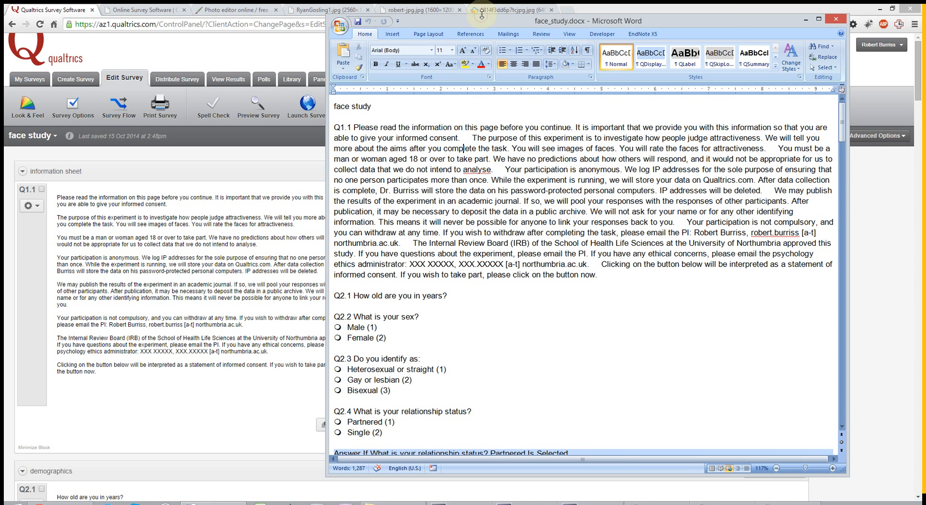
drag(481, 15, 481, 6)
click(505, 293)
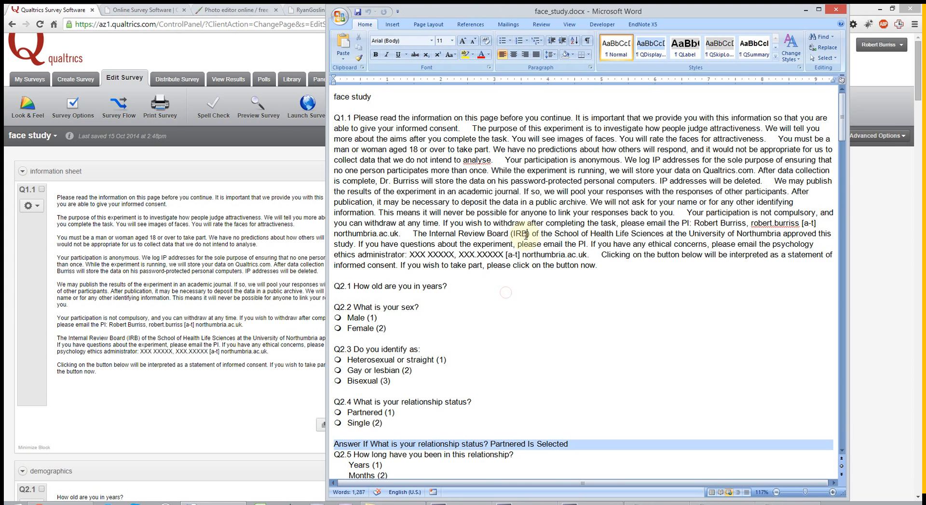
click(527, 235)
drag(454, 10, 497, 9)
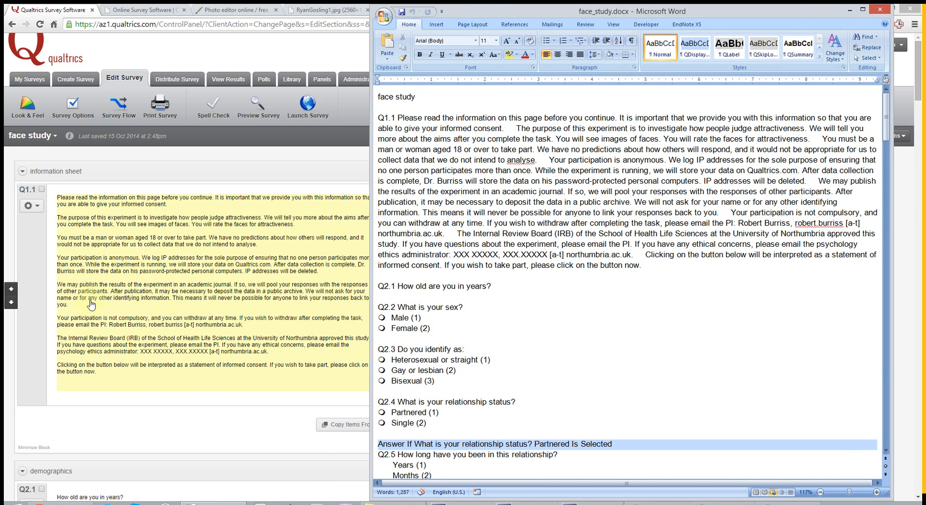
Insert a paragraph break in the Q1.1 information text before "The purpose of this experiment"
click(471, 223)
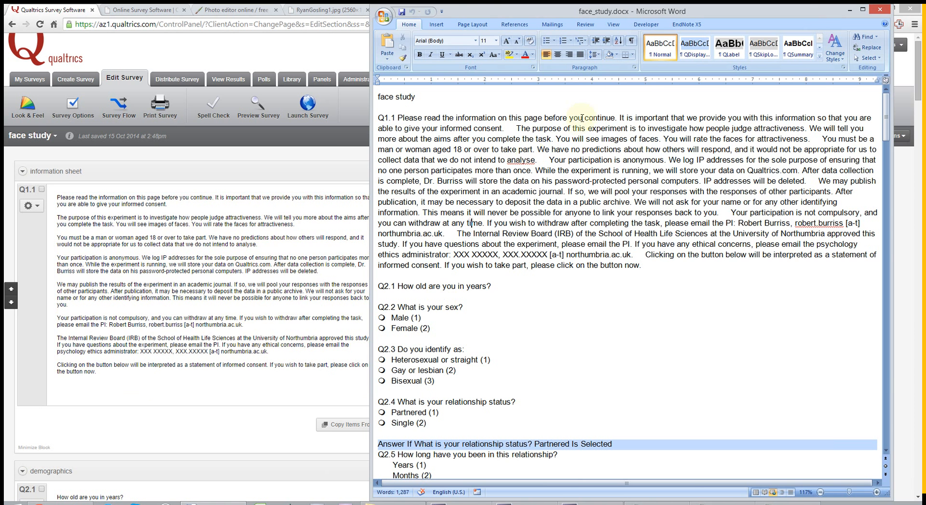
click(510, 129)
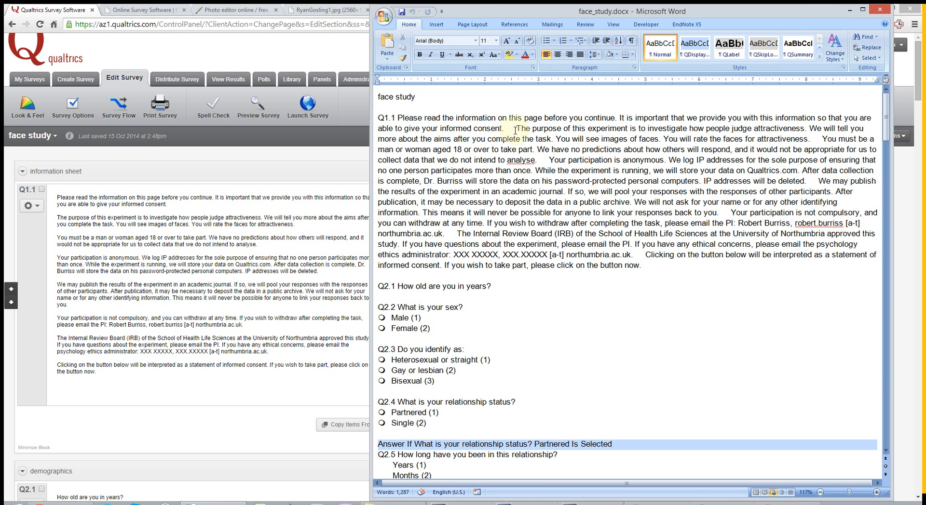
key(Return)
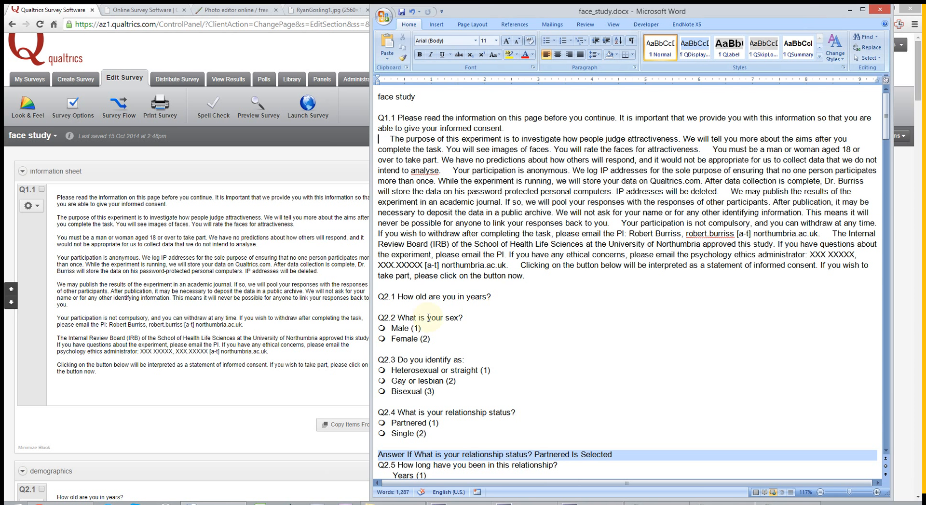
Review the exported wake-up time question Q3.1 and its coded answer choices in the Word document
click(476, 305)
scroll(477, 304, down, 10)
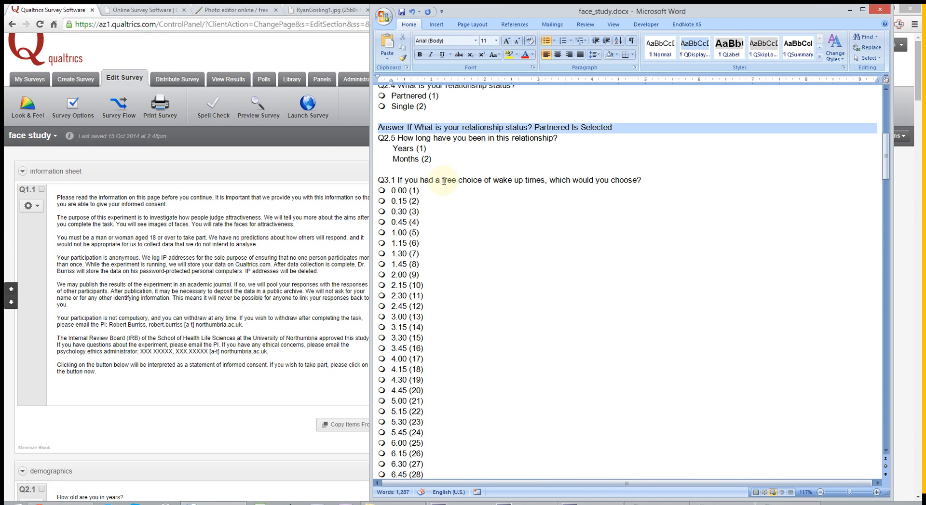
drag(443, 180, 627, 181)
click(418, 316)
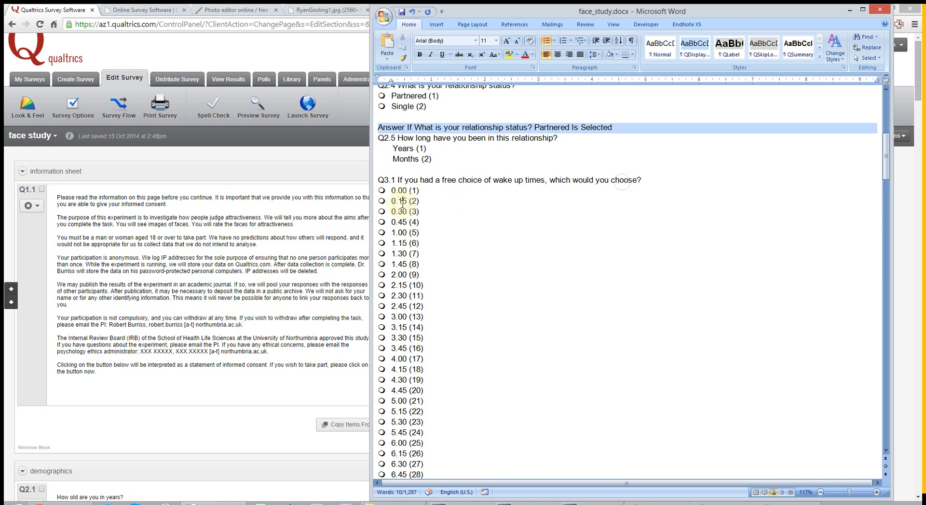
scroll(417, 316, down, 9)
scroll(418, 316, up, 7)
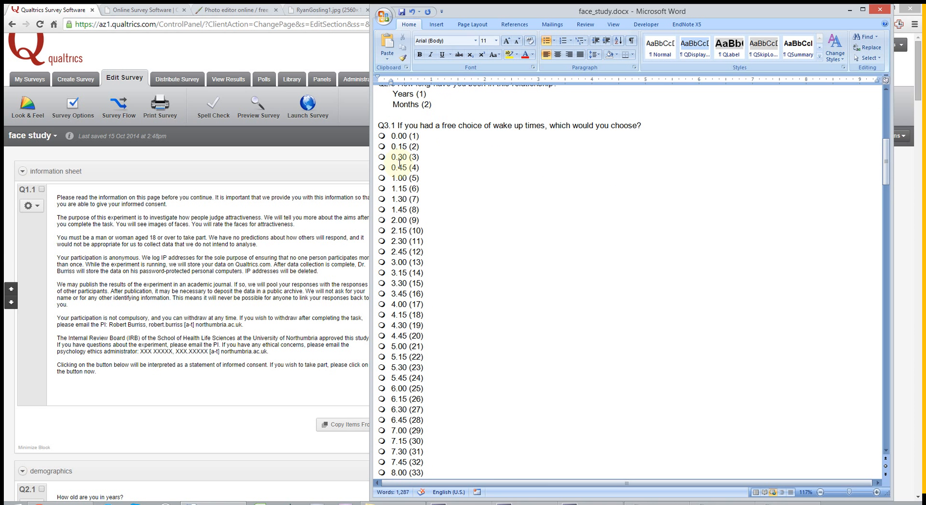
Compare the long Q3.1 and Q3.2 time choice lists with the Q2.2 sex question in the exported document
scroll(414, 206, down, 20)
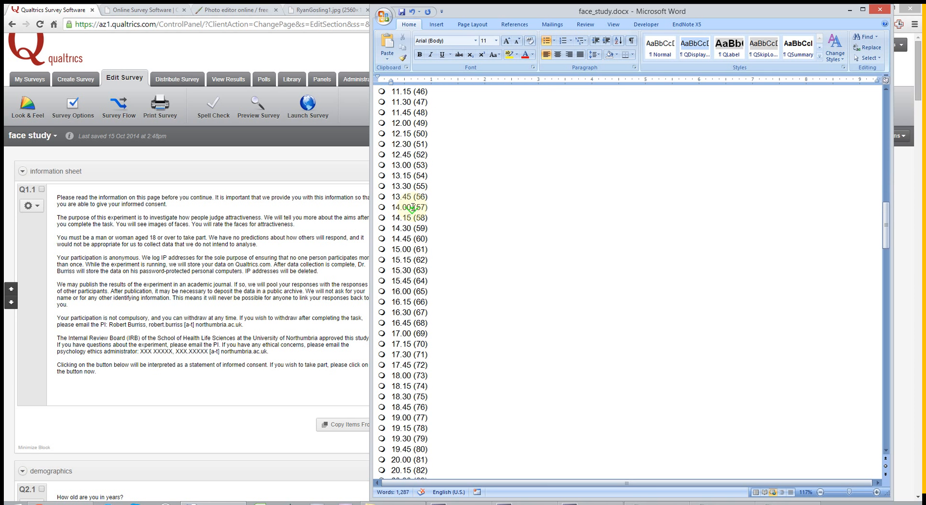
scroll(412, 206, down, 4)
scroll(411, 205, up, 2)
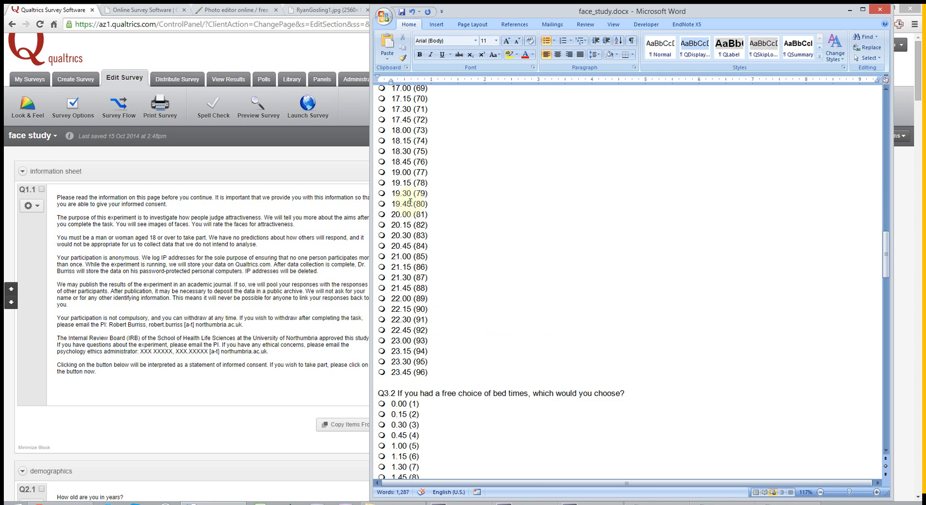
scroll(410, 202, down, 3)
scroll(410, 202, up, 20)
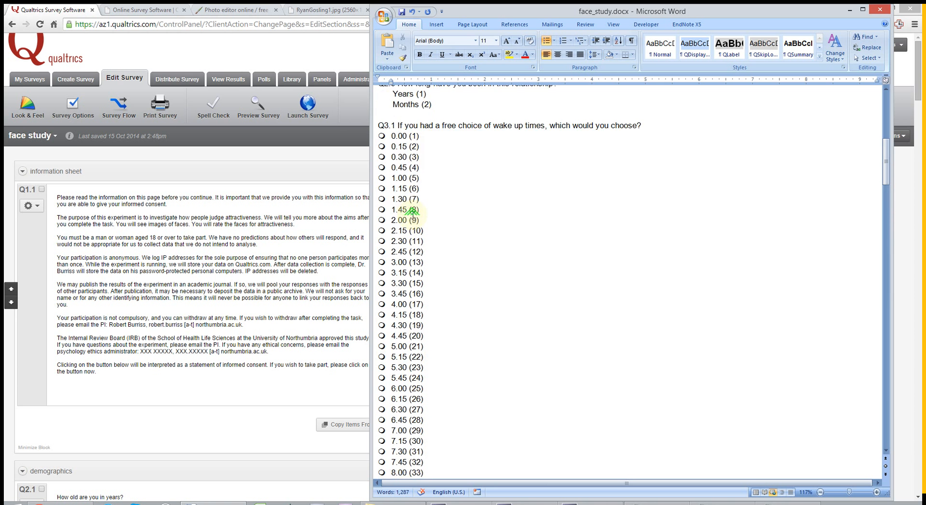
scroll(412, 211, up, 3)
drag(436, 176, 378, 161)
drag(443, 177, 368, 152)
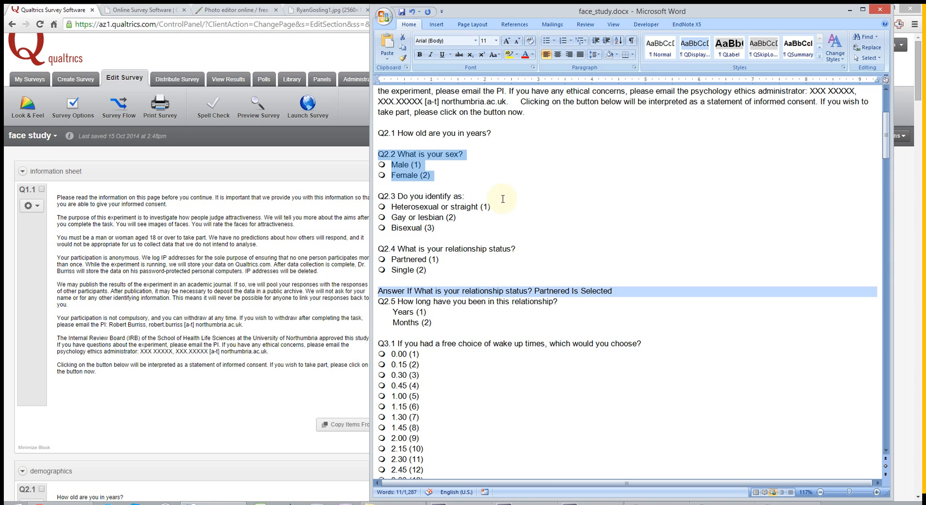
Check the Q3.3 tired/alert matrix in the exported document and return to the start of the document
scroll(502, 199, down, 20)
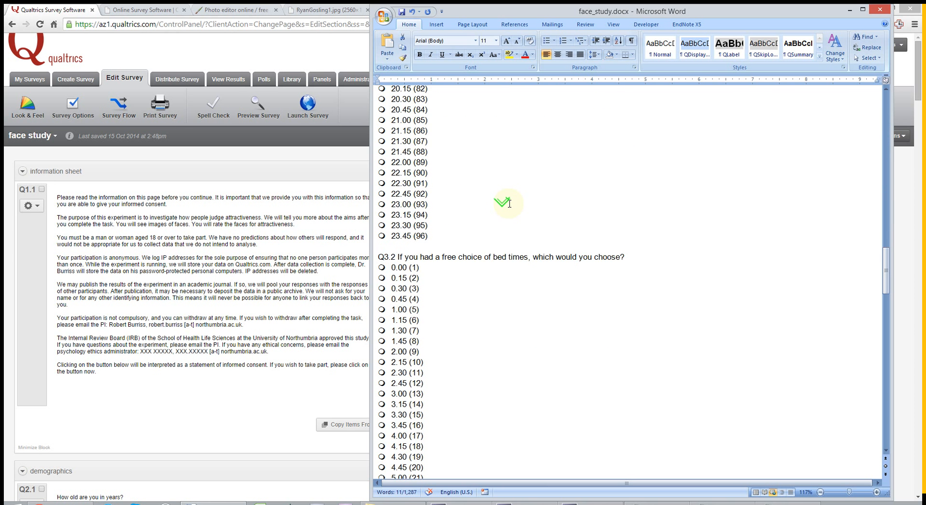
scroll(509, 202, down, 20)
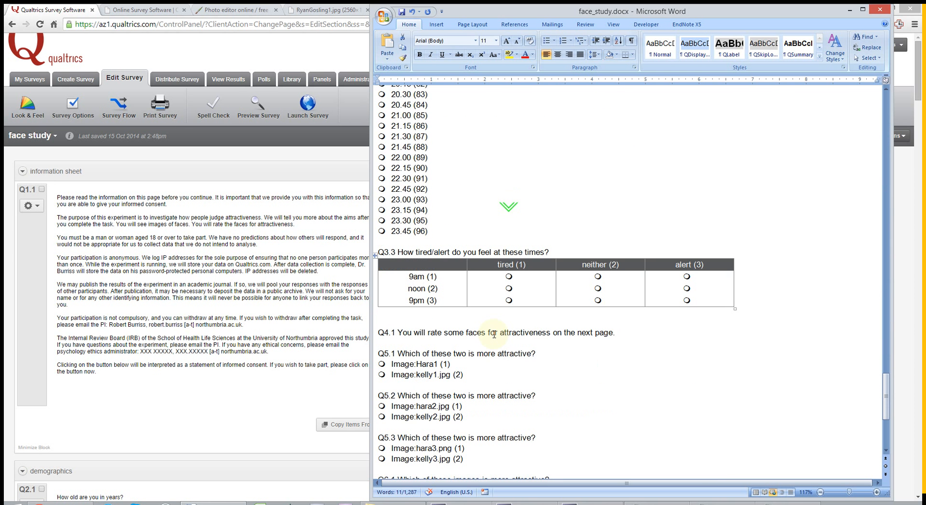
drag(449, 319, 387, 251)
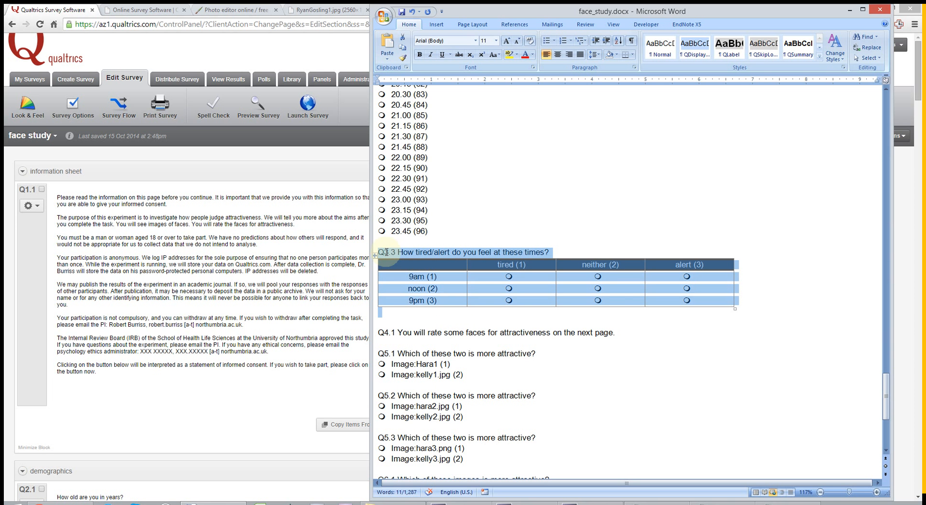
drag(886, 398, 873, 111)
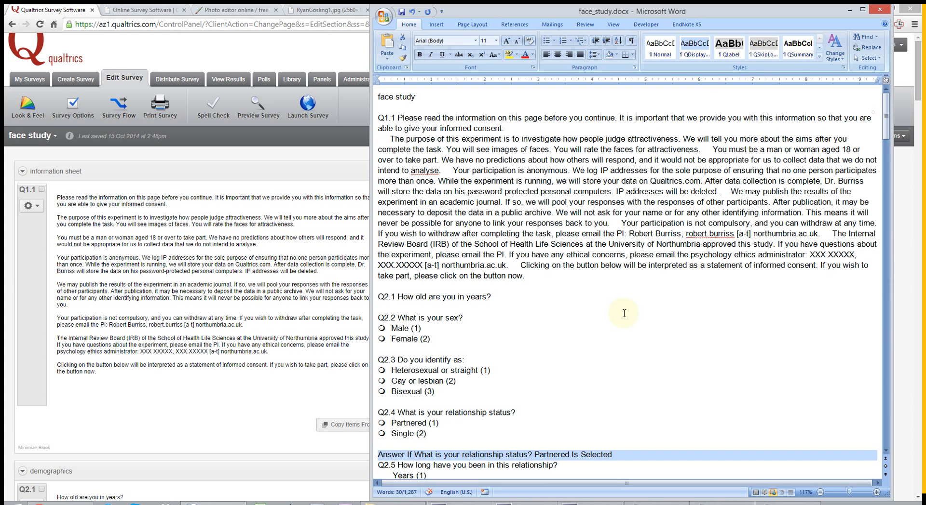
Examine the coded values of the Q2.2 sex choices and the Q2.3 "Gay or lesbian" choice
double_click(424, 339)
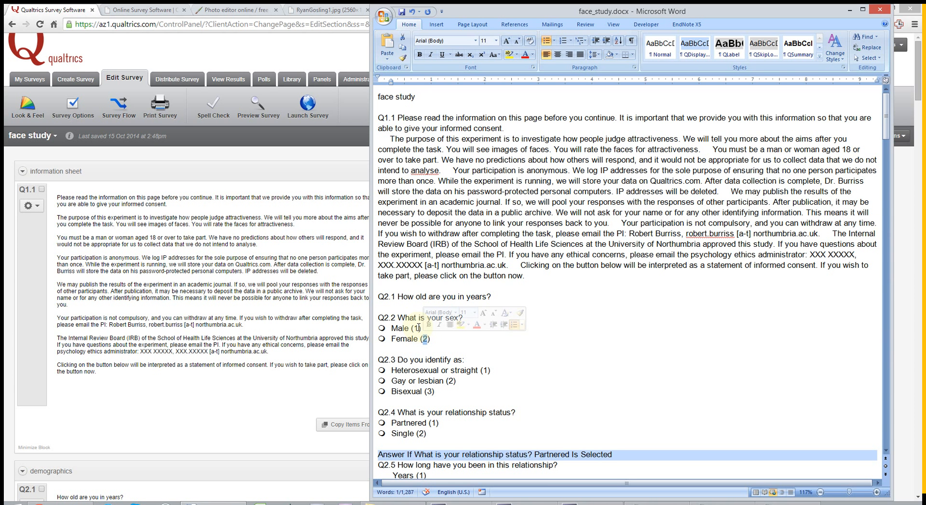
click(406, 319)
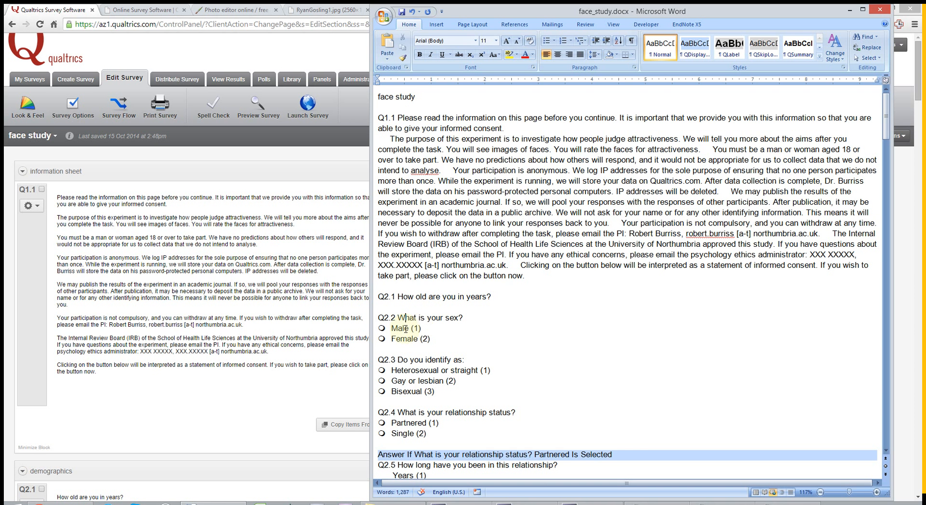
click(396, 329)
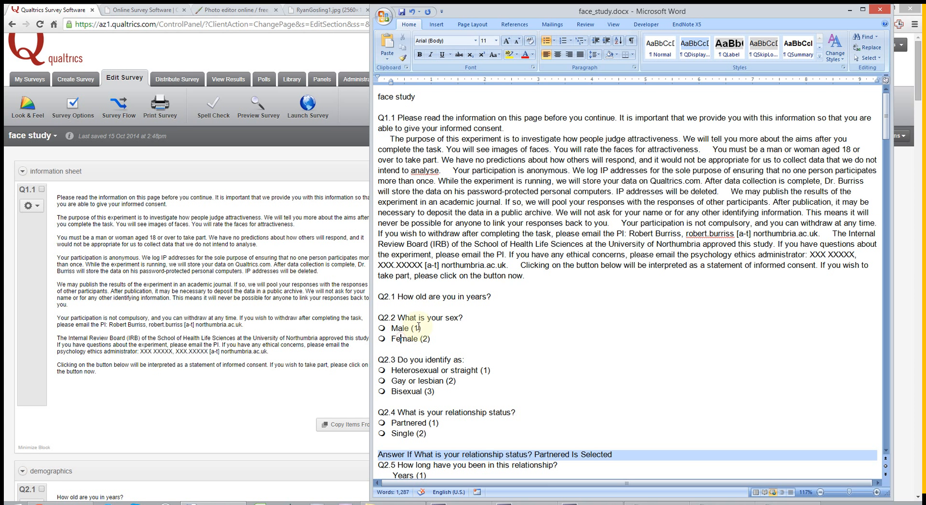
click(427, 339)
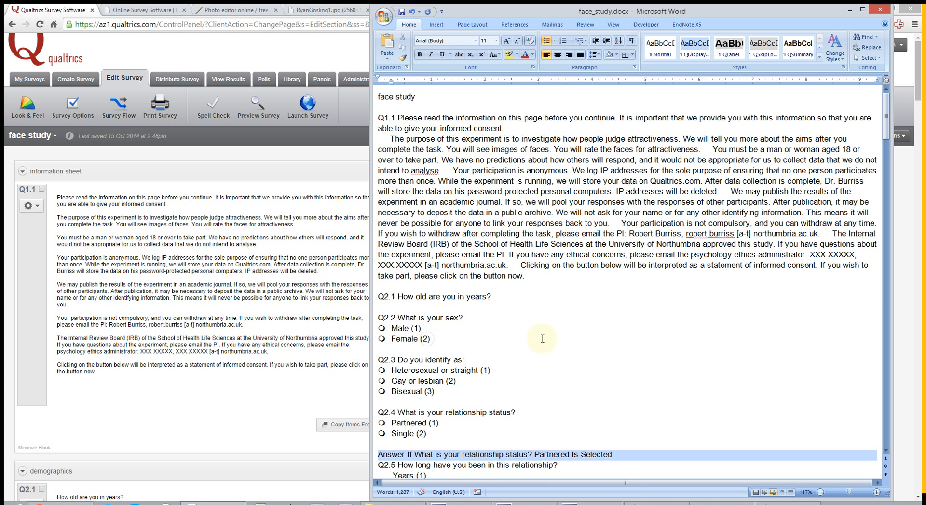
scroll(482, 371, down, 1)
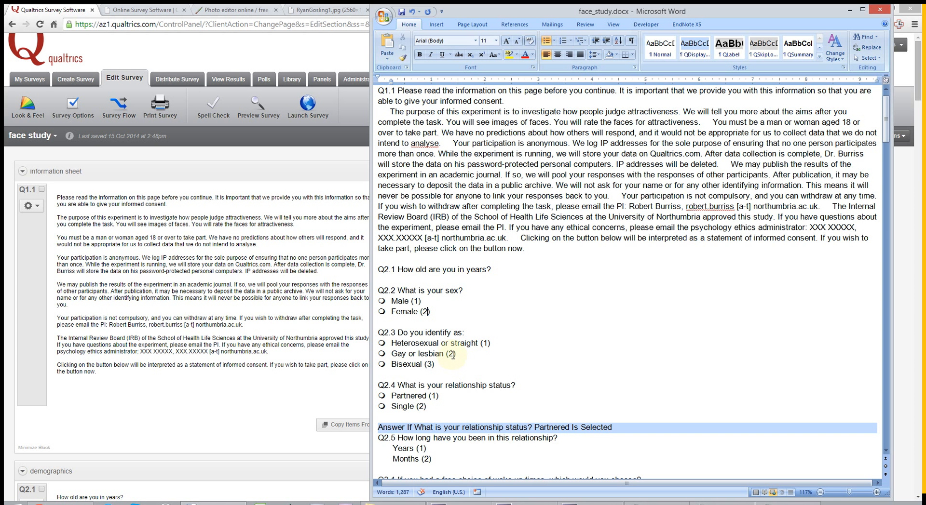
drag(452, 354, 404, 357)
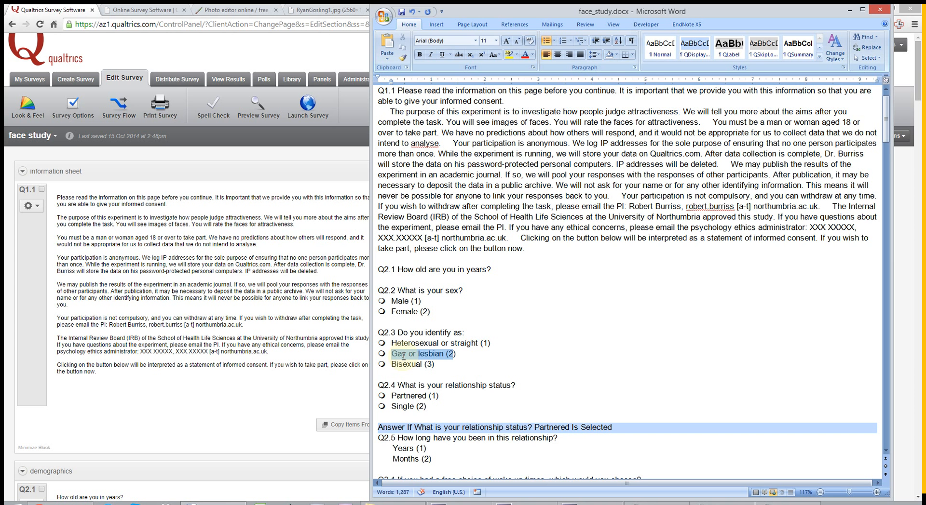
click(457, 354)
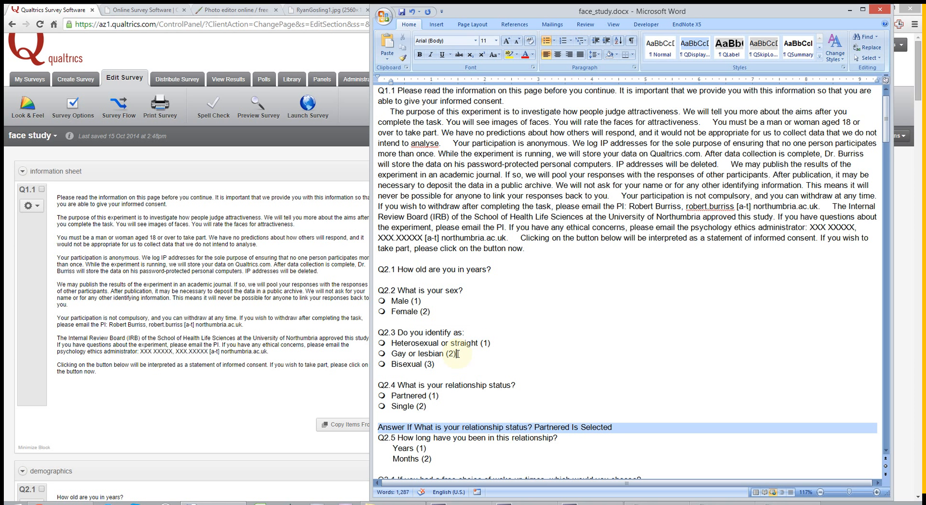
Examine how the Q3.1 wake-up times are coded, including the value for 12.15, and return to the question's first choices
scroll(457, 354, down, 9)
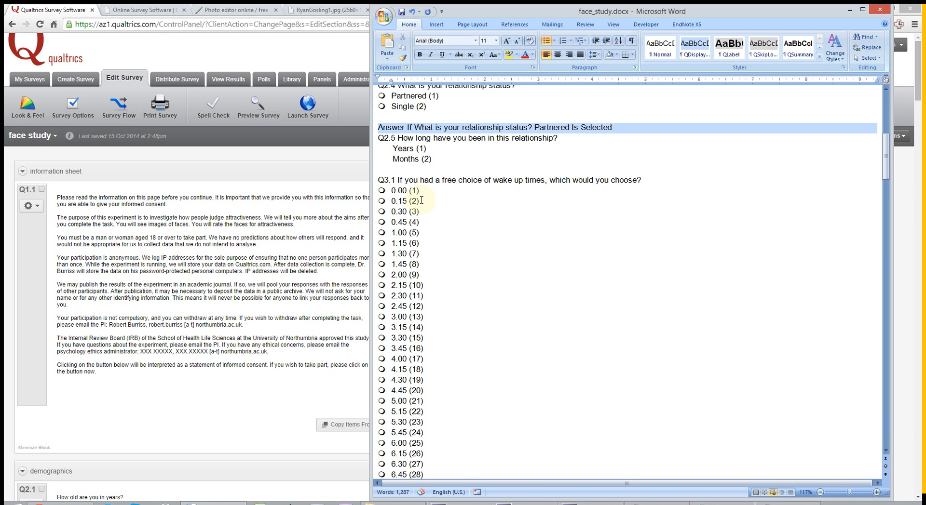
scroll(421, 200, down, 1)
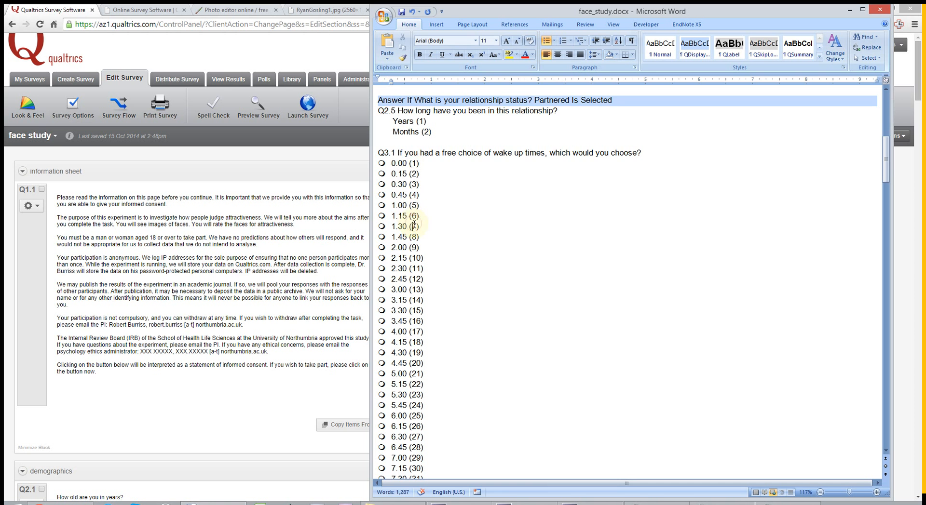
scroll(419, 230, down, 3)
scroll(418, 227, down, 1)
scroll(418, 226, down, 4)
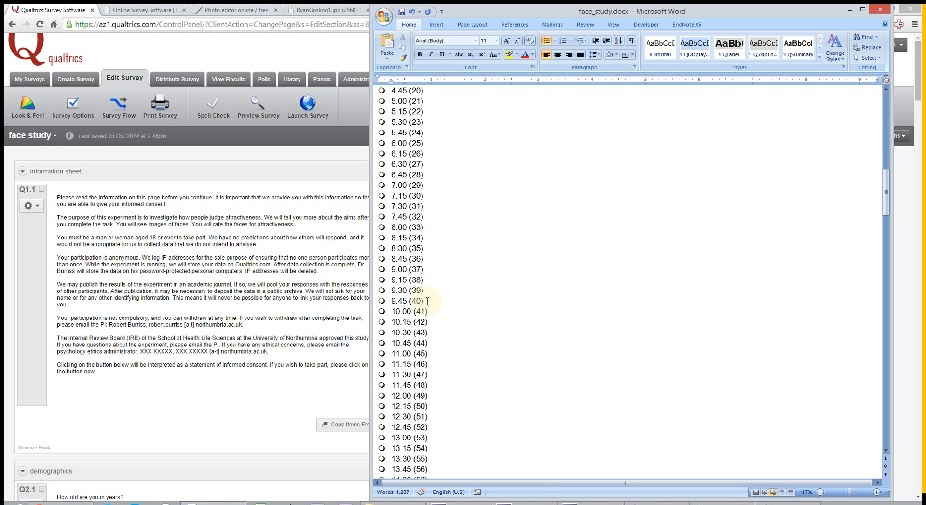
scroll(421, 322, down, 2)
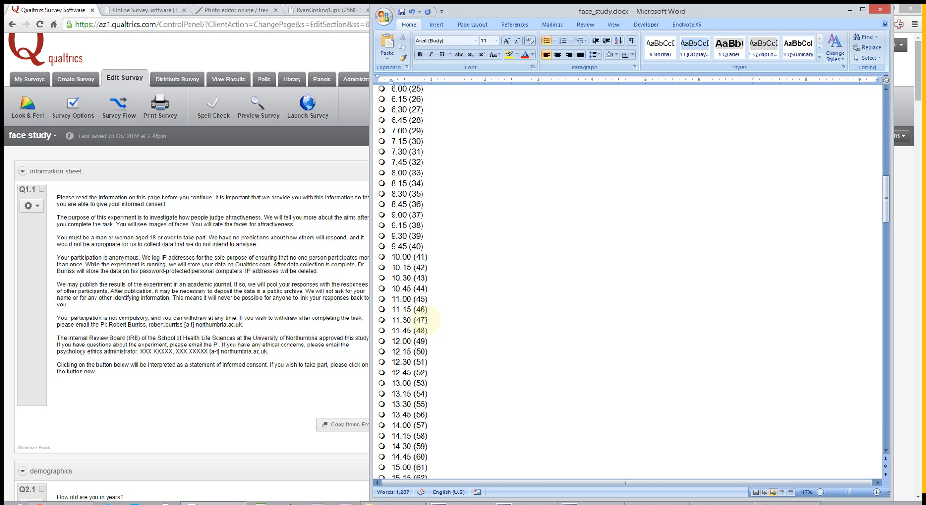
double_click(421, 351)
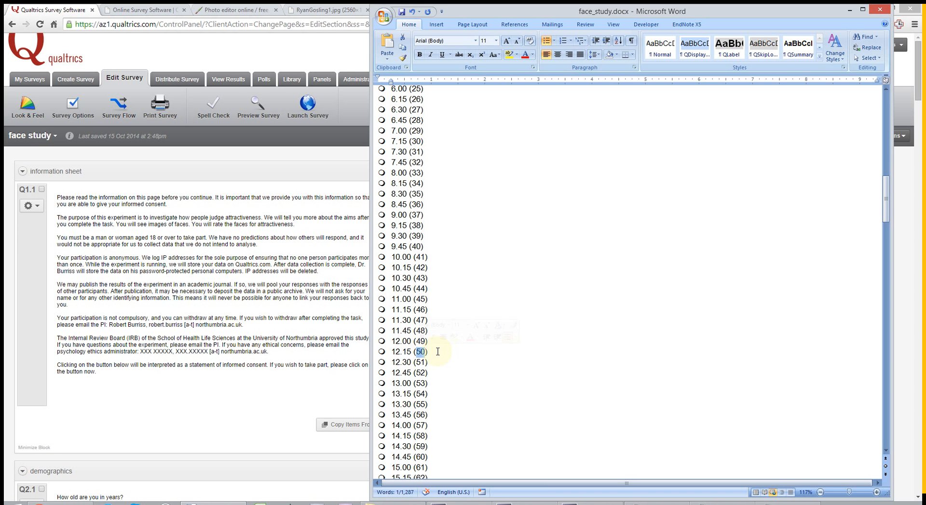
click(434, 353)
scroll(435, 354, up, 1)
scroll(436, 354, up, 4)
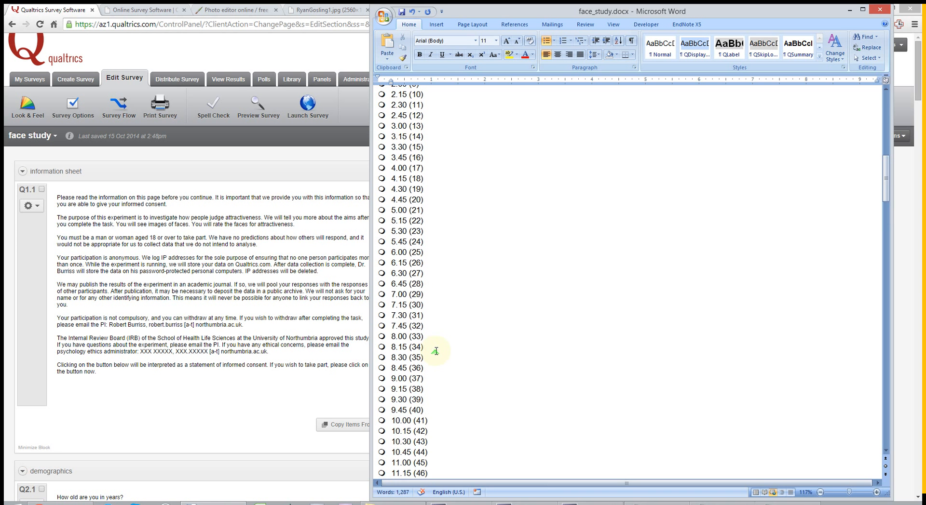
scroll(436, 260, up, 5)
scroll(435, 255, up, 2)
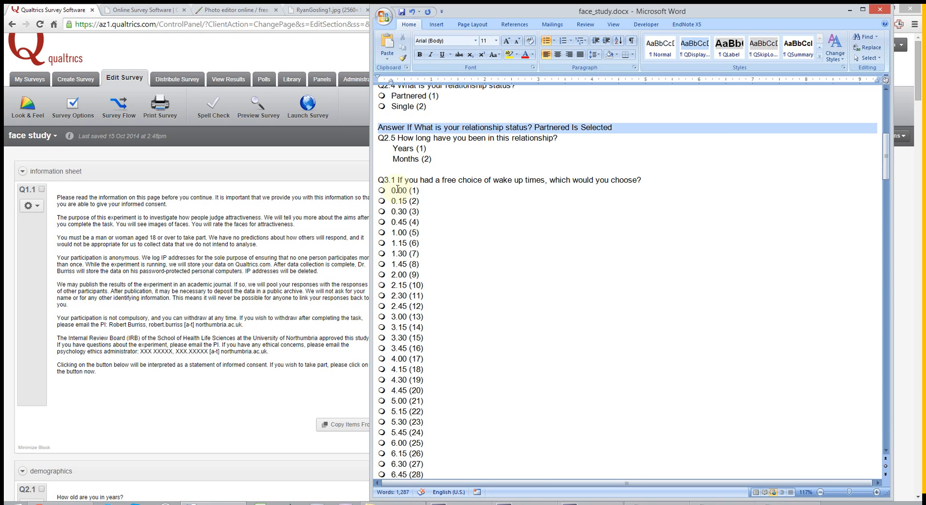
Select the Q3.1 wake-up times 0.00 to 3.30 and the times 4.00 to 6.45 in turn to consider them as groups
drag(391, 190, 426, 338)
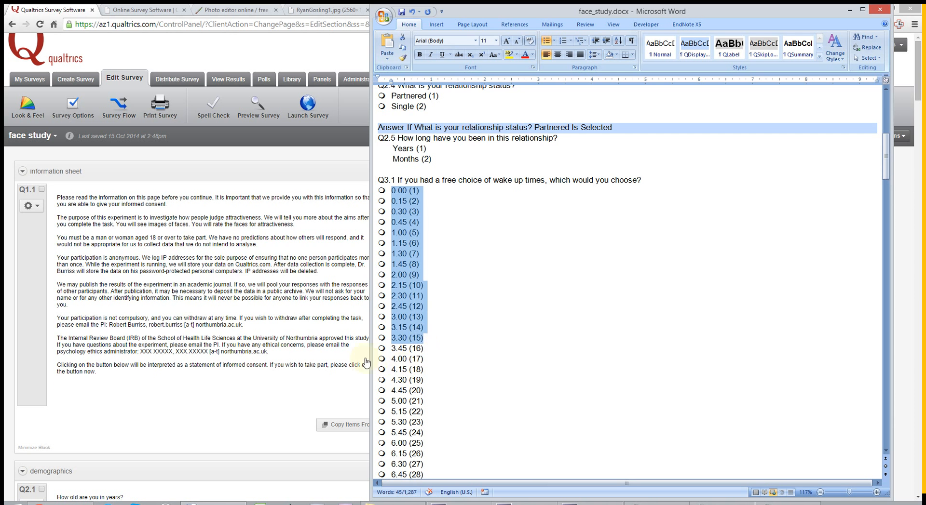
drag(391, 359, 427, 472)
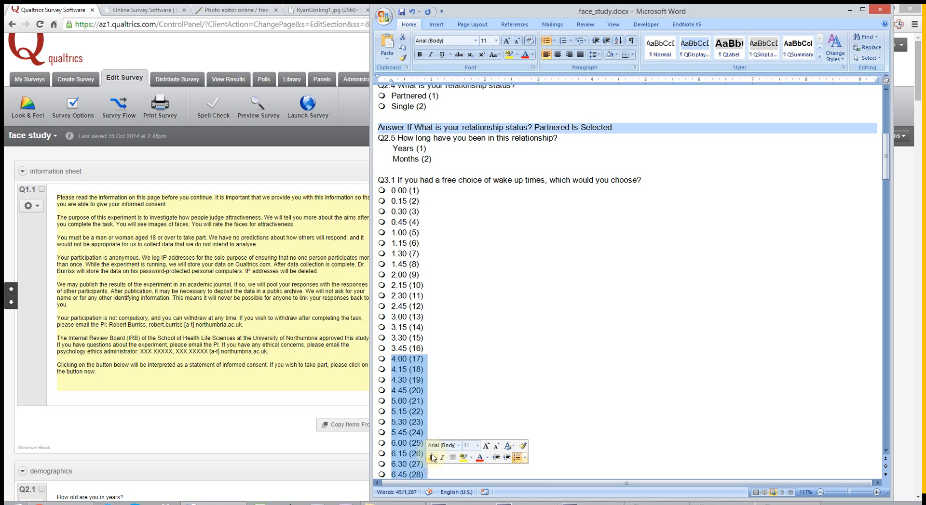
scroll(427, 472, down, 3)
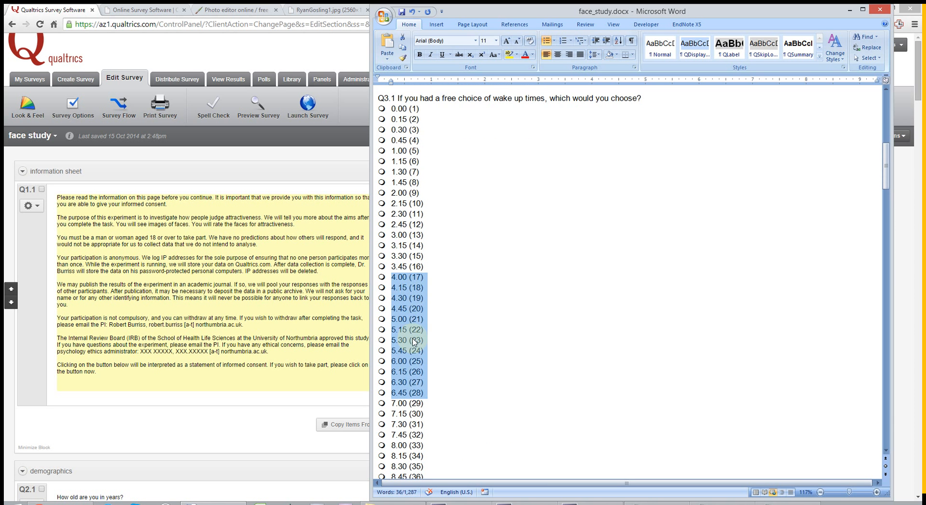
scroll(412, 391, down, 1)
scroll(412, 395, up, 1)
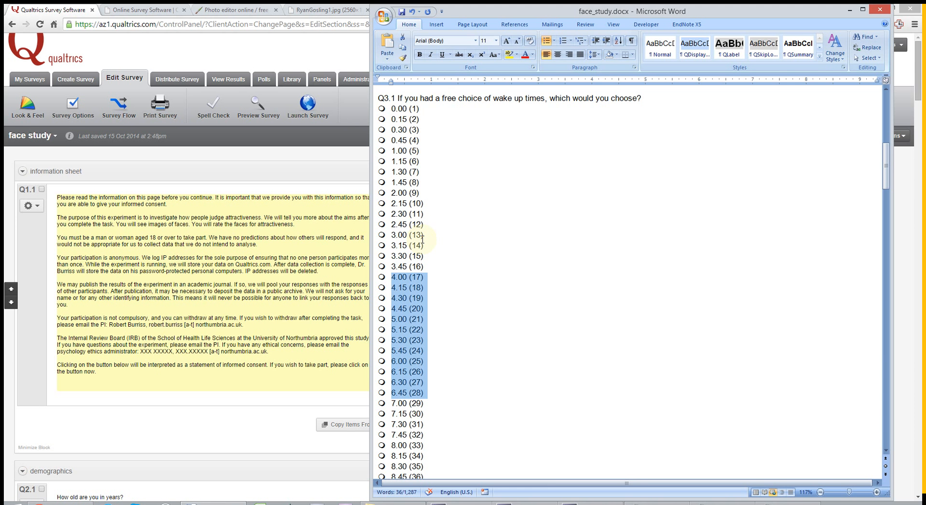
Switch to the Qualtrics survey editor and enable Recode Values for the wake-up time question Q3.1
click(124, 425)
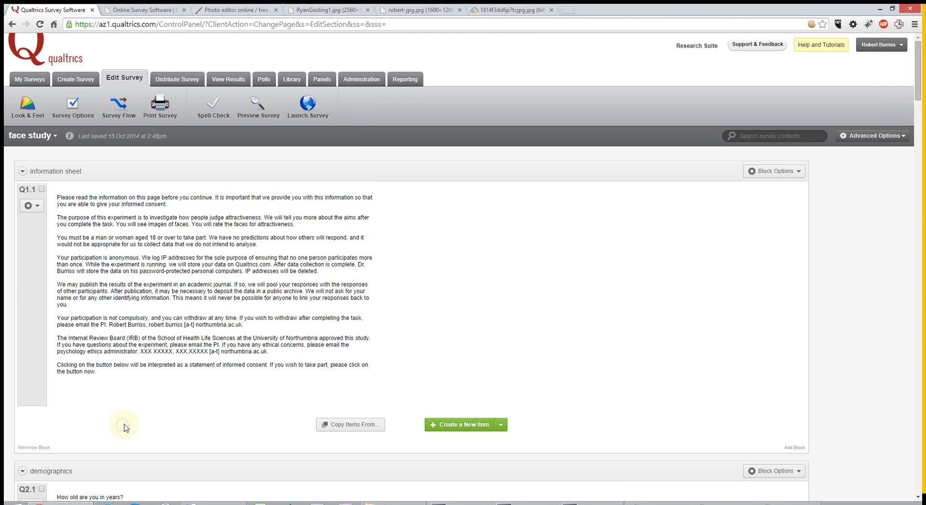
scroll(123, 426, down, 13)
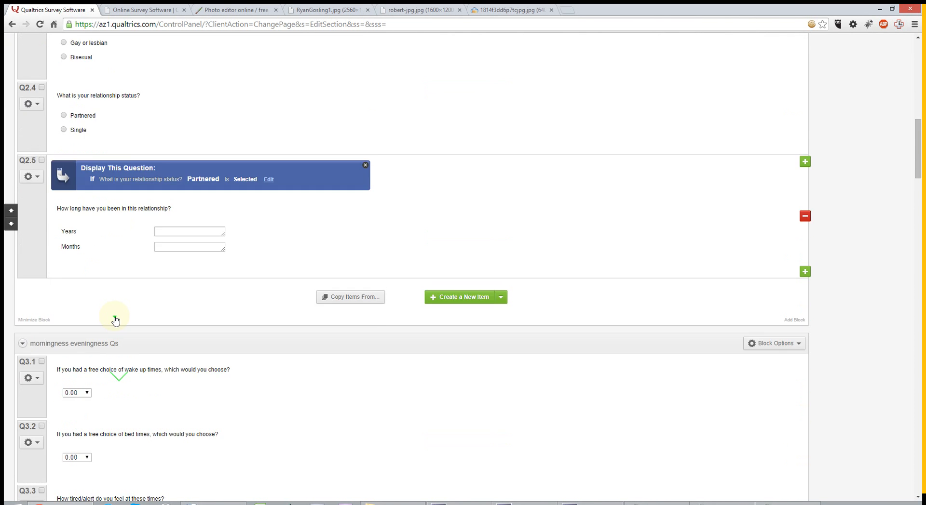
scroll(116, 320, down, 4)
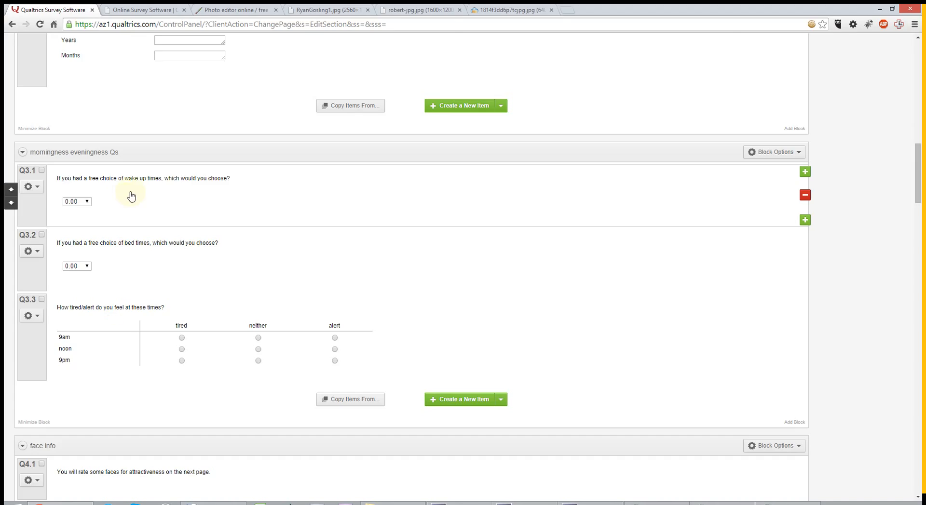
click(131, 195)
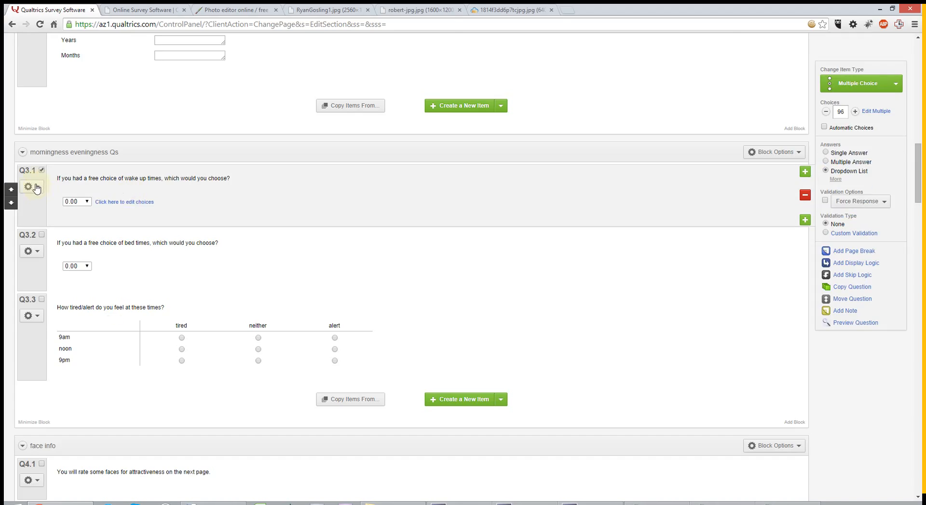
click(35, 187)
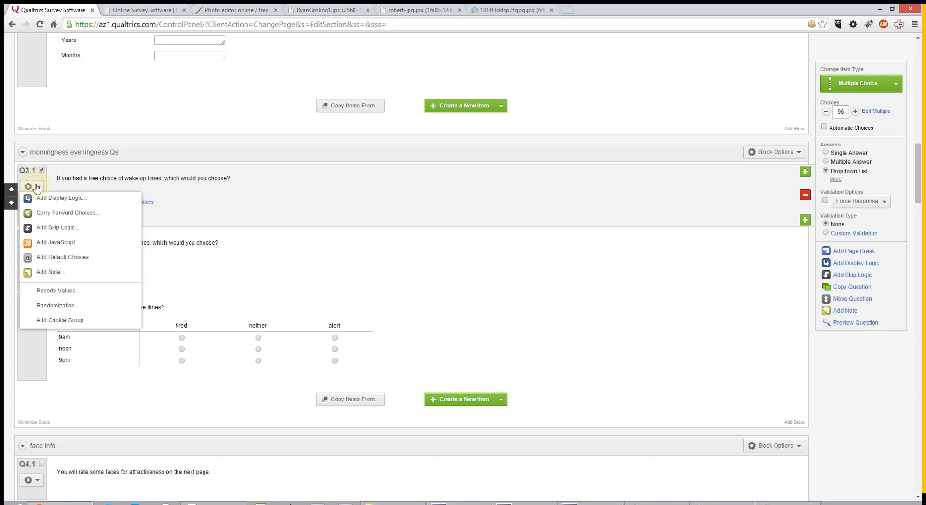
click(64, 294)
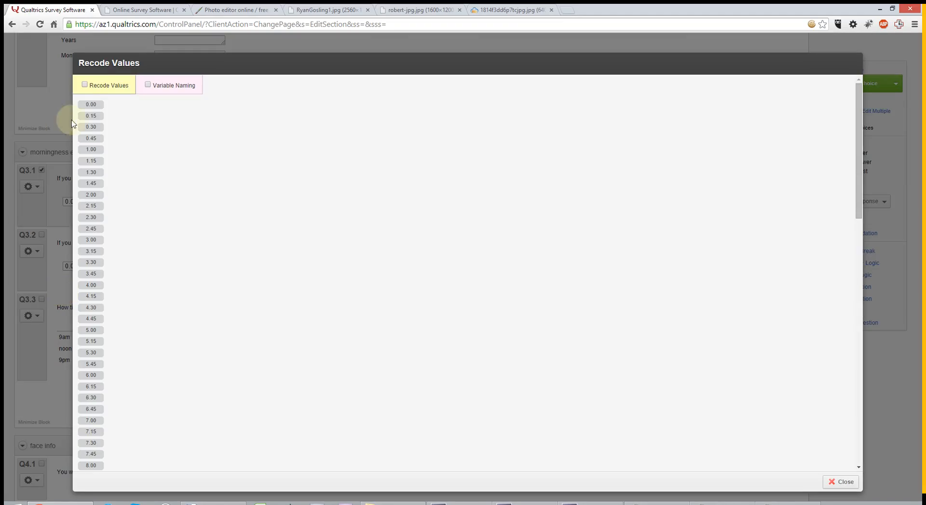
click(85, 87)
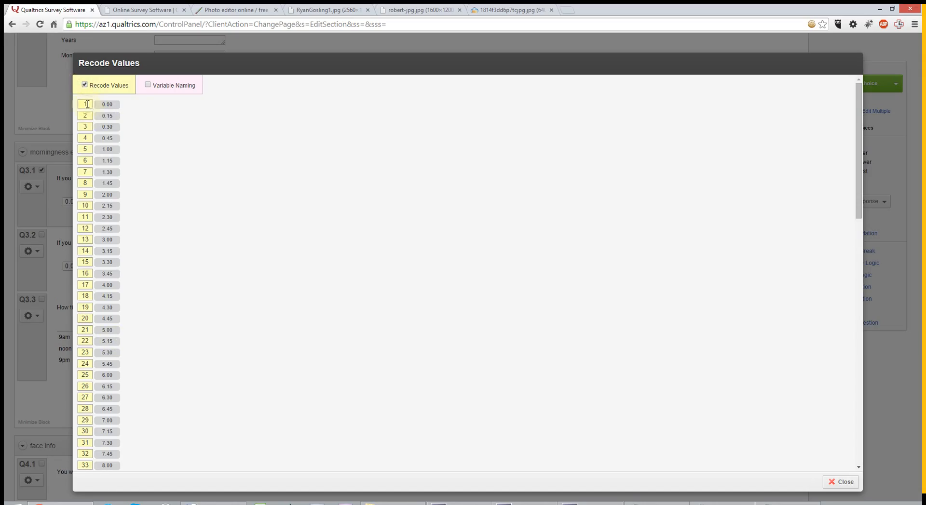
Recode the Q3.1 wake-up times 0.00 to 3.45 as 1, 4.00 to 5.45 as 2 and 6.00 to 6.45 as 3
double_click(88, 104)
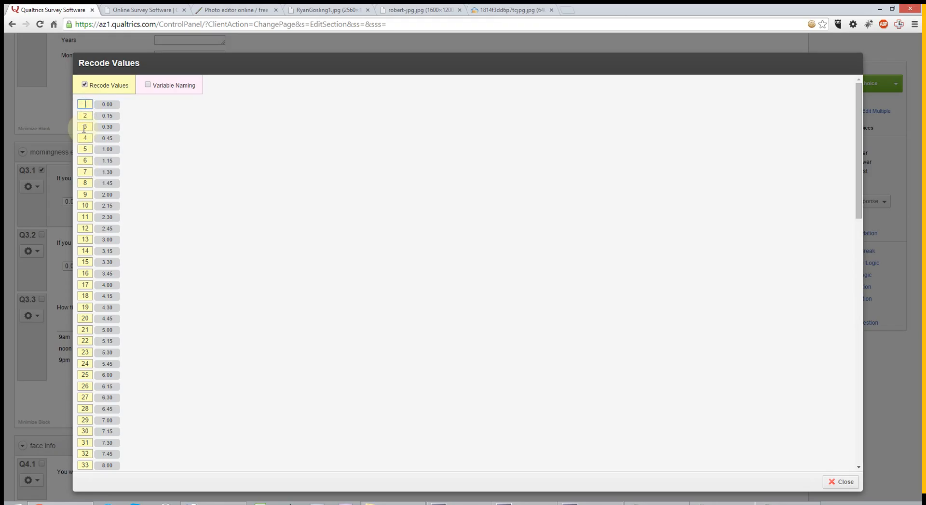
text(1	1	1	1	1	1	1	1	1	1	1	1	1	1	1	)
text(2	2	2	2	2	2	2	2	2)
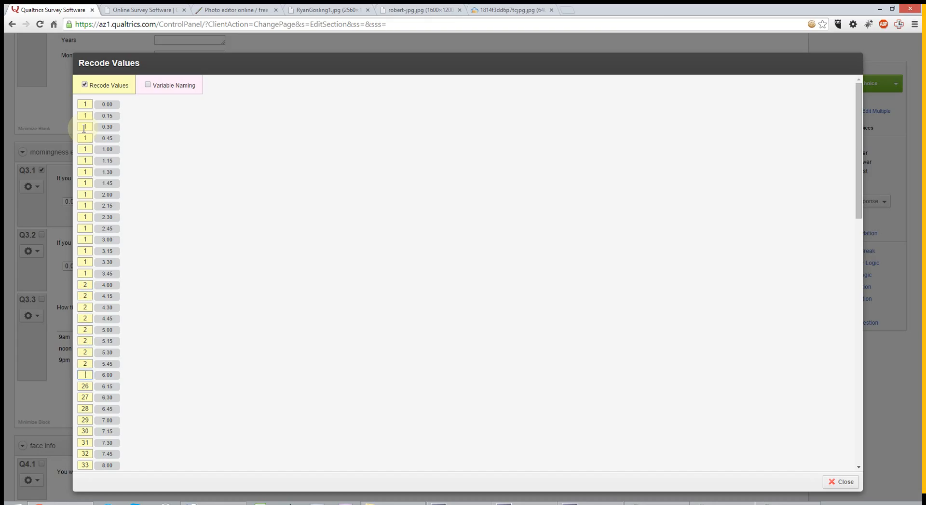
text(3	3	3	3)
click(244, 201)
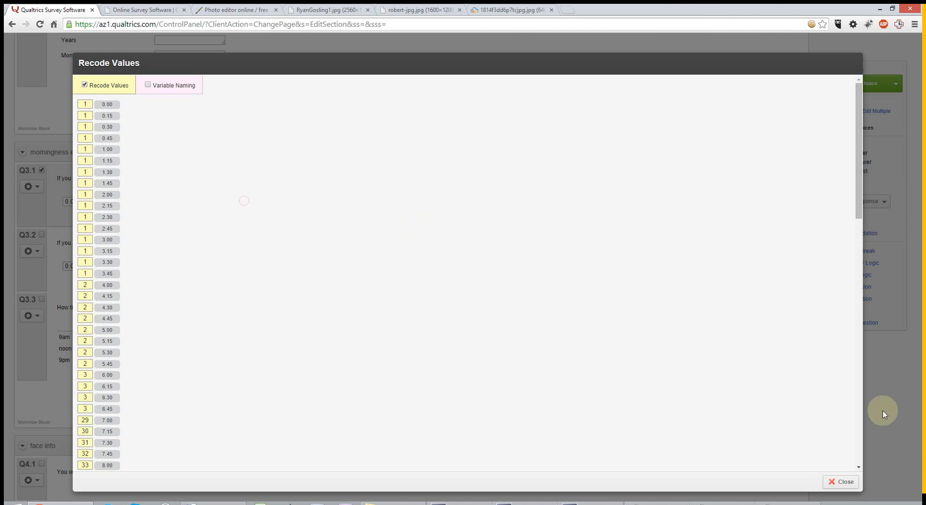
click(846, 483)
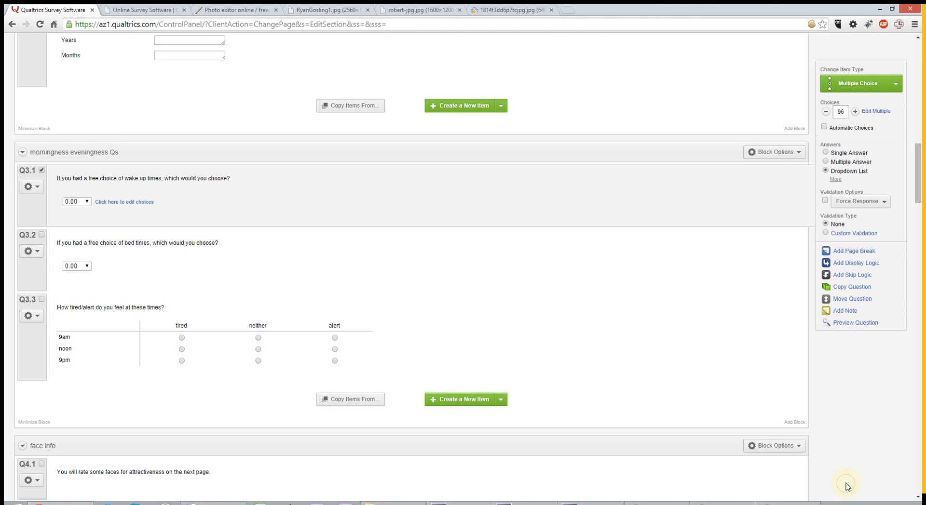
Activate the face study survey so that it can collect responses
scroll(722, 406, up, 15)
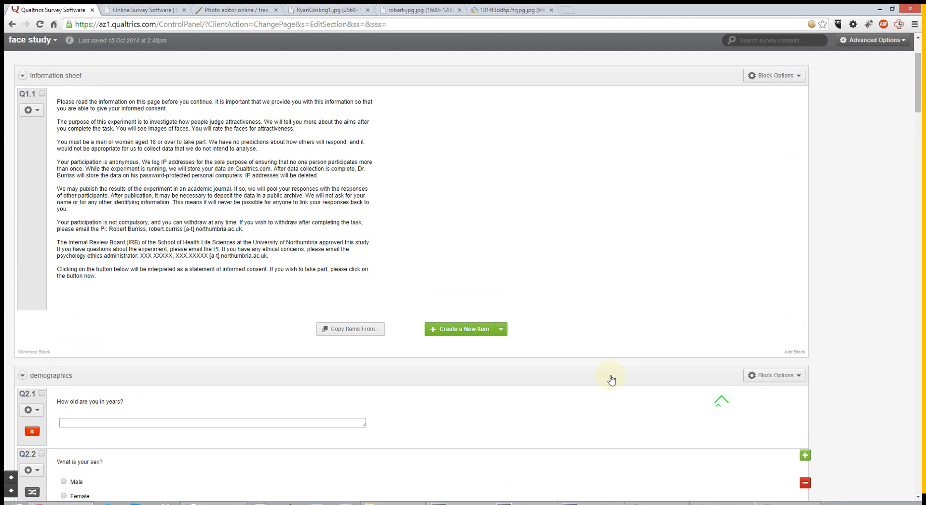
scroll(474, 304, up, 2)
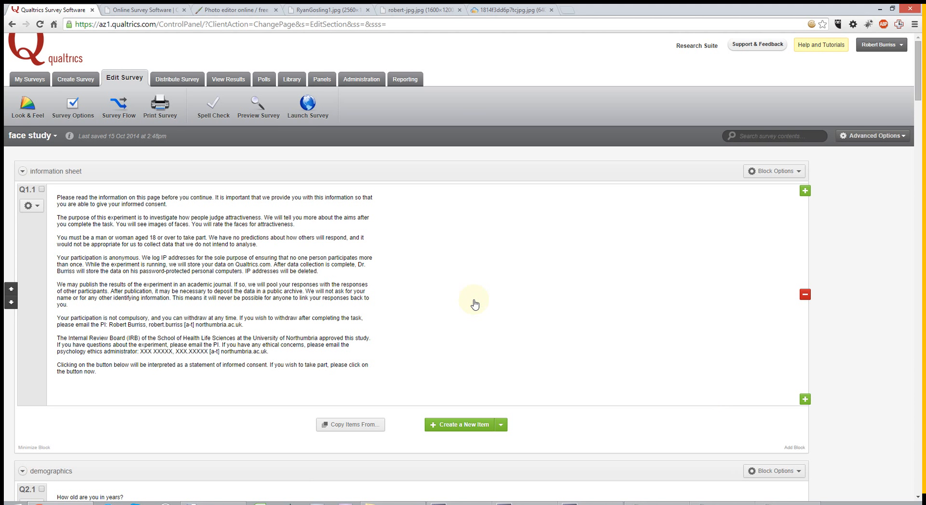
click(309, 107)
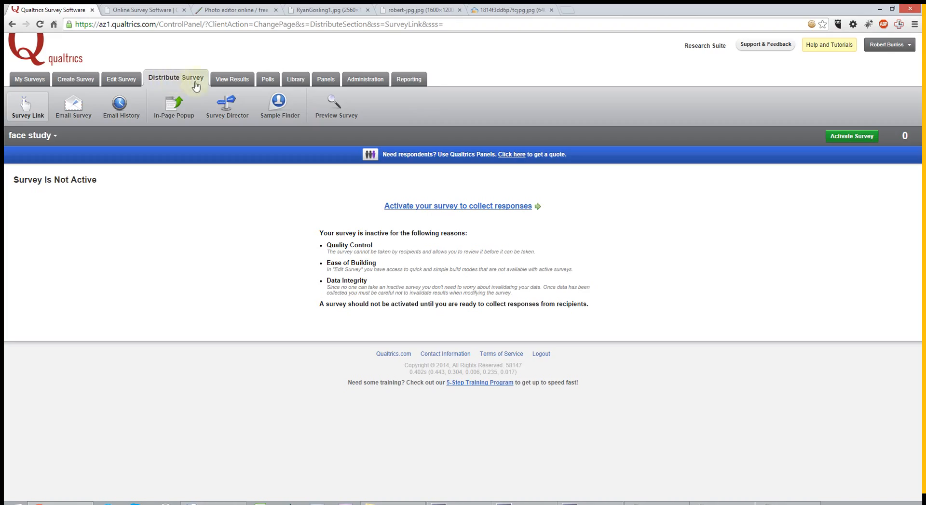
click(435, 208)
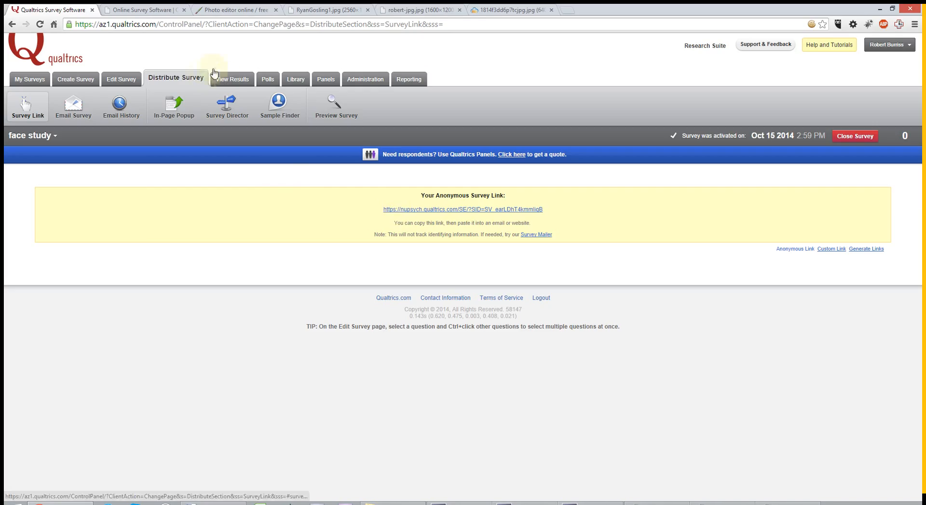
Generate 5 test responses for the face study from its recorded responses page
click(231, 81)
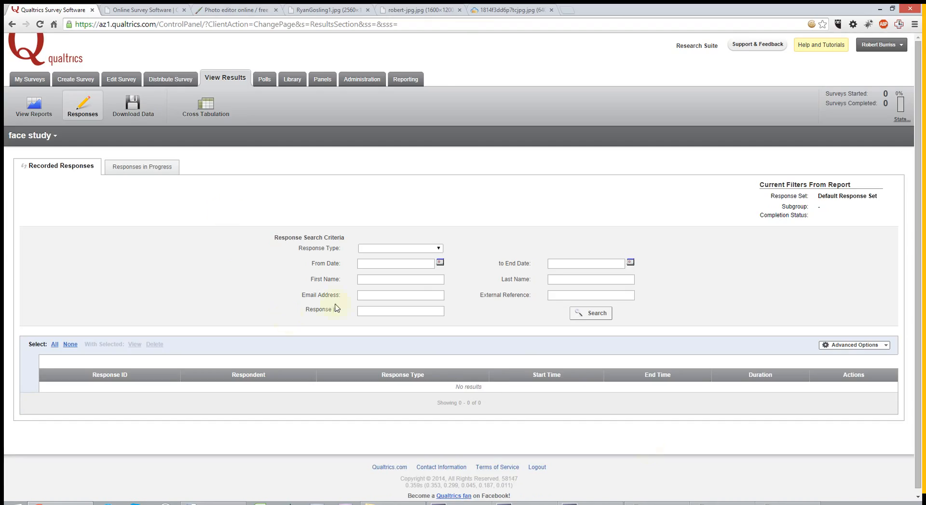
drag(488, 387, 456, 392)
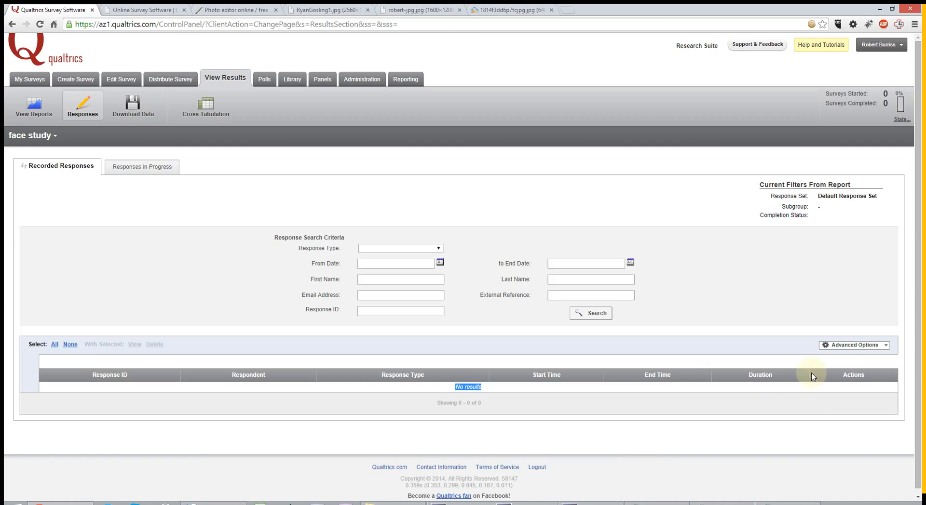
click(848, 350)
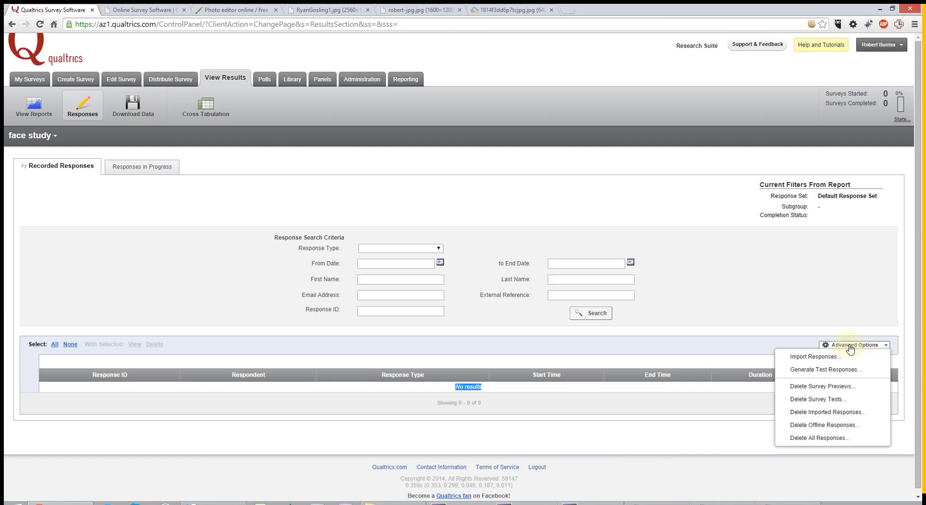
click(827, 371)
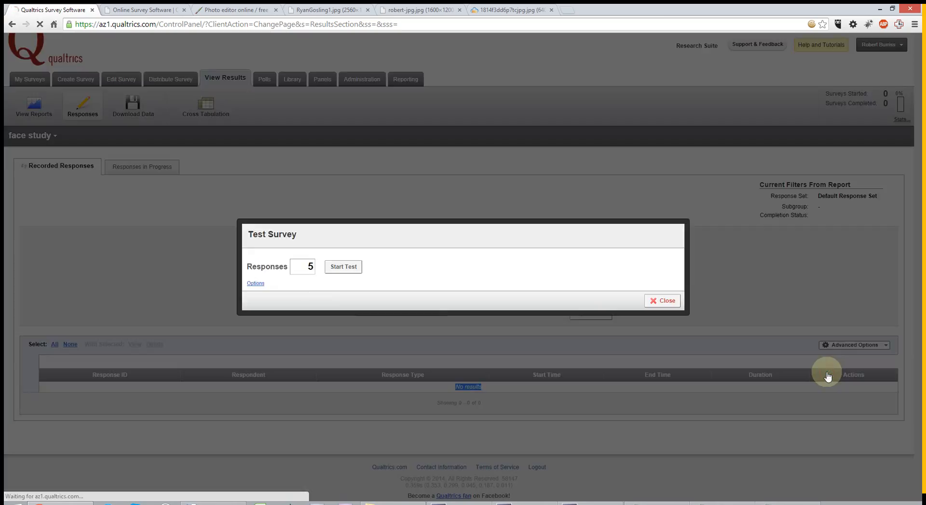
click(350, 268)
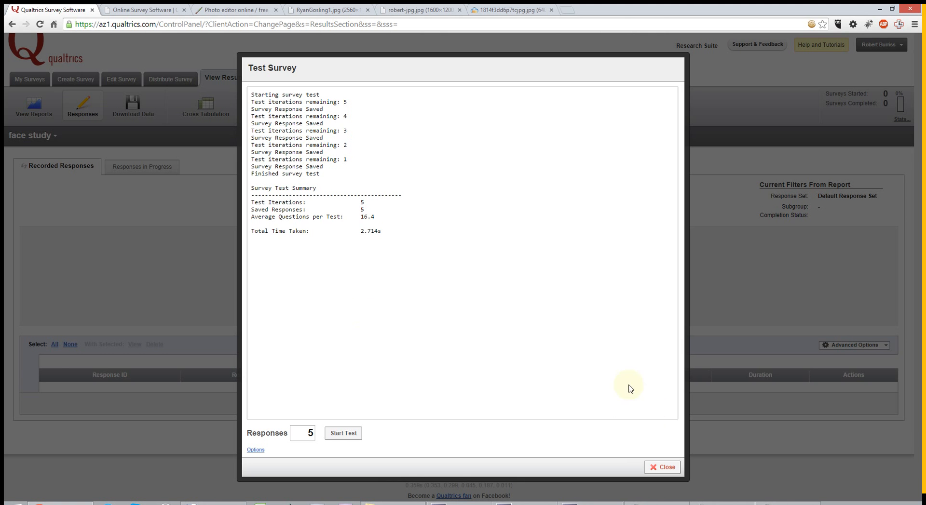
click(664, 467)
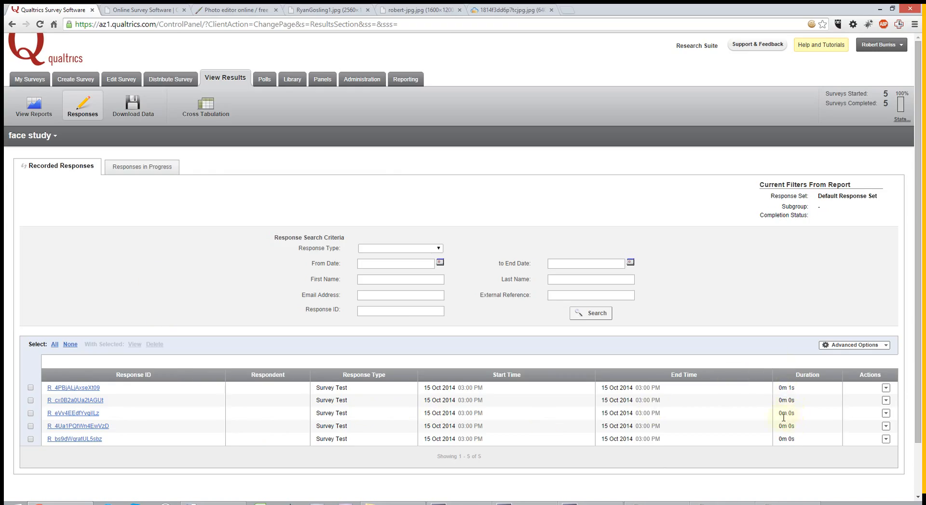
Export the response data as an uncompressed CSV file with coded values and download the finished file
click(133, 104)
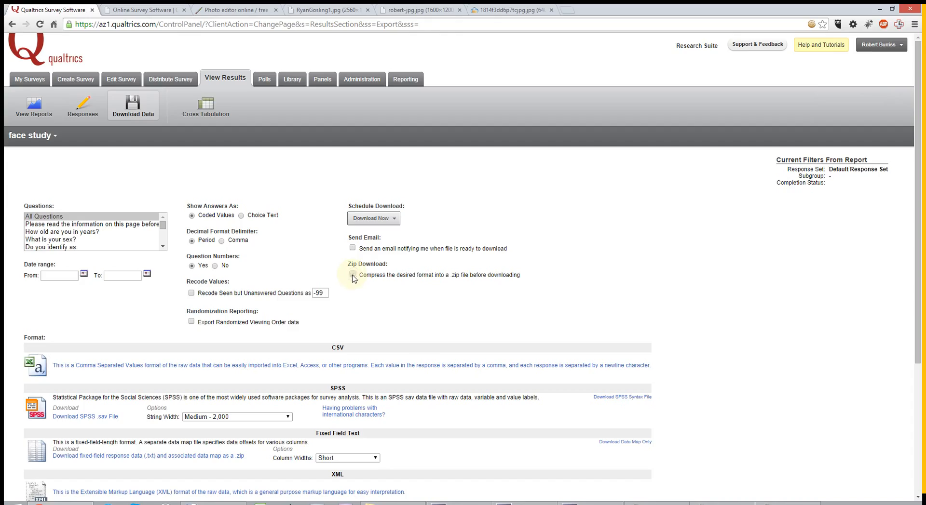
click(352, 275)
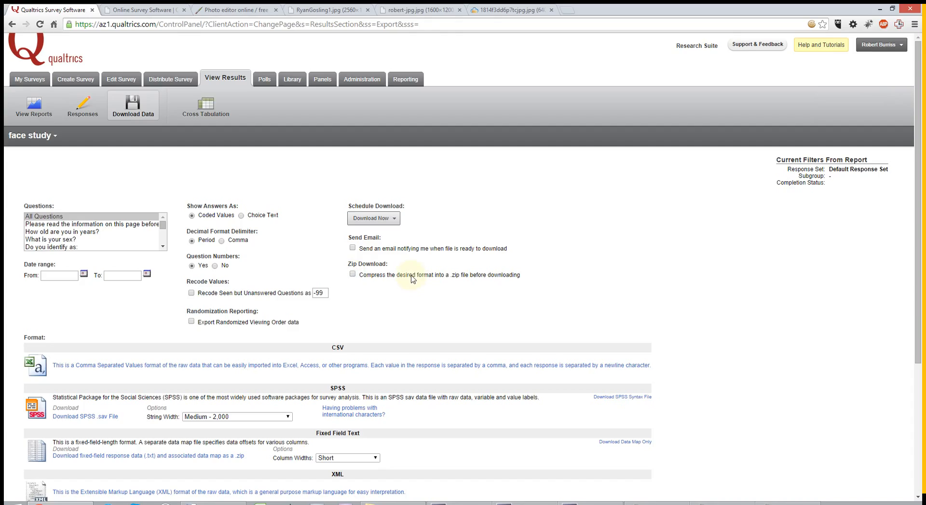
click(205, 365)
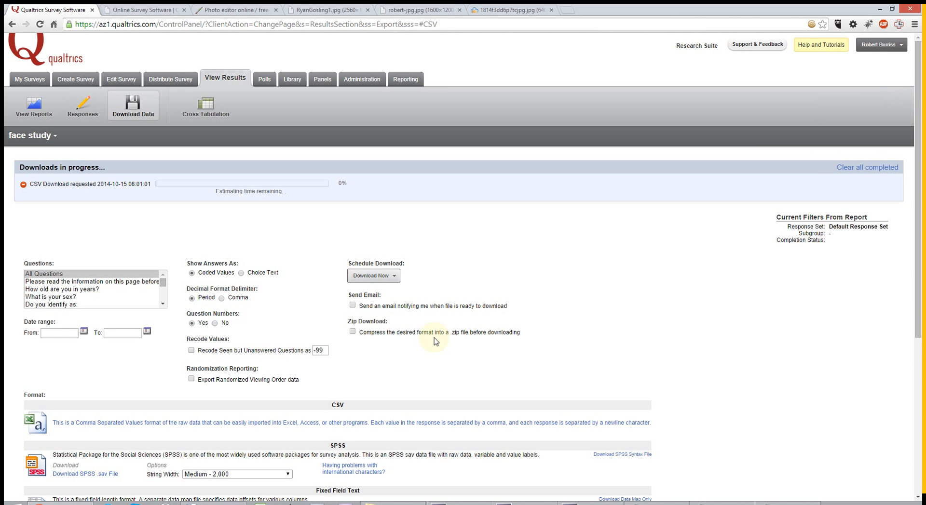
scroll(435, 341, down, 1)
scroll(169, 393, down, 1)
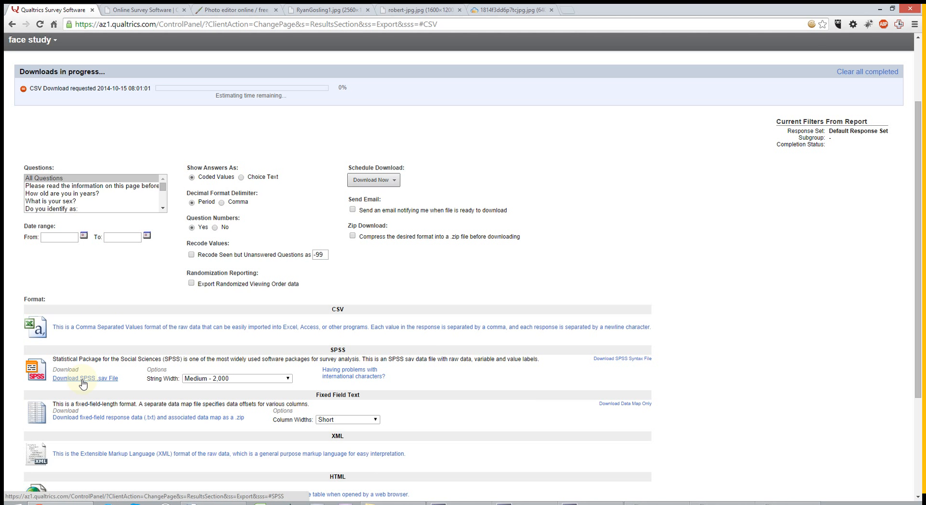
scroll(143, 371, up, 2)
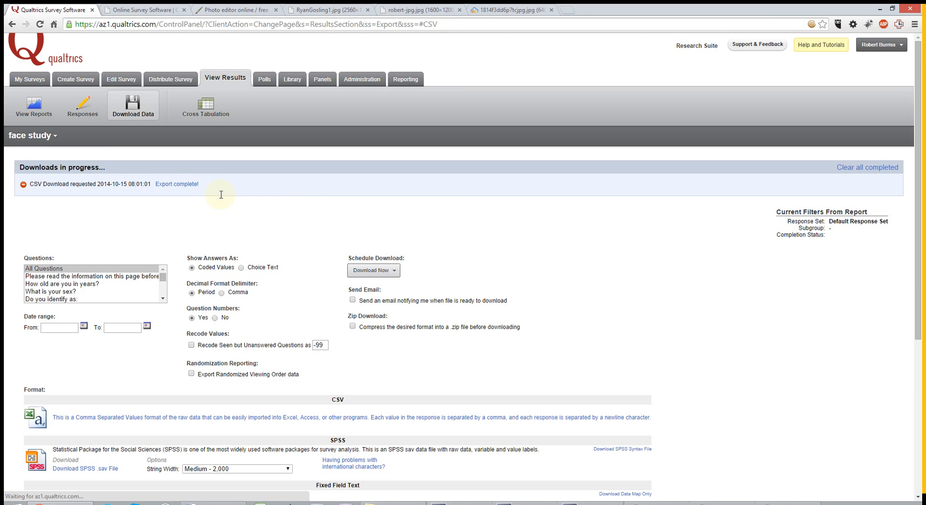
click(182, 184)
click(389, 278)
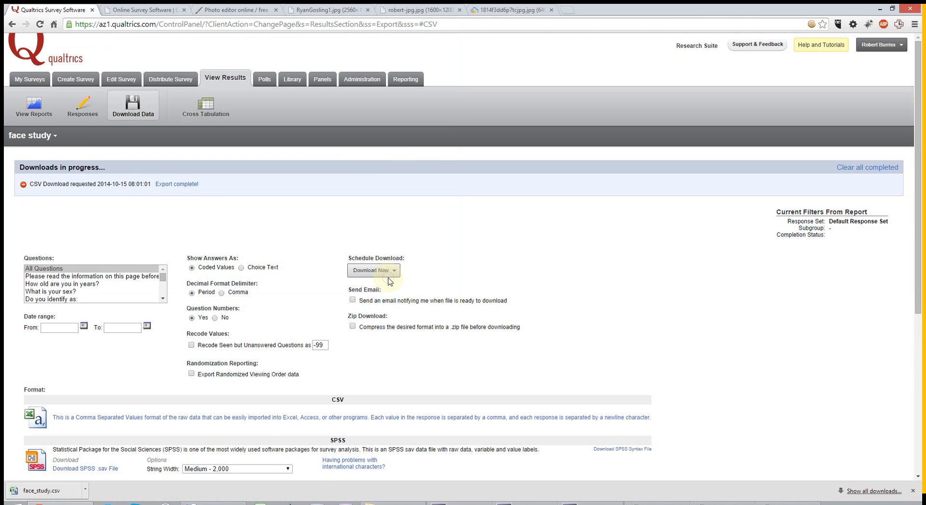
Open the downloaded face_study.csv in Excel in a maximized window and dismiss the document recovery list
click(53, 490)
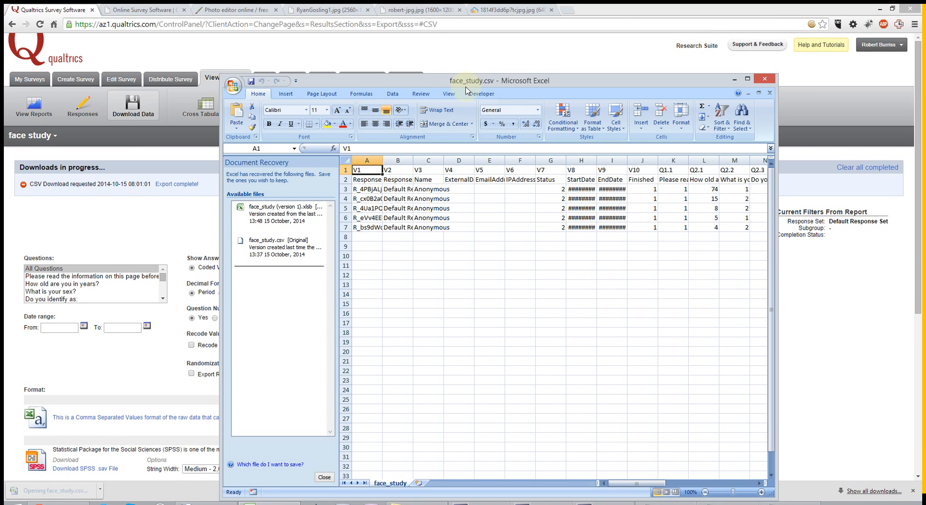
double_click(466, 84)
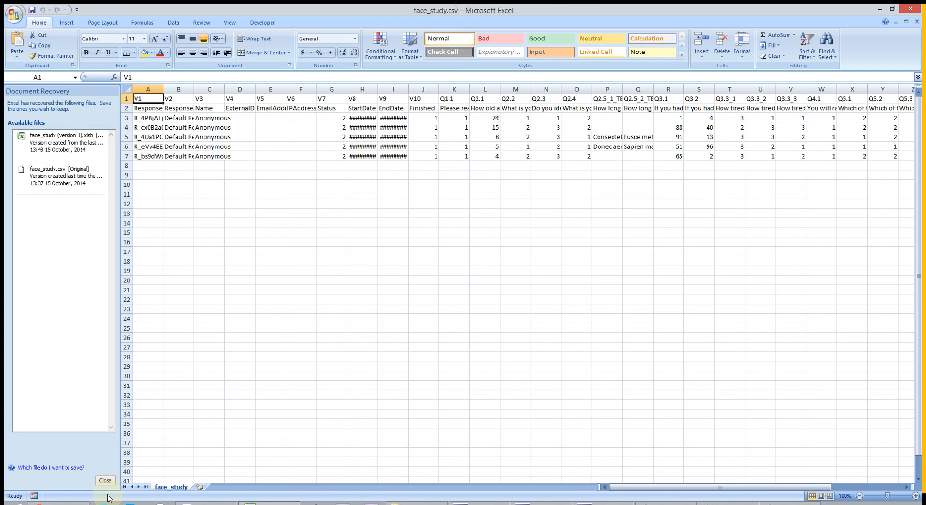
click(105, 479)
click(235, 149)
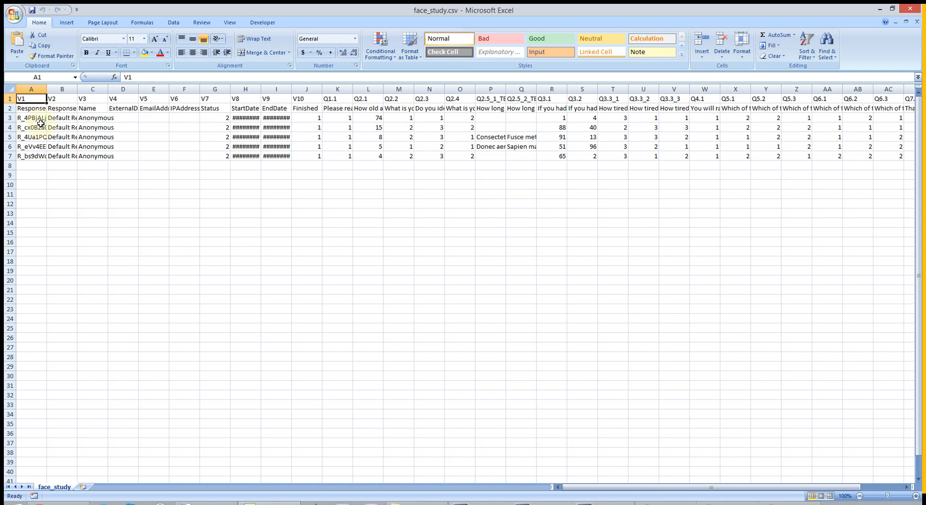
Examine the first response row and metadata columns V1 to V10, fitting the StartDate column to its contents and checking the IPAddress column
click(9, 117)
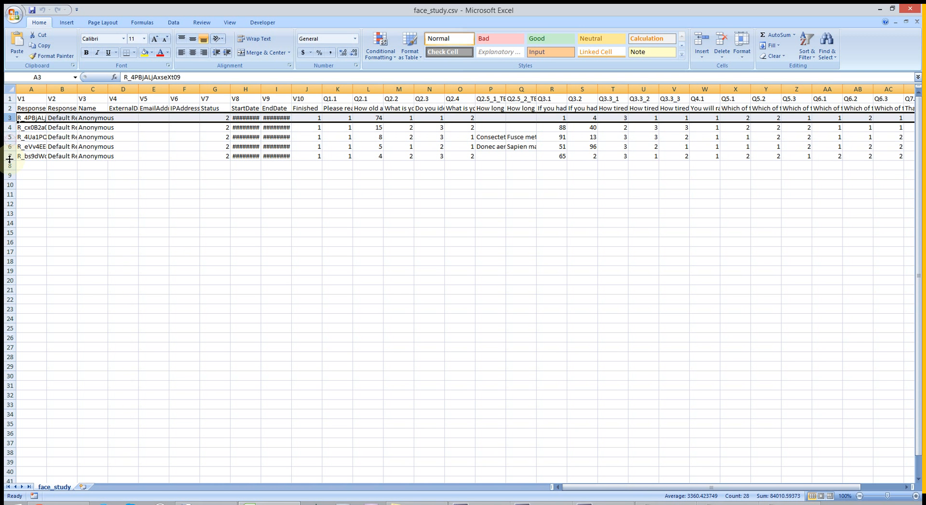
drag(32, 89, 306, 90)
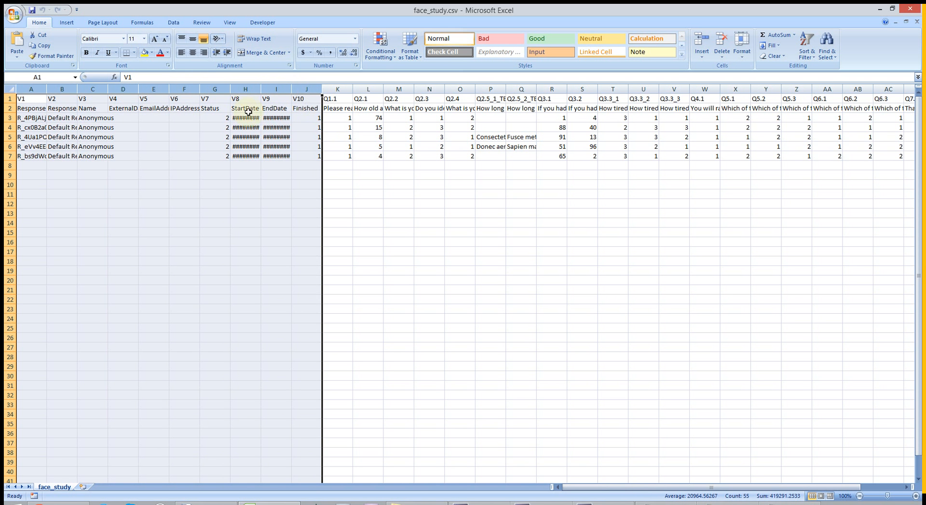
double_click(261, 88)
click(295, 118)
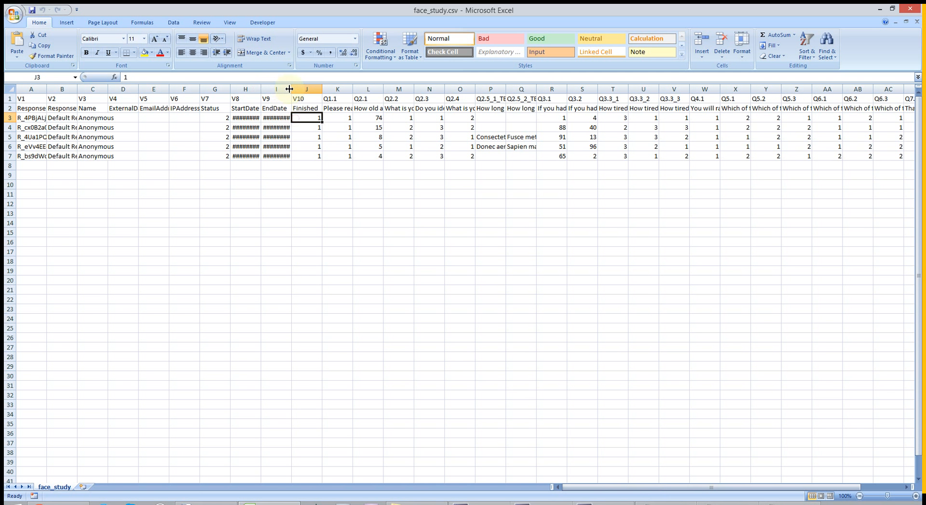
double_click(261, 88)
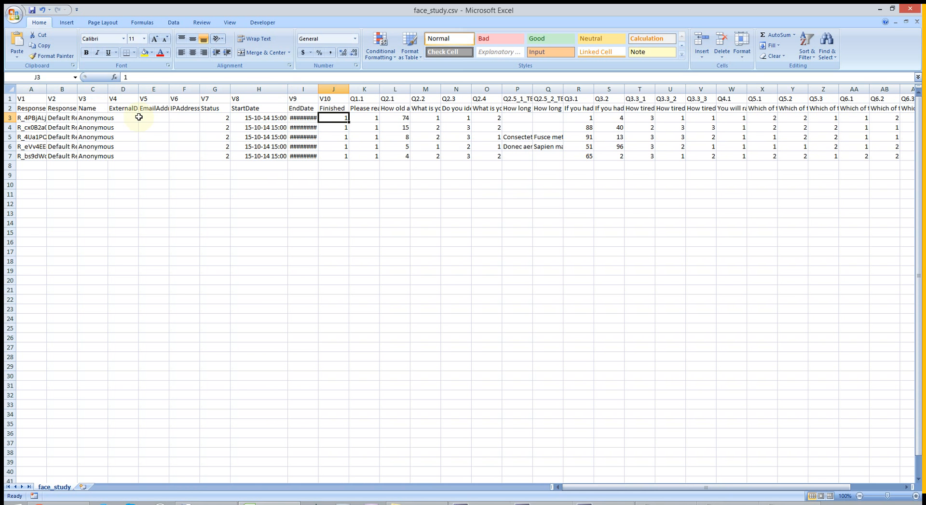
click(186, 111)
drag(187, 113, 187, 153)
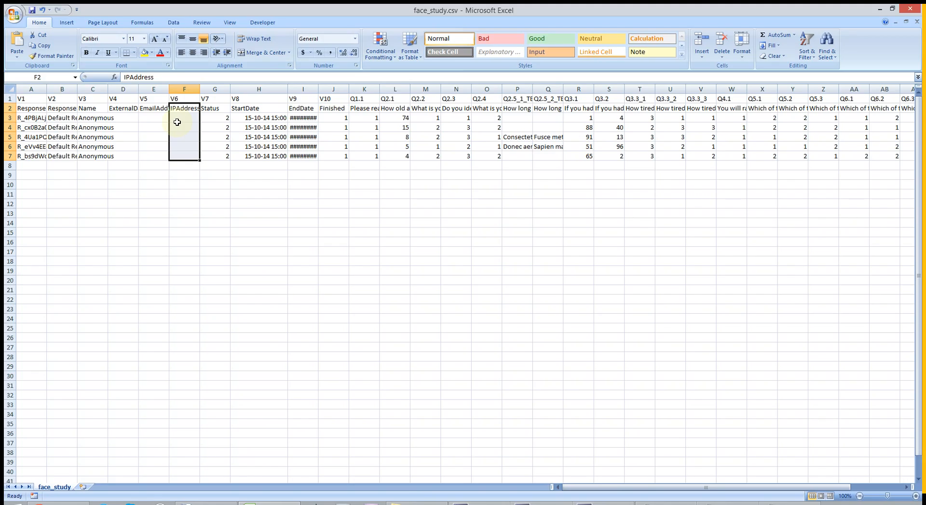
Examine the Q1.1 and Q2.1 columns, including the age question text and each test response's age value
click(367, 99)
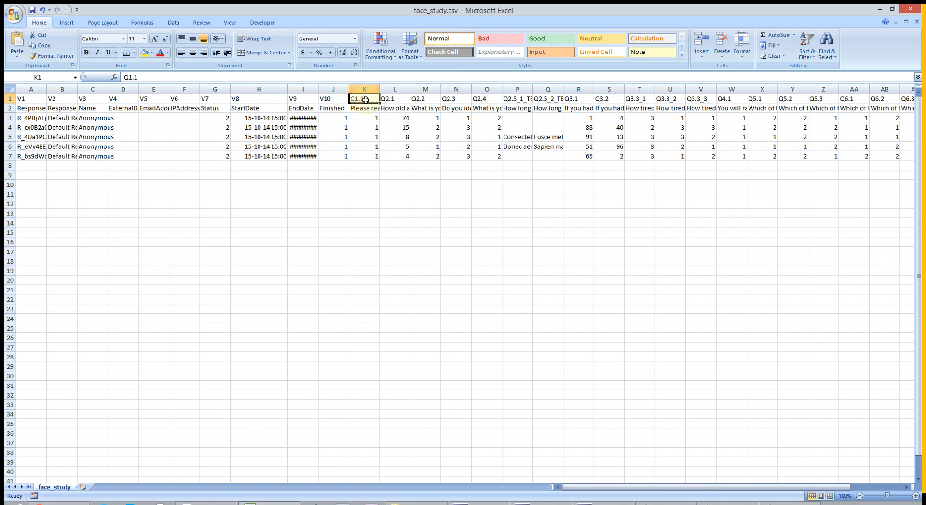
click(396, 99)
click(390, 108)
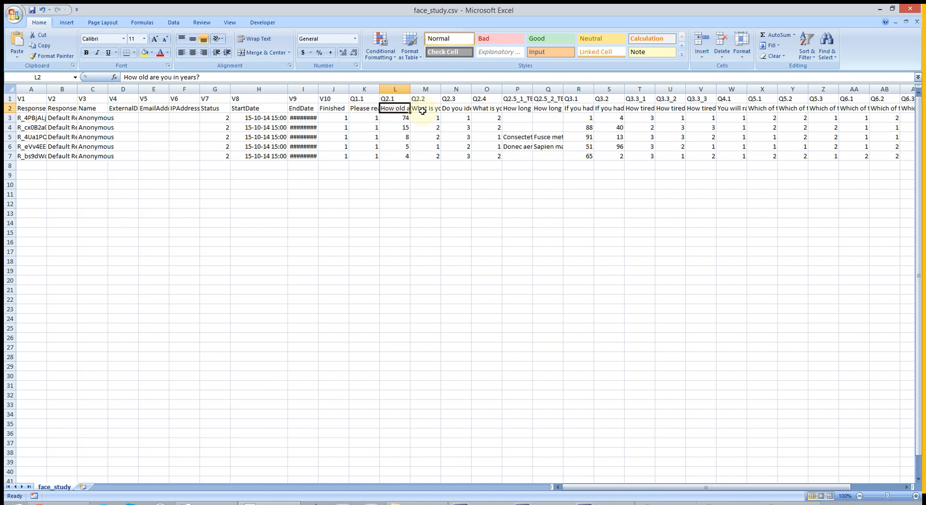
click(401, 117)
click(401, 127)
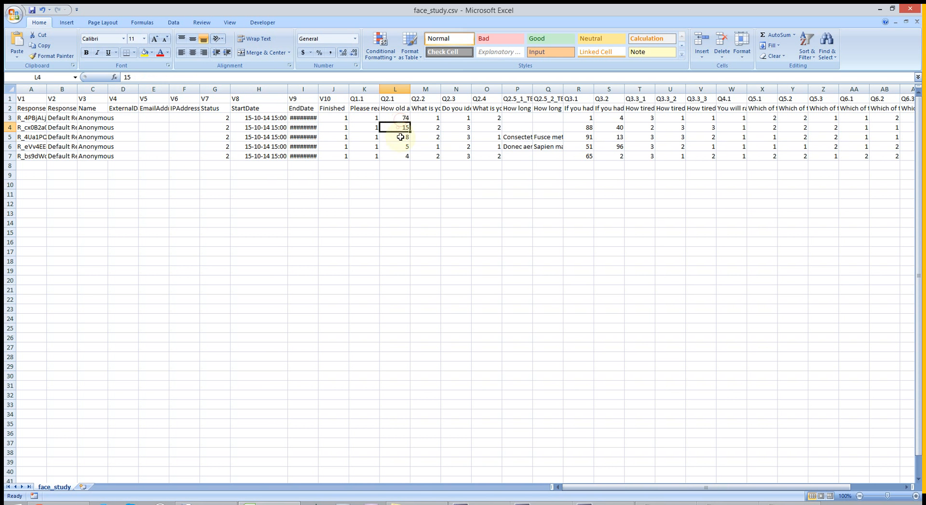
click(400, 137)
click(400, 146)
click(400, 156)
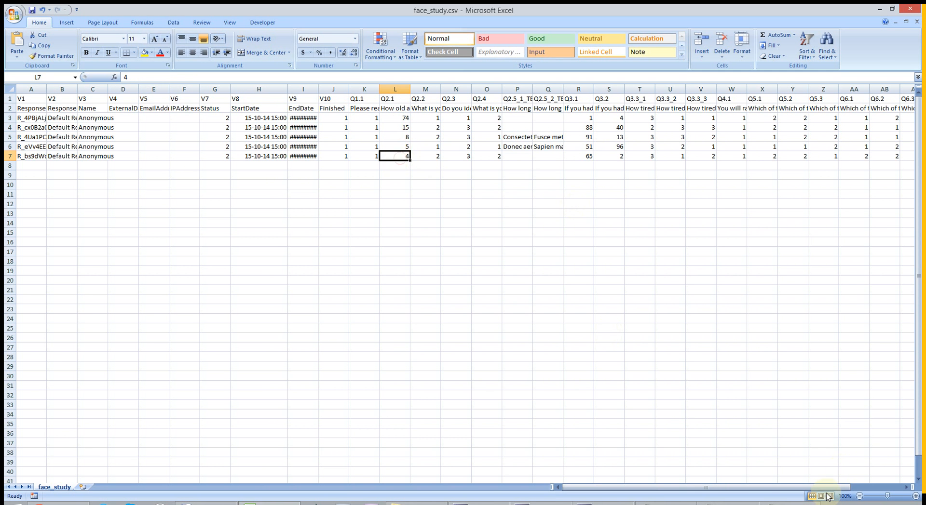
drag(822, 487, 688, 488)
Close face_study.csv without saving and return to the survey's anonymous link page in Qualtrics
click(909, 8)
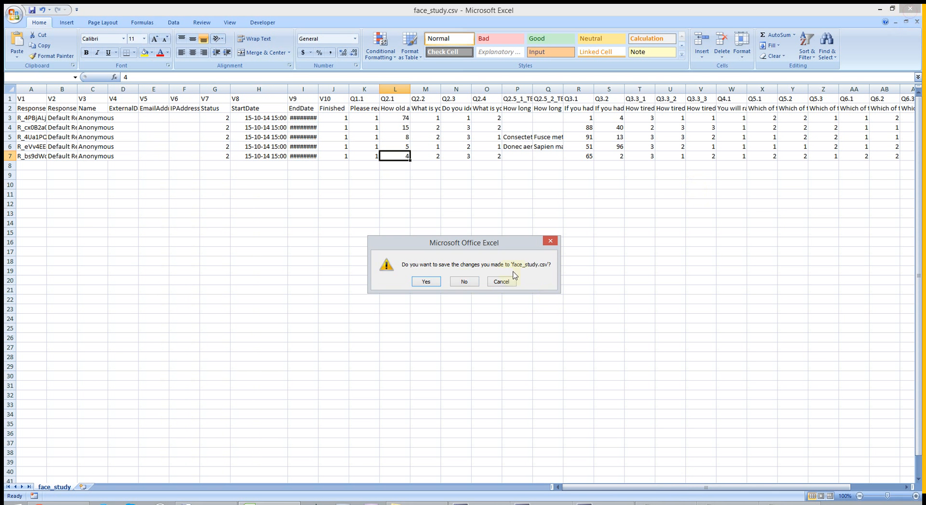
click(464, 284)
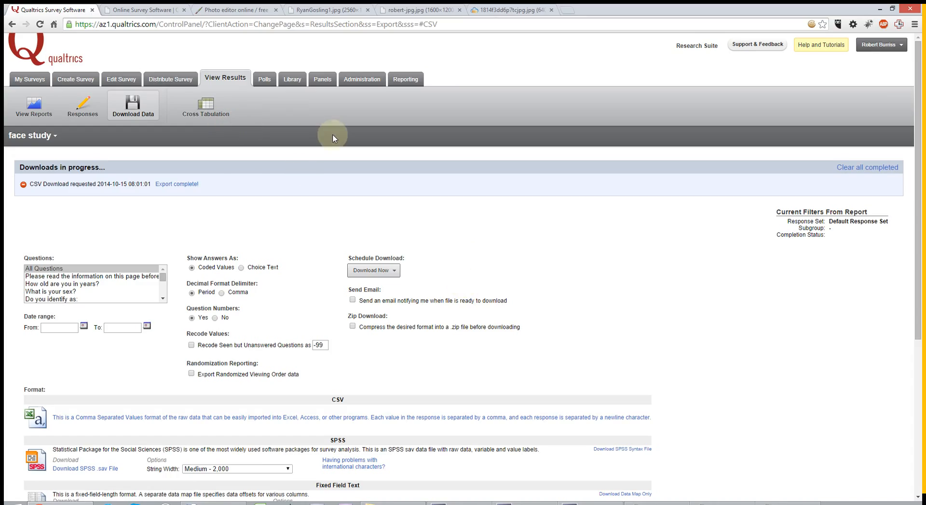
click(167, 83)
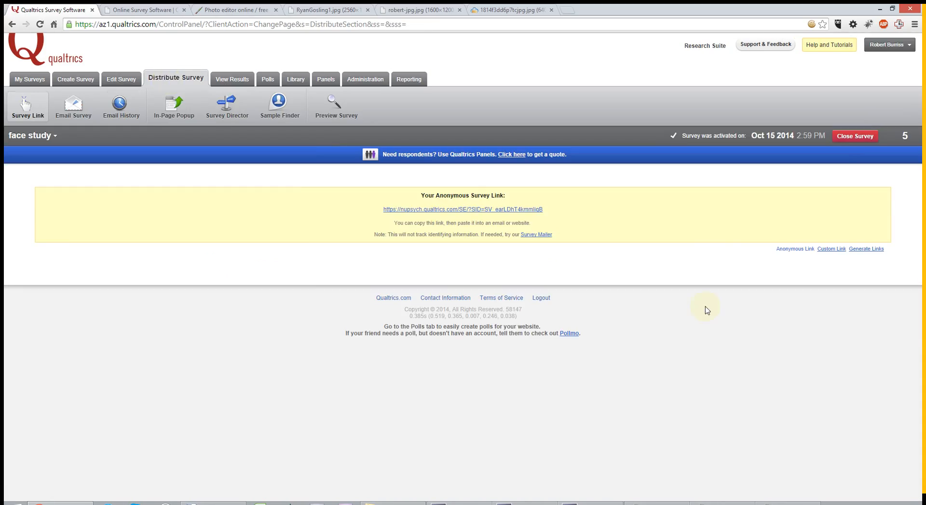
Close the face study survey to new responses, entering "close" as confirmation and leaving active sessions set to record as partial data
click(857, 137)
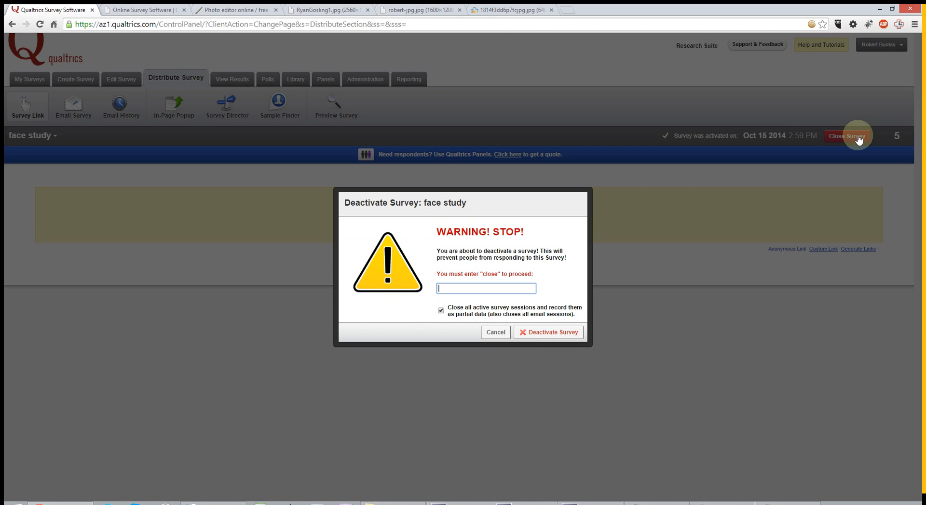
text(c)
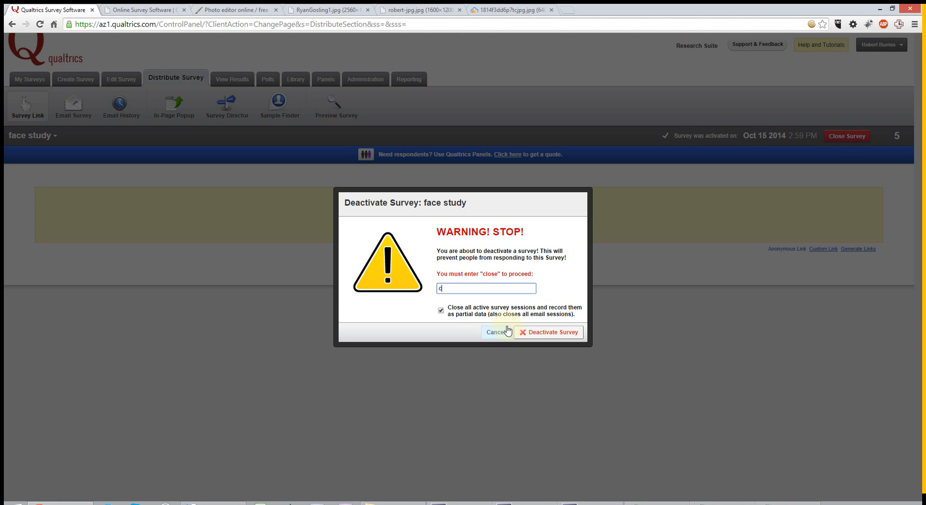
text(lose)
click(525, 334)
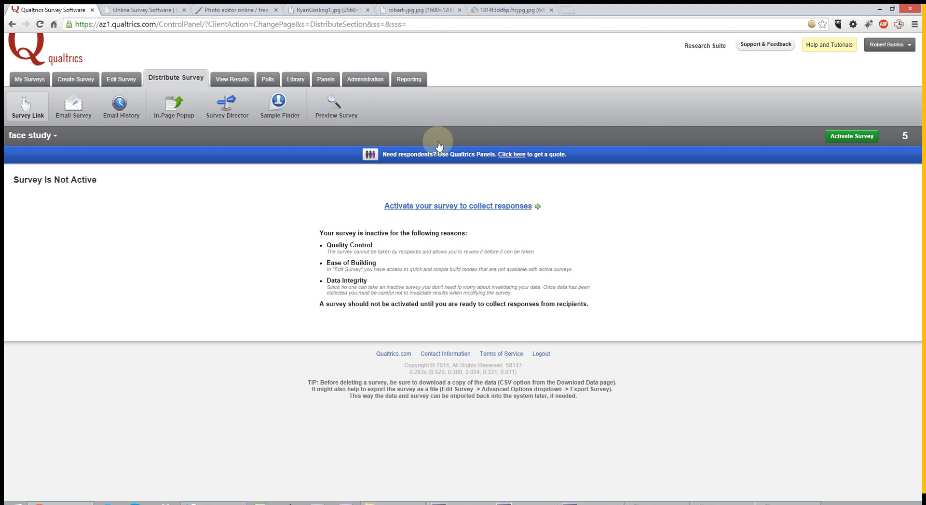
Search the web for "qualtrics university", open the Research Suite result and look over its training resources
click(411, 22)
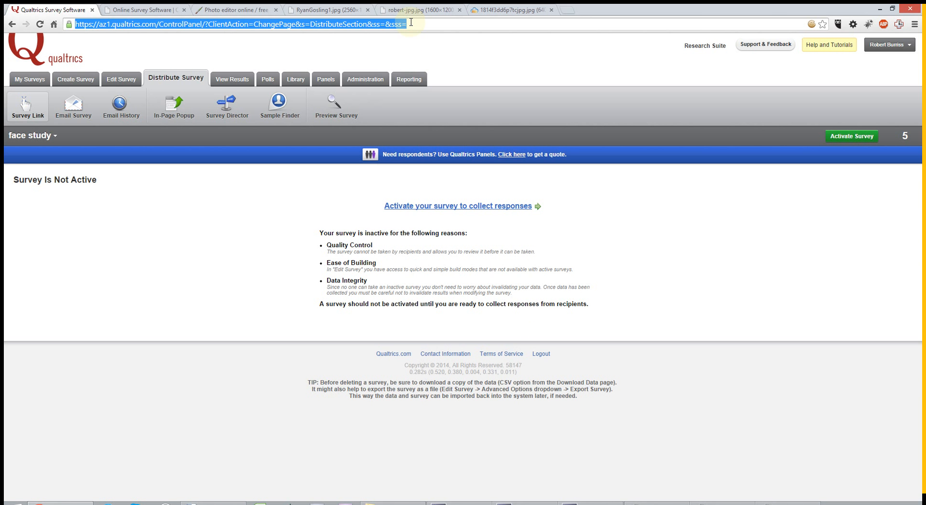
text(qualtrics un)
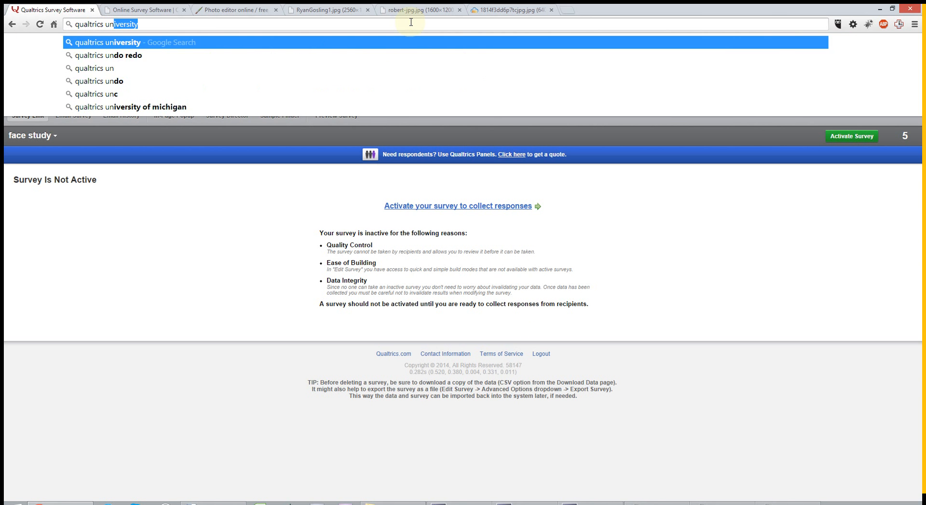
text(iversity)
key(Return)
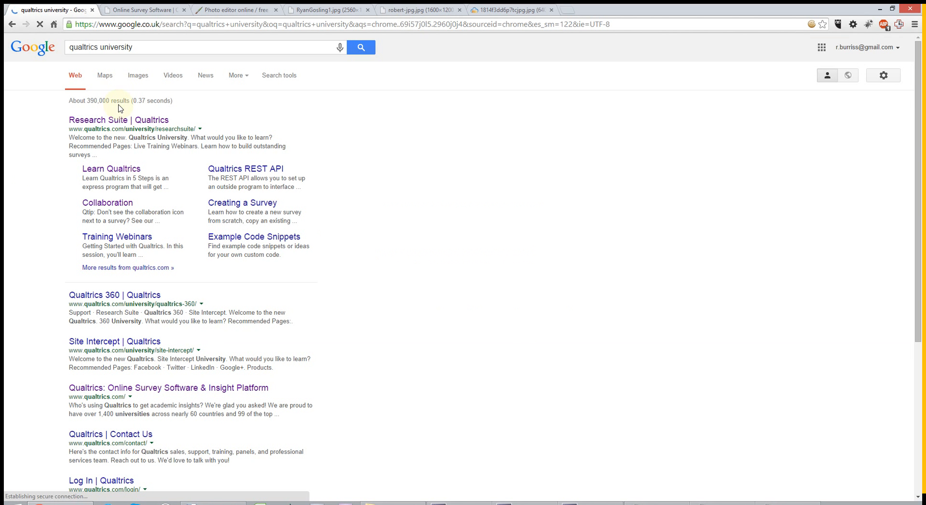
click(117, 121)
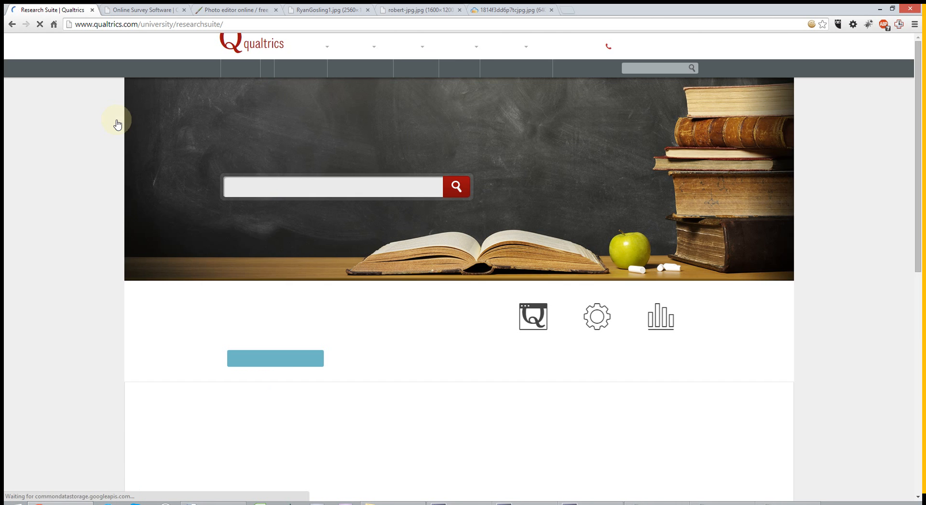
scroll(314, 322, down, 5)
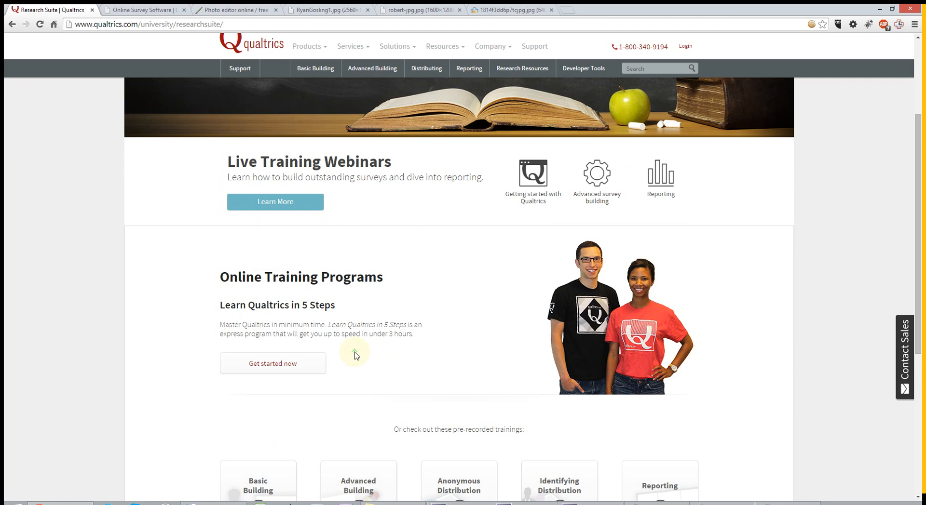
scroll(355, 355, up, 2)
scroll(355, 355, up, 2)
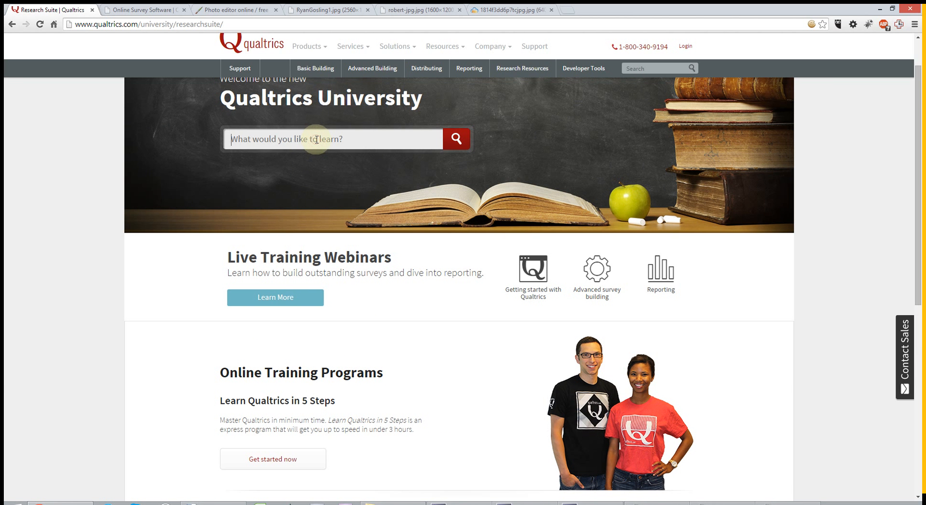
Search Qualtrics University for "rich content" and open the recommended Rich Content Editor page to view its introduction
text(rich conet)
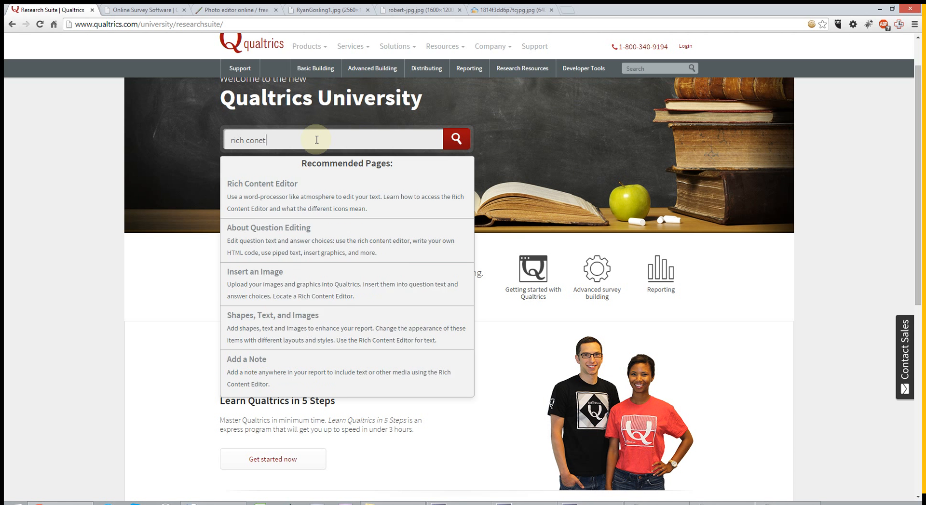
key(BackSpace)
key(BackSpace)
text(te)
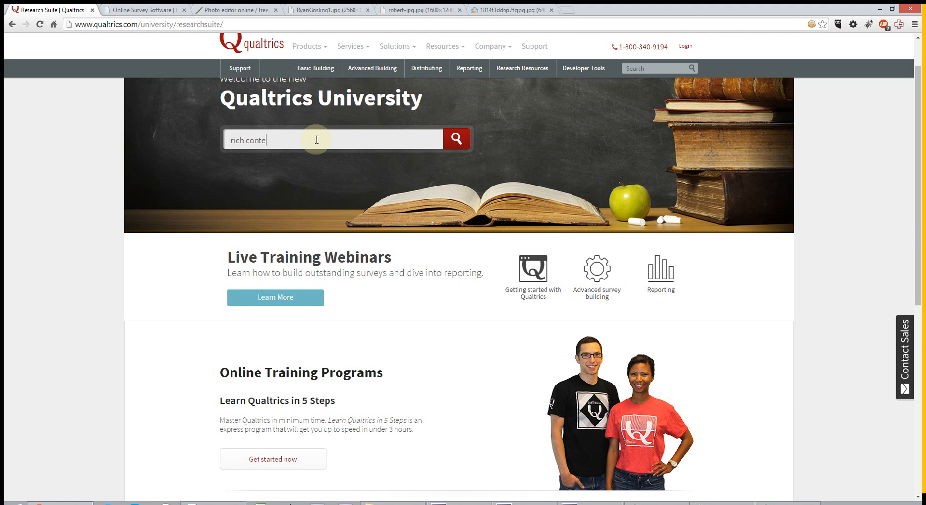
text(nt)
click(285, 201)
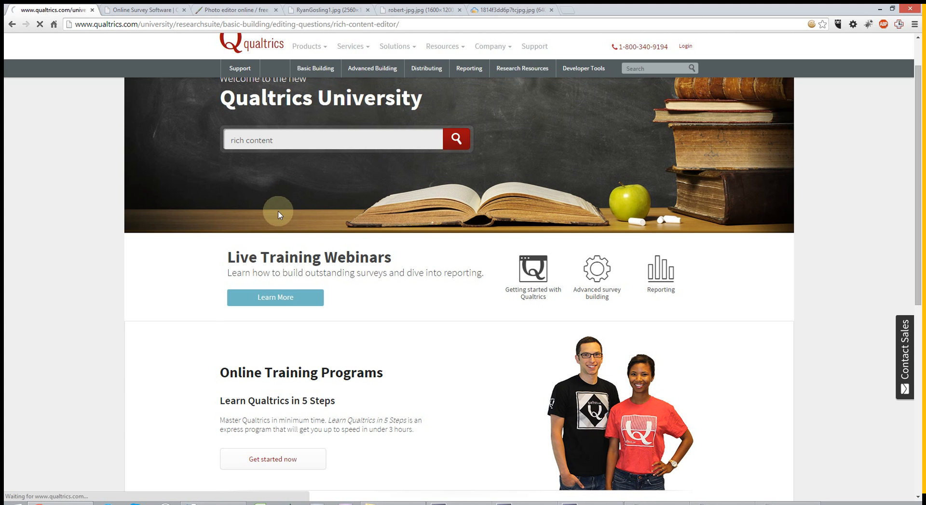
scroll(216, 260, down, 1)
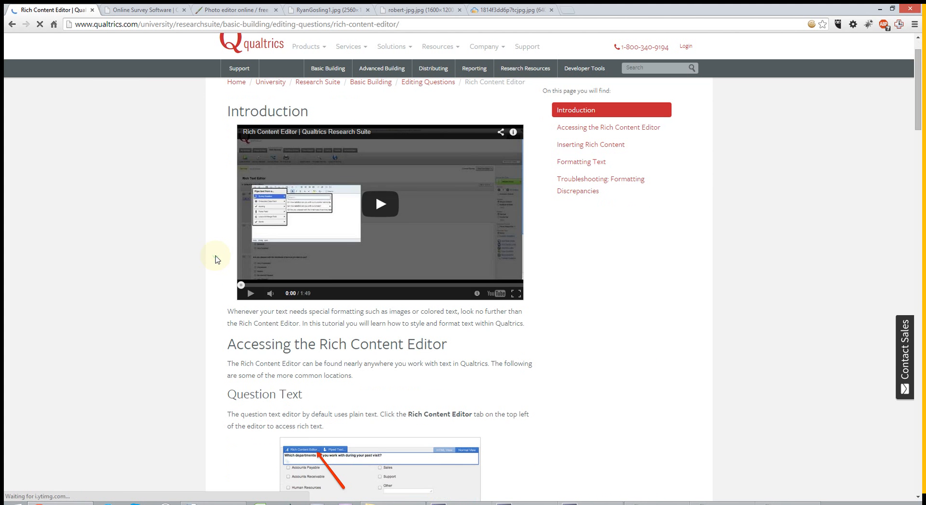